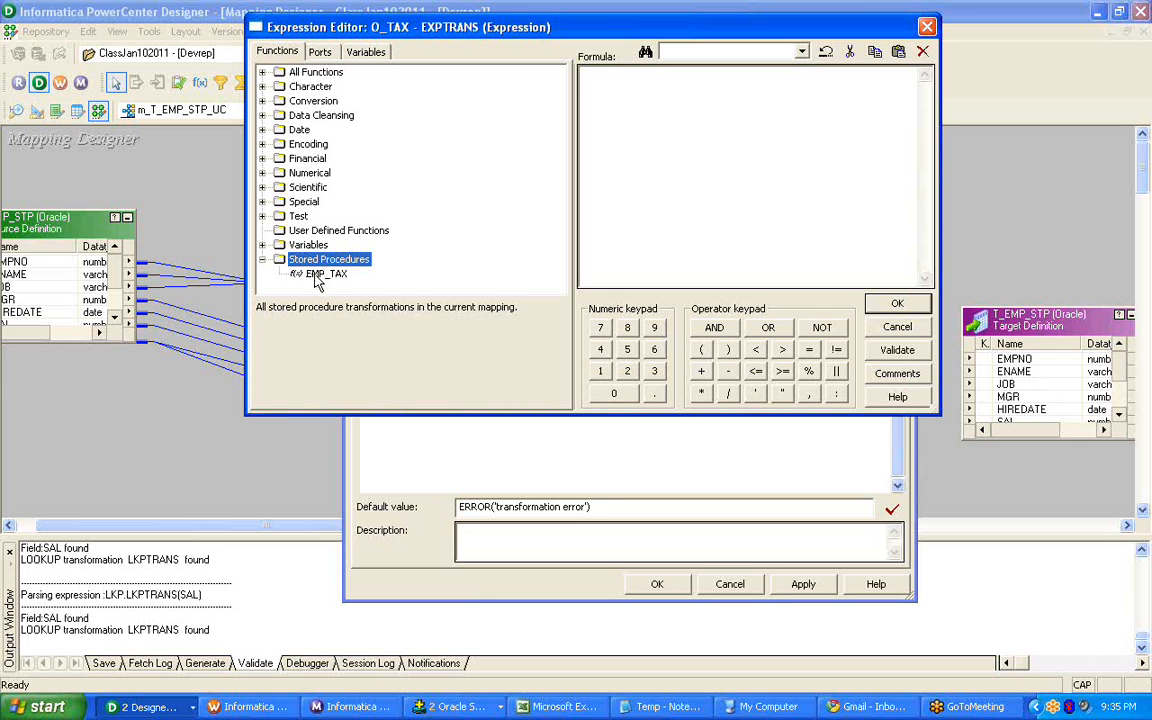
Build the O_TAX formula :SP.EMP_TAX(SAL) from the EMP_TAX stored procedure and the SAL port of EXPTRANS.
click(326, 274)
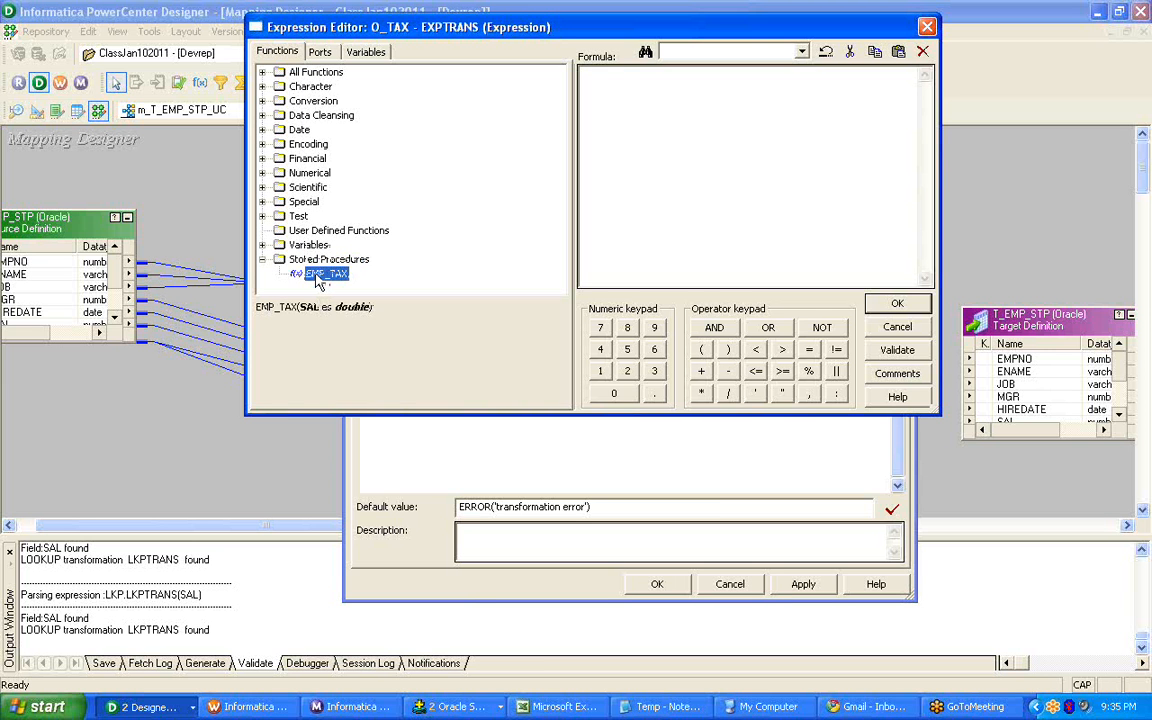
double_click(318, 276)
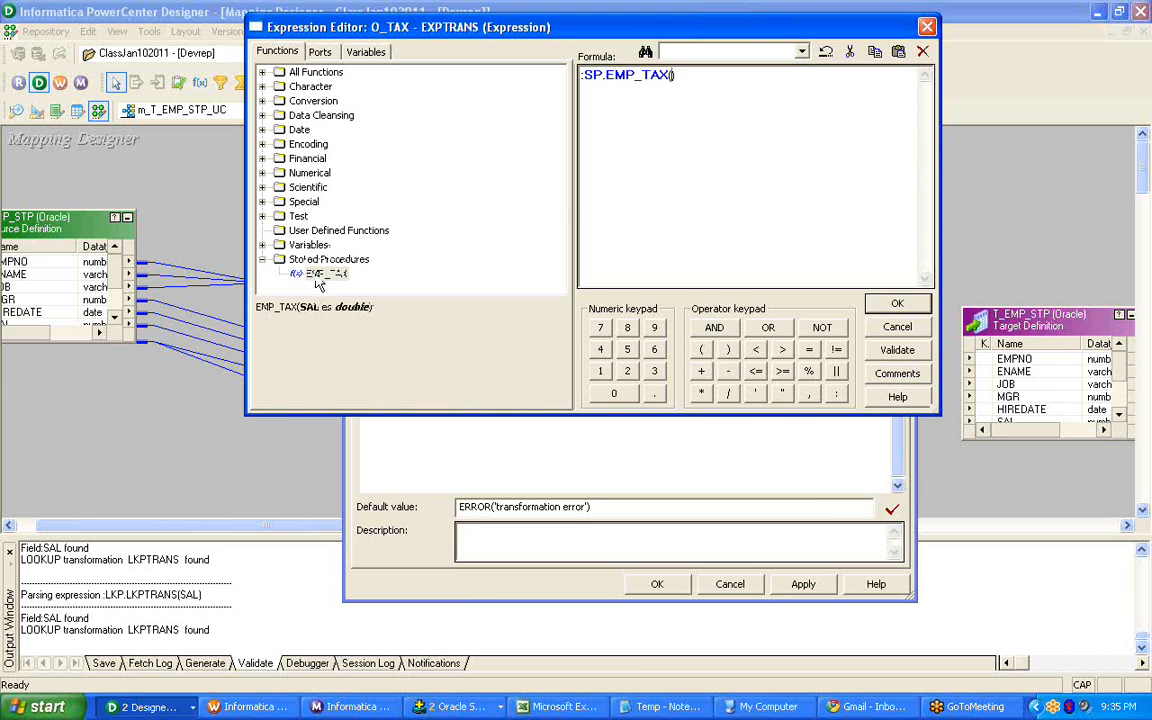
double_click(607, 75)
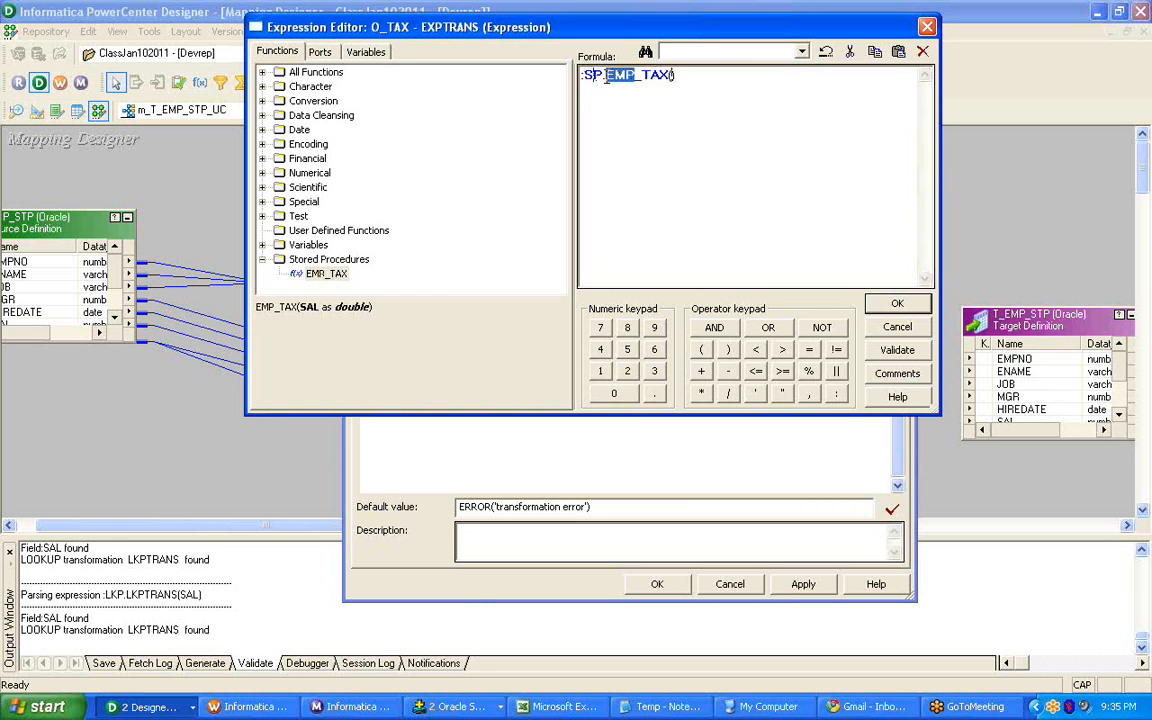
click(615, 83)
drag(606, 76, 673, 76)
click(671, 90)
click(318, 52)
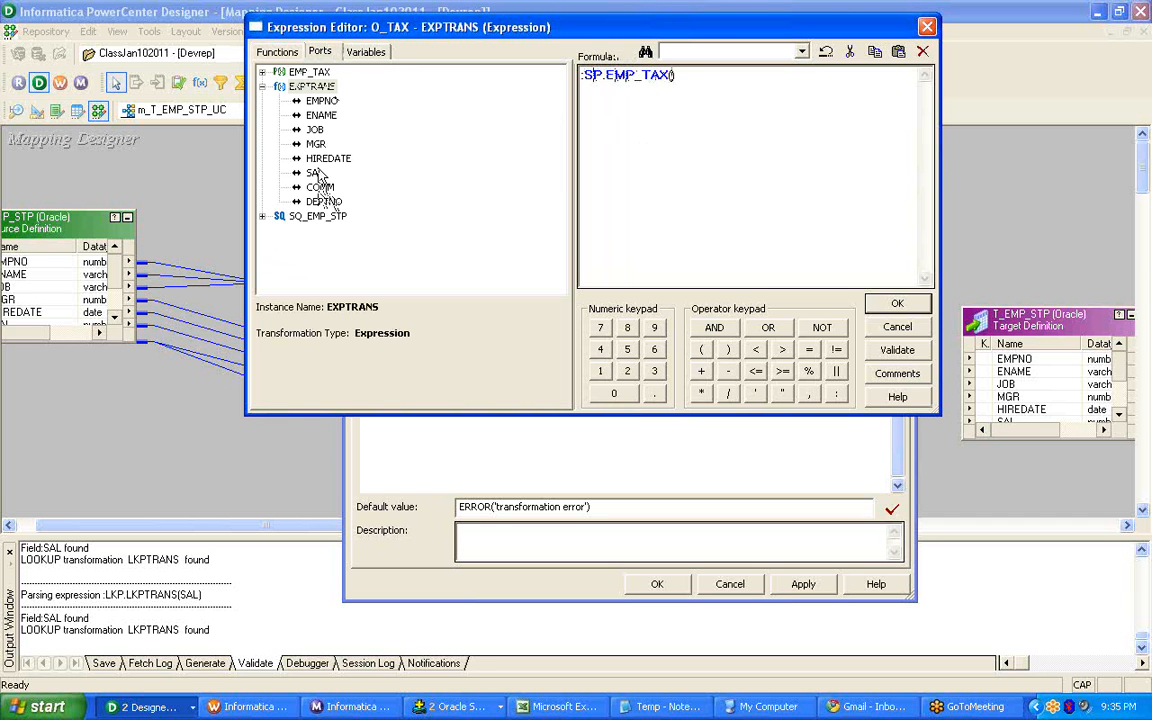
double_click(317, 175)
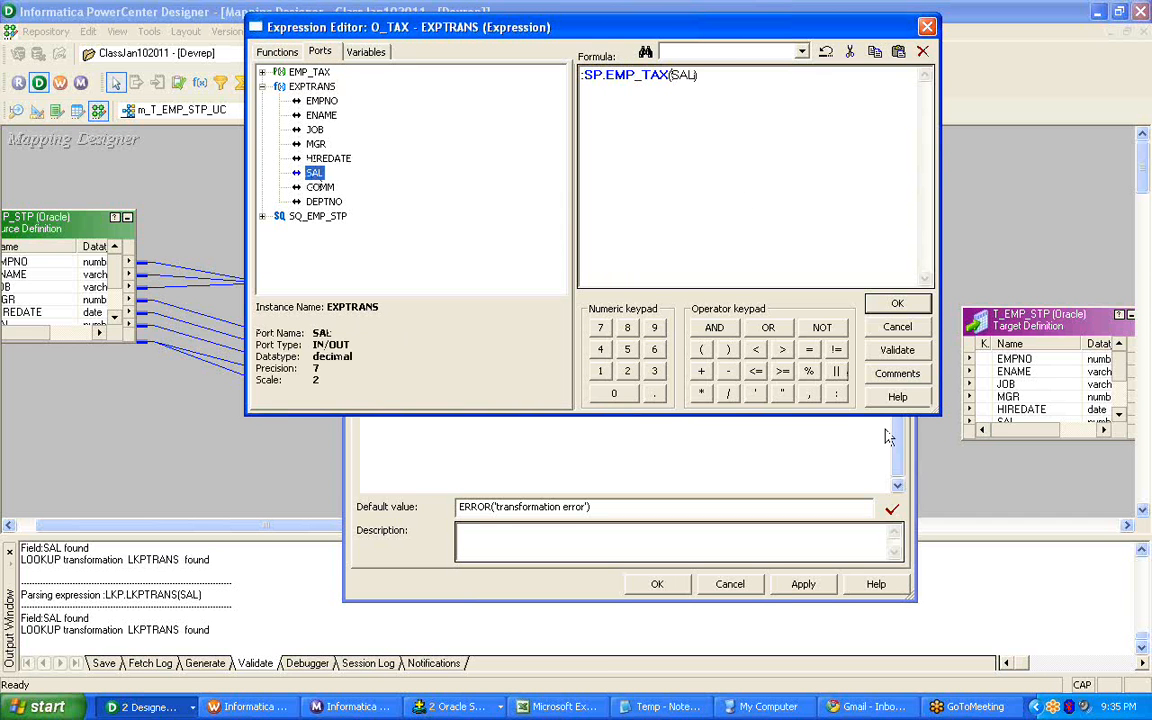
Validate the O_TAX formula and accept it as entered, closing the expression editor.
click(896, 350)
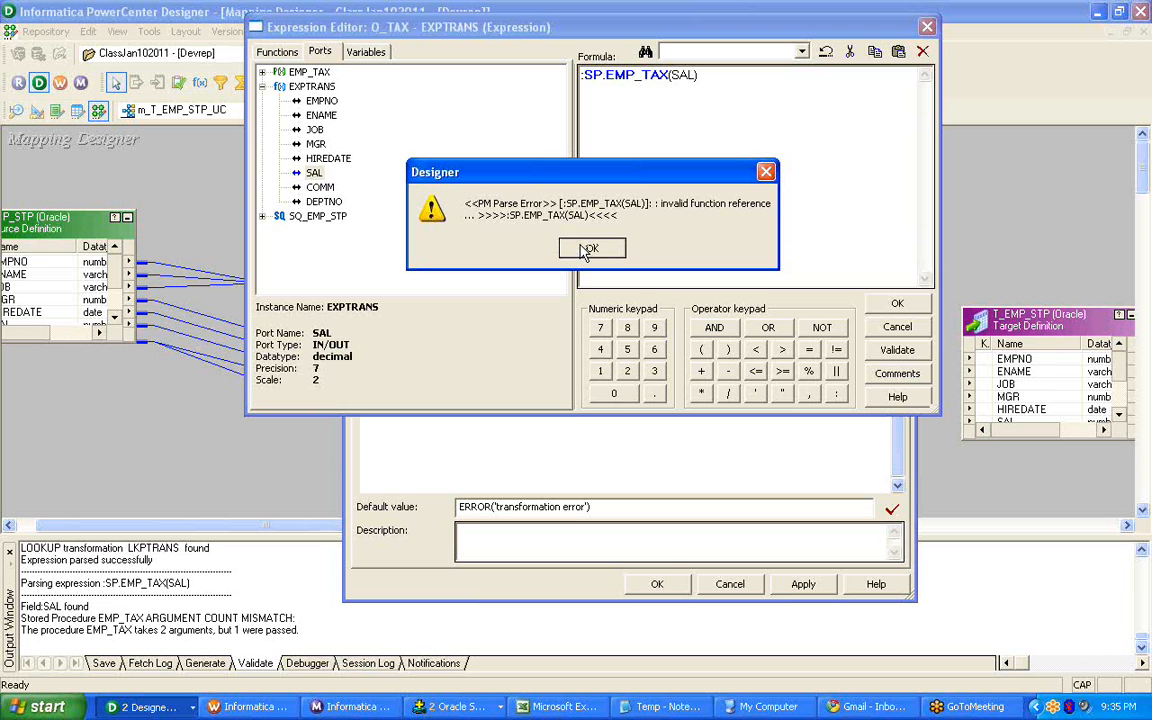
click(589, 250)
click(925, 310)
click(589, 250)
click(488, 247)
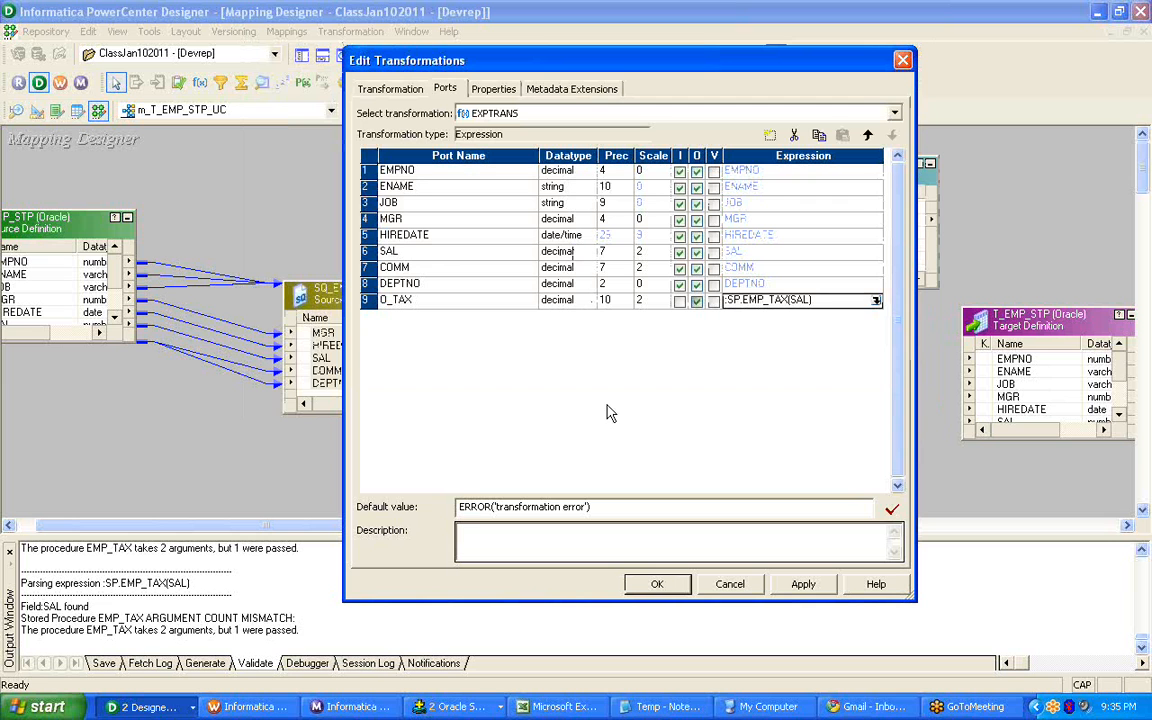
Set the precision of the O_TAX port to 7, then apply and close the EXPTRANS edits.
click(626, 306)
click(627, 306)
click(626, 305)
click(626, 305)
click(626, 304)
click(625, 303)
click(626, 305)
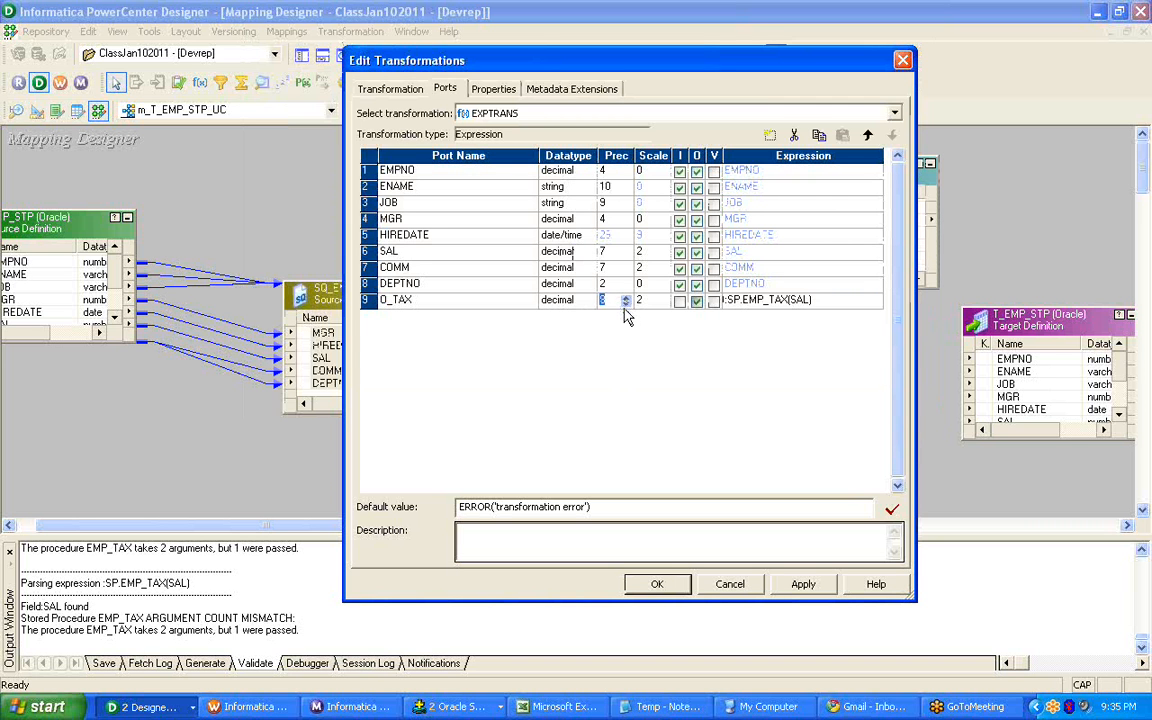
click(626, 304)
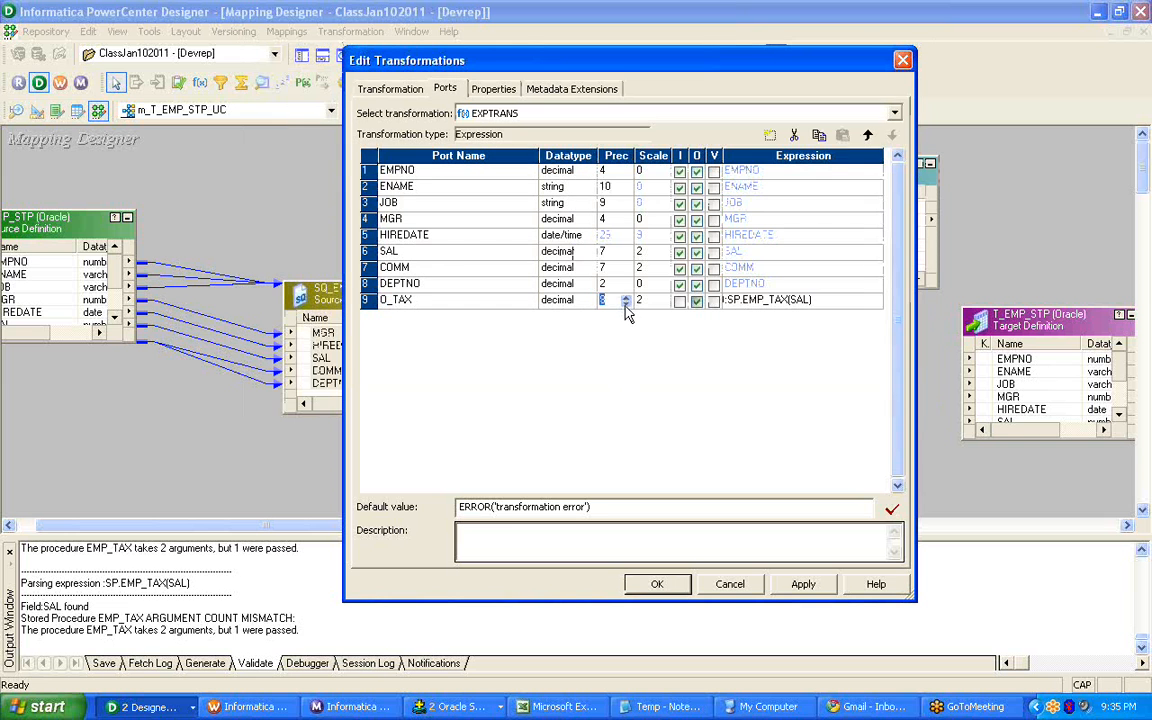
click(502, 316)
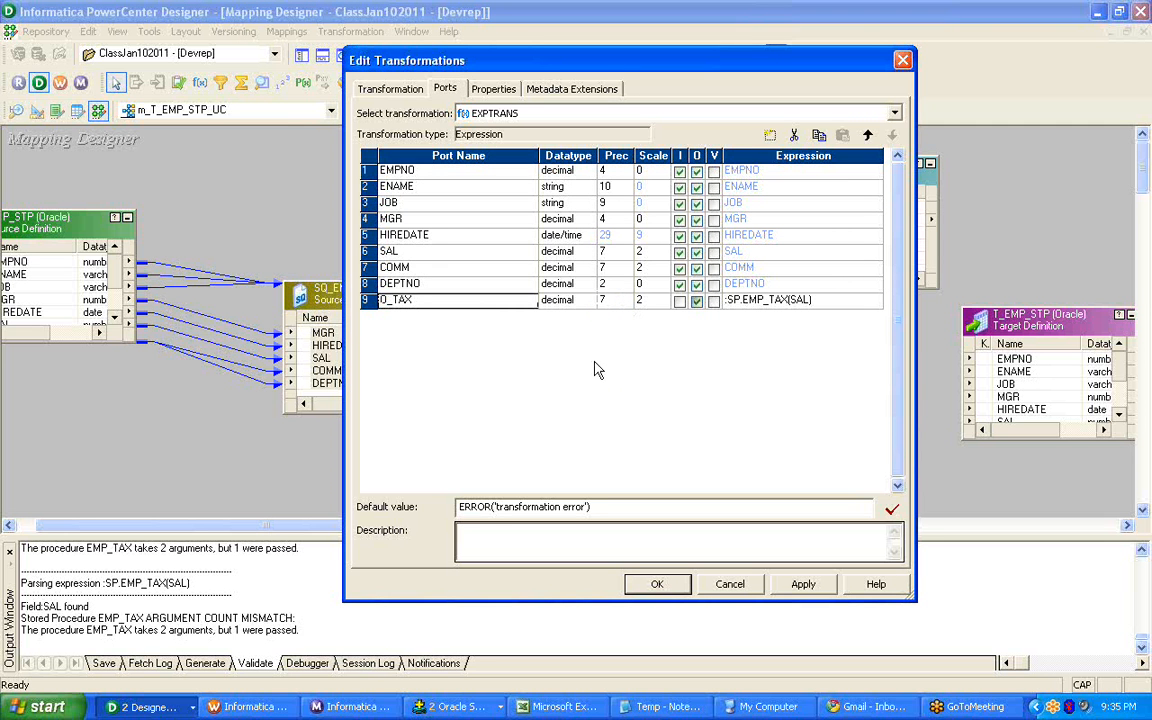
click(803, 584)
click(657, 585)
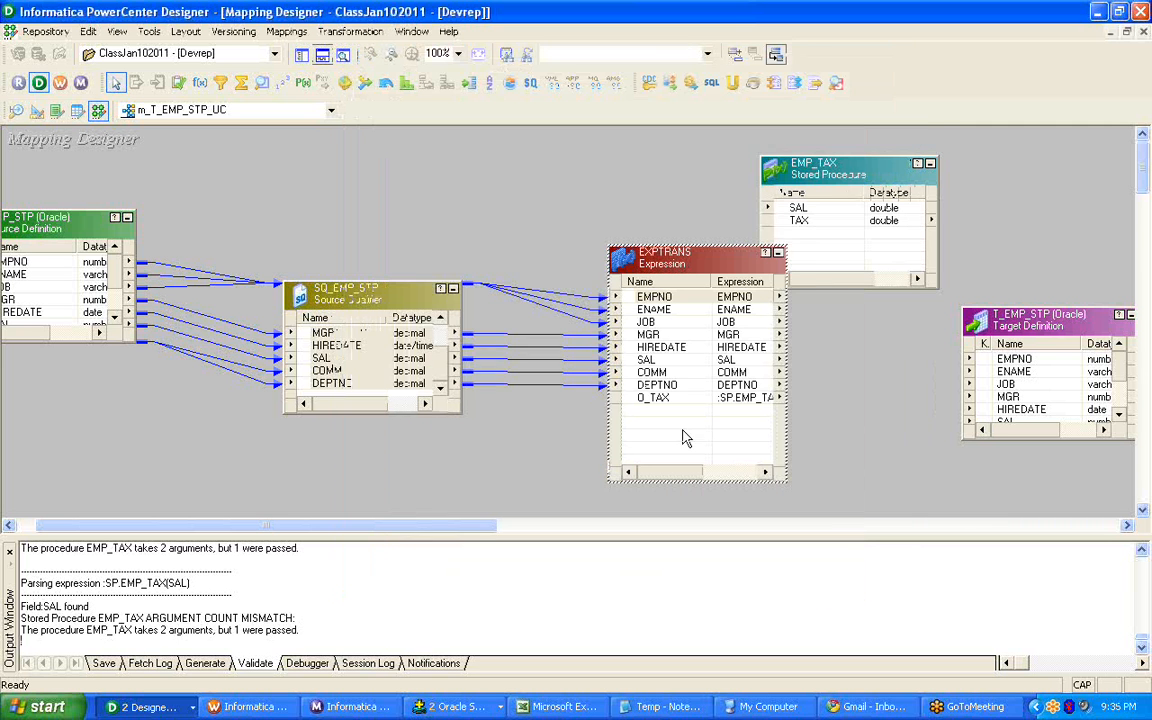
Move the EMP_TAX stored procedure up and to the right, clear of the EXPTRANS transformation.
click(870, 160)
drag(870, 160, 942, 158)
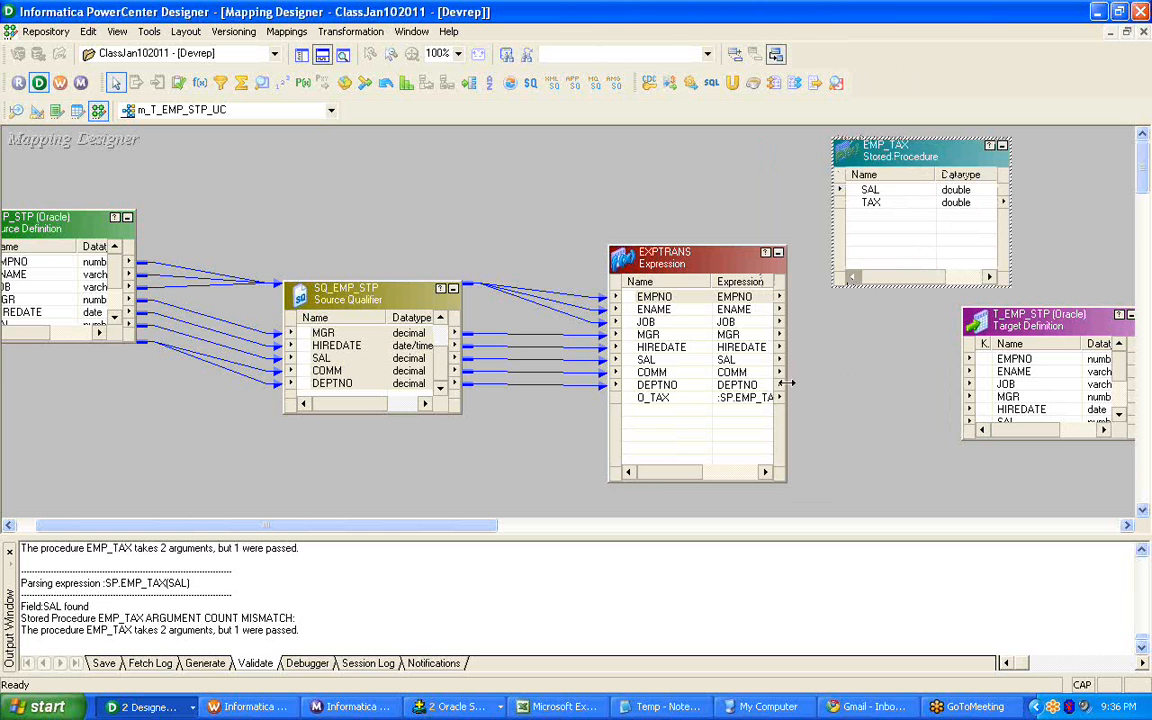
Reopen the O_TAX port's expression in the EXPTRANS transformation and validate it again.
click(686, 264)
right_click(686, 264)
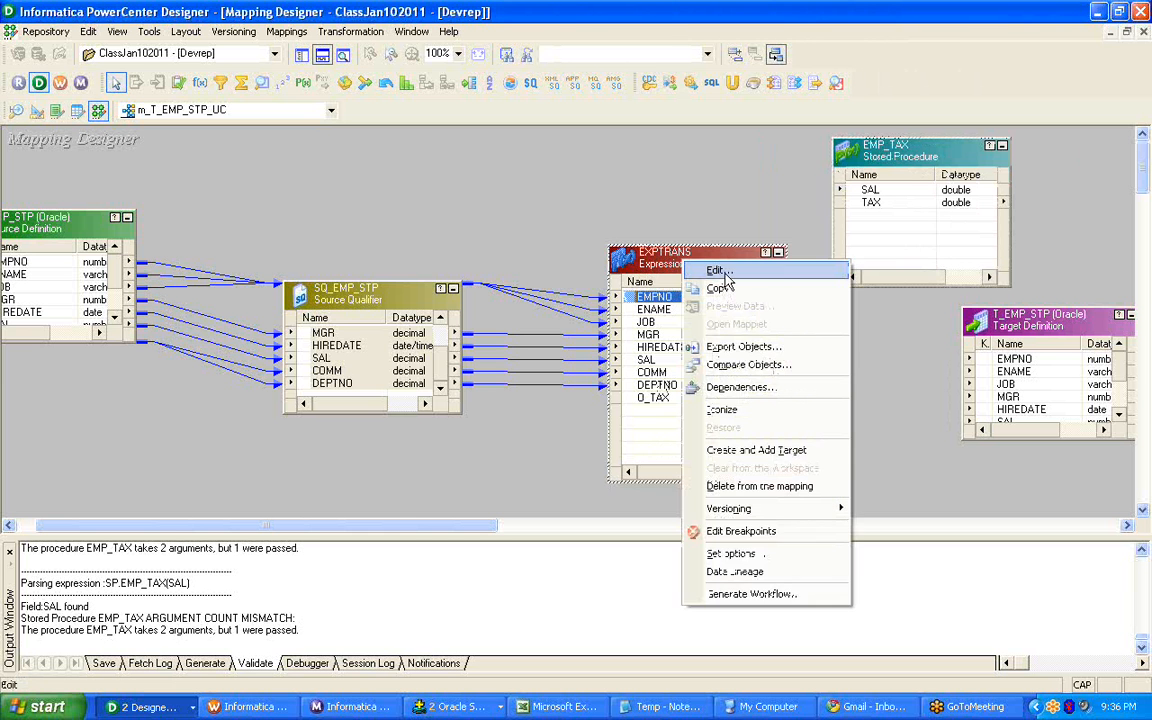
click(714, 266)
click(446, 89)
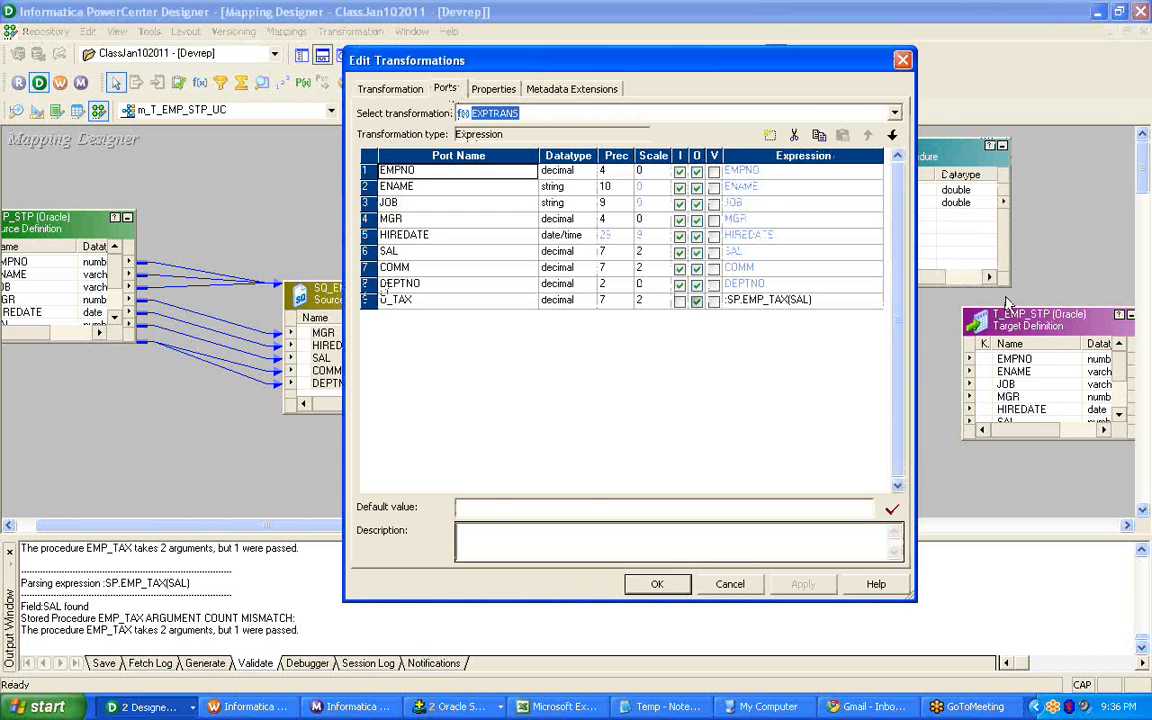
click(806, 302)
click(894, 353)
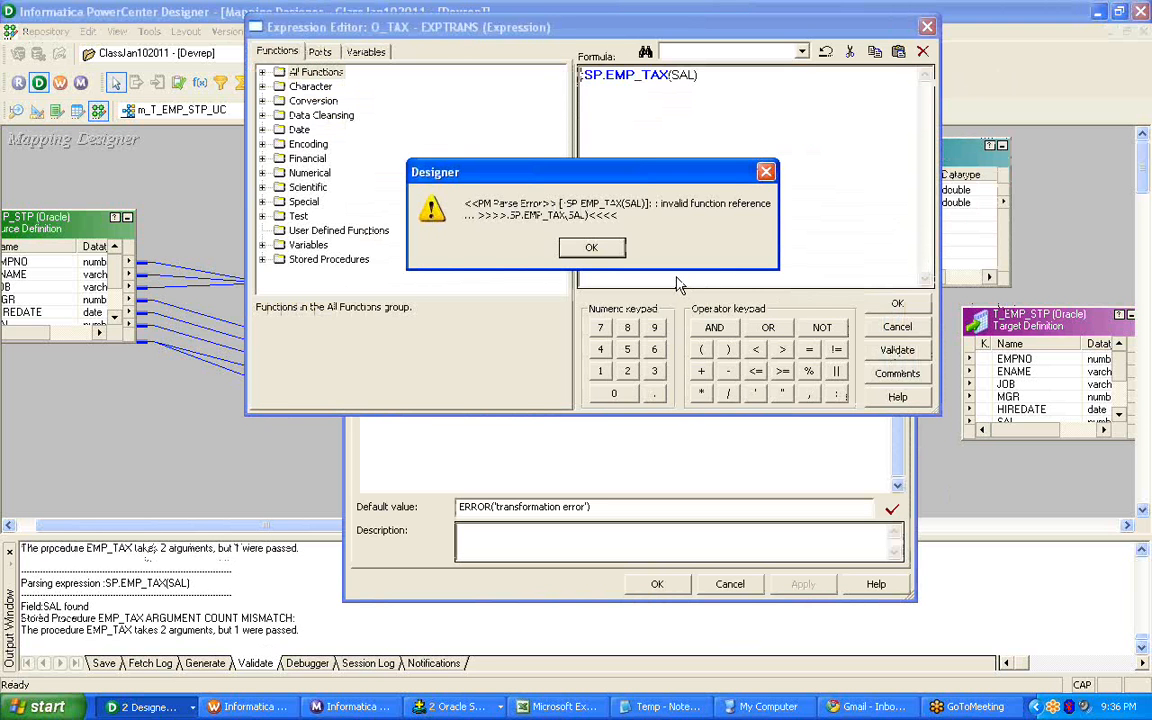
click(607, 251)
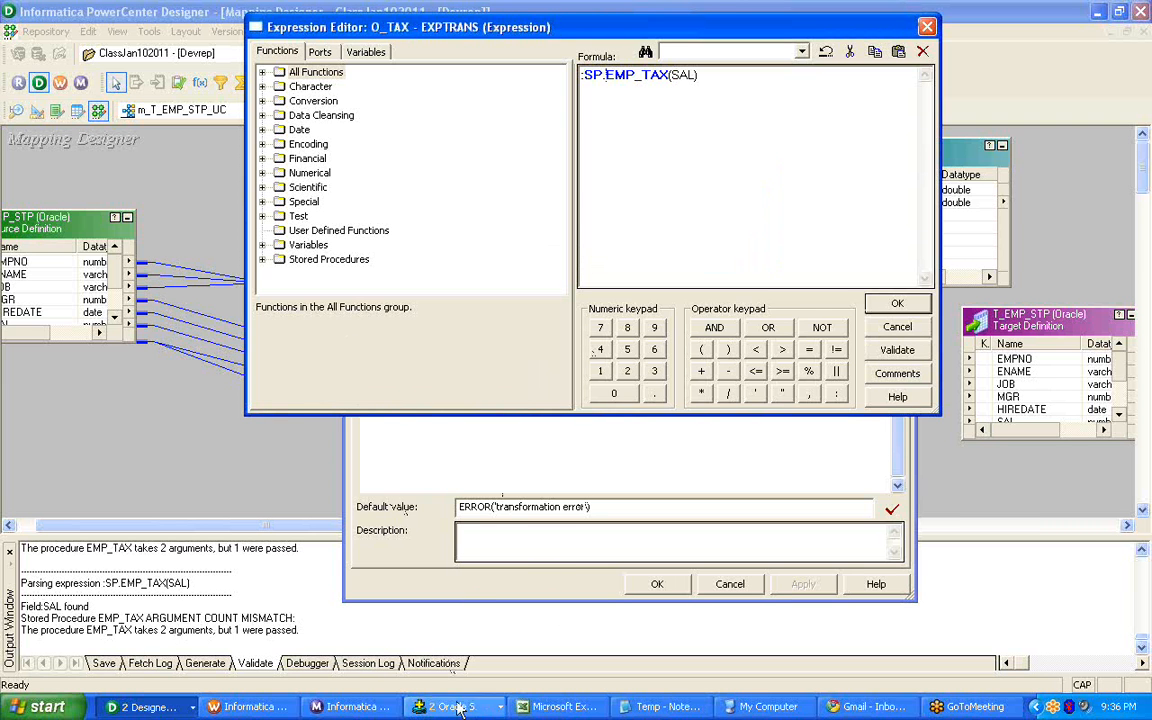
Switch to PowerCenter Online Help and open the Configuring an Unconnected Transformation topic under Stored Procedure Transformation.
click(145, 707)
click(153, 657)
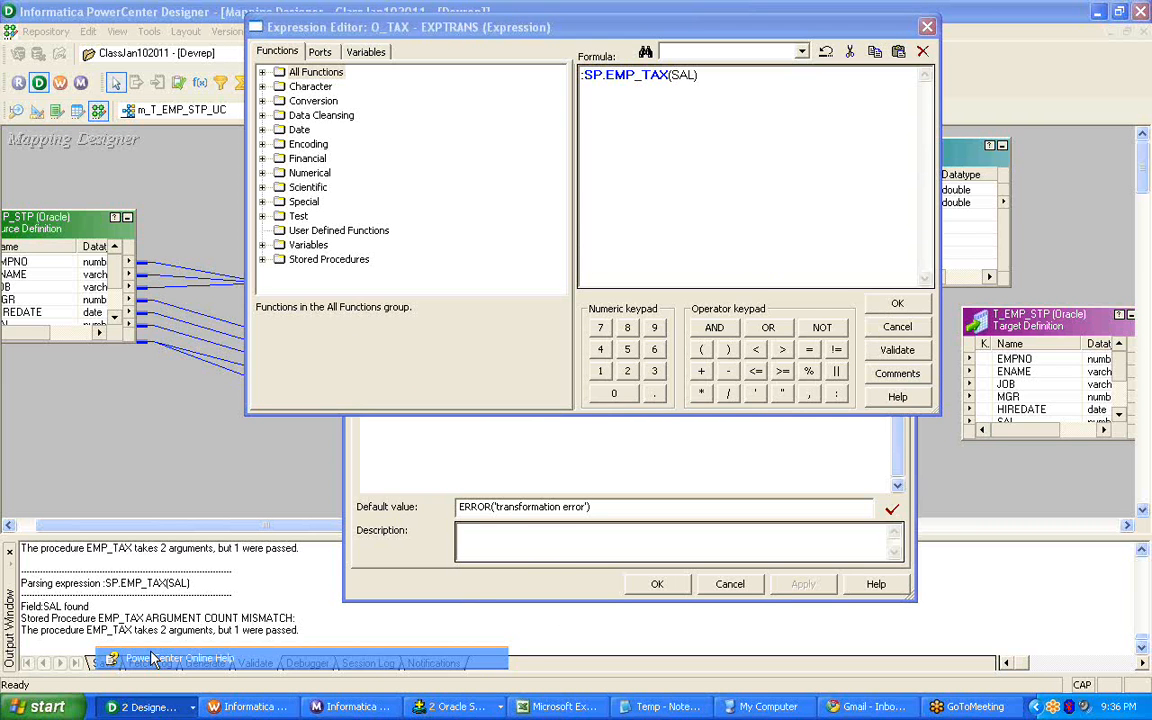
click(90, 457)
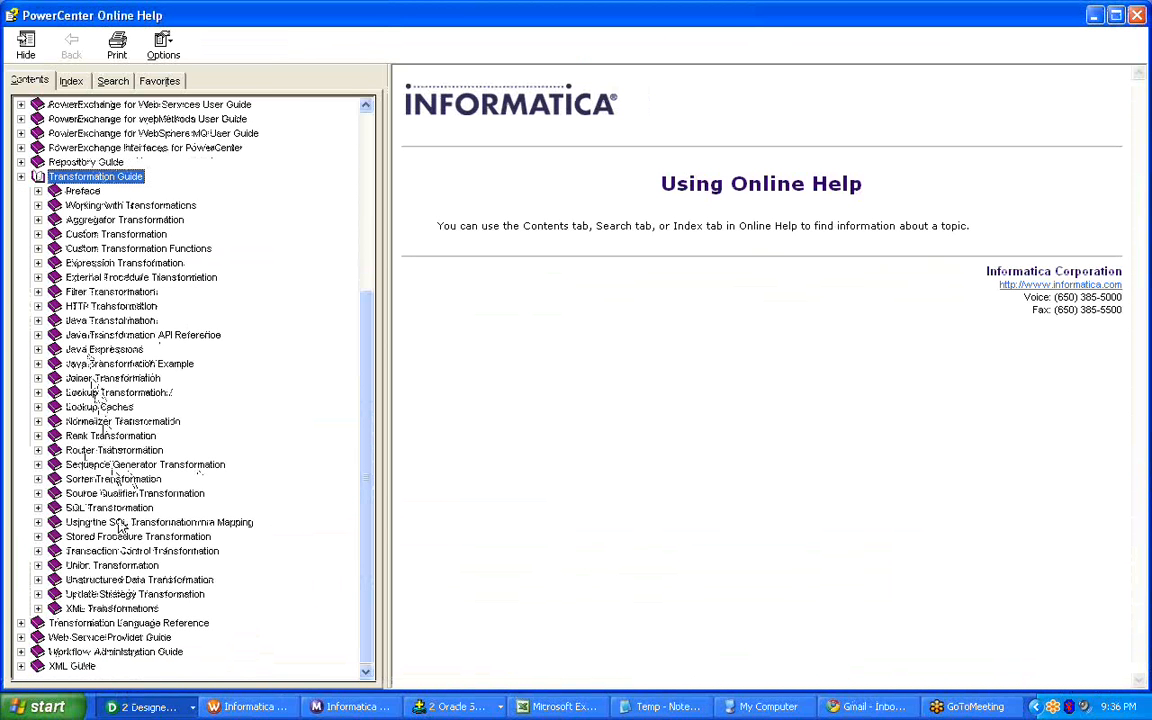
click(138, 537)
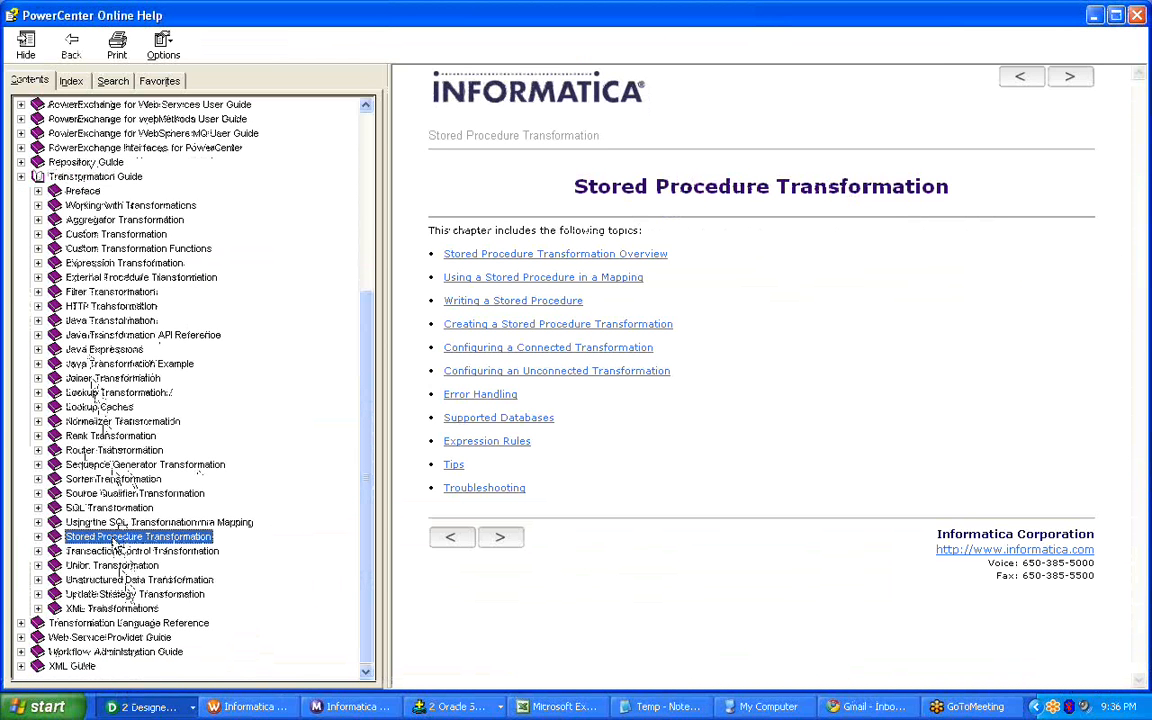
click(530, 370)
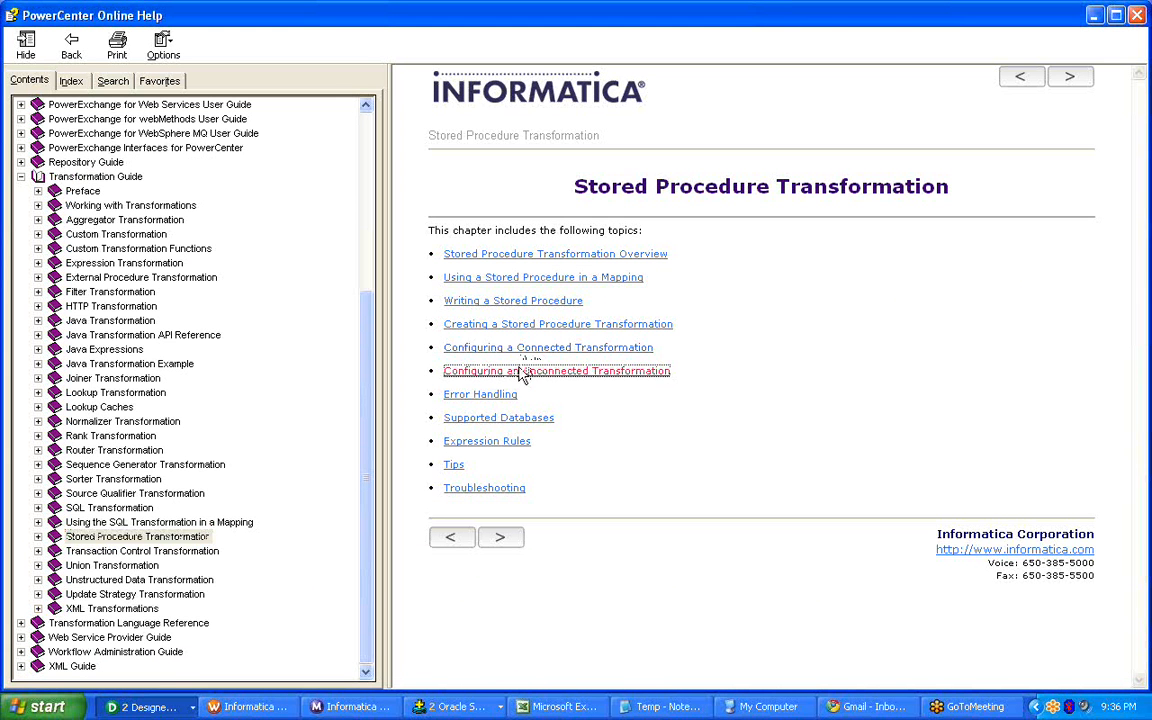
Examine the help instructions on calling a stored procedure from within an expression and capturing its output with PROC_RESULT.
scroll(951, 437, down, 8)
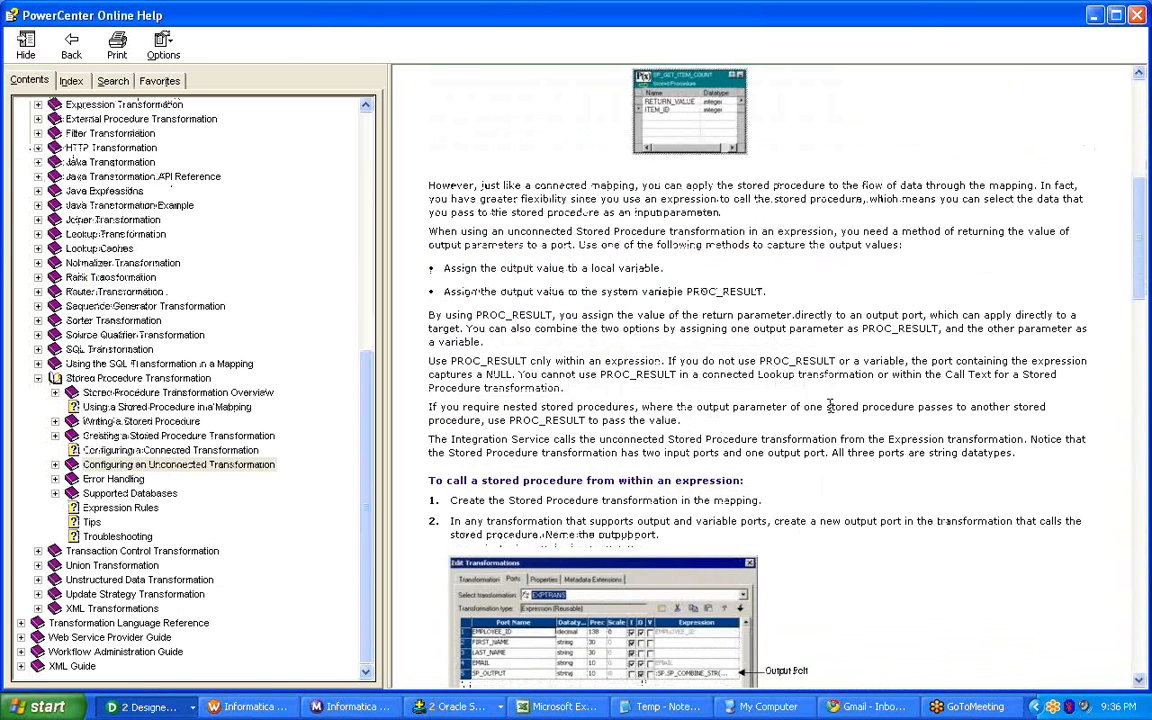
scroll(829, 404, down, 5)
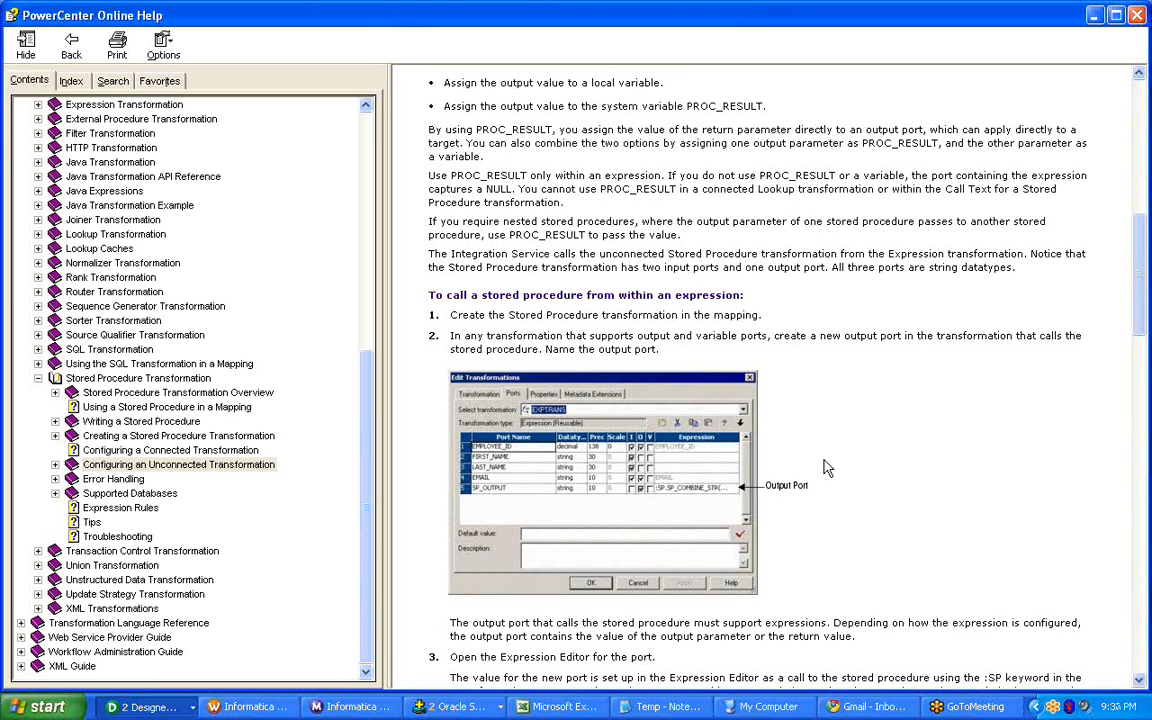
scroll(826, 468, down, 12)
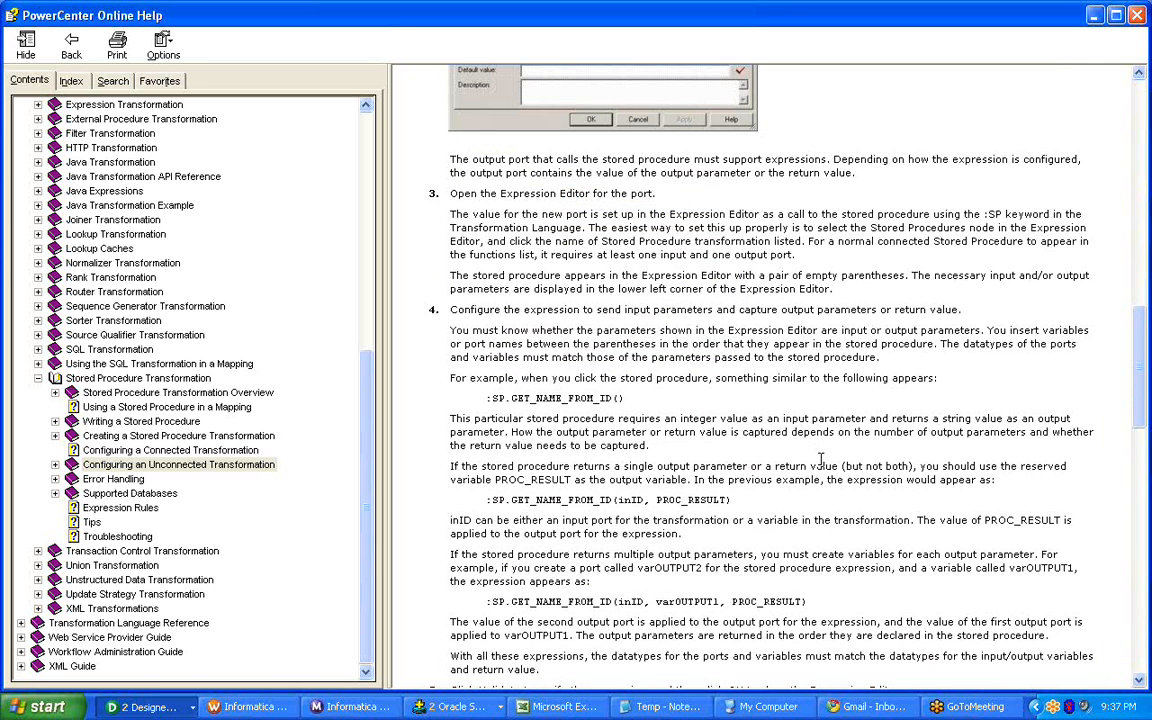
scroll(821, 459, down, 15)
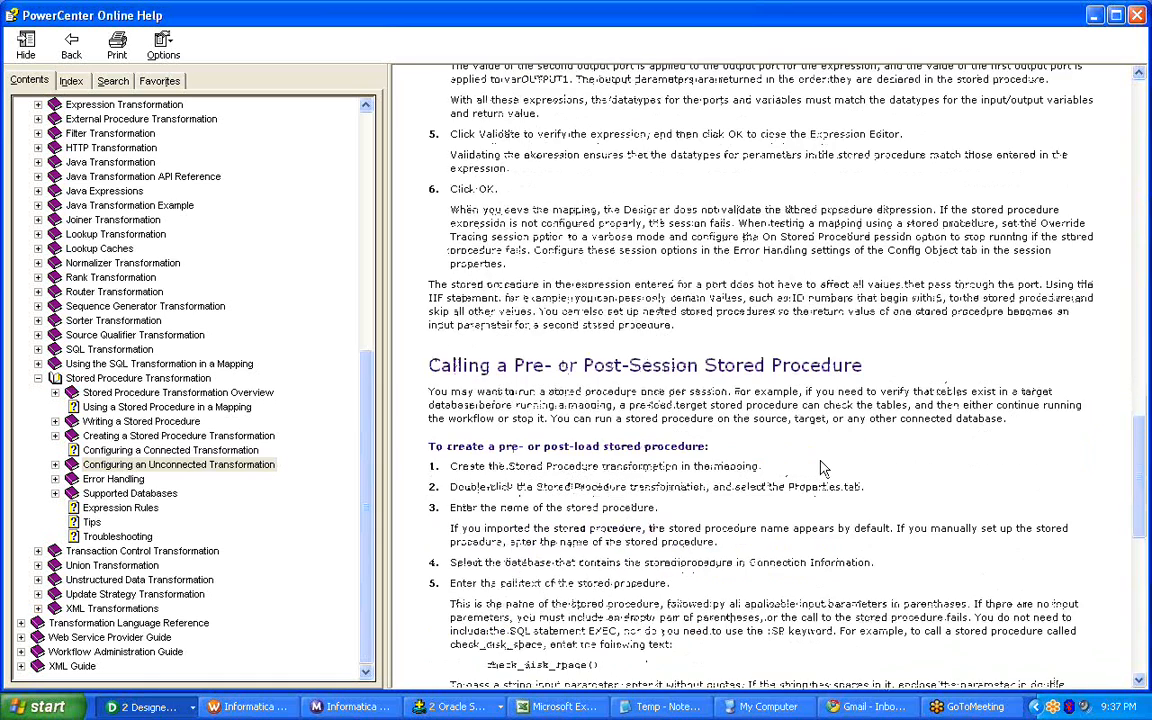
scroll(821, 468, up, 20)
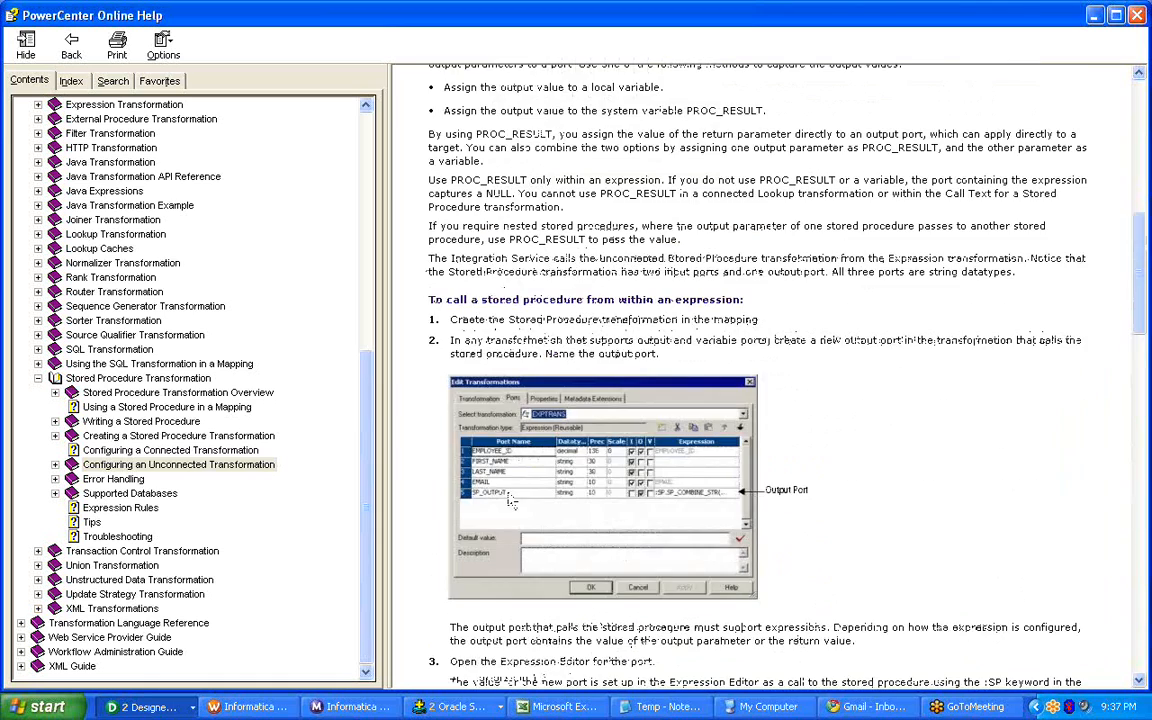
scroll(508, 498, down, 11)
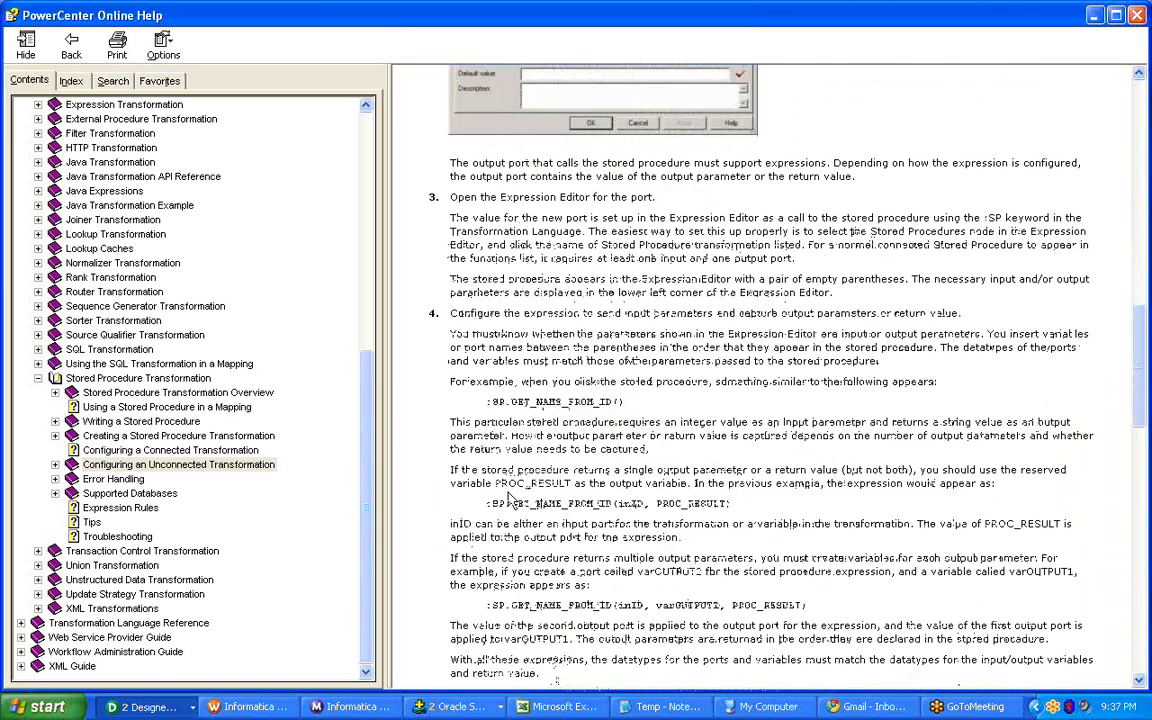
scroll(510, 498, up, 20)
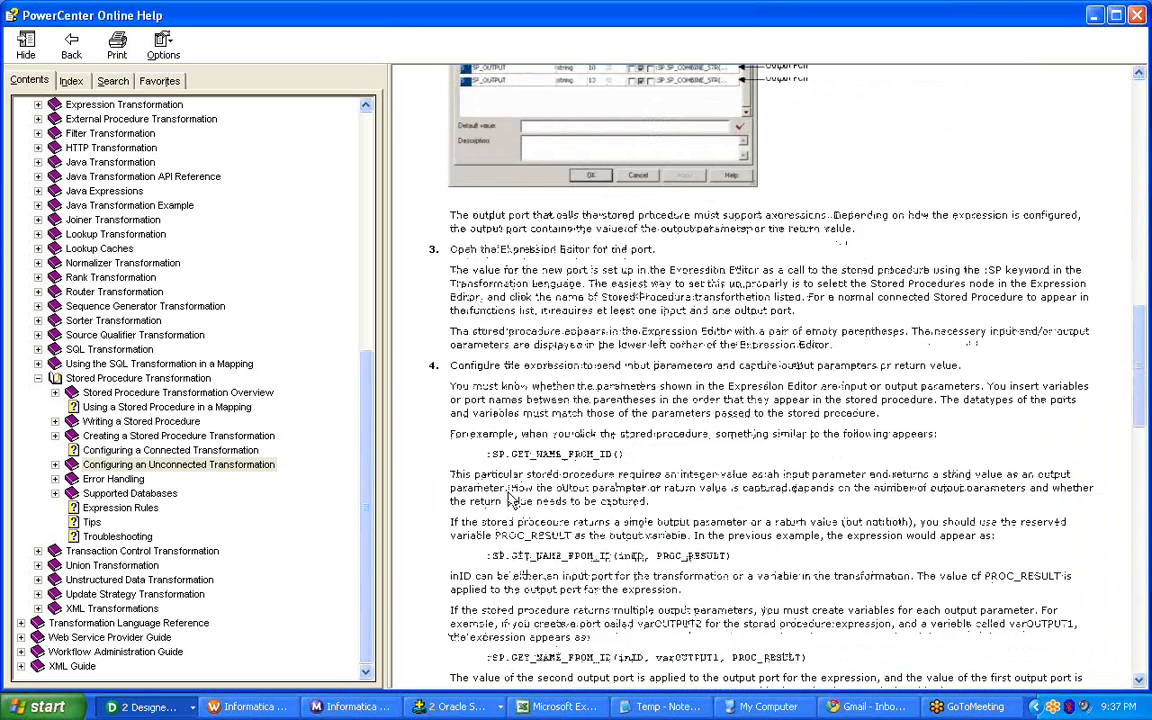
scroll(505, 493, down, 11)
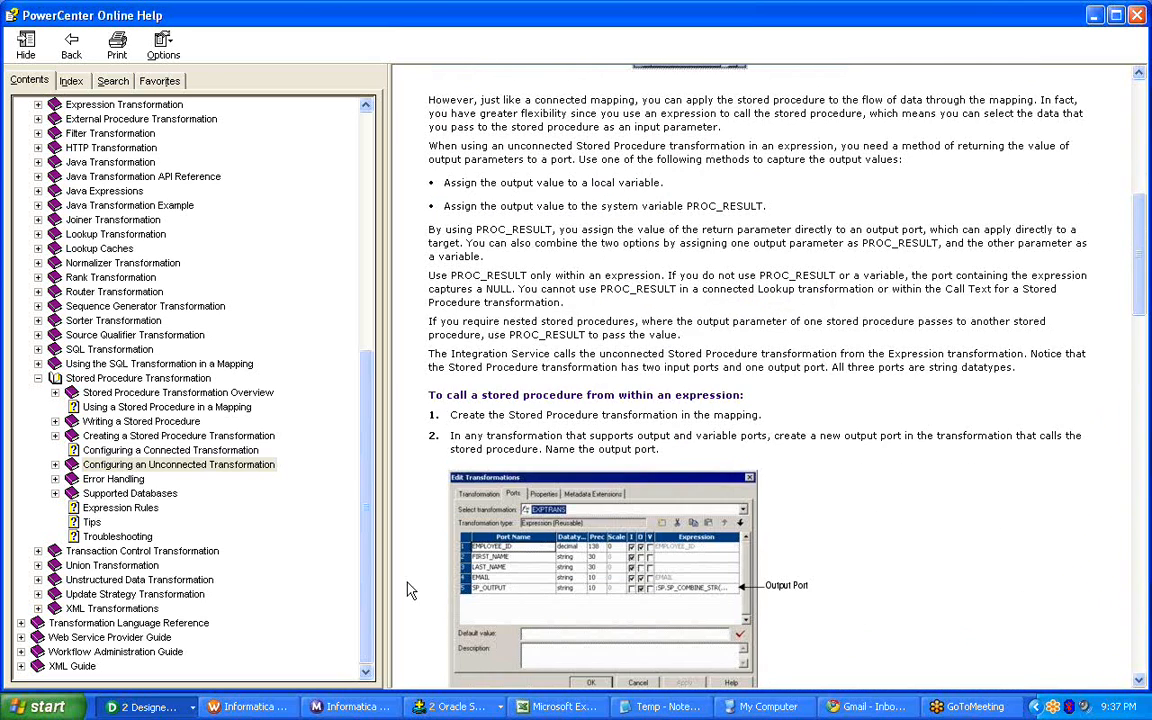
Switch back to the Designer and reposition the O_TAX expression editor over the Edit Transformations dialog.
click(248, 707)
click(145, 707)
click(150, 681)
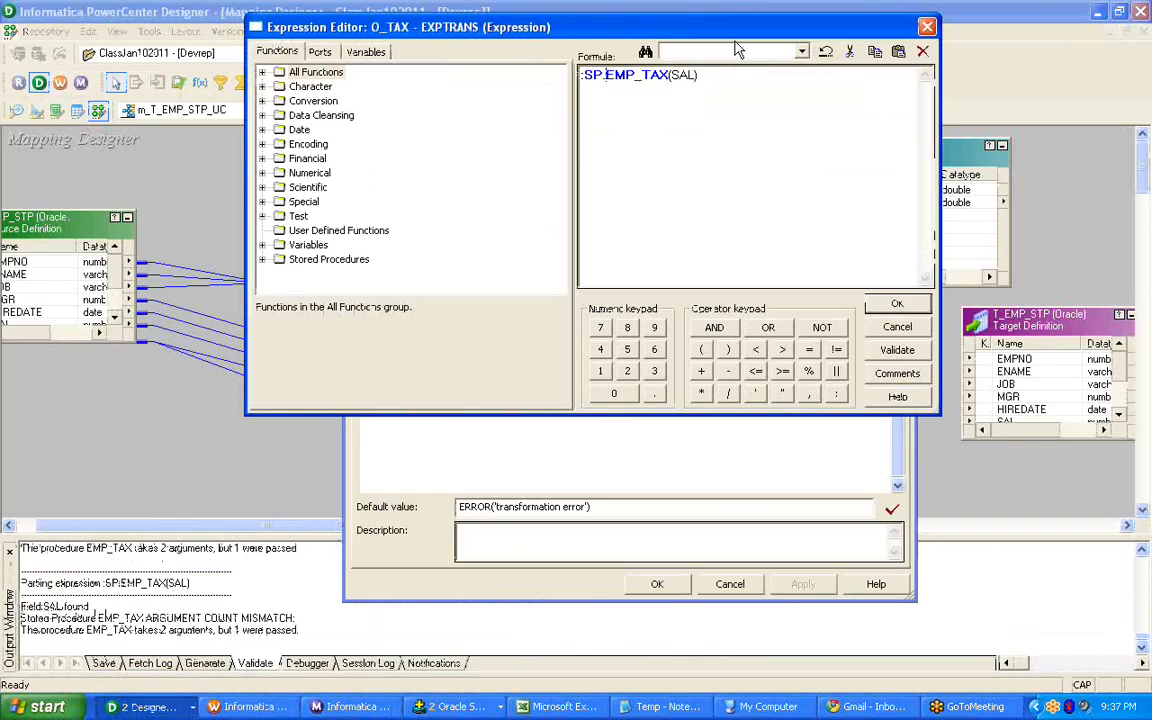
drag(662, 37, 642, 297)
drag(688, 345, 681, 378)
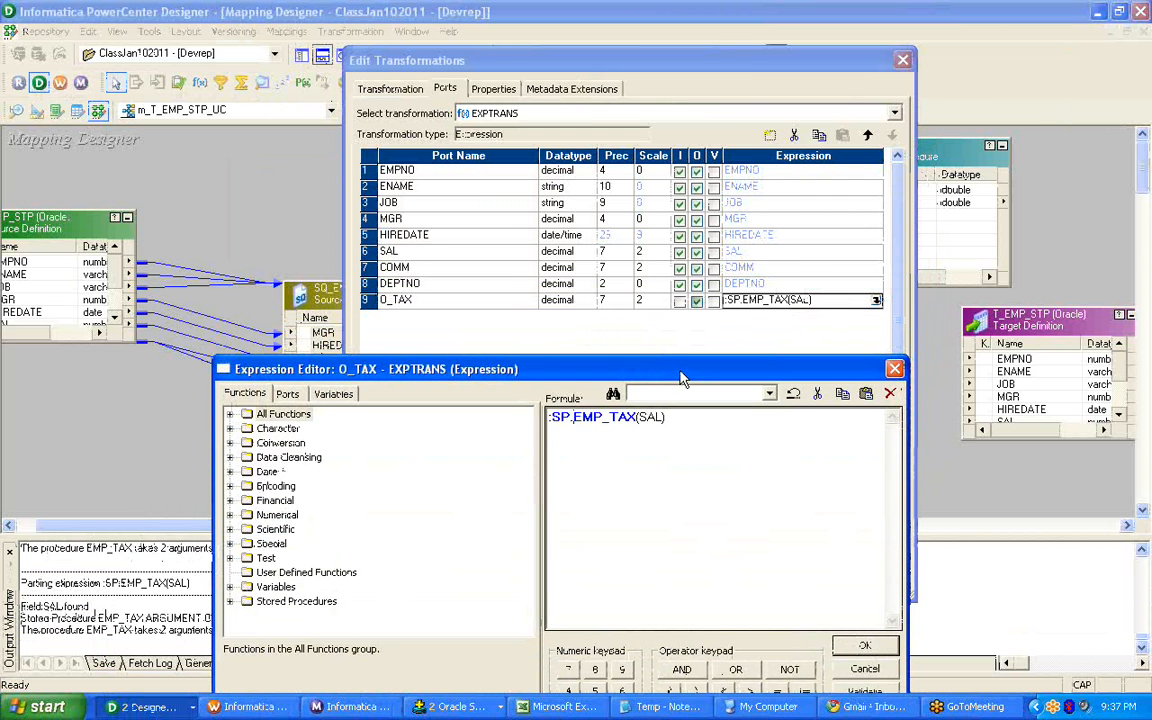
drag(680, 378, 614, 191)
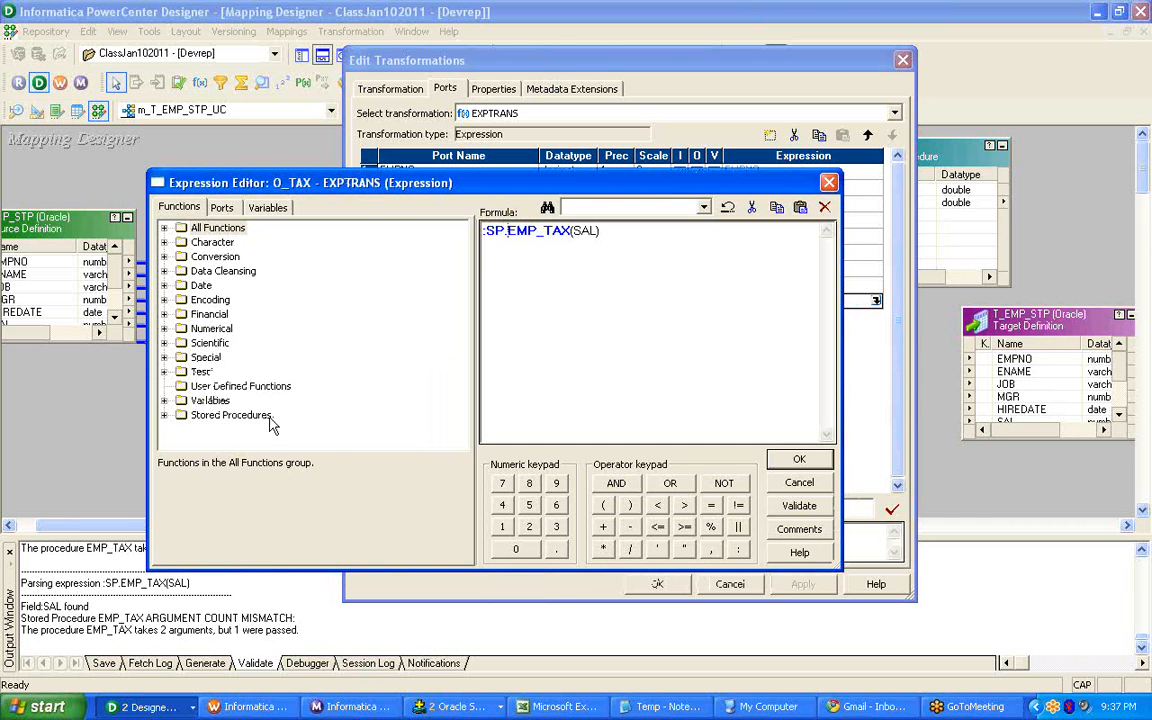
Expand the stored procedures list and clear the entire O_TAX formula.
double_click(231, 414)
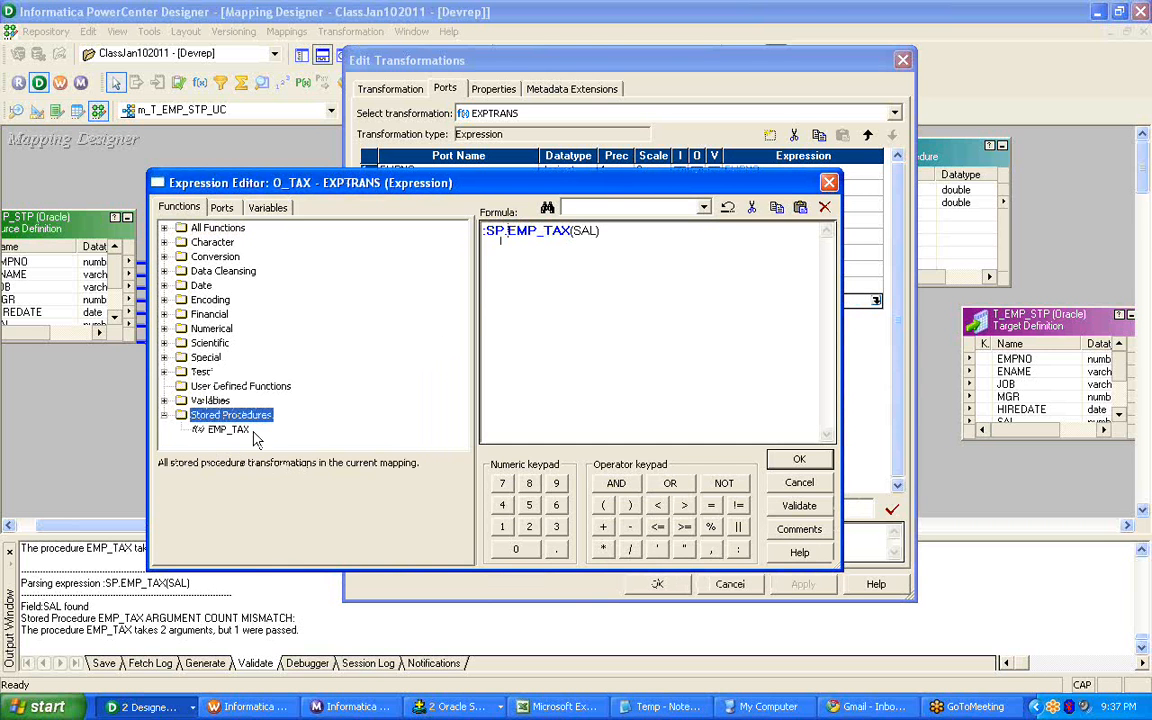
double_click(229, 429)
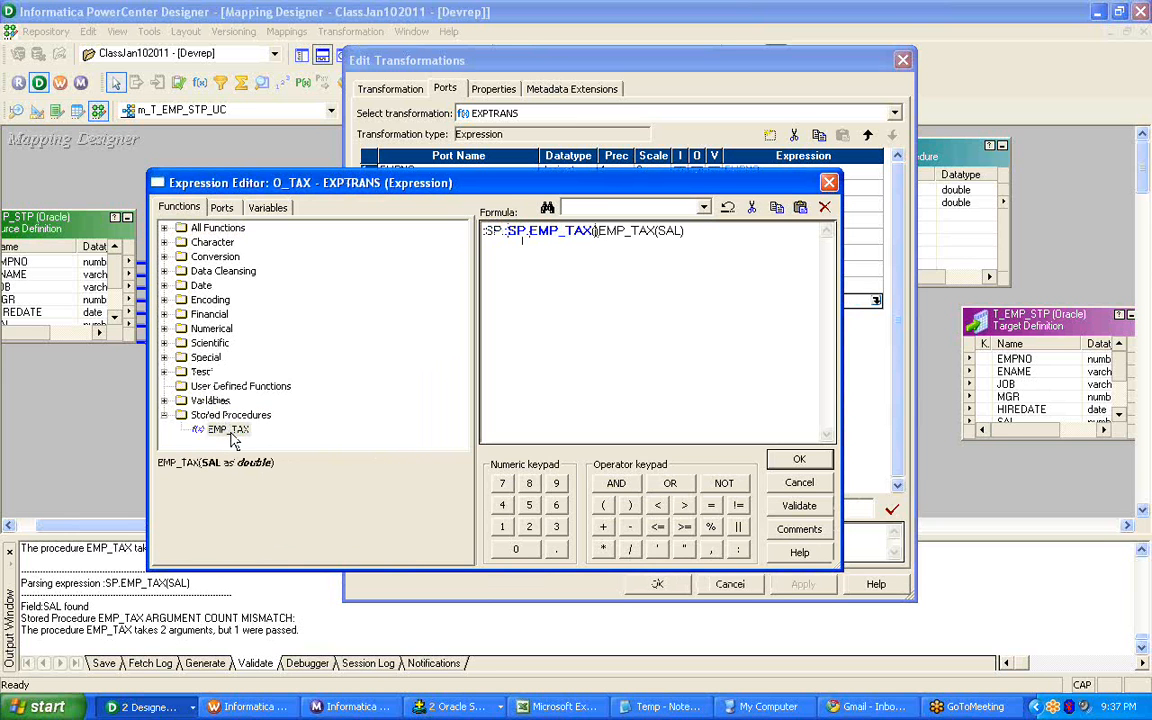
drag(777, 237, 470, 260)
key(Delete)
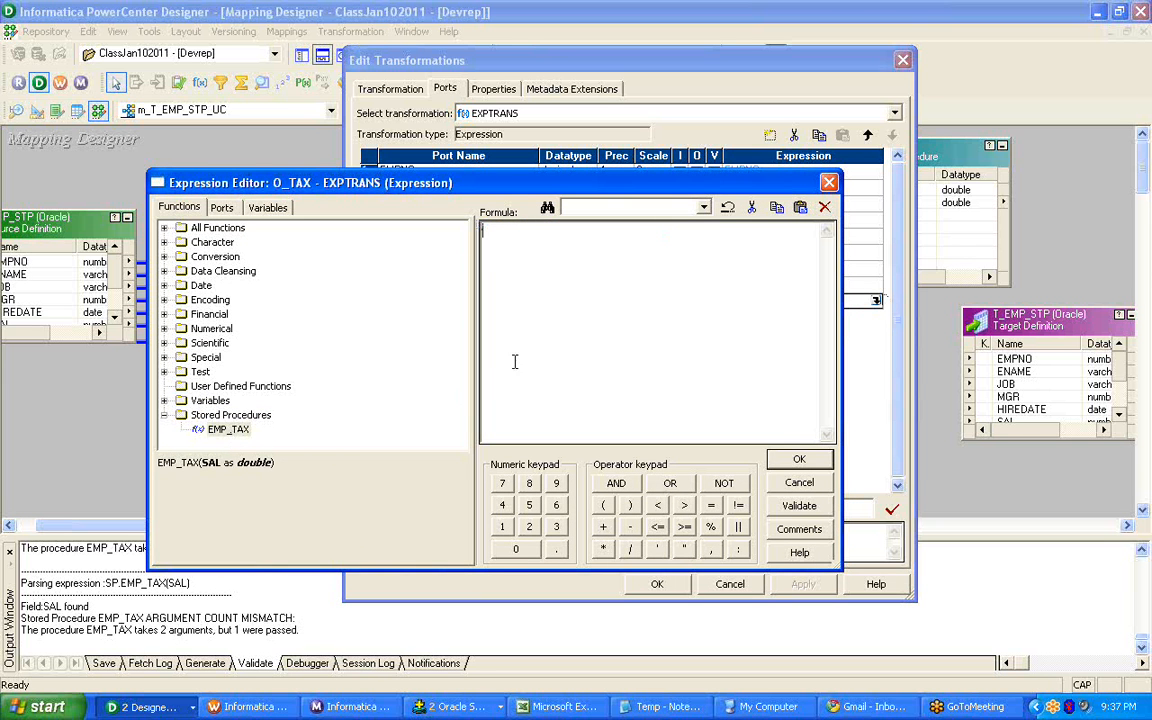
Enter the O_TAX formula :SP.EMP_TAX(SAL, PROC_RESULT), inserting EMP_TAX from the stored procedures list.
double_click(228, 430)
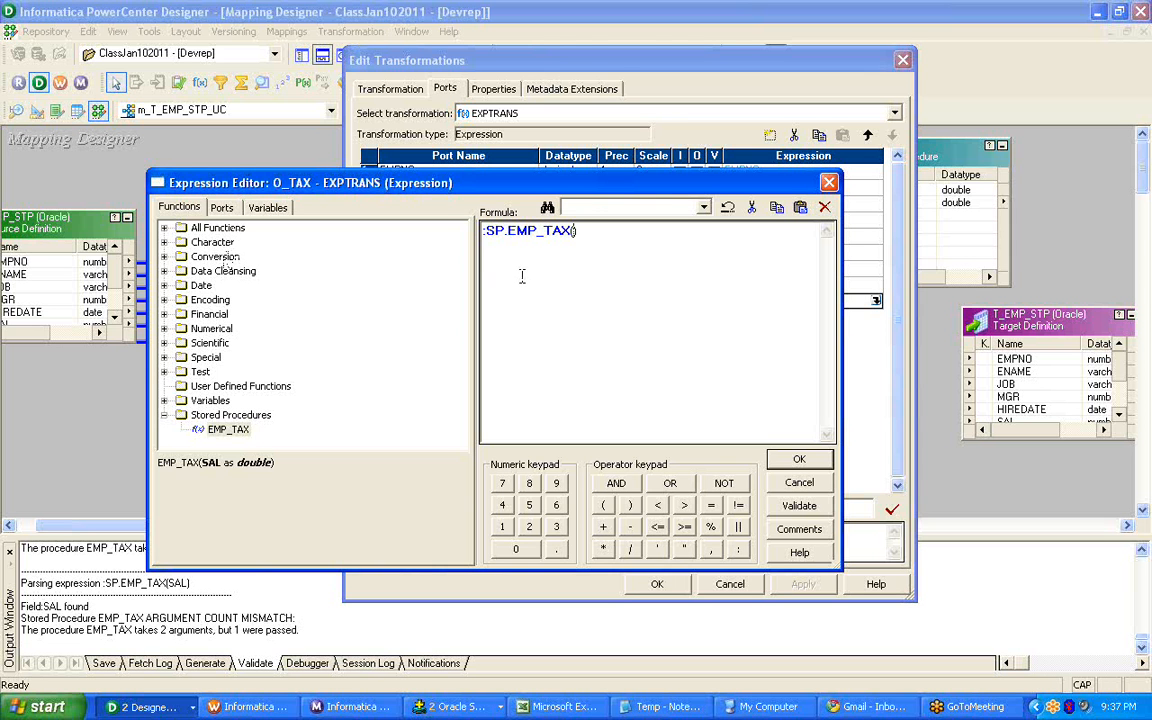
text(SAL, PROC_RESULT)
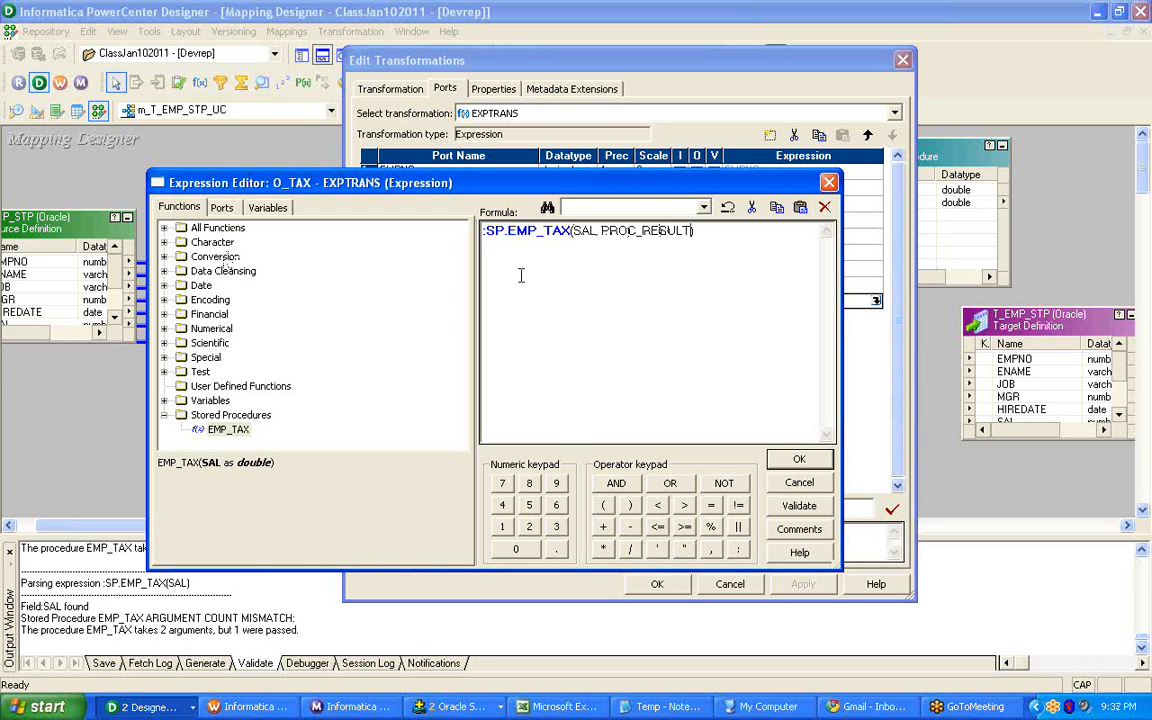
Validate the O_TAX formula and examine the PROC_RESULT argument passed to EMP_TAX.
click(799, 505)
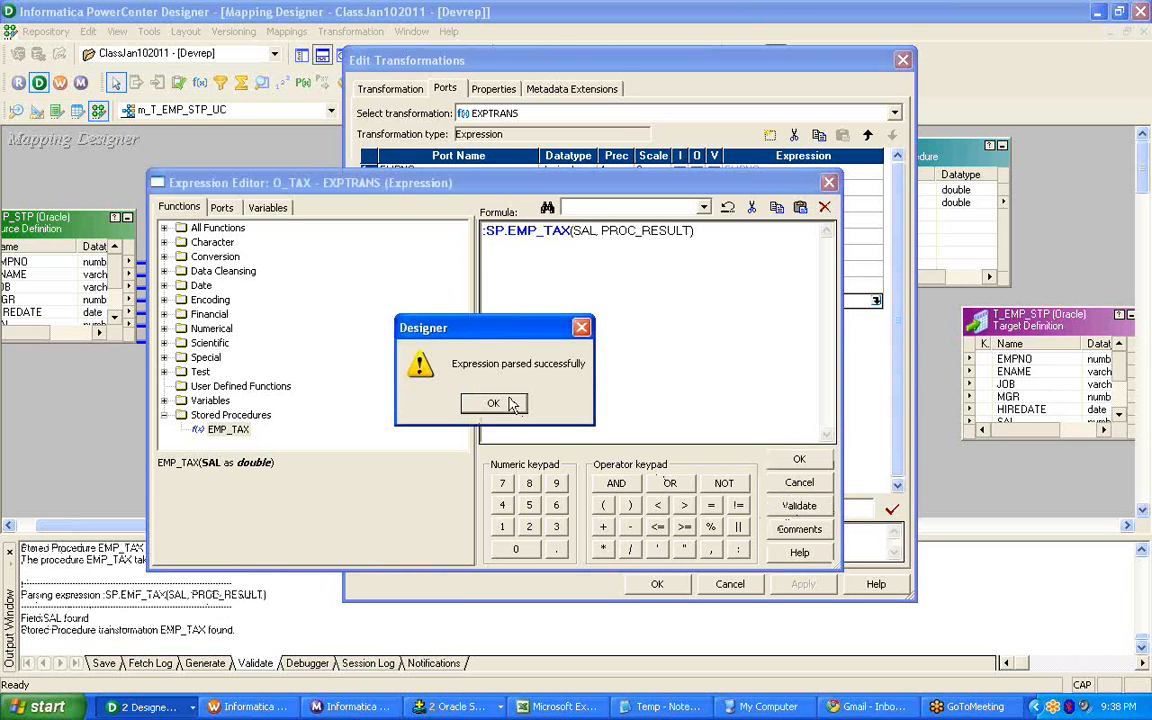
click(497, 401)
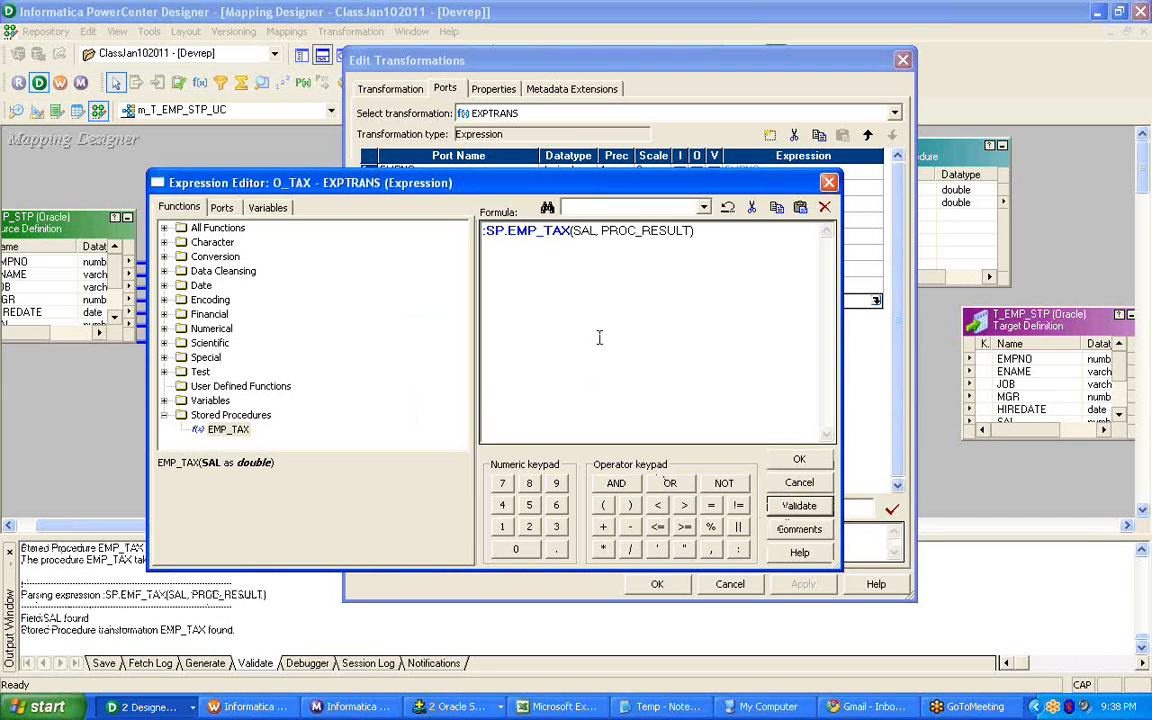
click(709, 238)
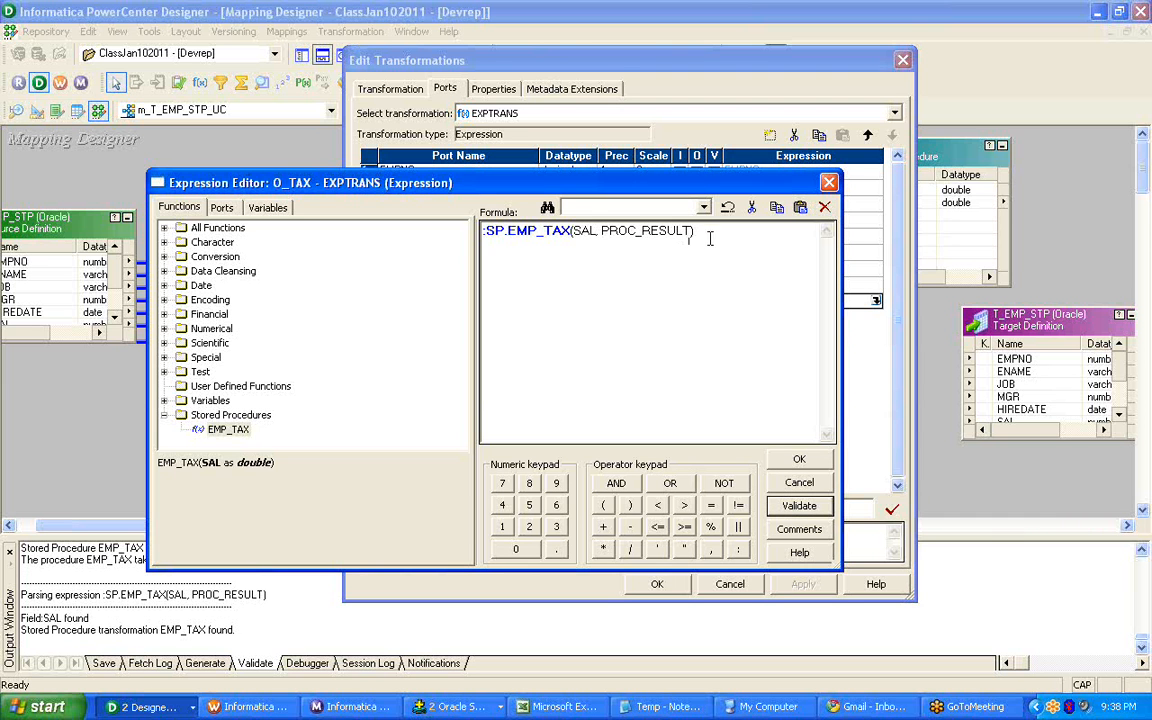
triple_click(599, 231)
double_click(604, 236)
click(603, 236)
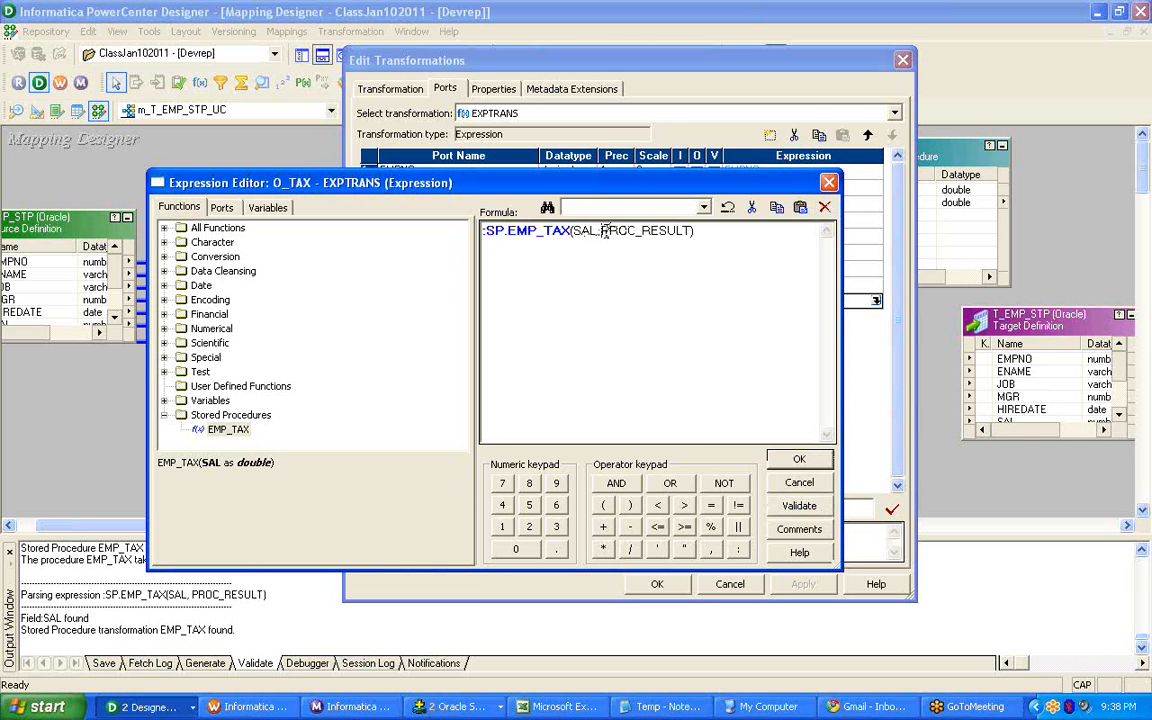
triple_click(605, 234)
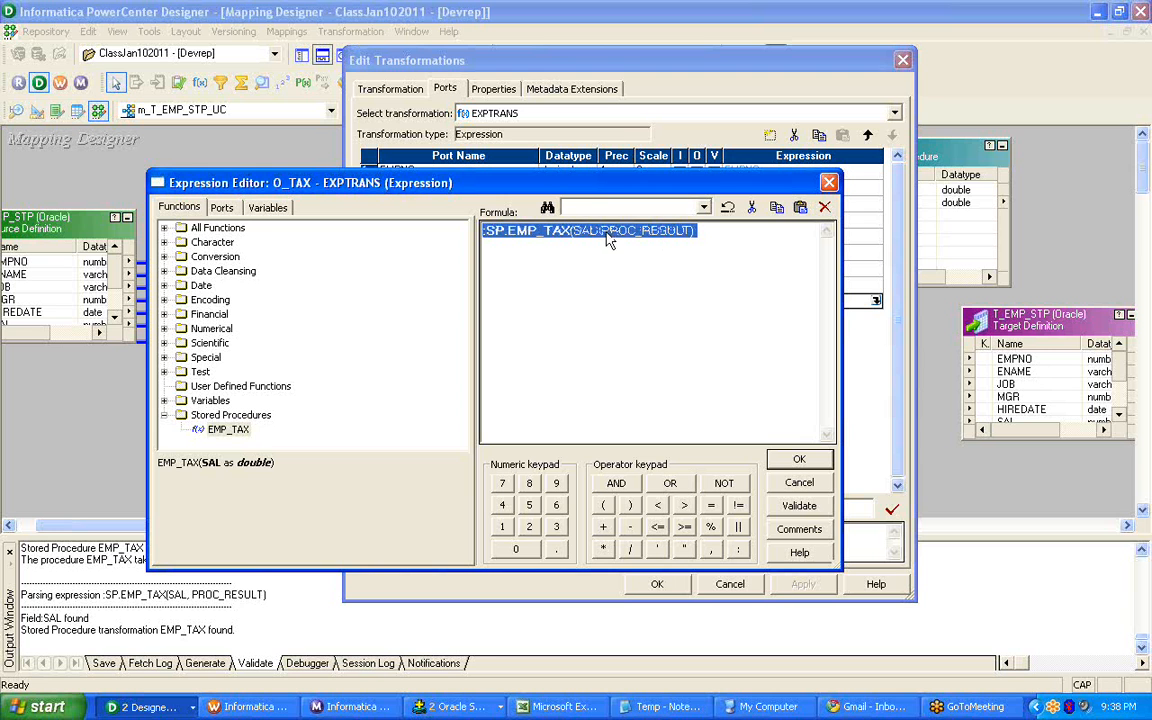
click(606, 238)
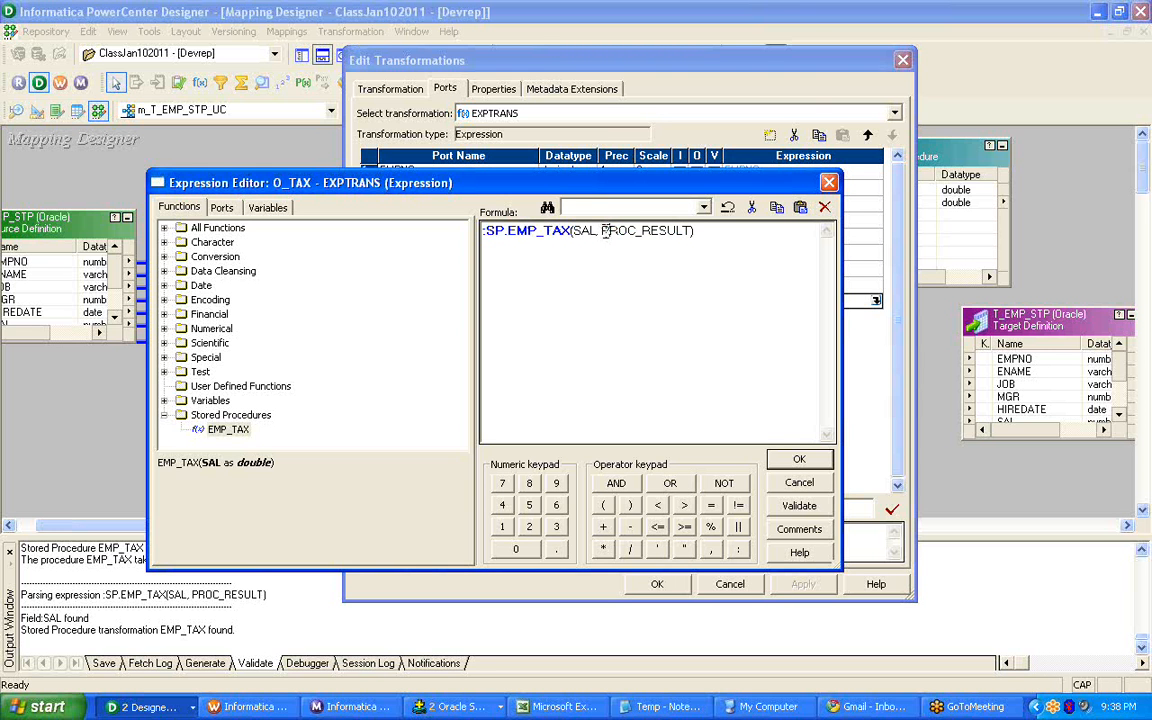
drag(607, 231, 694, 231)
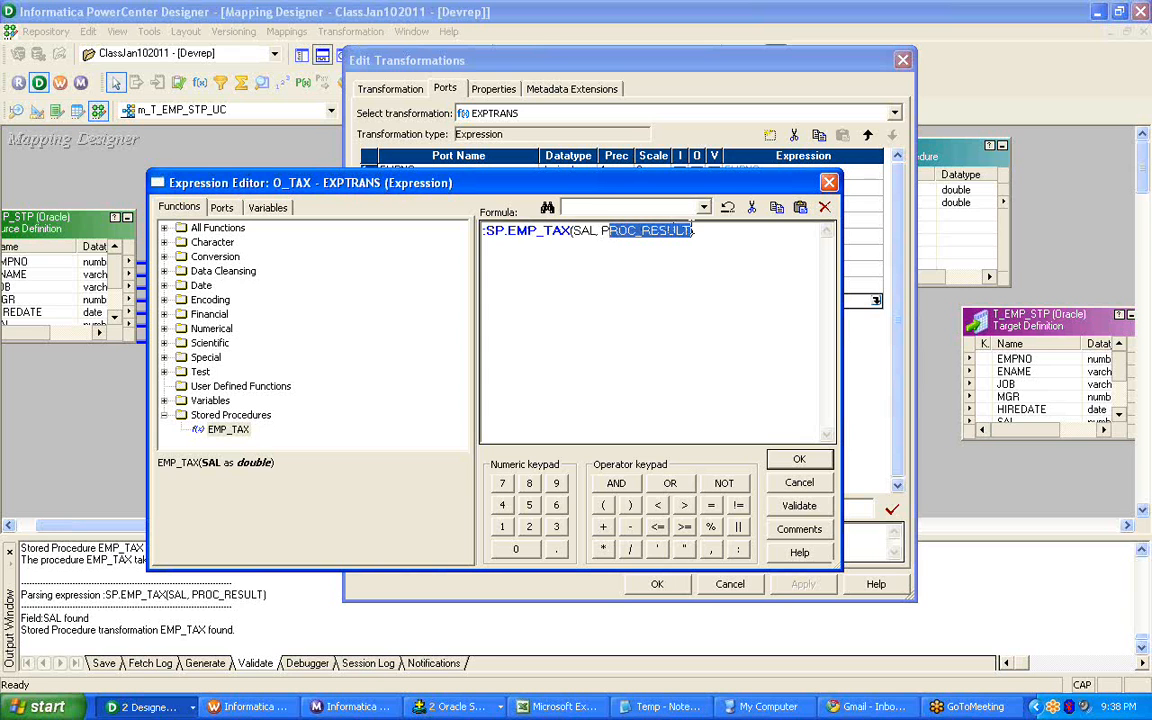
click(622, 238)
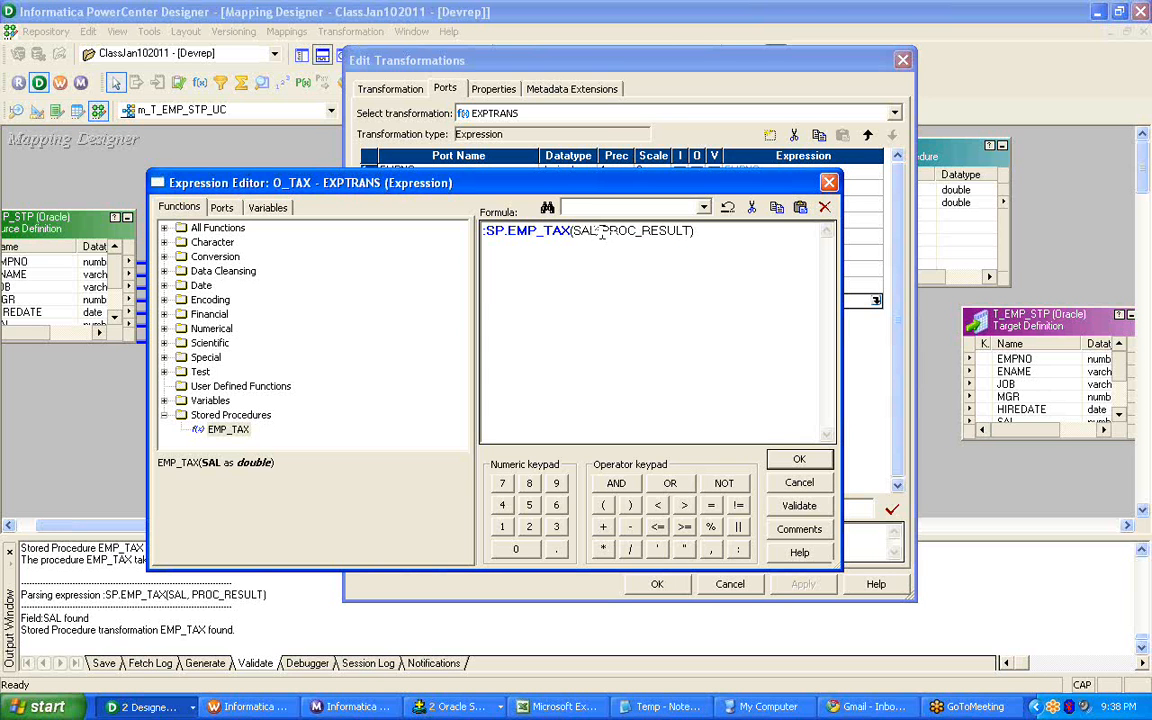
drag(601, 231, 689, 231)
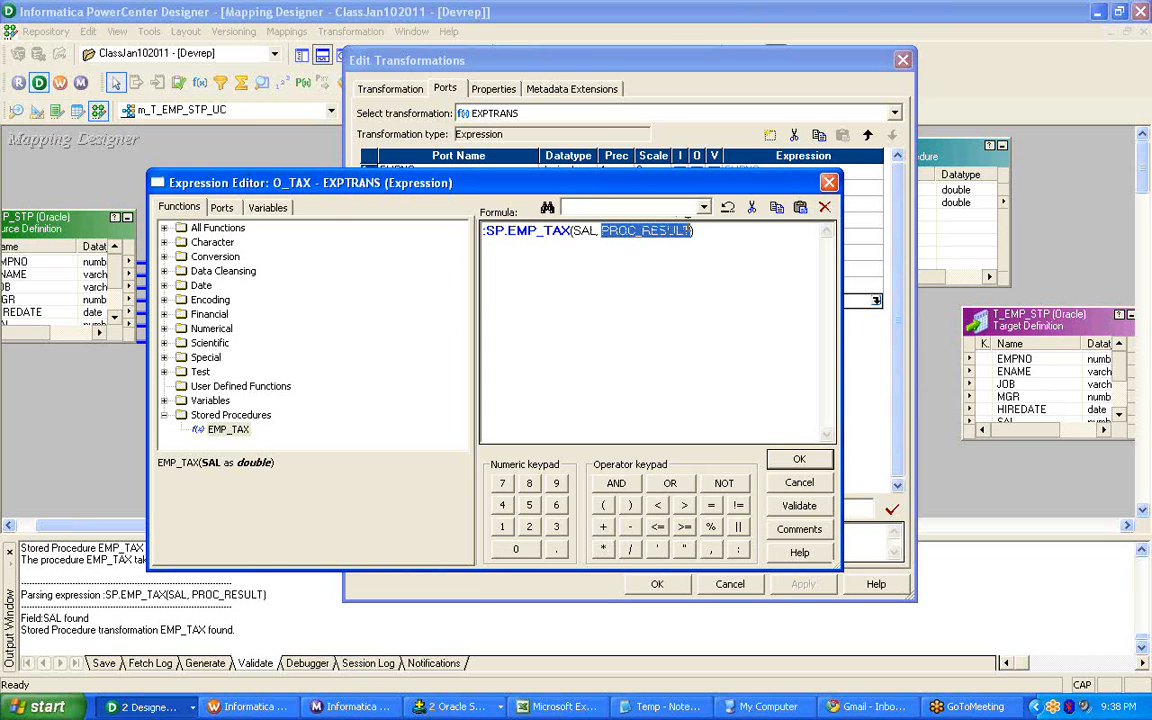
click(646, 252)
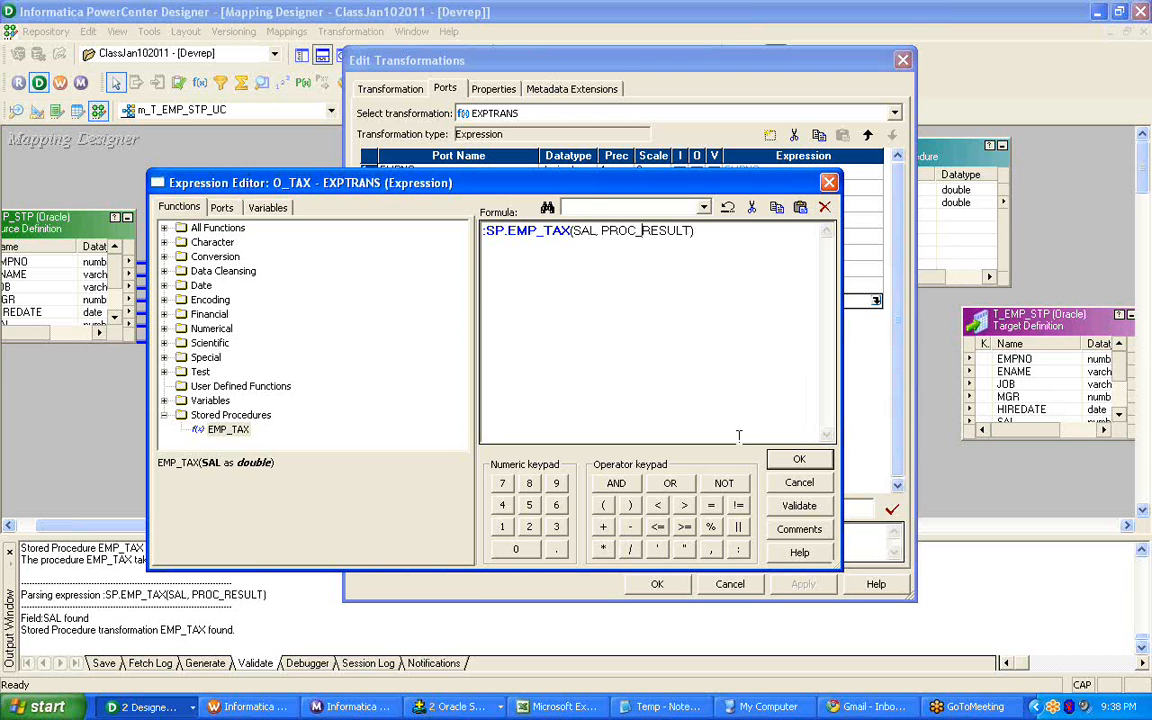
Validate the O_TAX formula again, accept it, and confirm the changes to the EXPTRANS transformation.
click(799, 505)
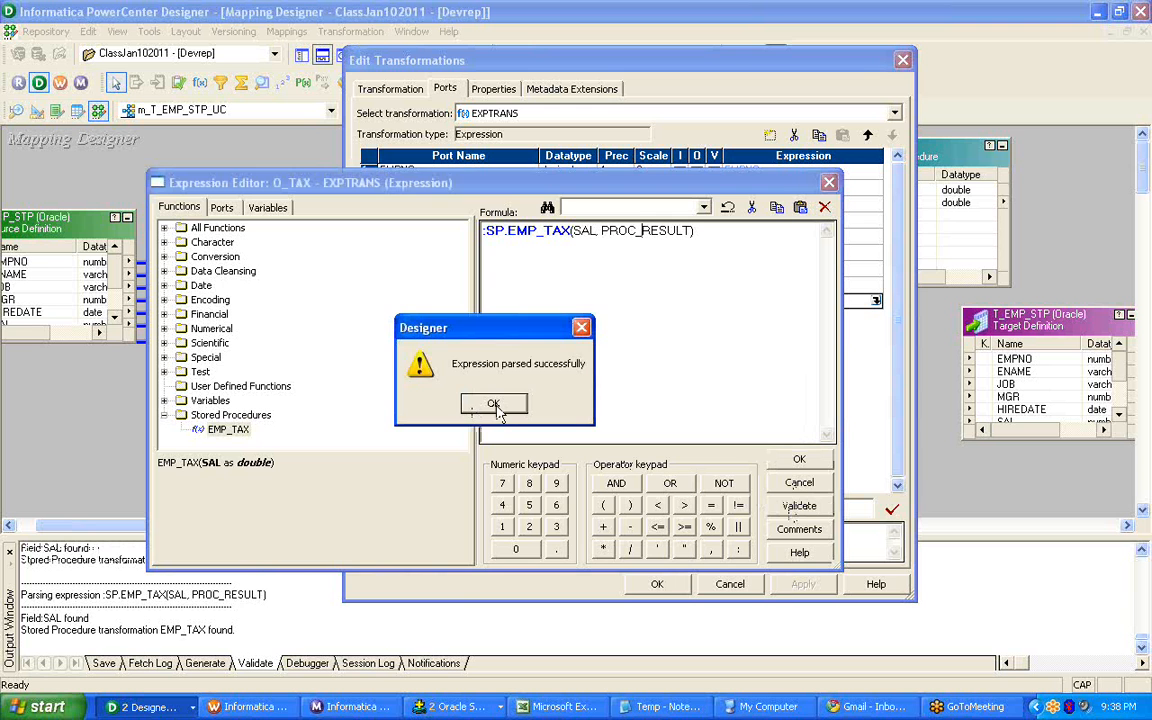
click(493, 404)
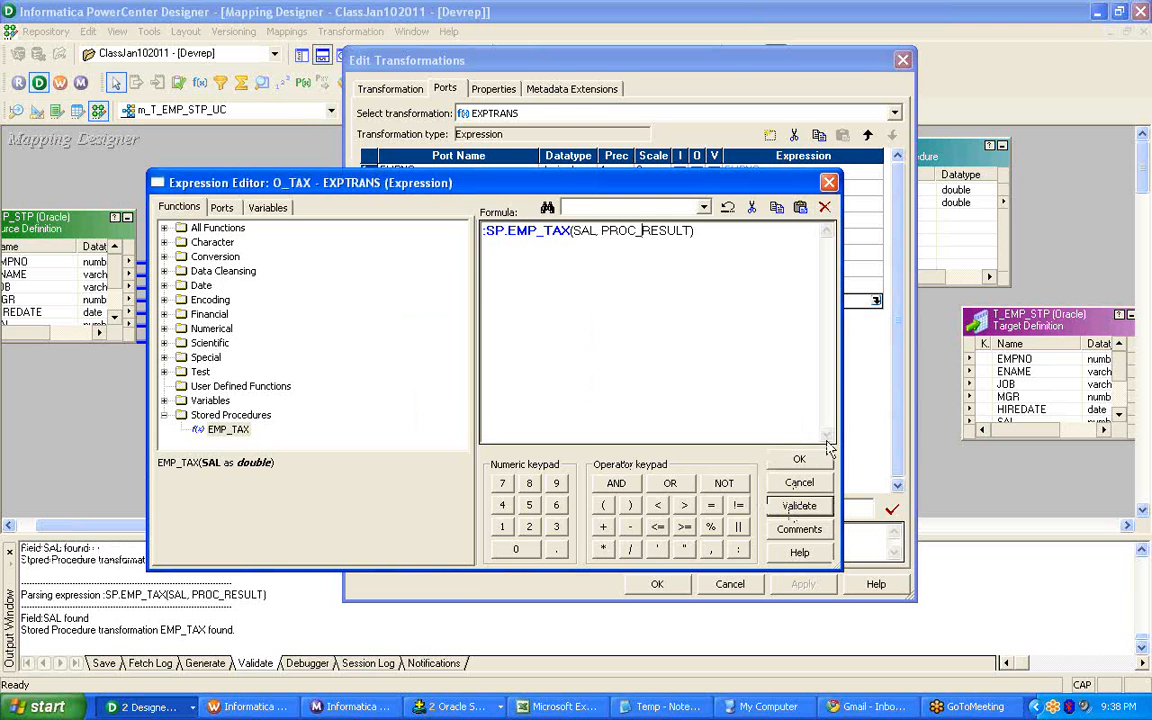
click(799, 459)
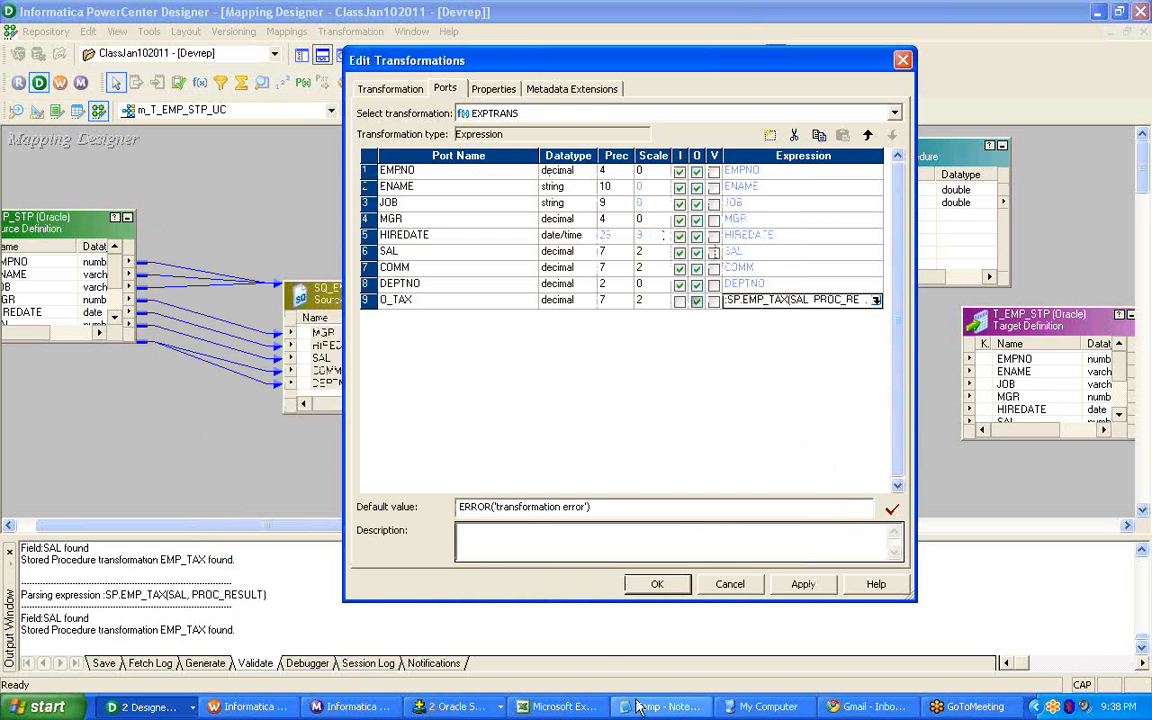
click(657, 584)
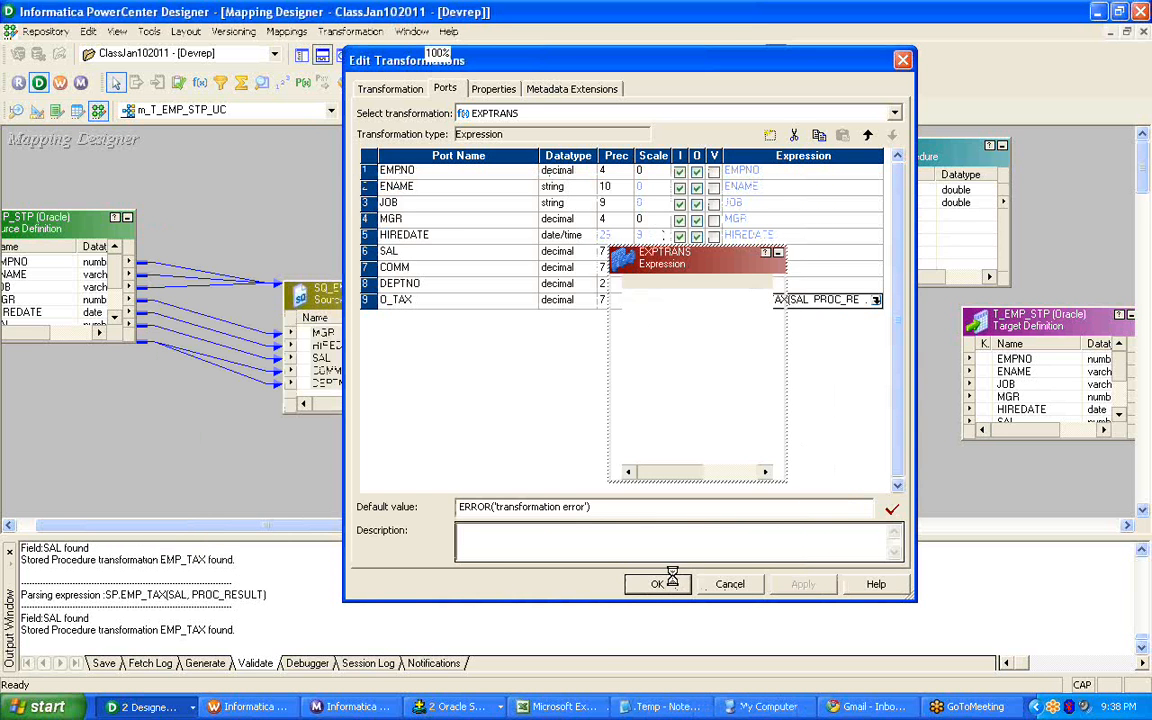
Reopen EXPTRANS to check its ports and the O_TAX expression, leaving it unchanged.
double_click(668, 311)
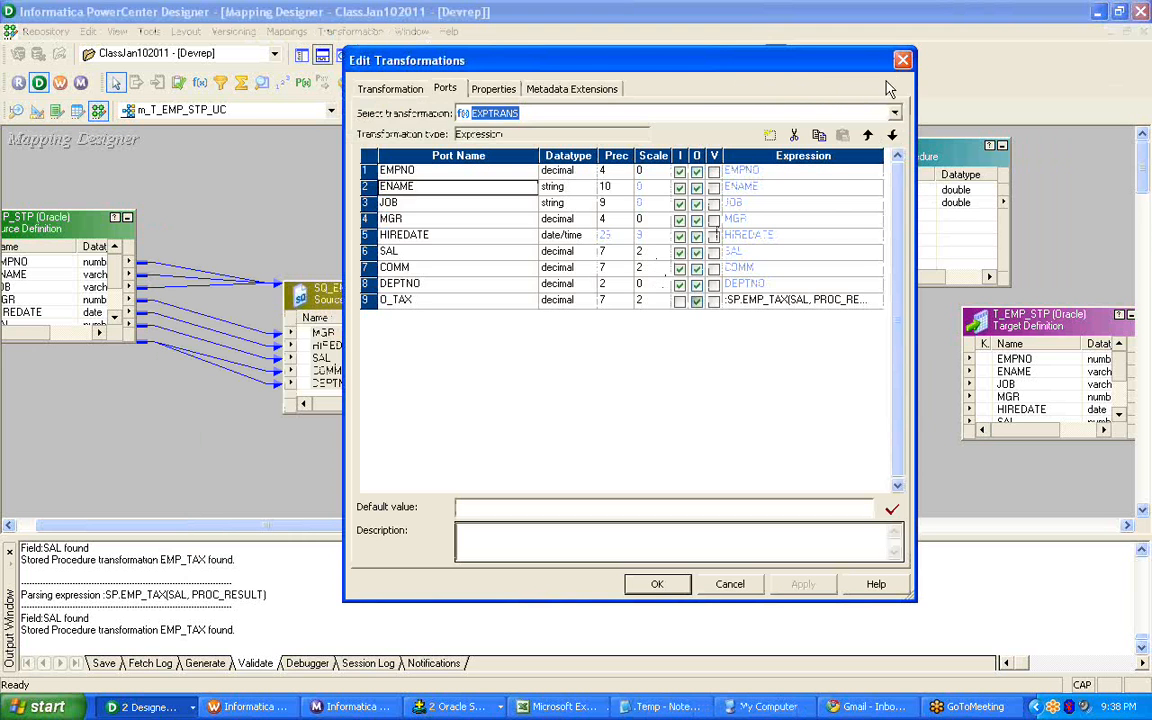
click(816, 52)
click(650, 297)
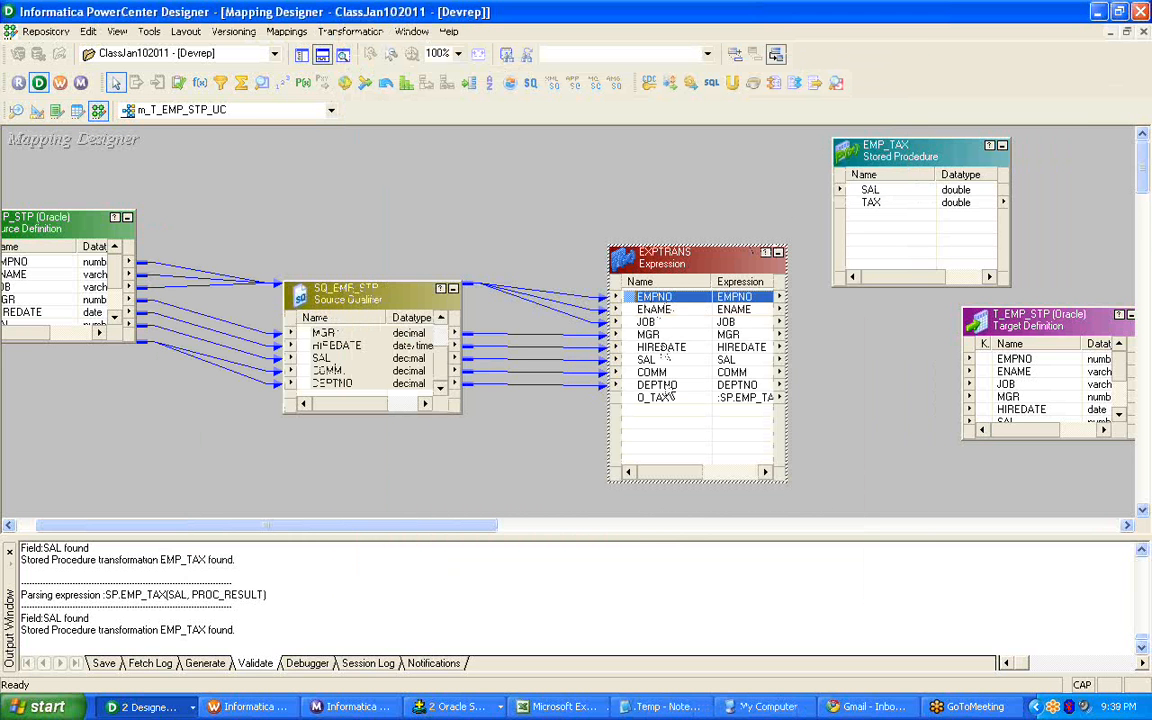
Make room around the T_EMP_STP target and link EXPTRANS ports EMPNO through DEPTNO to their namesakes and O_TAX to TAX.
shift+click(655, 388)
drag(1041, 308, 1041, 262)
drag(900, 150, 793, 138)
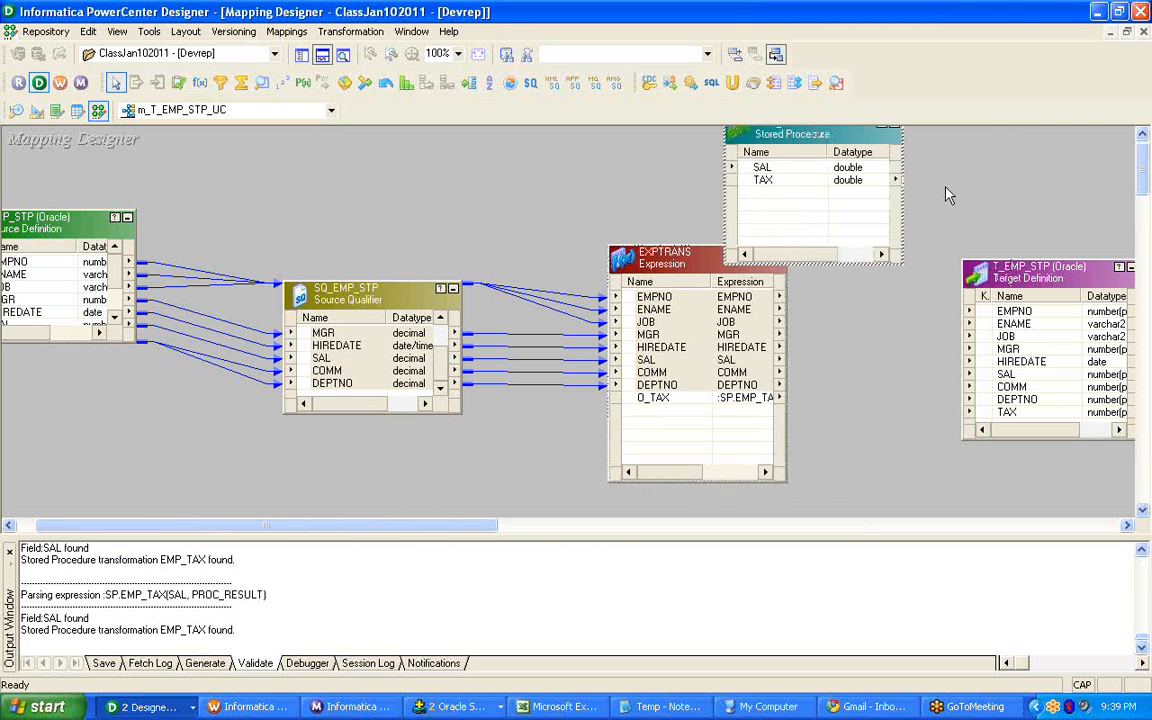
drag(638, 298, 988, 313)
drag(652, 397, 989, 414)
Arrange all mapping objects as icons and save mapping m_T_EMP_STP_UC.
right_click(517, 169)
click(556, 278)
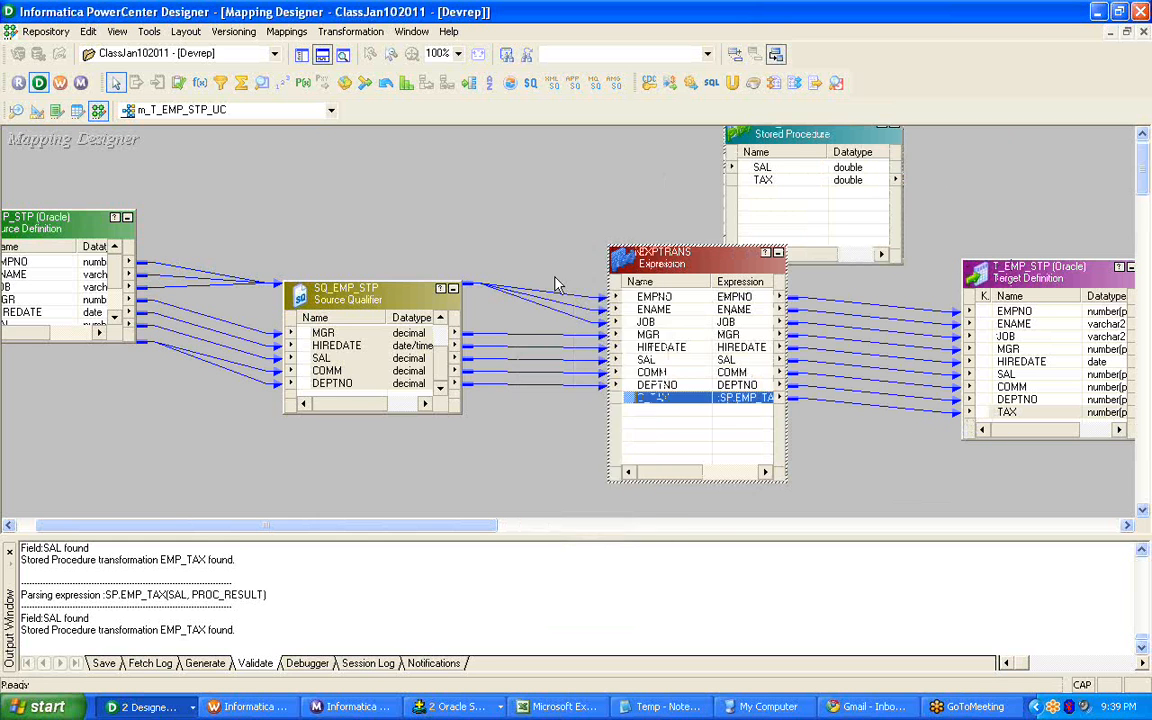
key(ctrl+s)
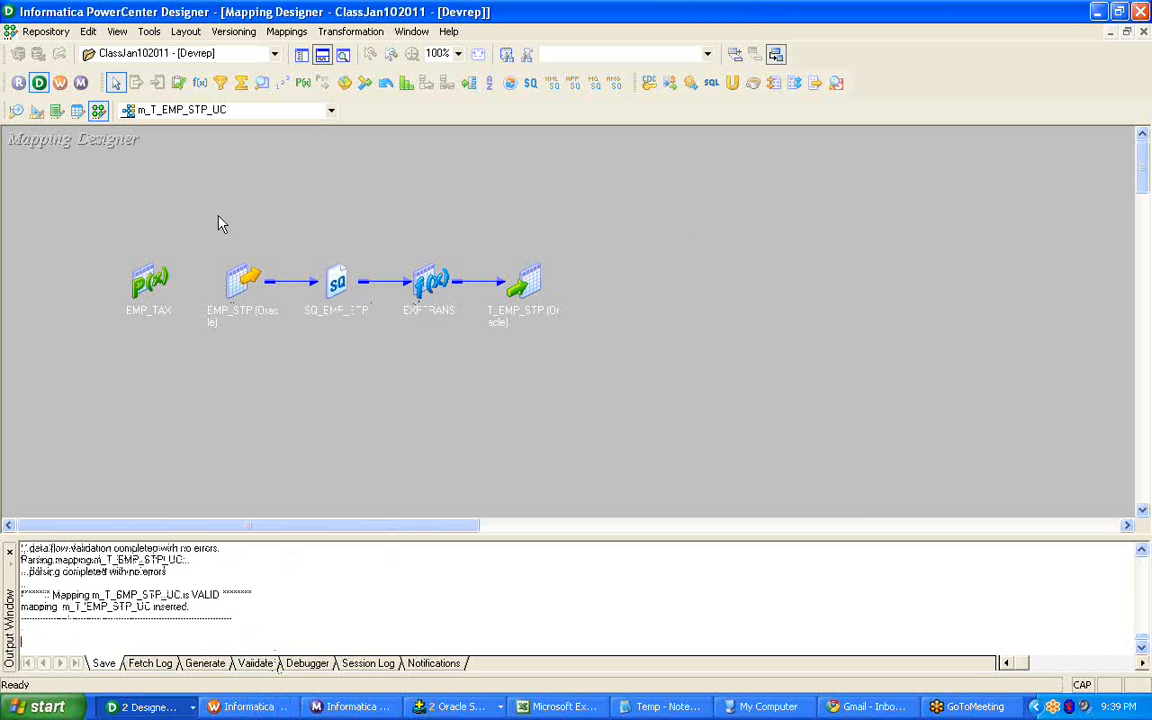
Show the repository navigator and start workflow generation for mapping m_T_EMP_STP_UC.
click(299, 57)
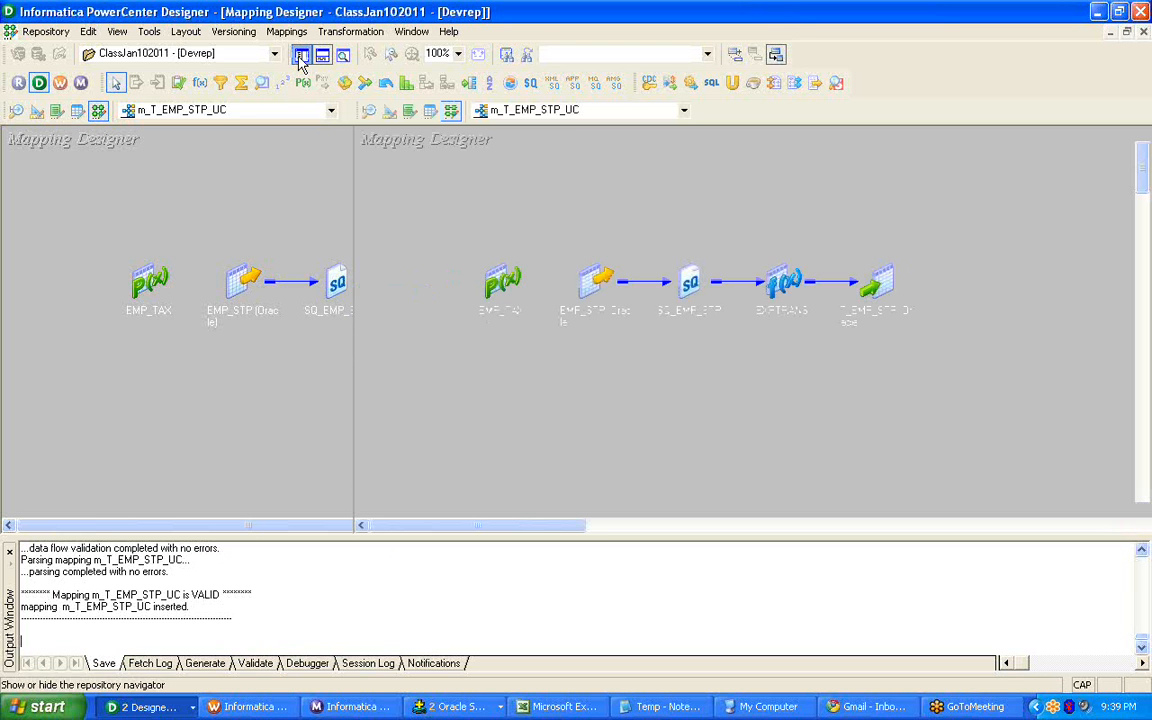
double_click(504, 274)
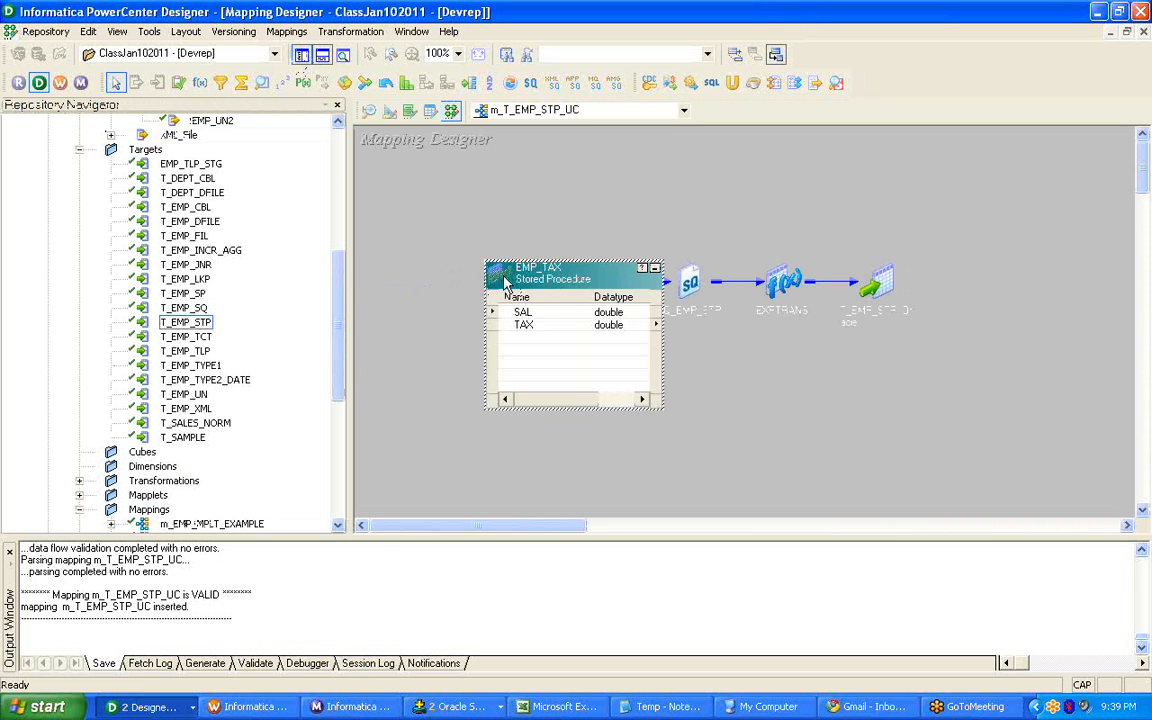
click(655, 270)
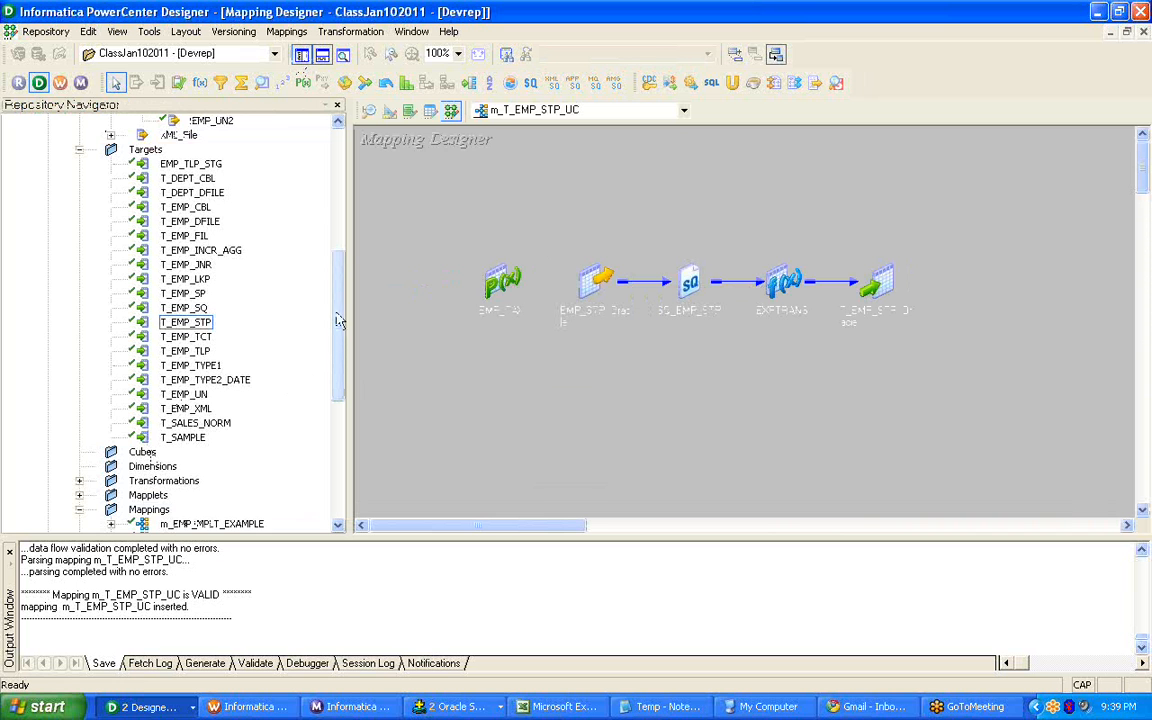
drag(336, 325, 339, 450)
click(201, 495)
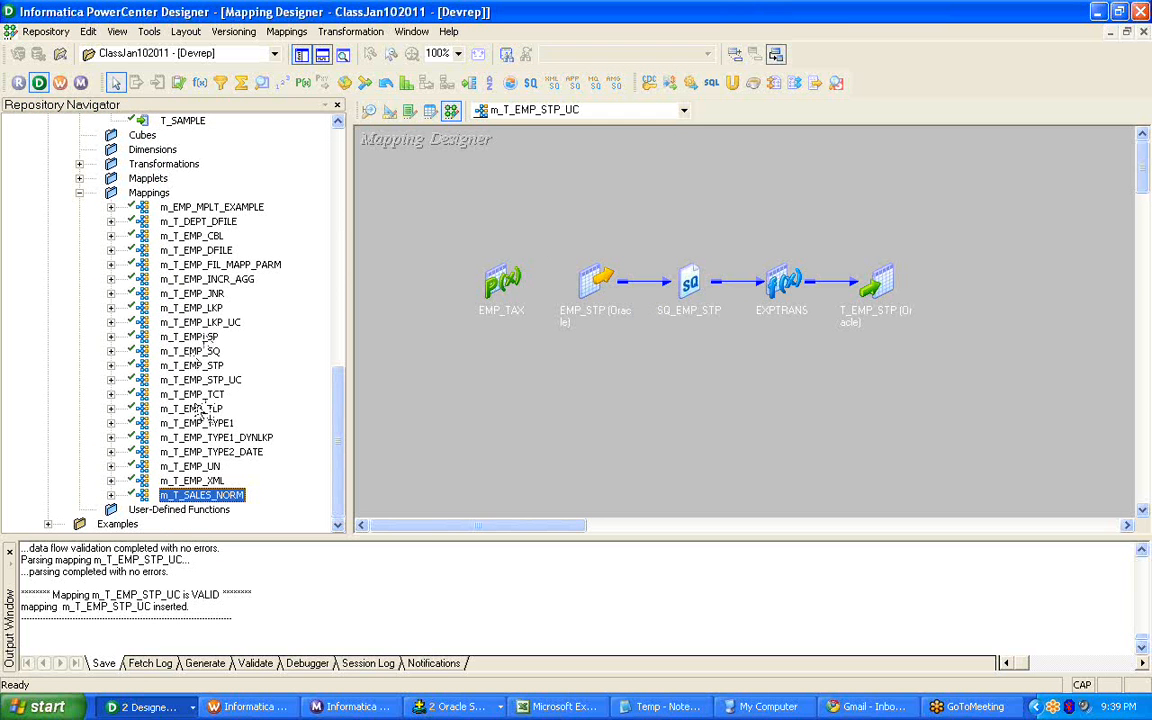
click(193, 394)
click(200, 381)
right_click(200, 390)
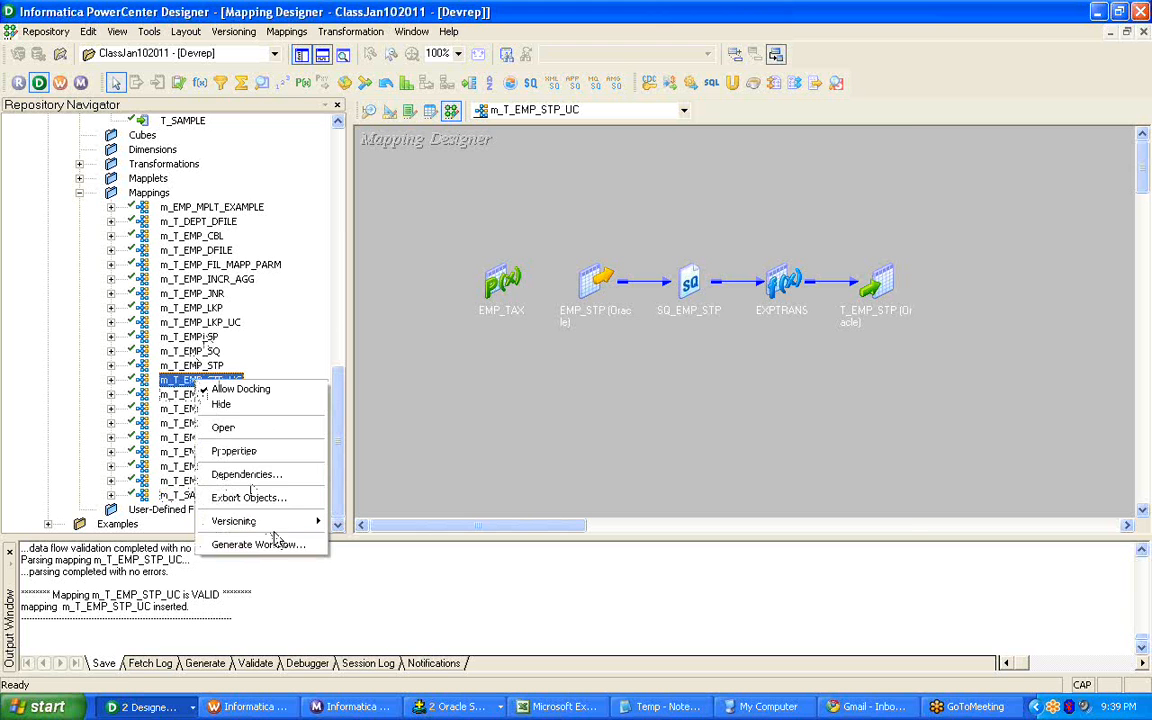
click(270, 544)
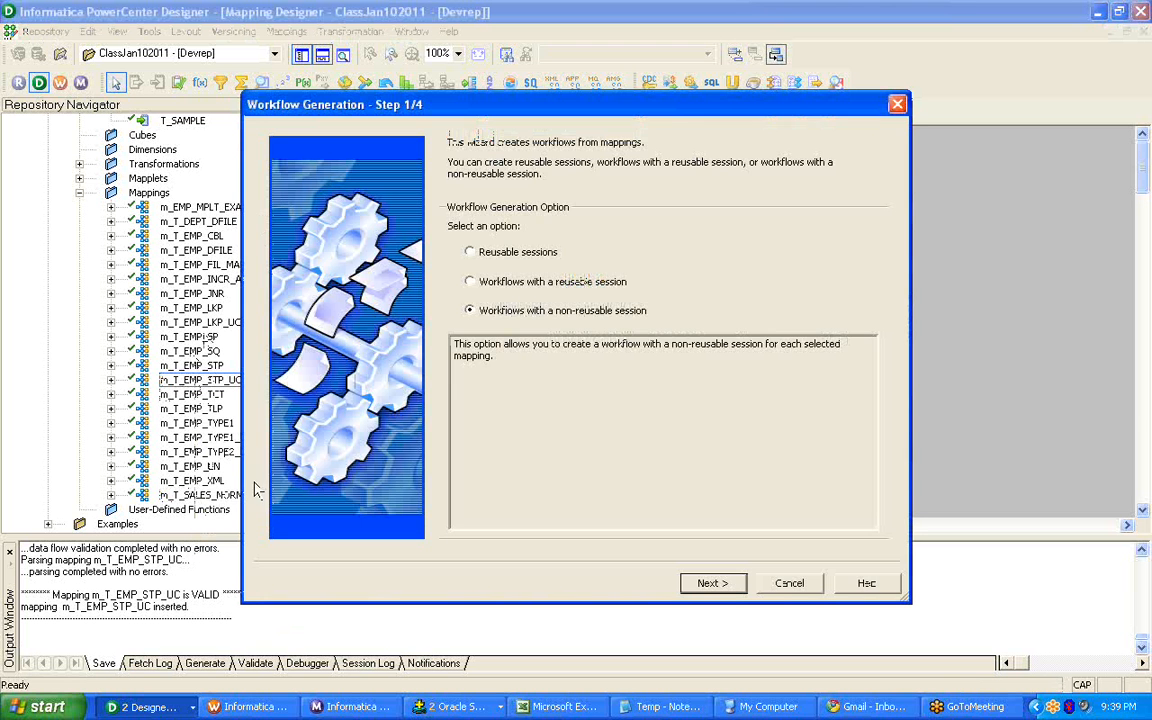
Set the workflow's connection objects to ORCL_INFSRC for SQ_EMP_STP and ORCL_INFTGT for the T_EMP_STP target.
click(552, 282)
click(710, 583)
click(872, 311)
click(872, 311)
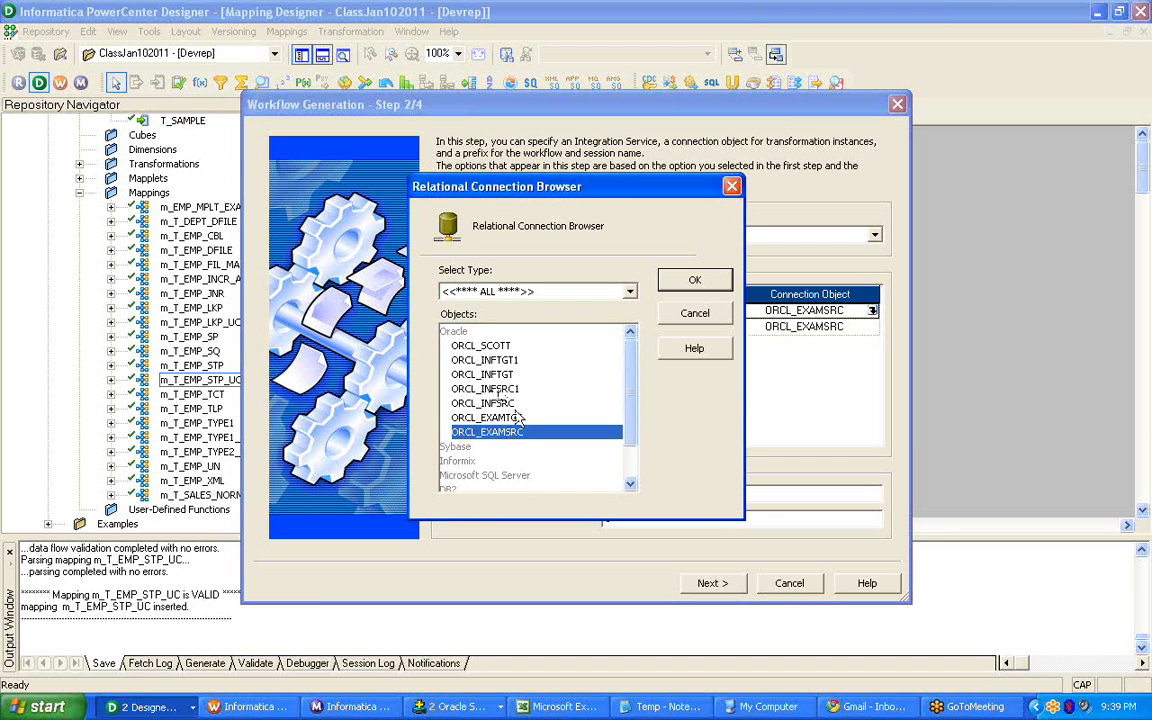
double_click(500, 404)
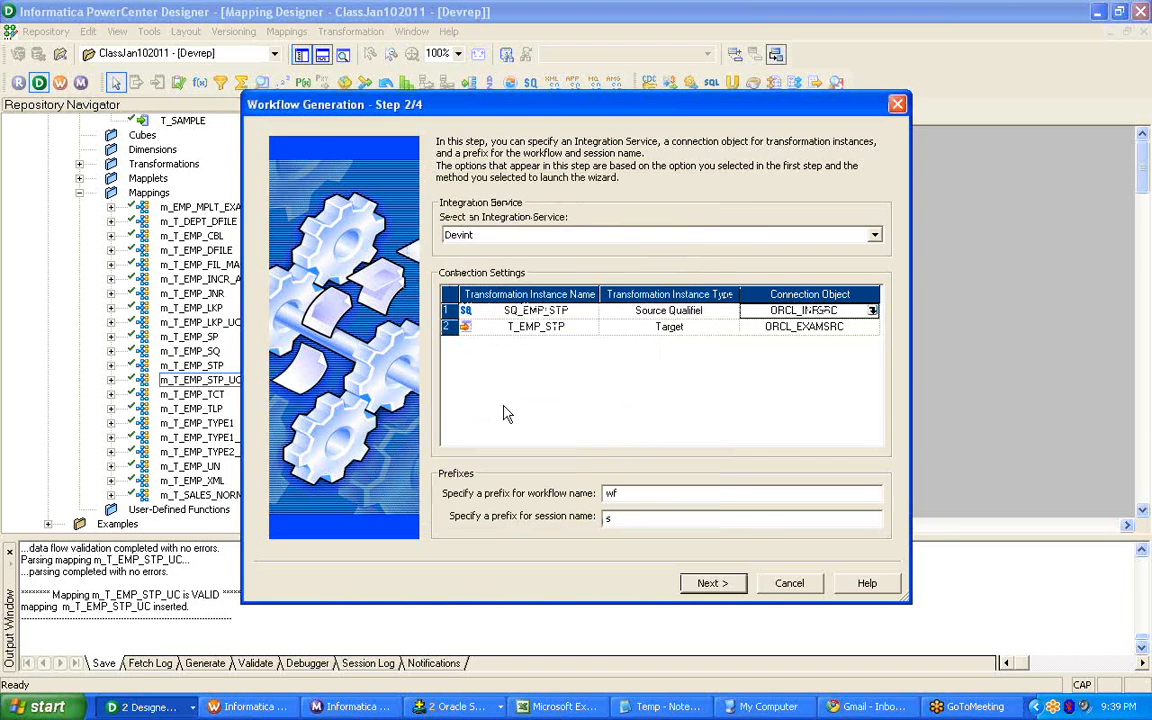
click(871, 328)
click(872, 328)
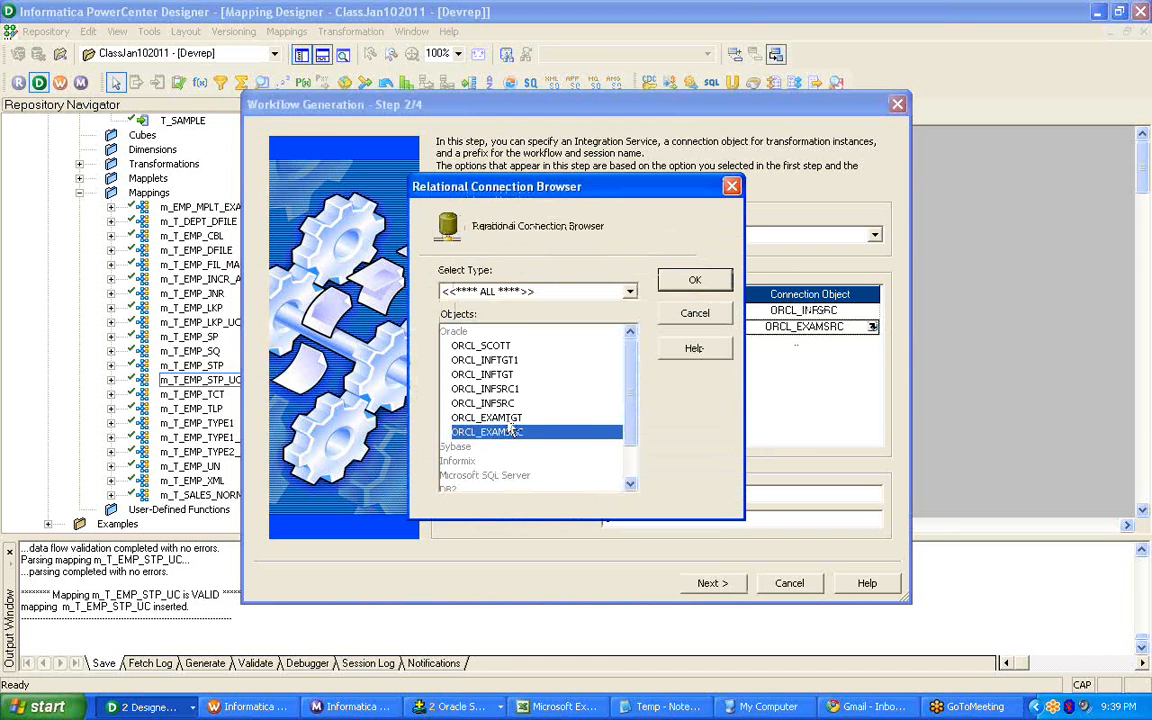
double_click(455, 374)
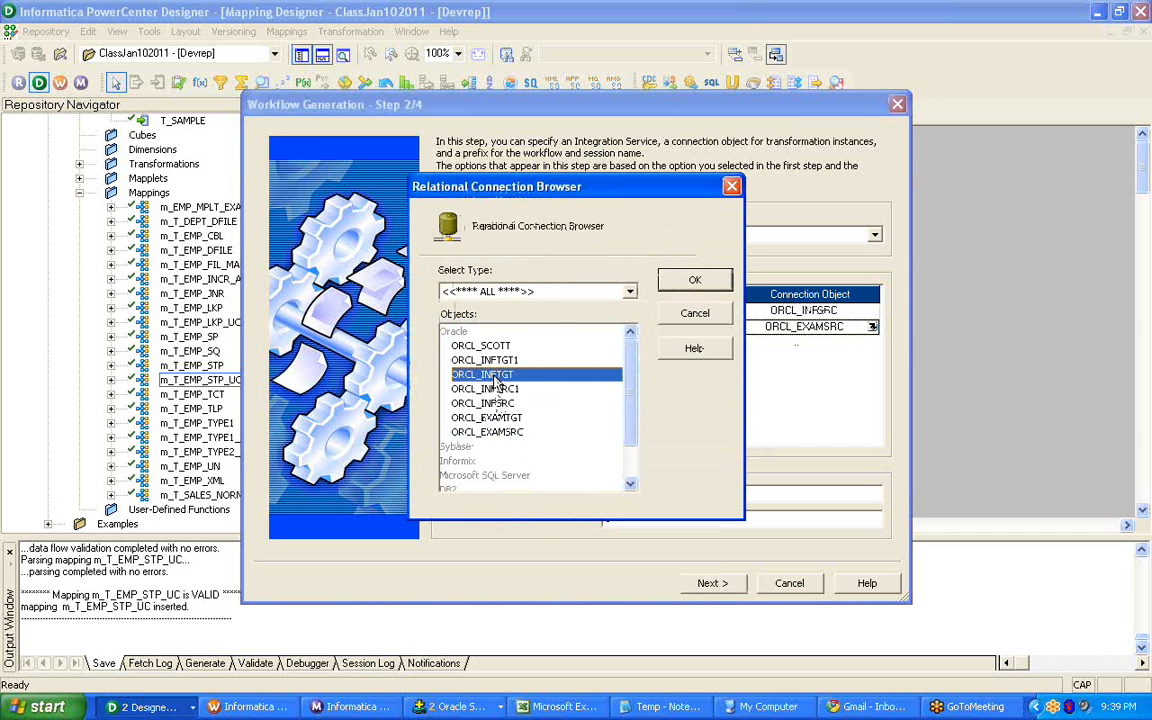
Complete the workflow generation with workflow wf_m_T_EMP_STP_UC and session s_m_T_EMP_STP_UC.
click(708, 584)
click(708, 586)
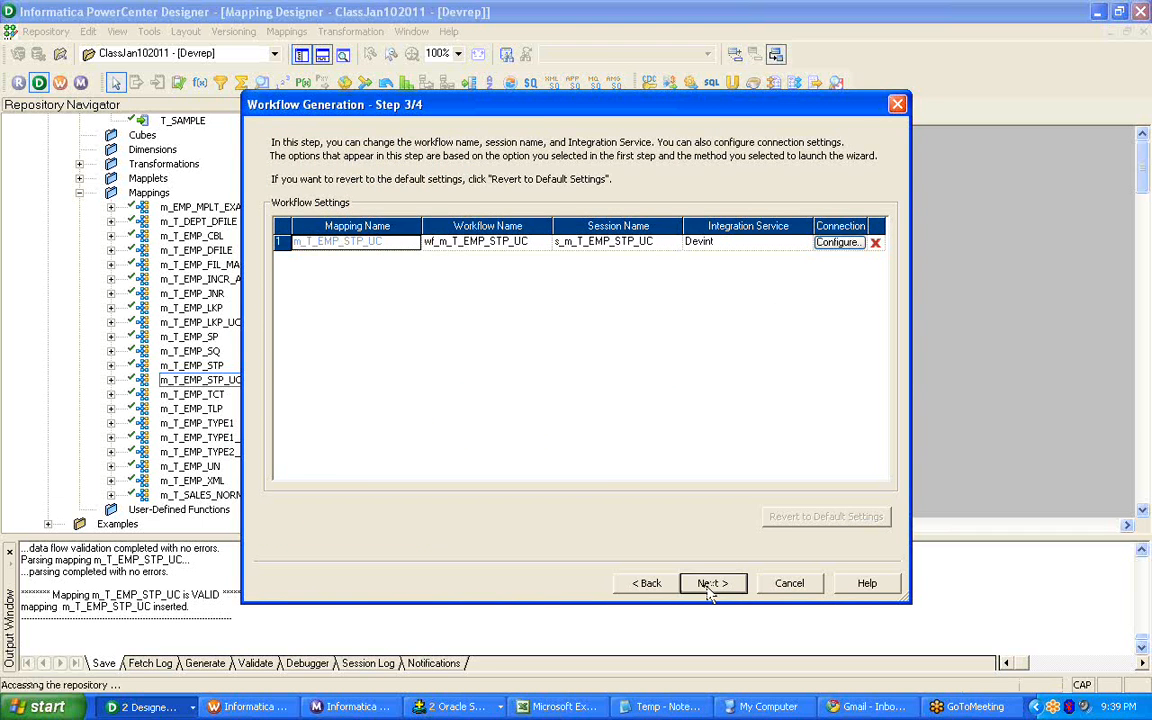
click(713, 583)
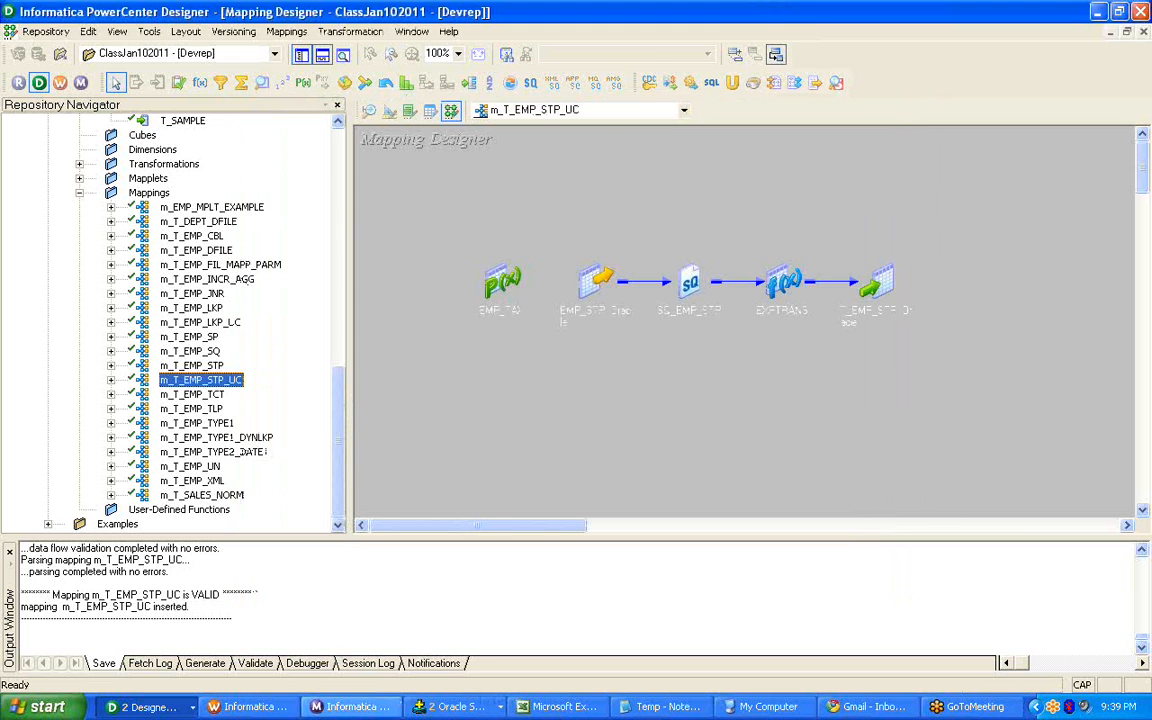
Switch to Workflow Manager, then disconnect and reopen the ClassJan102011 folder to refresh its contents.
click(255, 707)
drag(344, 297, 342, 240)
right_click(137, 180)
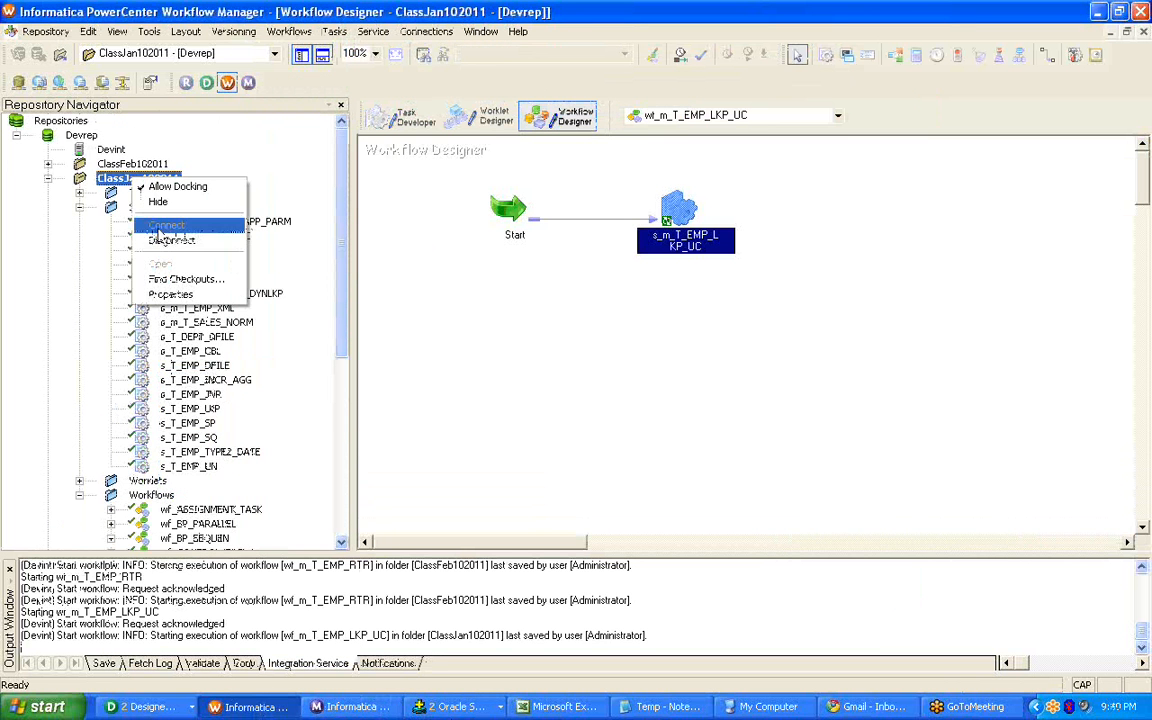
click(175, 239)
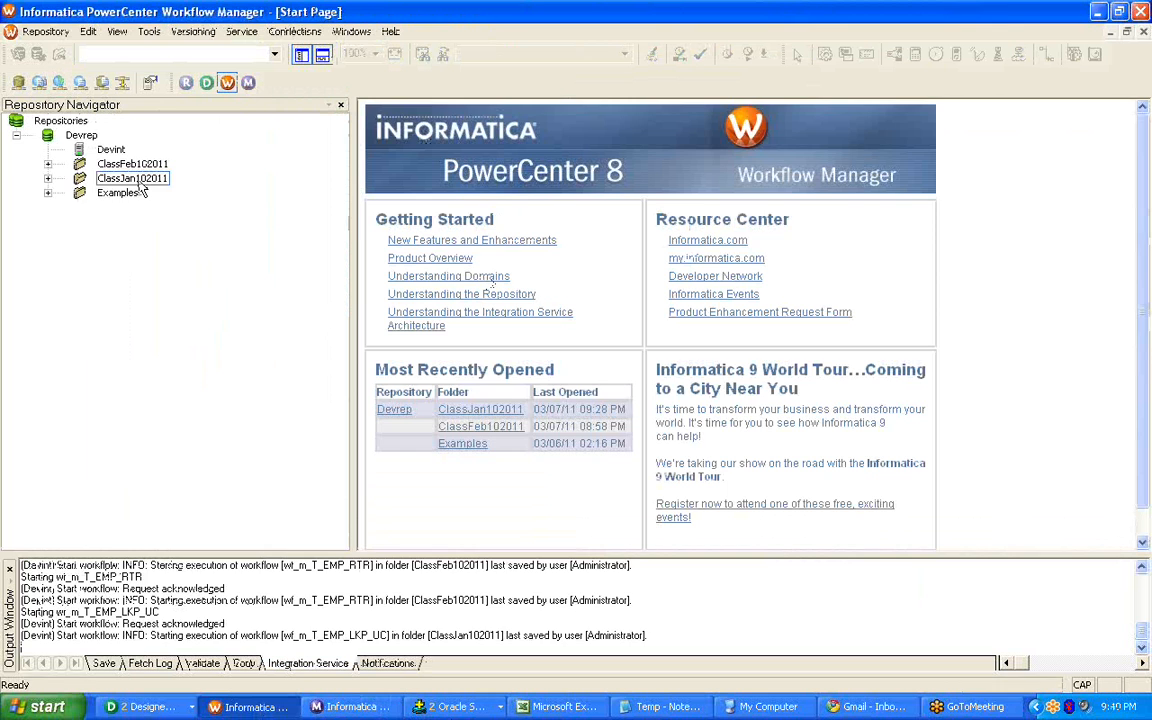
double_click(133, 178)
Open the ClassJan102011 workflow list and open workflow wf_m_T_EMP_STP_UC in the Workflow Designer.
click(150, 236)
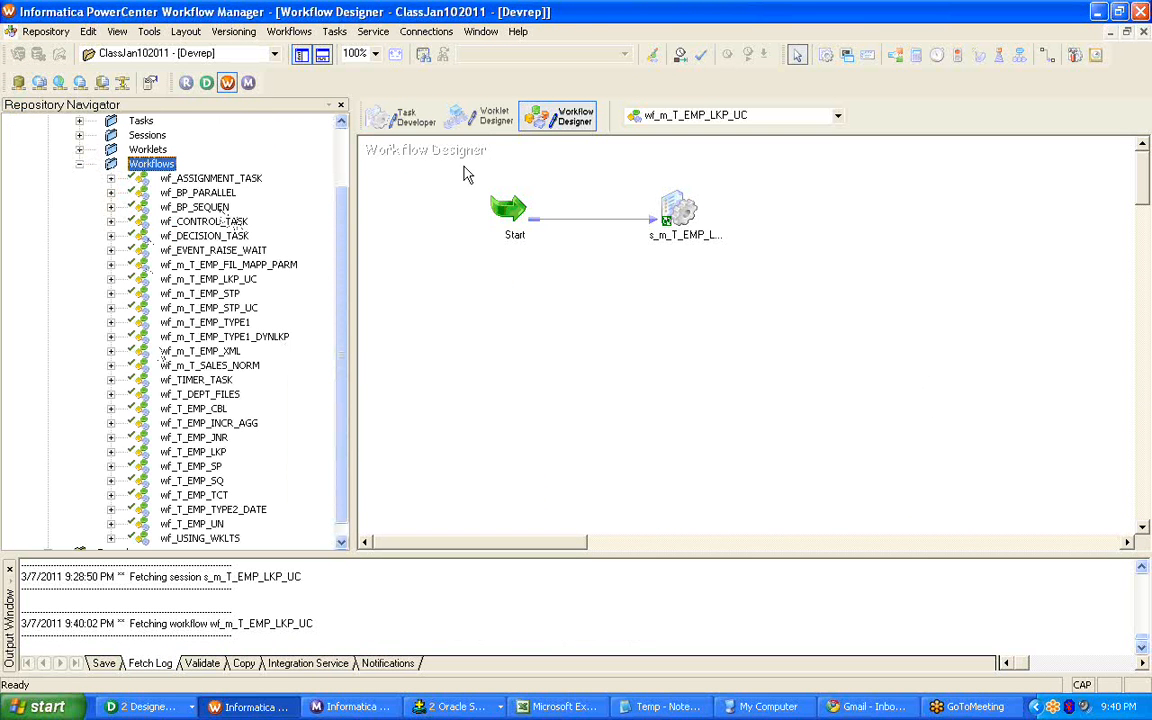
scroll(250, 408, down, 1)
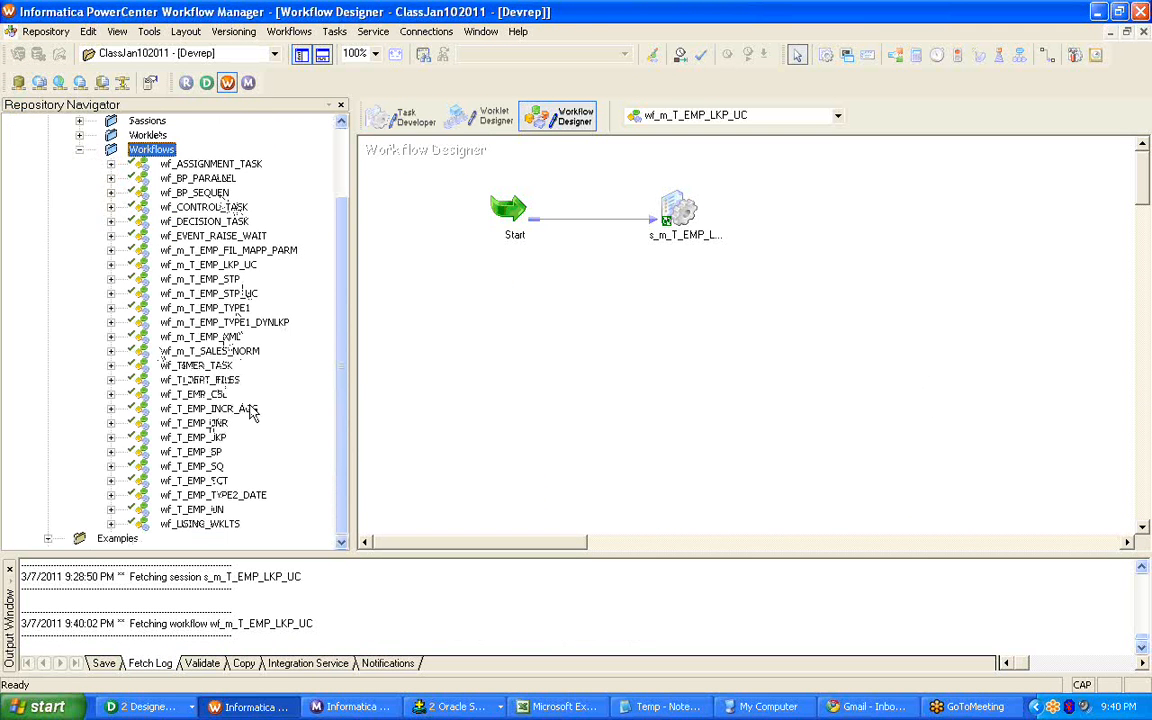
click(226, 293)
right_click(228, 295)
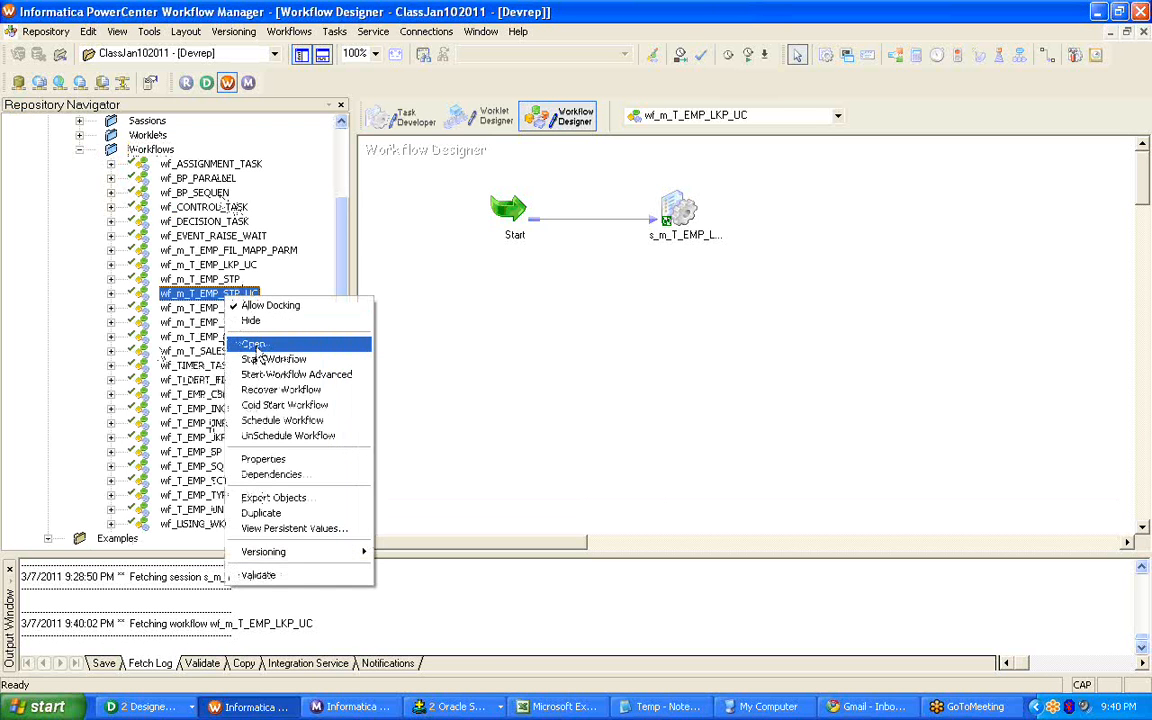
click(255, 346)
Open session s_m_T_EMP_STP_UC in the Task Developer and clear the s_m_T_EMP_LKP_UC session from the workspace.
click(387, 119)
drag(339, 262, 334, 182)
double_click(148, 207)
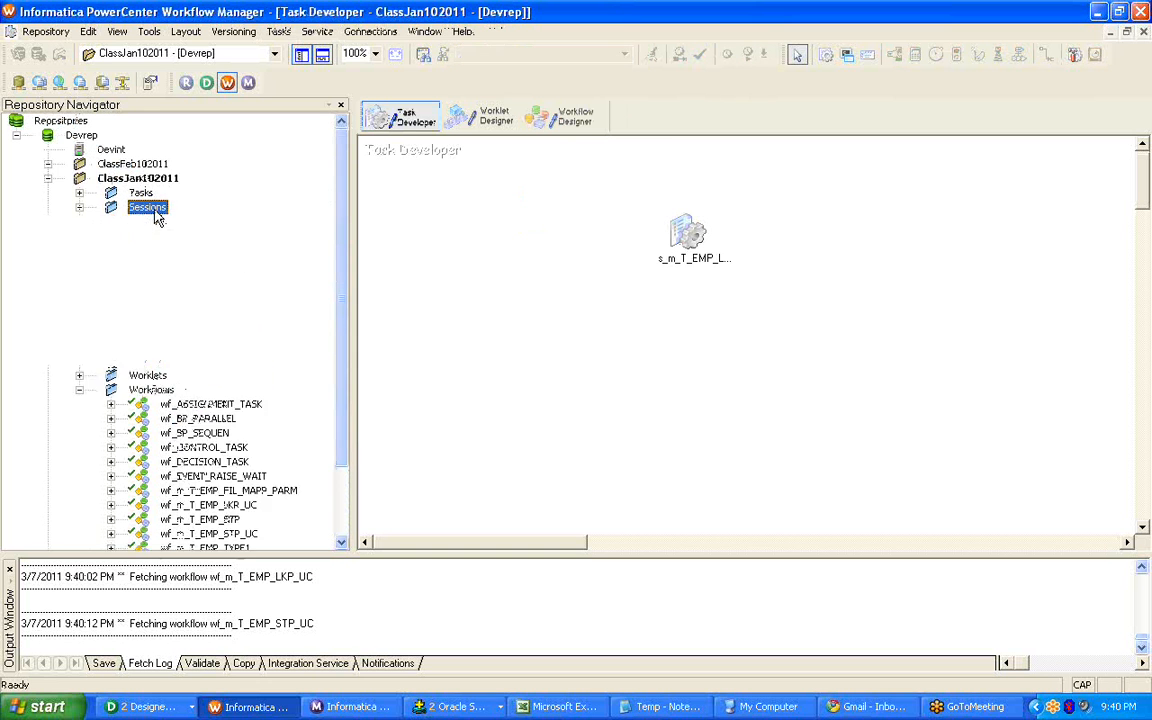
click(217, 236)
click(215, 264)
right_click(228, 264)
click(275, 310)
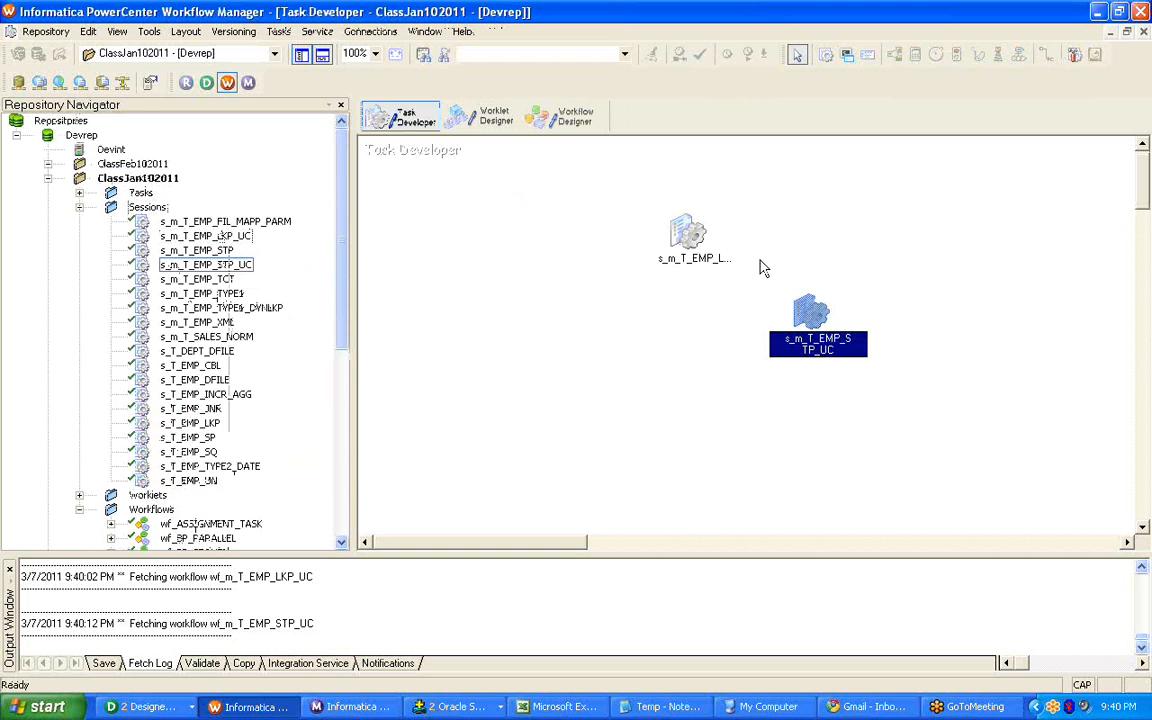
right_click(694, 232)
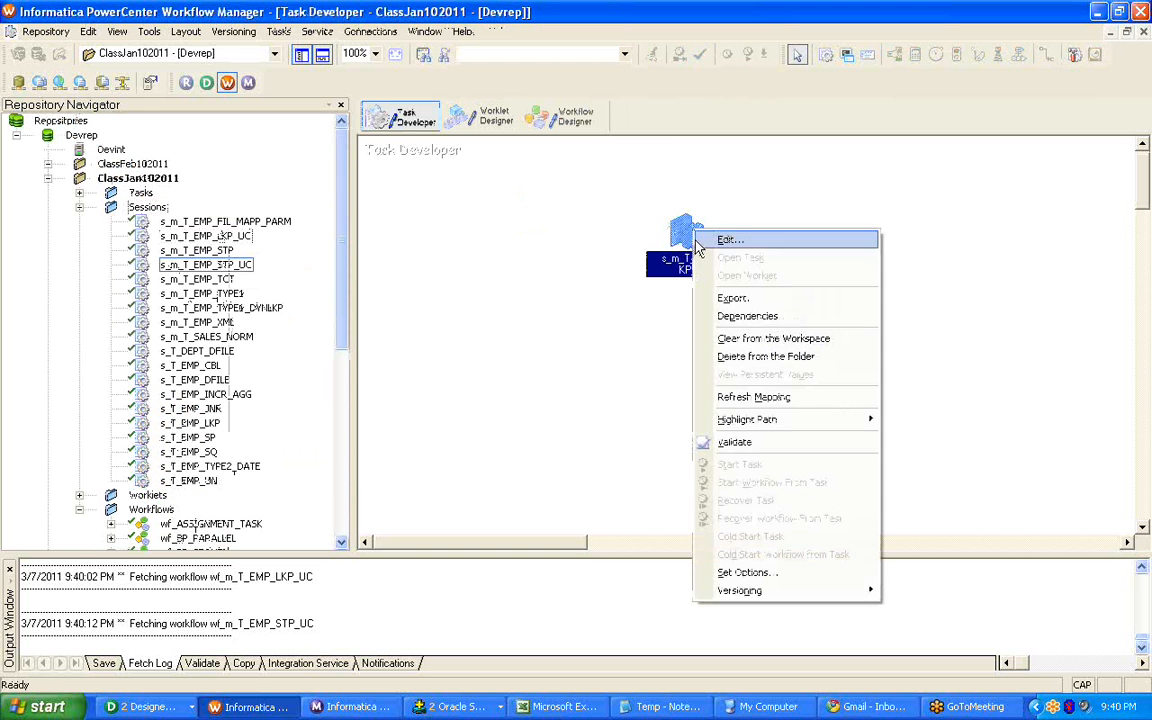
click(740, 338)
Edit session s_m_T_EMP_STP_UC and examine the connection information of the EMP_TAX transformation in its mapping settings.
right_click(808, 311)
click(840, 318)
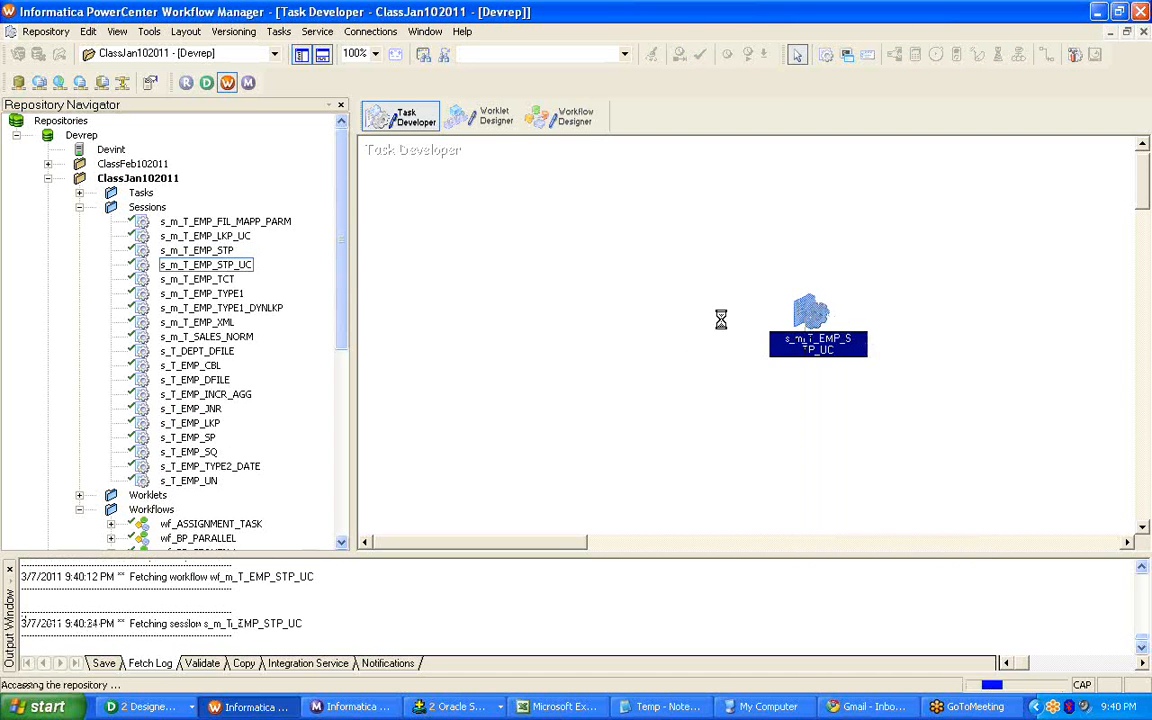
click(410, 40)
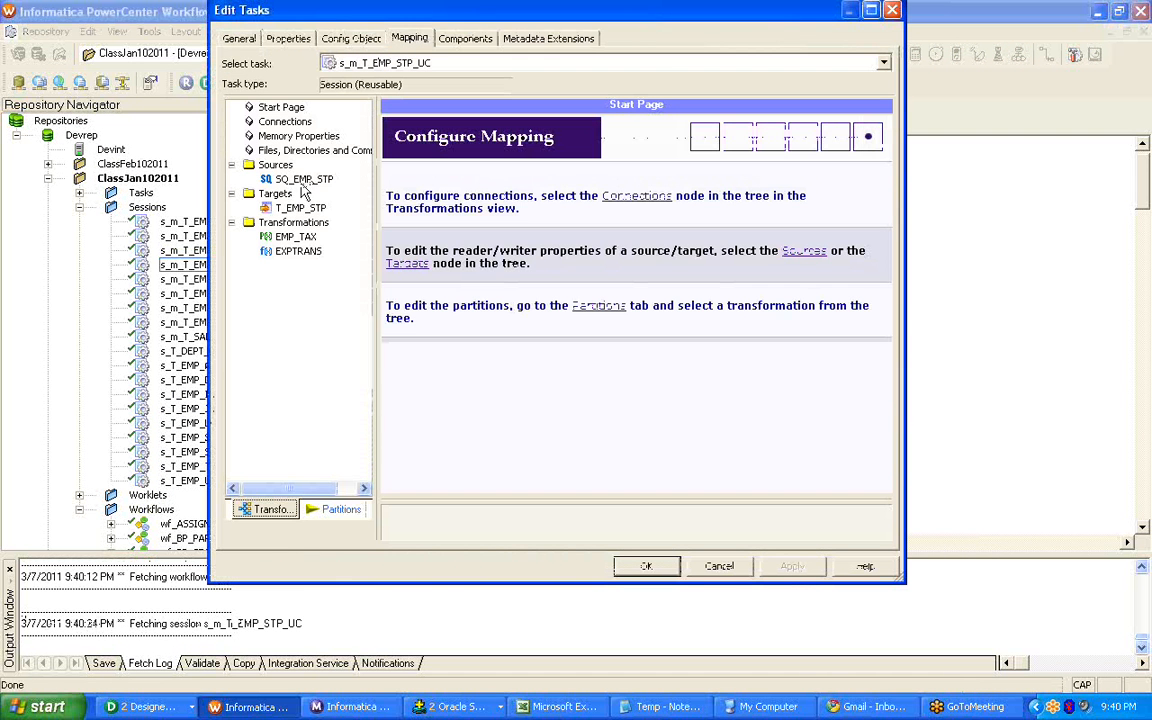
click(292, 238)
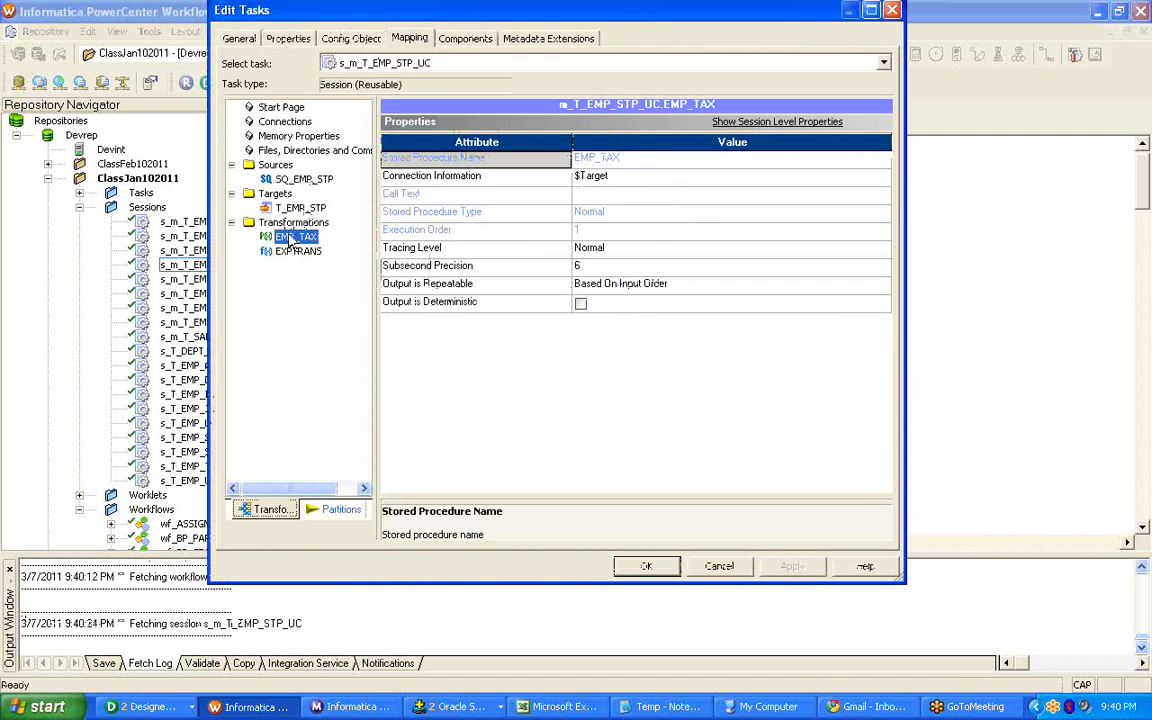
click(674, 180)
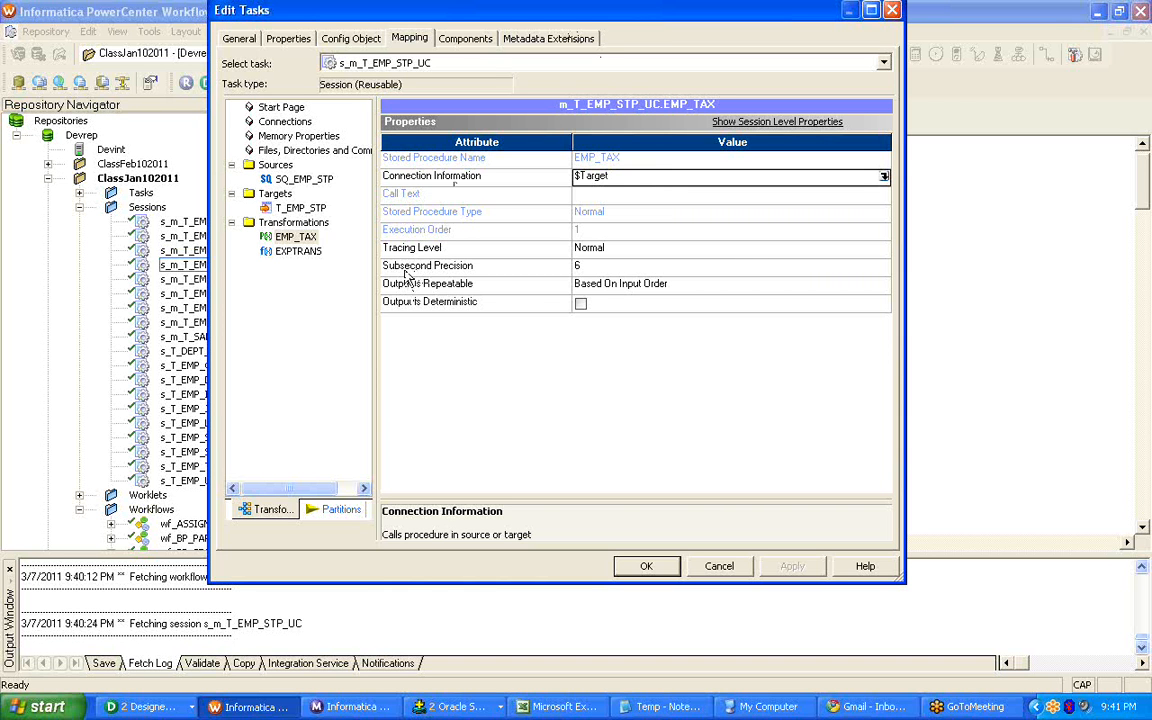
click(292, 237)
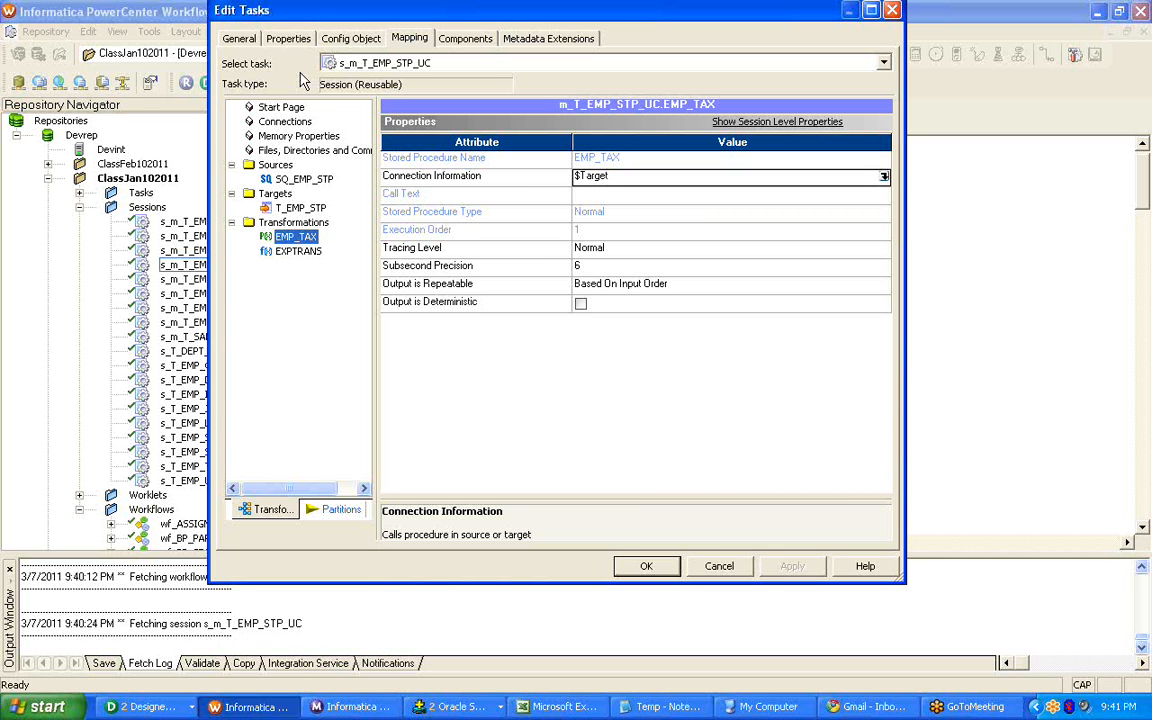
Review the $Source and $Target connection values in the s_m_T_EMP_STP_UC session properties, then close the session editor.
click(289, 38)
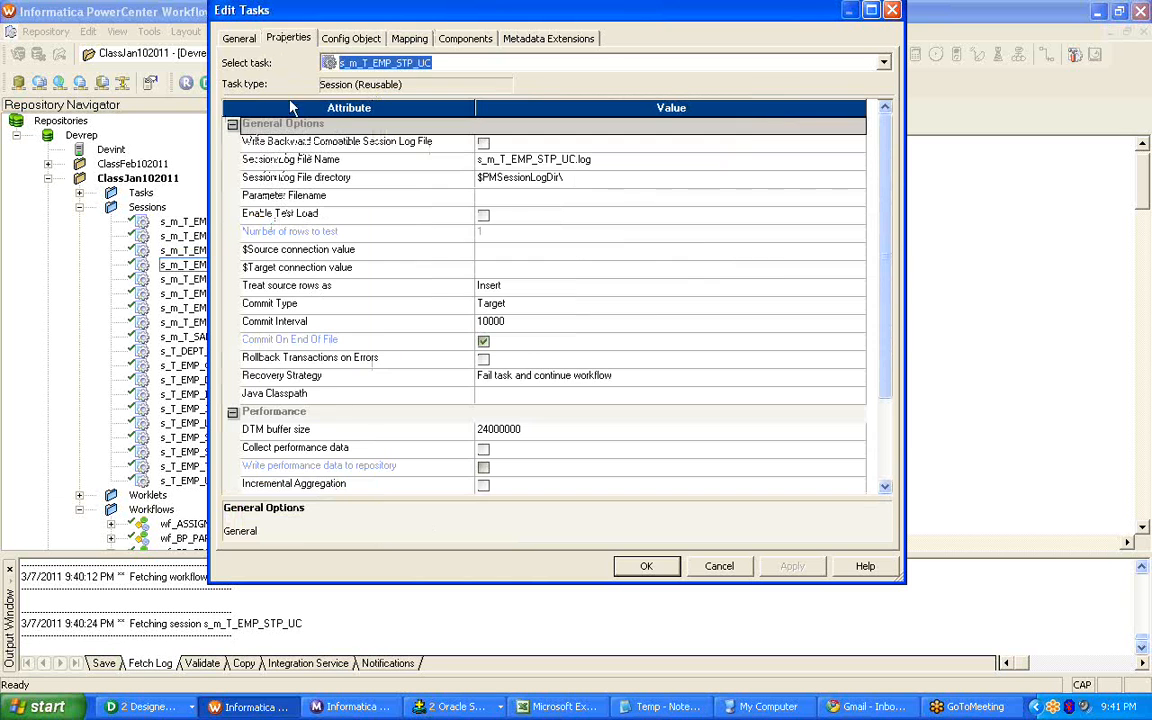
click(380, 251)
click(372, 268)
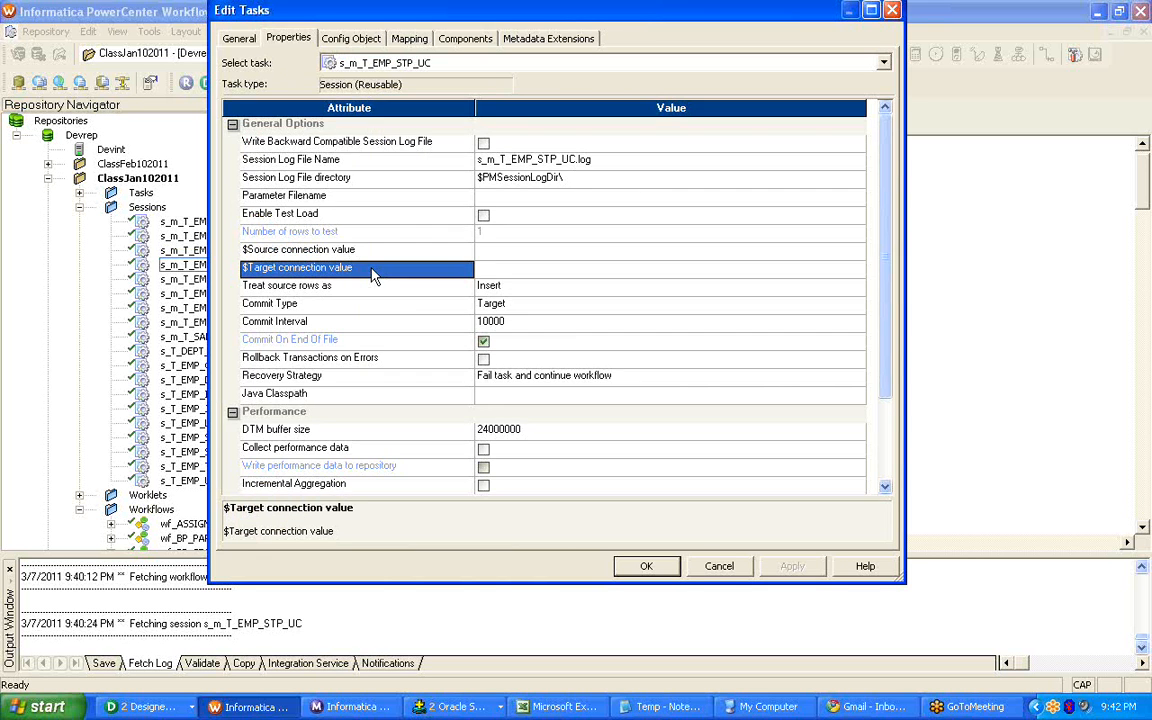
click(657, 270)
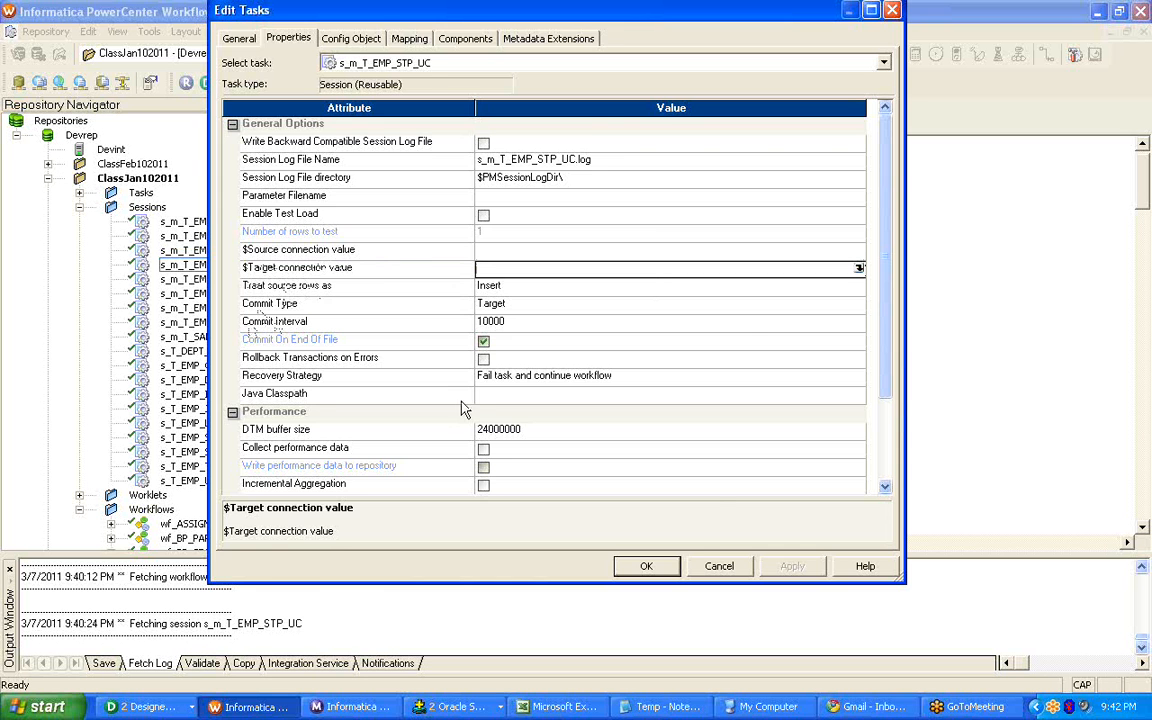
click(646, 566)
Open workflow wf_m_T_EMP_STP in the Workflow Designer and check the $Target connection value in its session's properties.
click(578, 118)
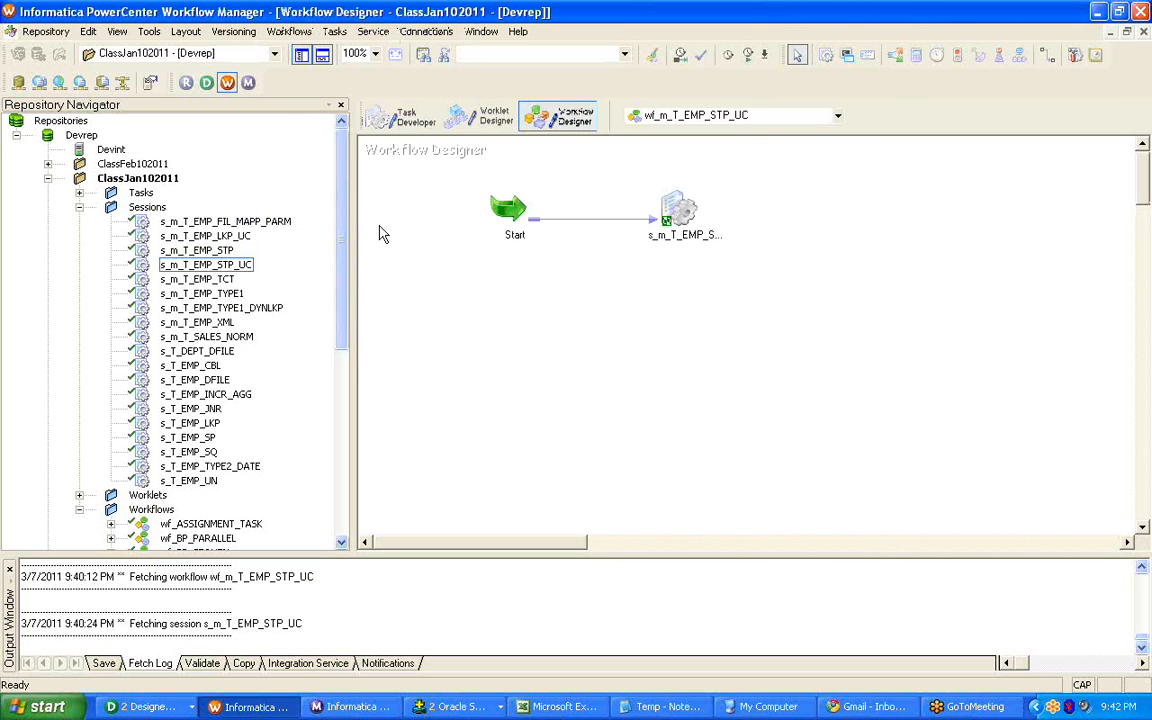
scroll(305, 300, down, 8)
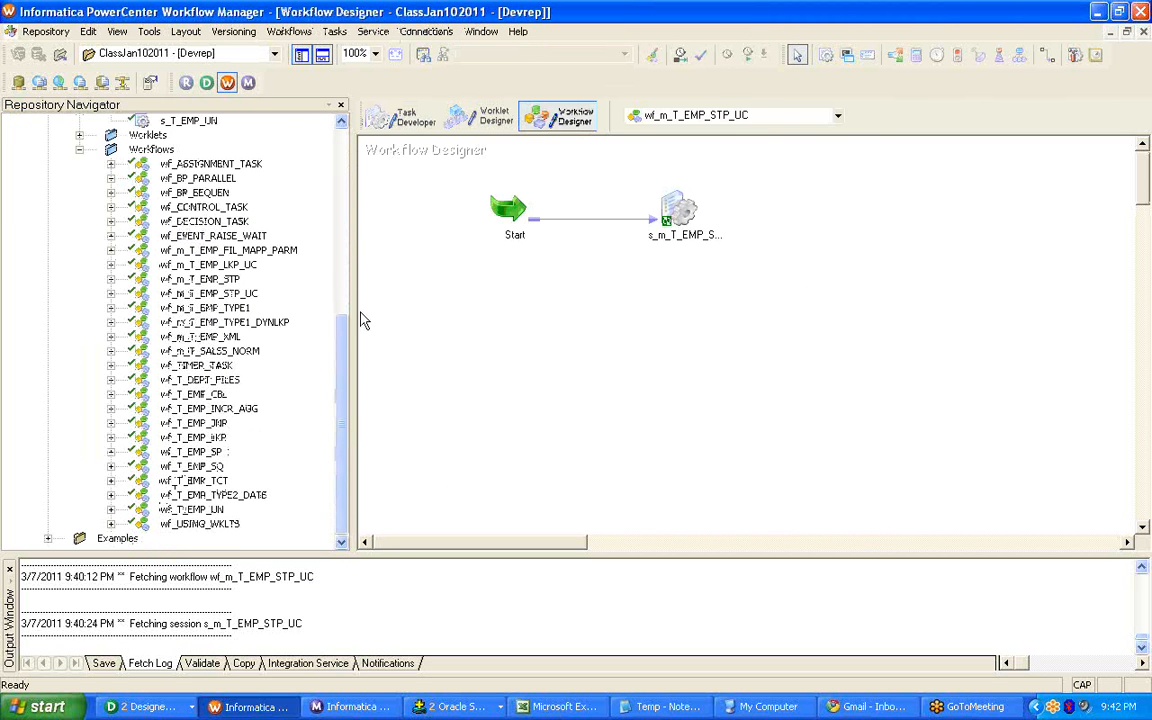
click(210, 279)
right_click(219, 278)
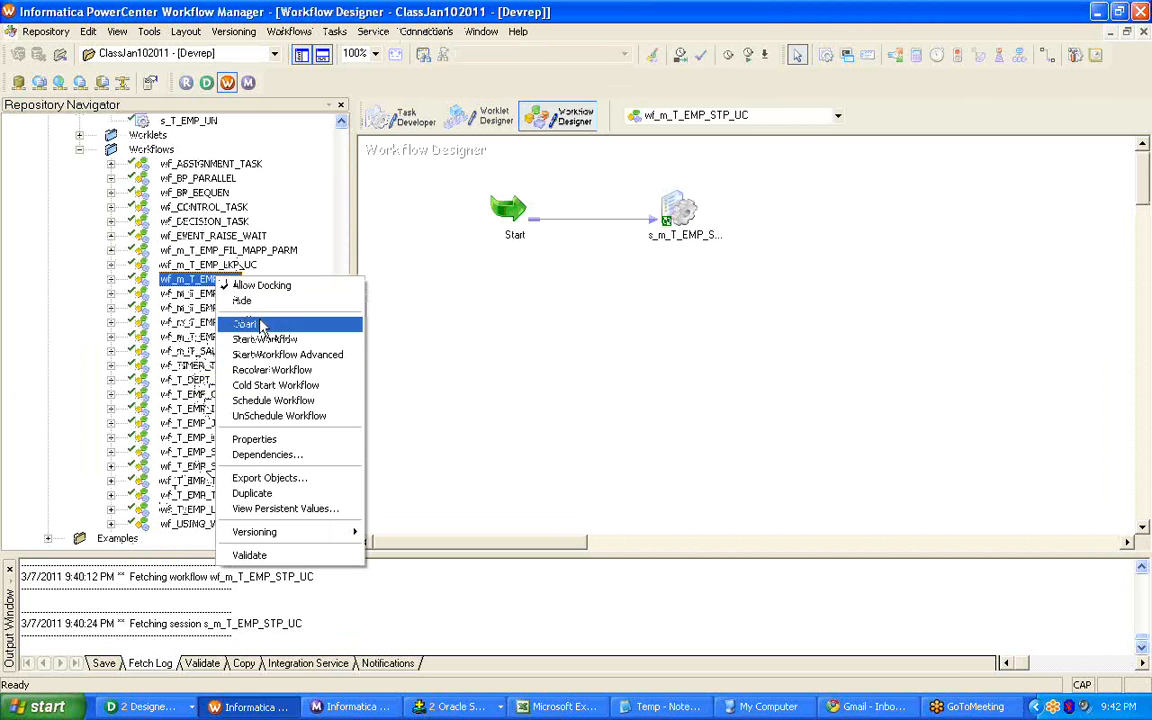
click(255, 325)
right_click(685, 214)
click(712, 224)
click(287, 40)
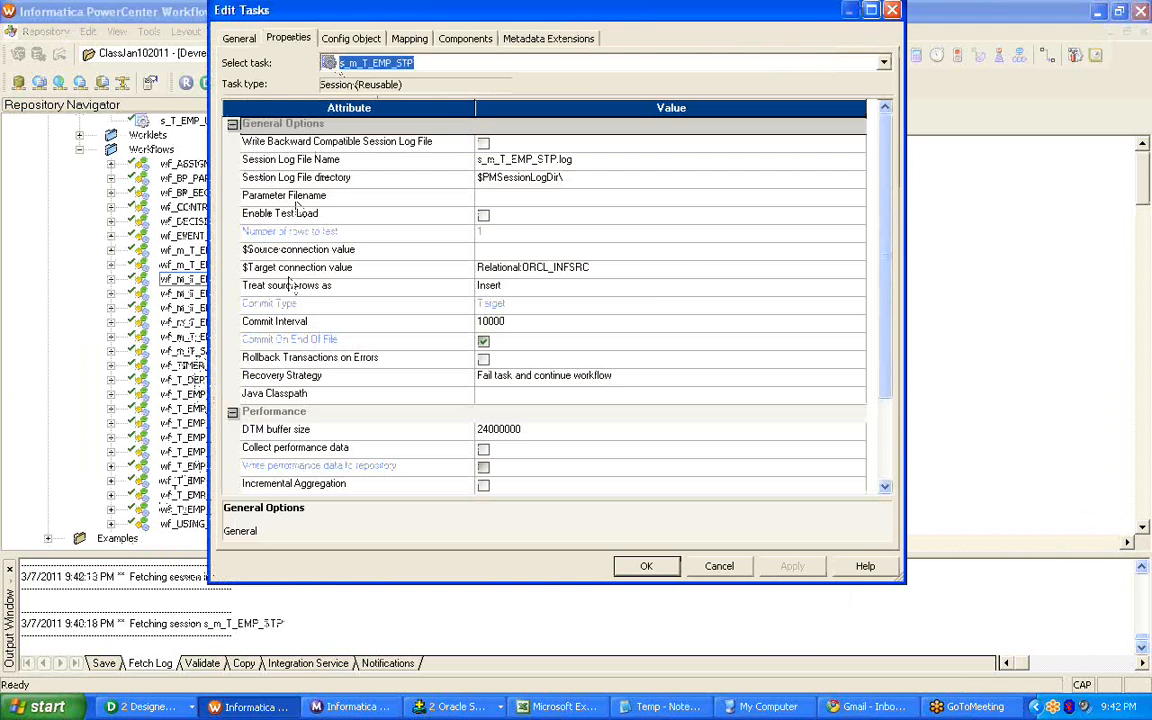
click(658, 270)
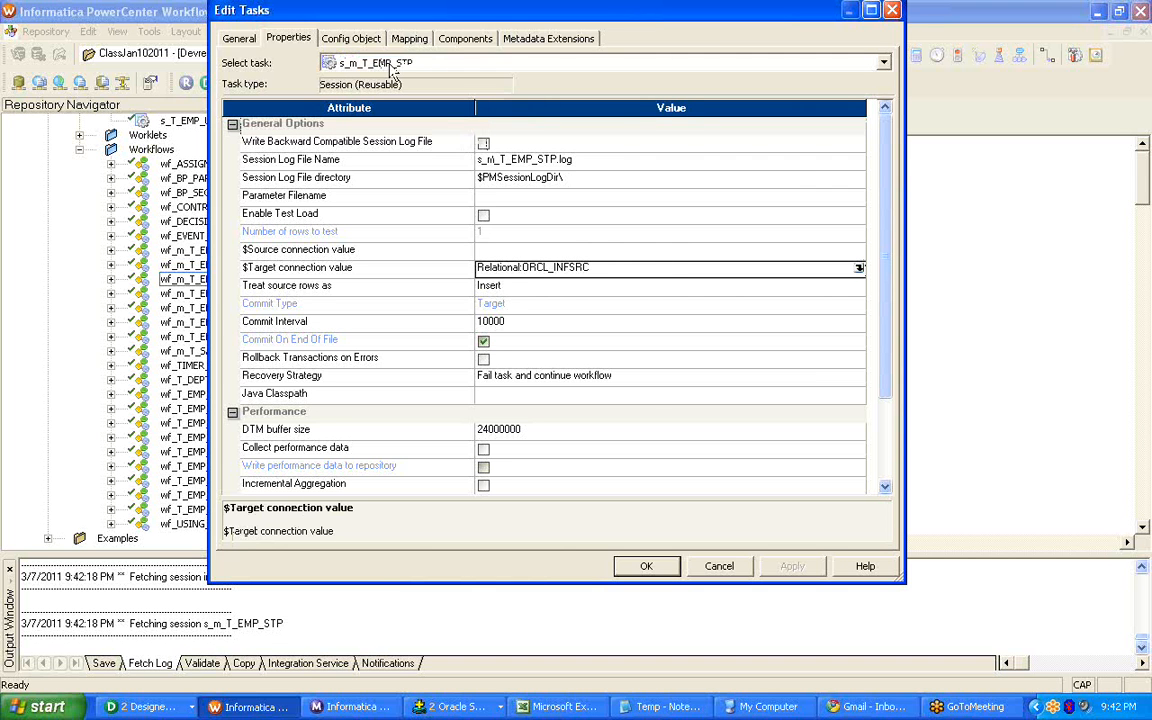
Examine the EMP_TAX connection information in the mapping settings of session s_m_T_EMP_STP.
click(345, 39)
click(409, 38)
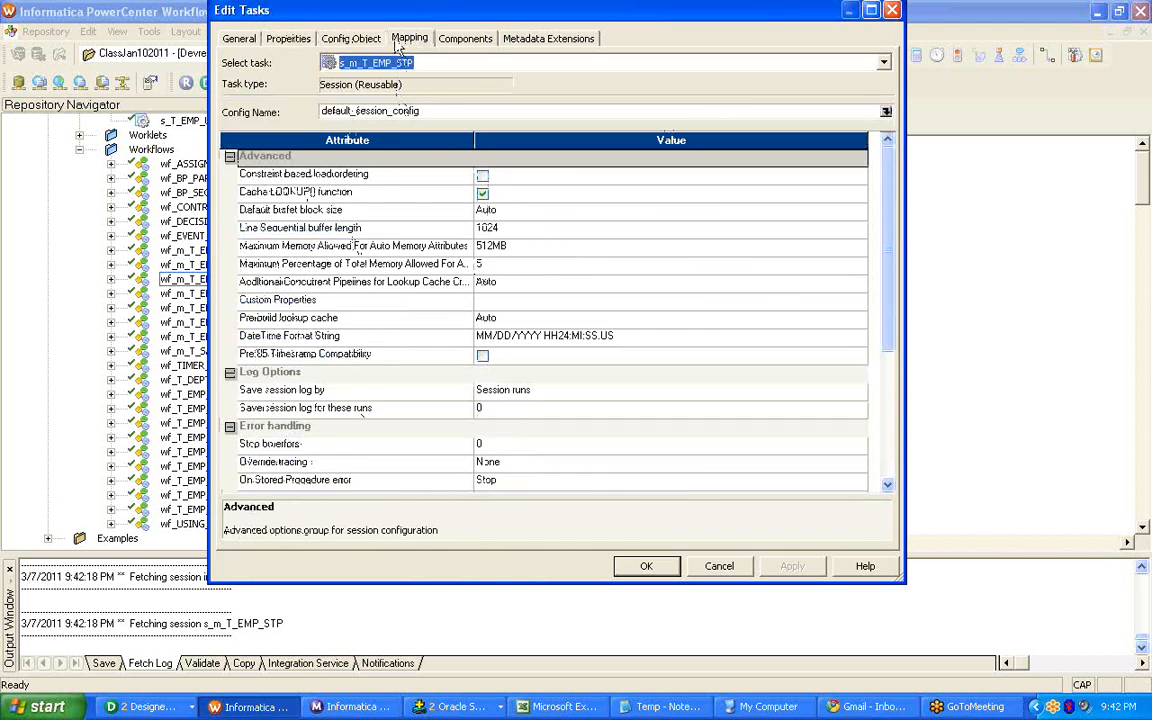
click(298, 238)
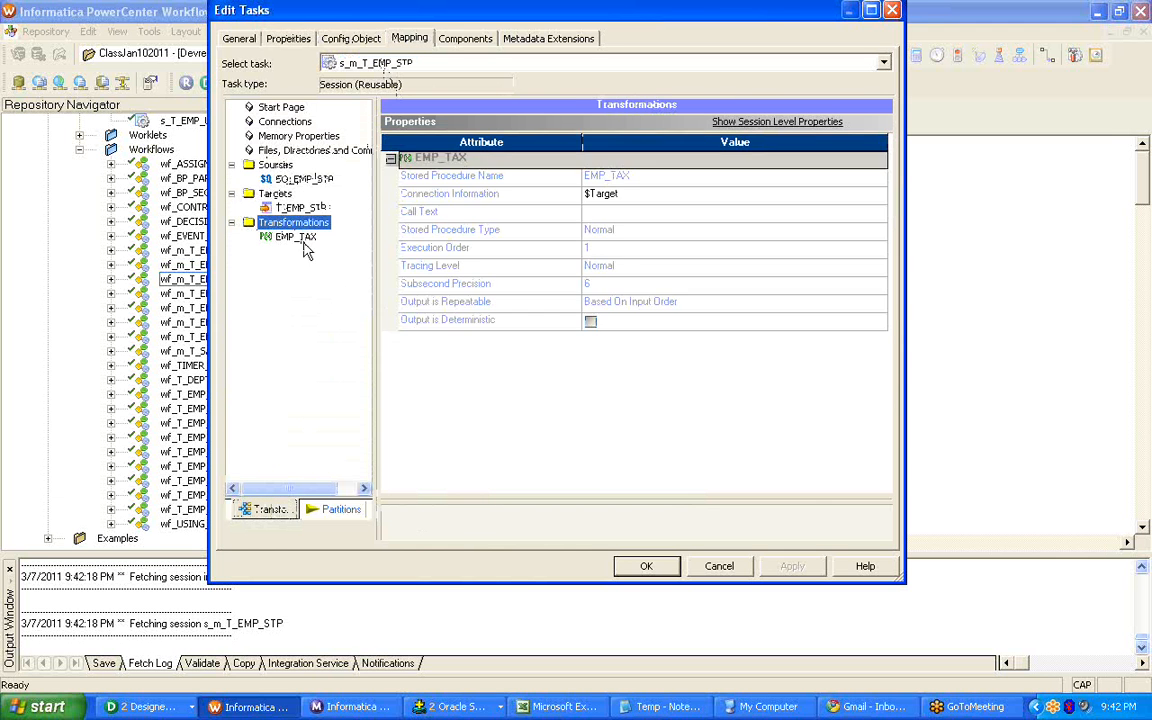
click(701, 180)
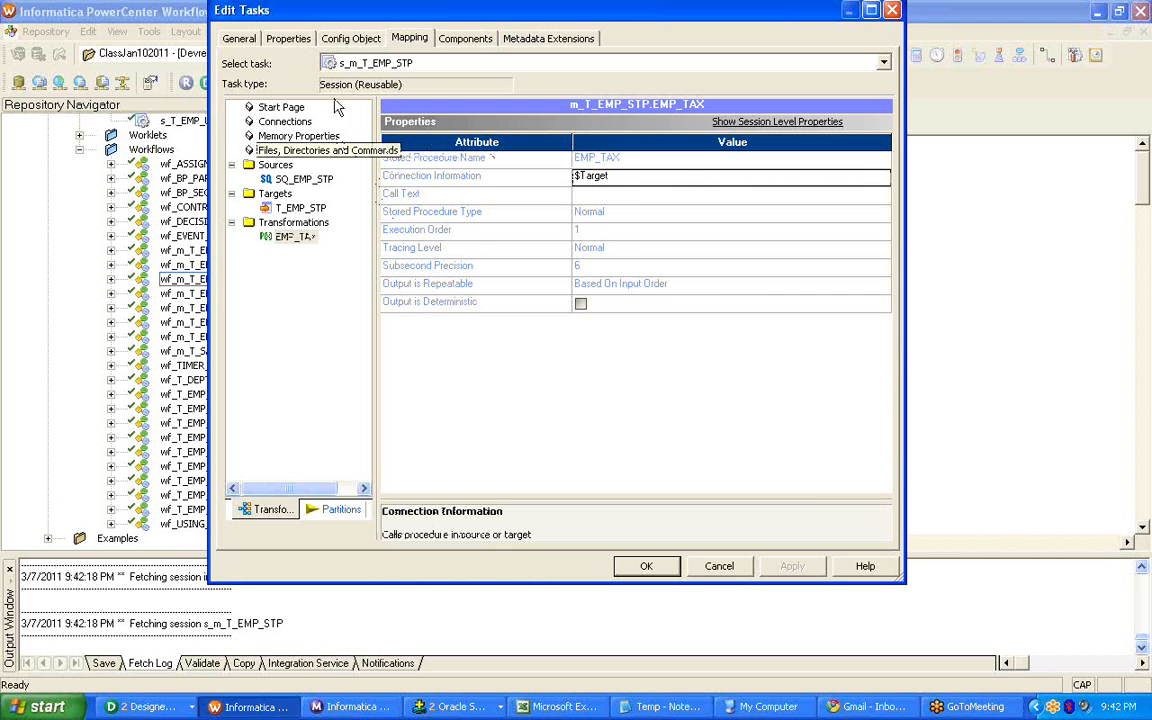
Inspect the connection object behind the $Target connection value of session s_m_T_EMP_STP, then close the session without changes.
click(288, 40)
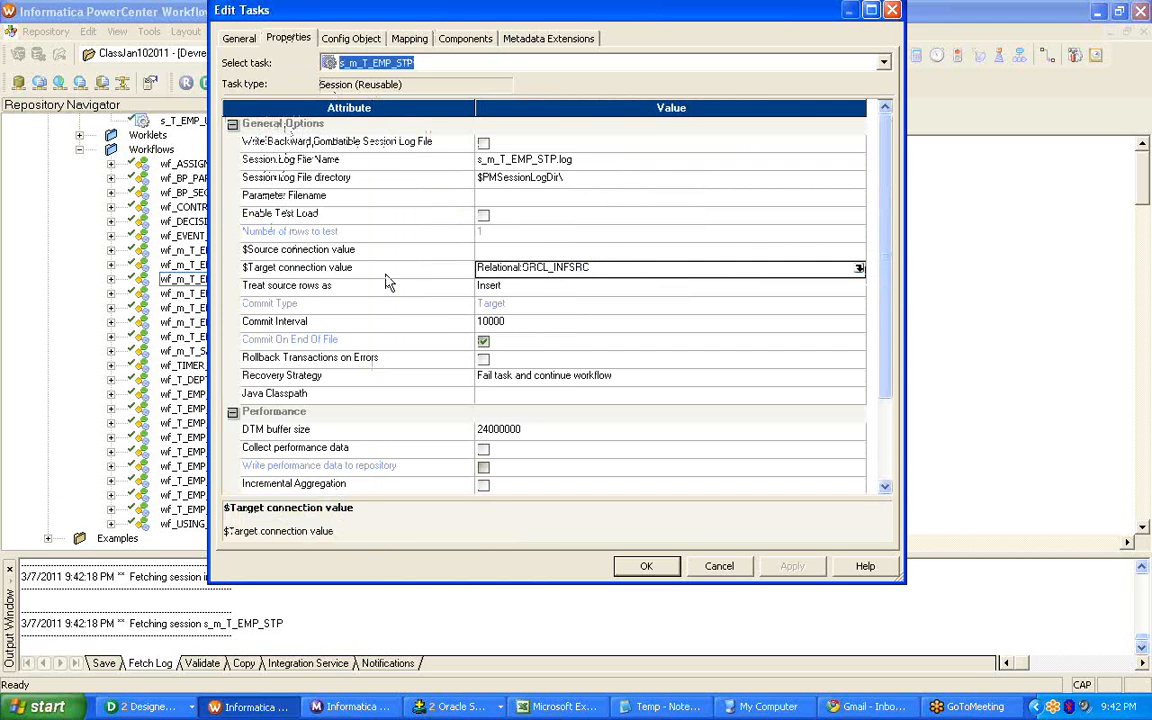
click(350, 266)
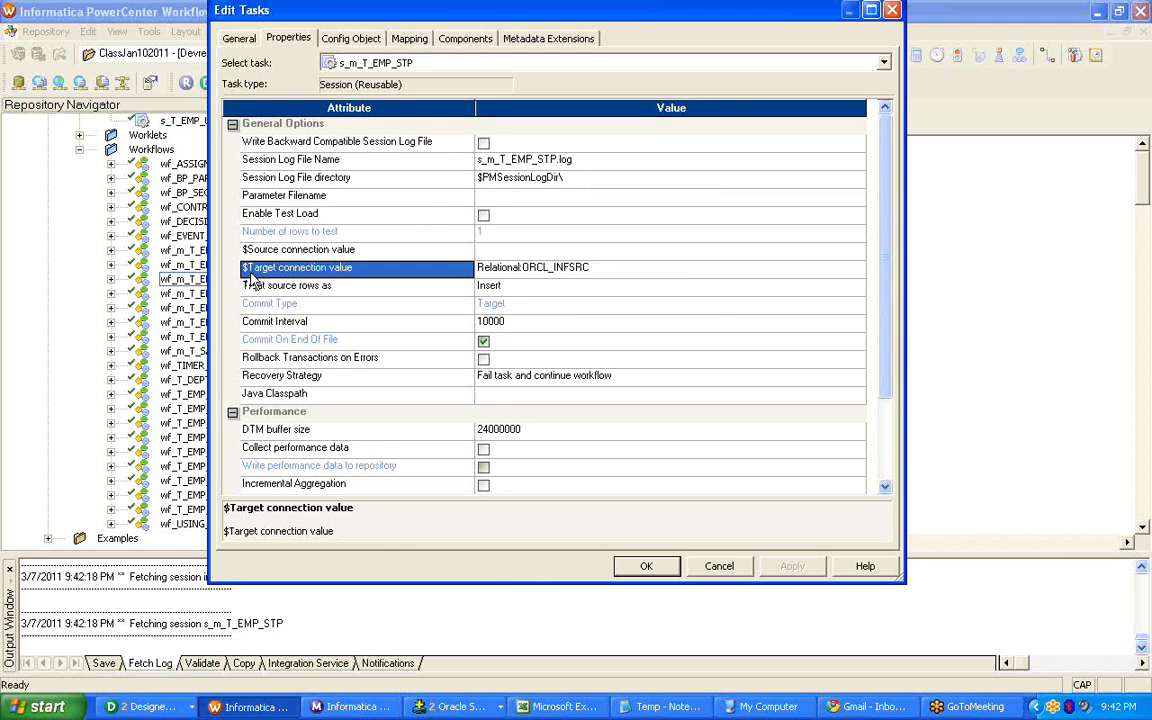
click(673, 273)
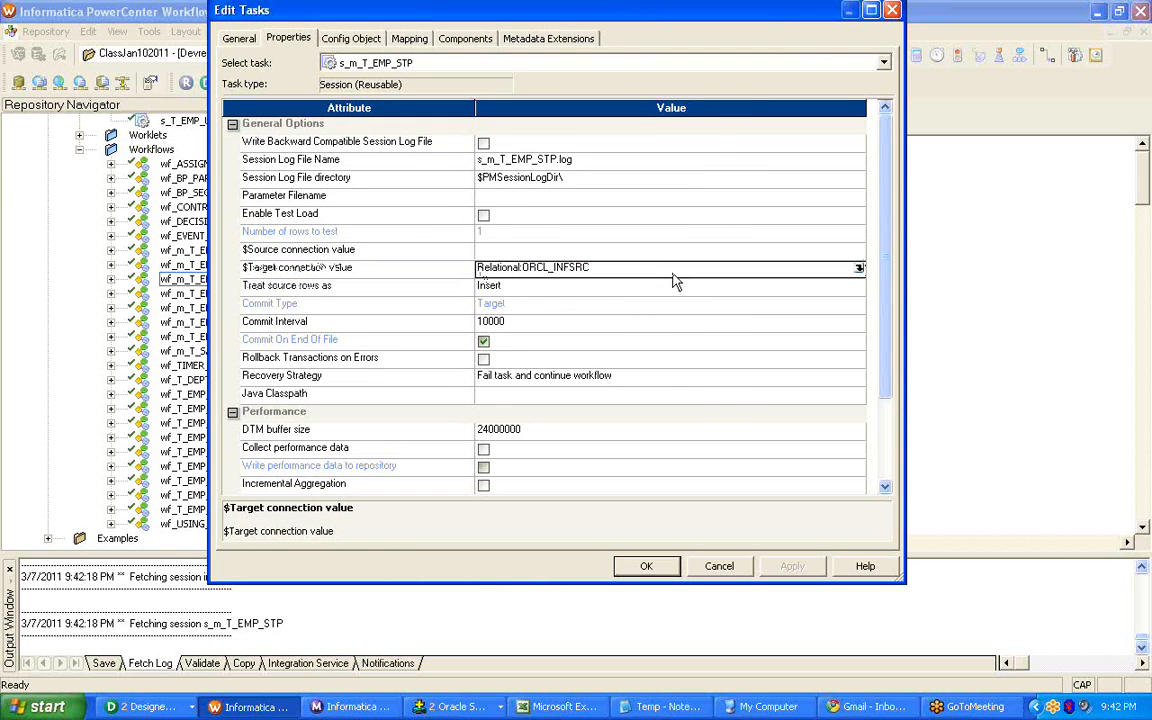
click(858, 268)
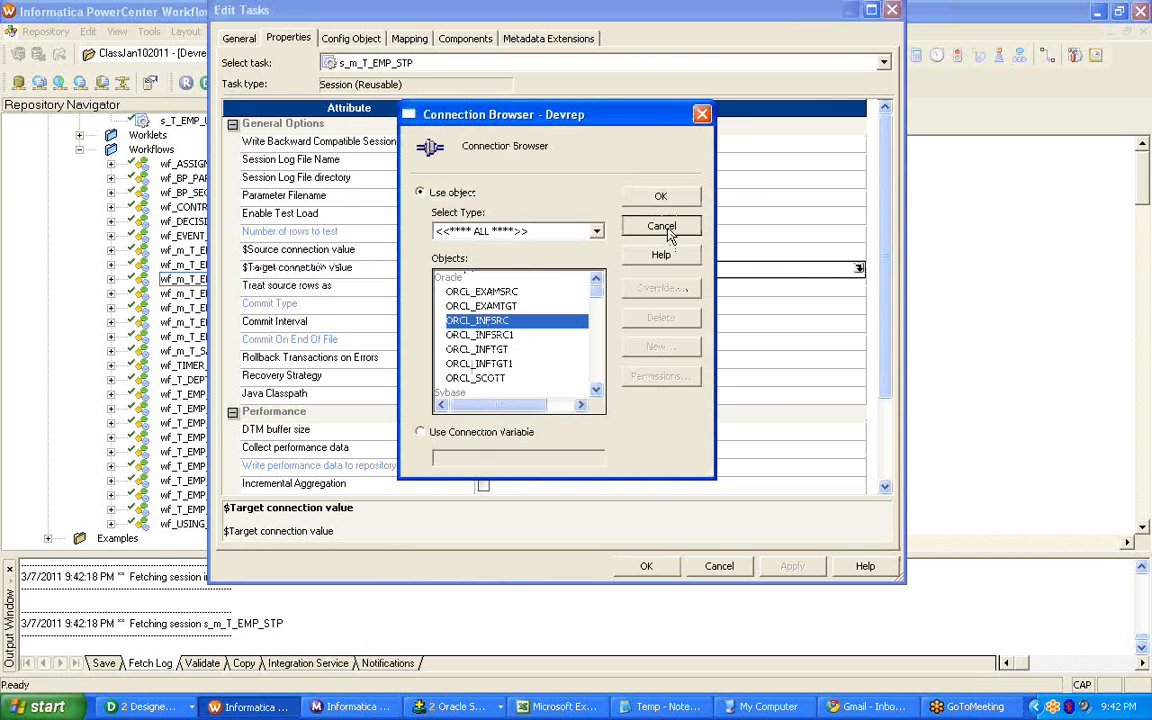
click(661, 225)
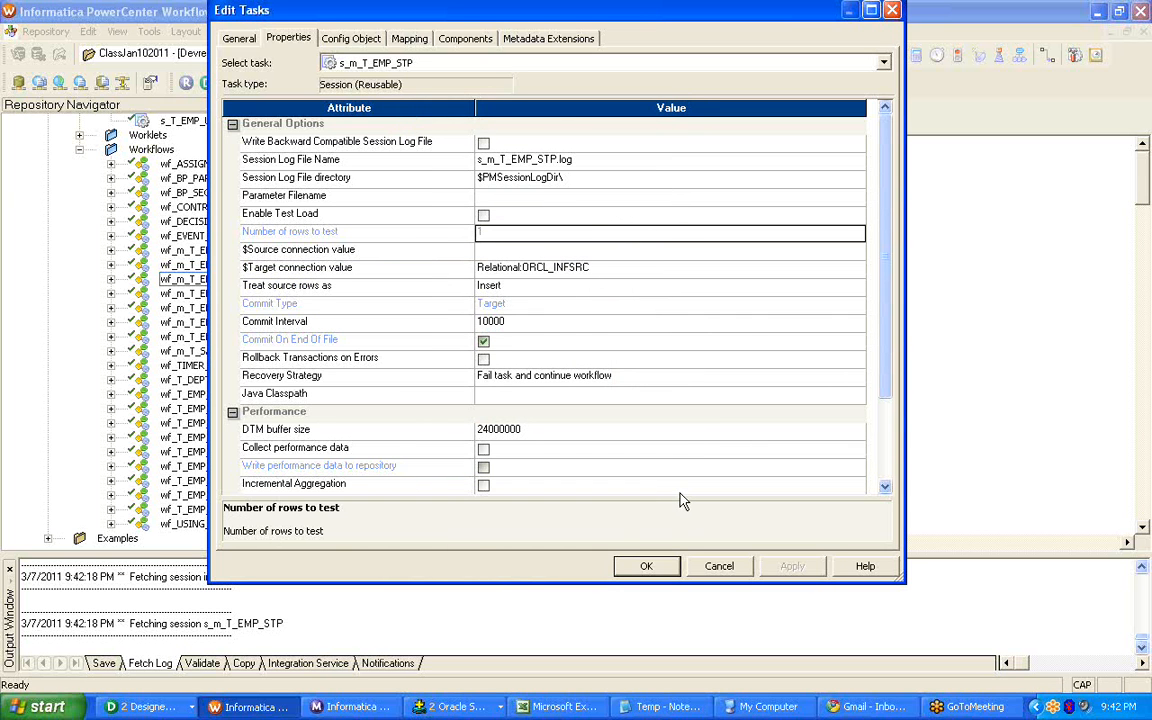
click(409, 253)
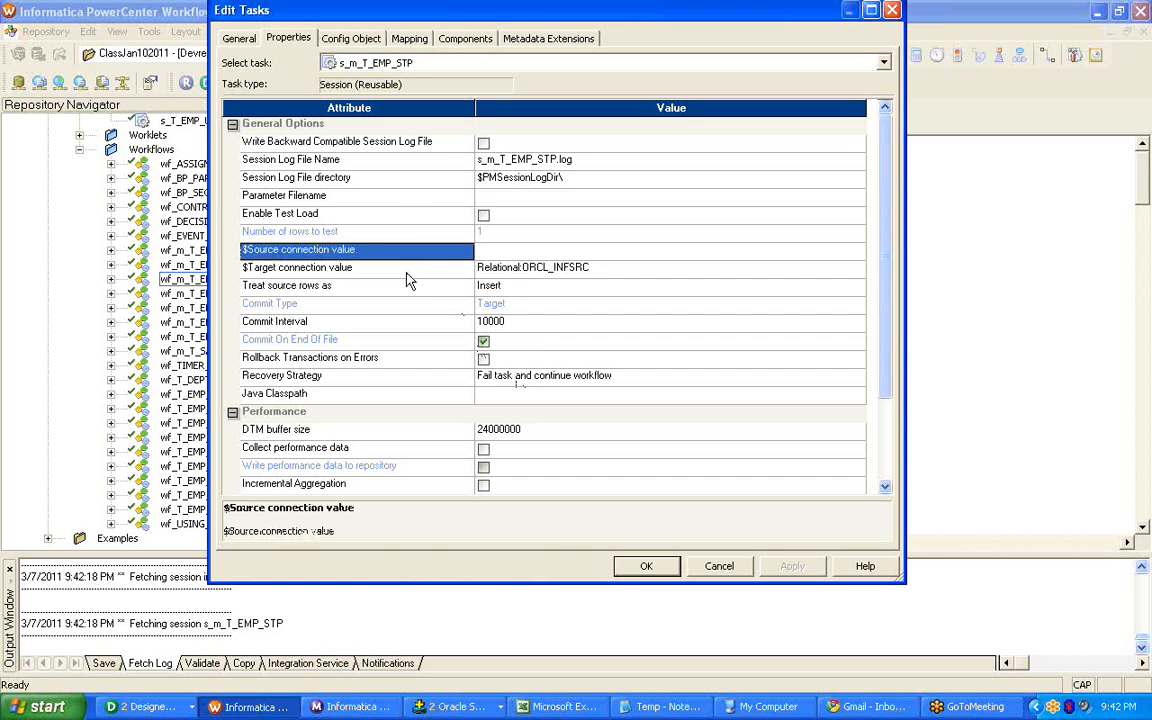
click(405, 270)
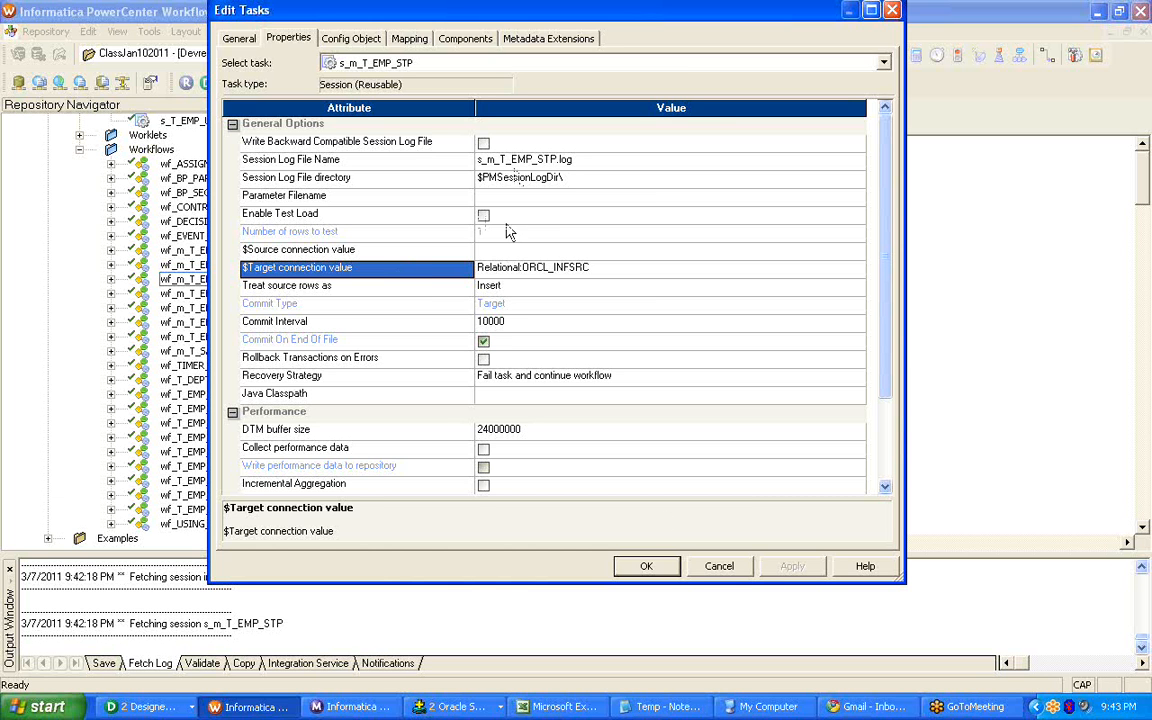
click(719, 566)
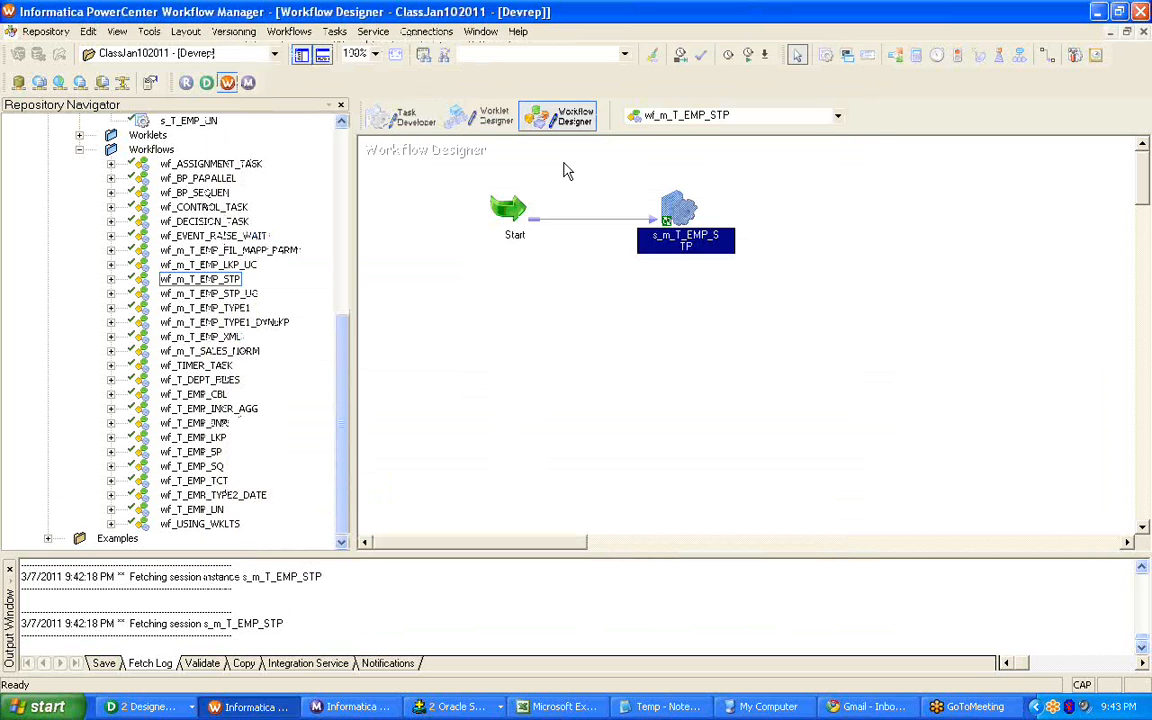
Return to workflow wf_m_T_EMP_STP_UC and open the properties of its session s_m_T_EMP_STP_UC for editing.
click(700, 116)
click(716, 153)
right_click(690, 231)
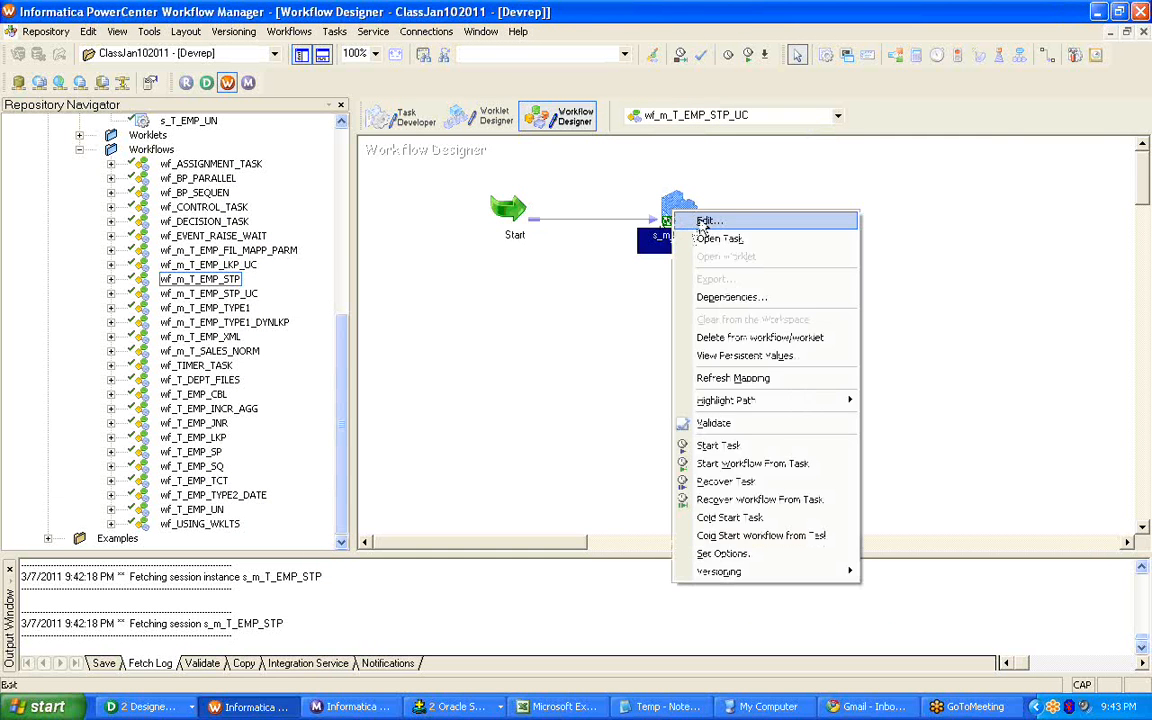
click(703, 221)
click(288, 38)
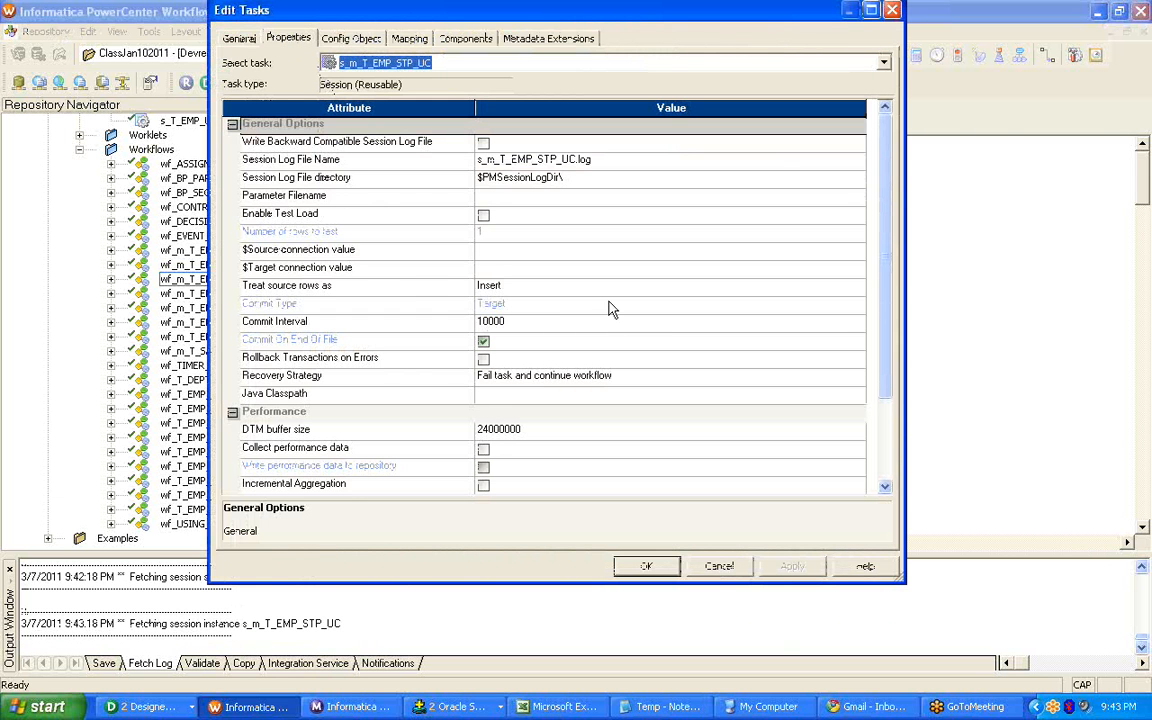
Set the $Target connection value of session s_m_T_EMP_STP_UC to the Oracle connection object ORCL_INFSRC.
click(512, 268)
click(755, 270)
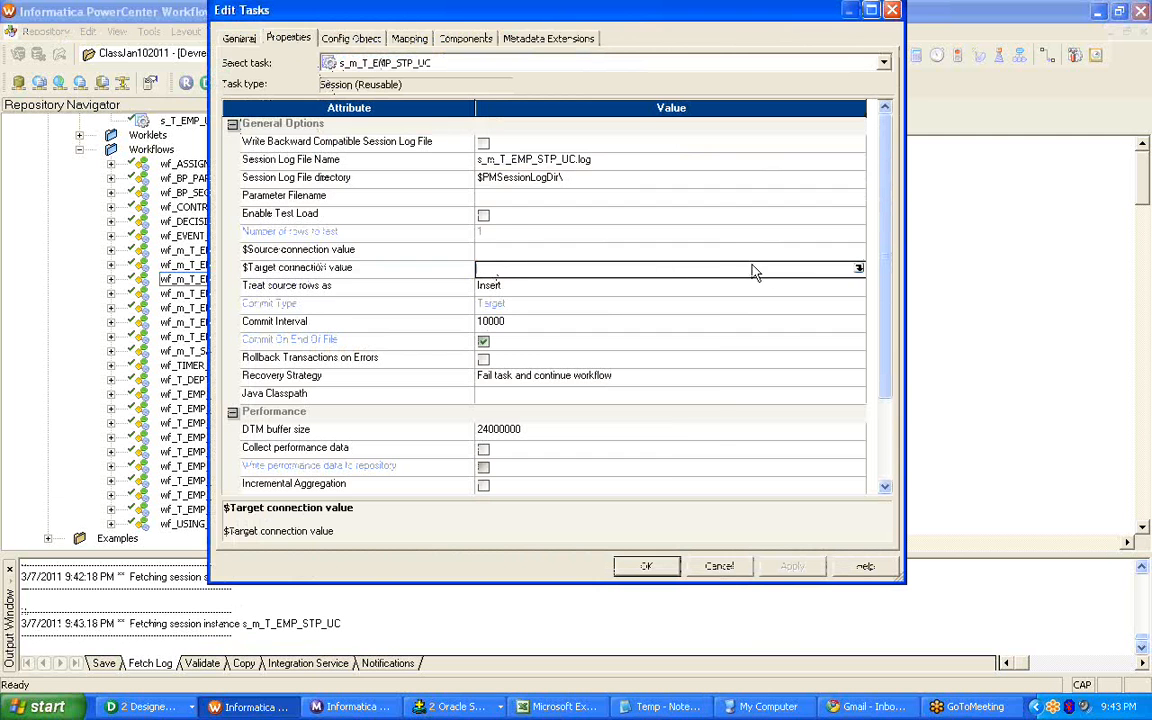
click(859, 268)
click(483, 337)
click(490, 351)
click(498, 319)
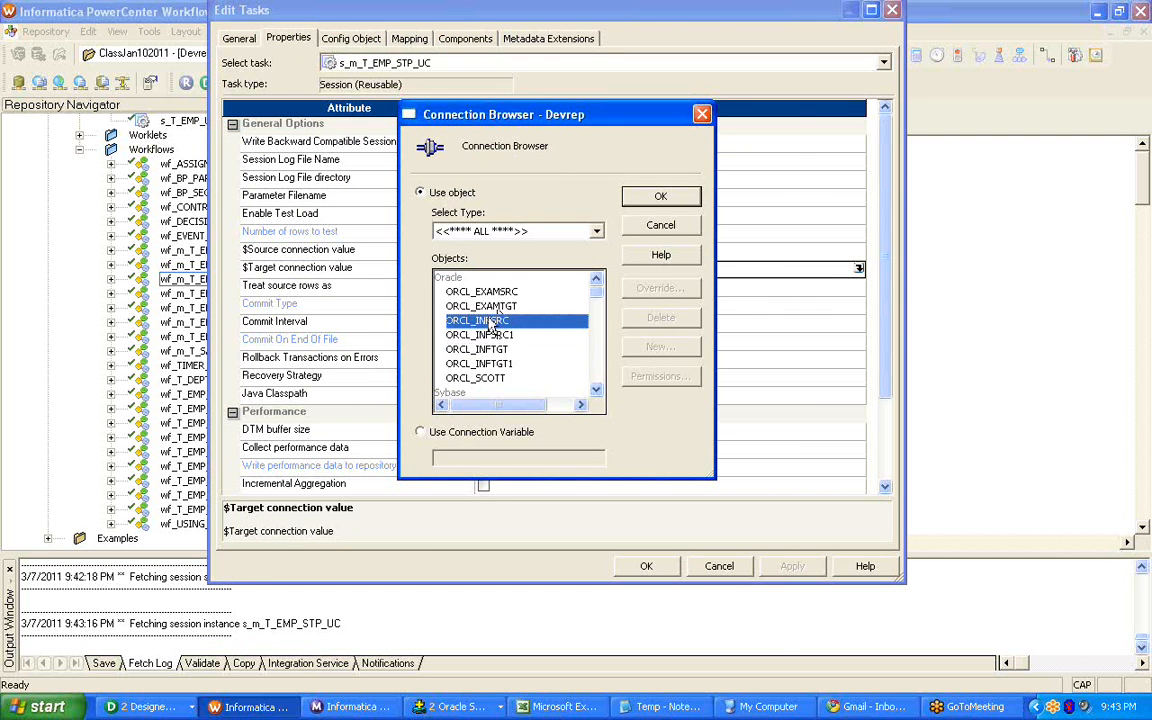
click(660, 196)
click(372, 273)
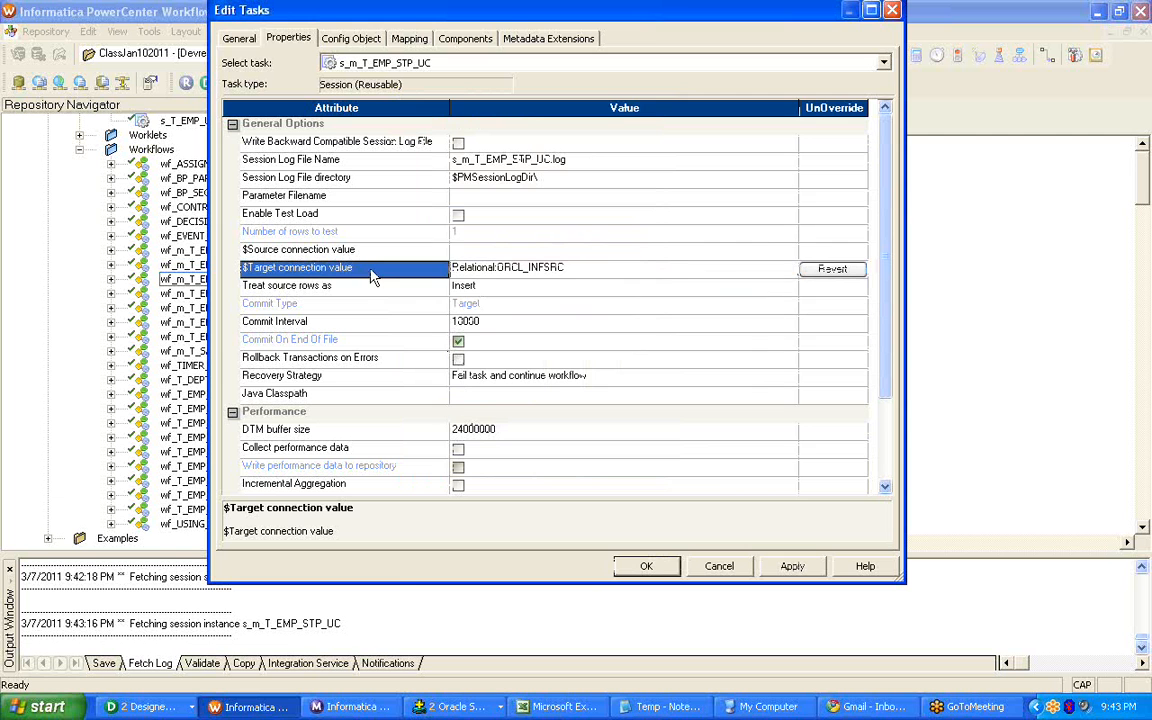
Revert the $Target connection value of the workflow's session instance to the reusable task's attribute and apply the change.
click(830, 270)
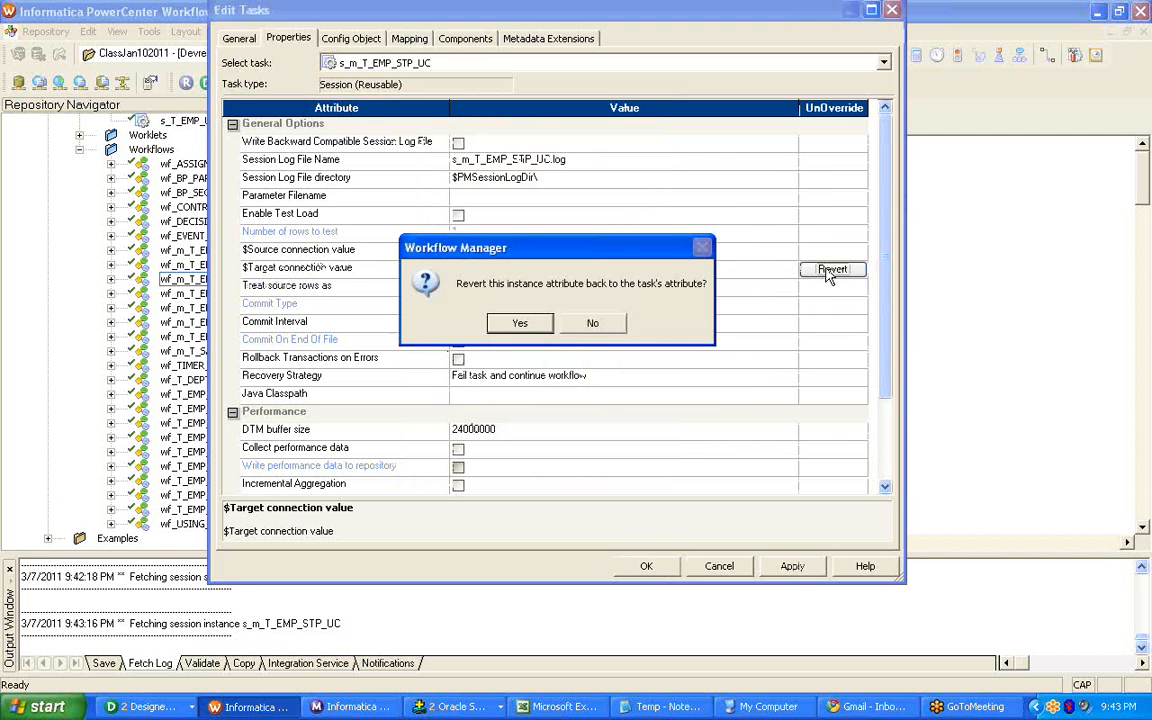
click(520, 324)
click(793, 567)
click(644, 566)
Open the reusable session s_m_T_EMP_STP_UC in the Task Developer and examine the EMP_TAX connection information in its mapping settings.
click(404, 118)
double_click(810, 313)
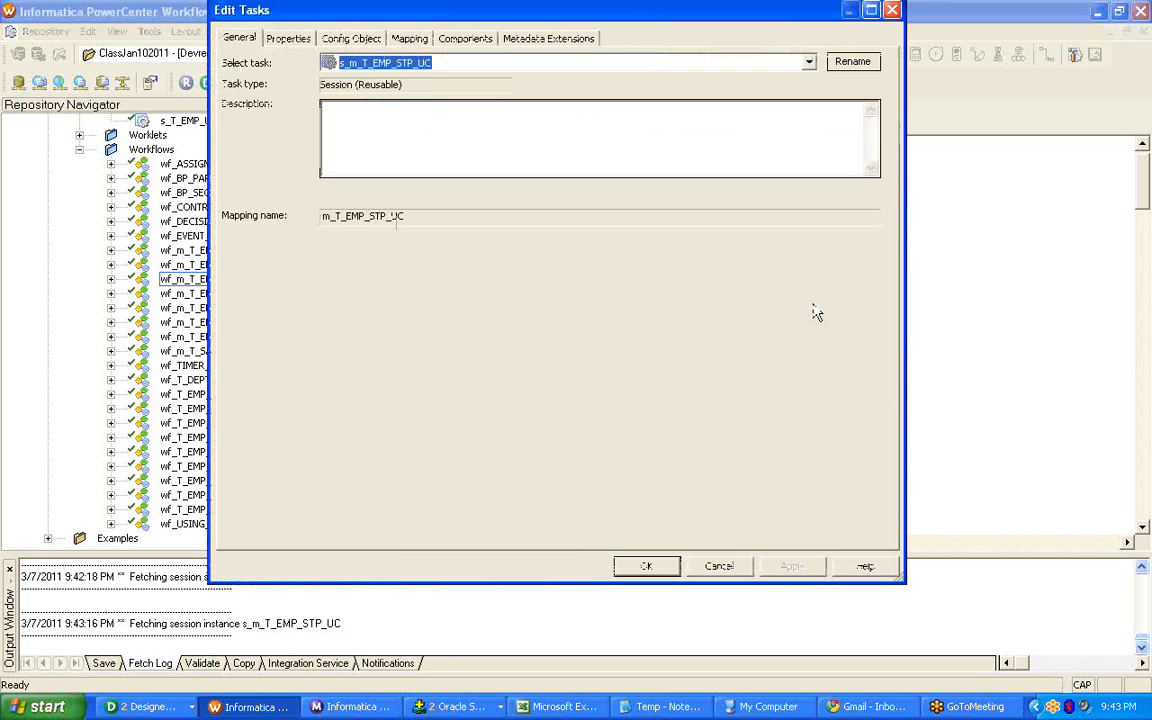
click(408, 38)
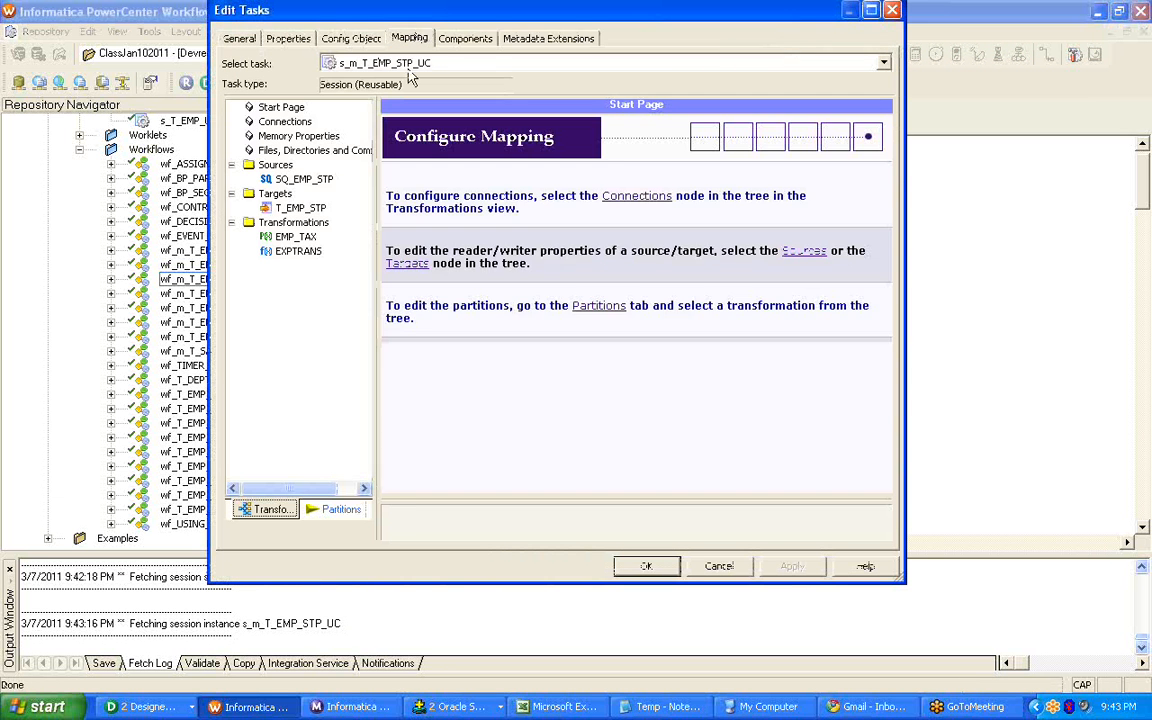
click(296, 237)
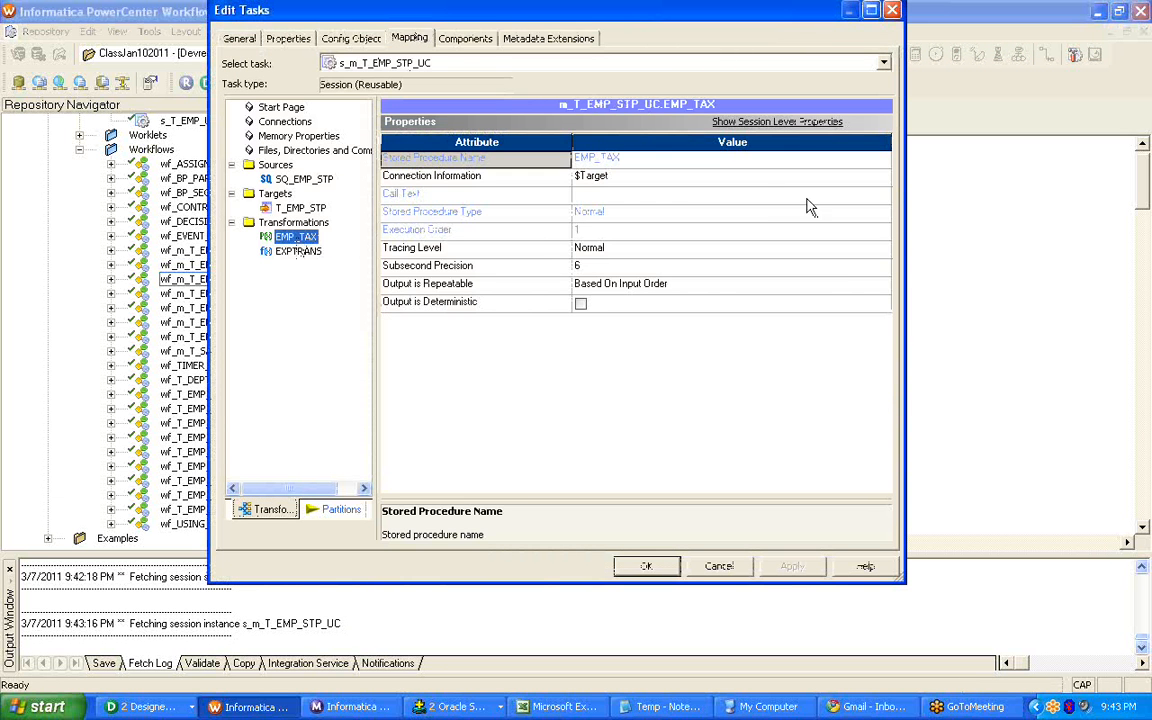
click(288, 38)
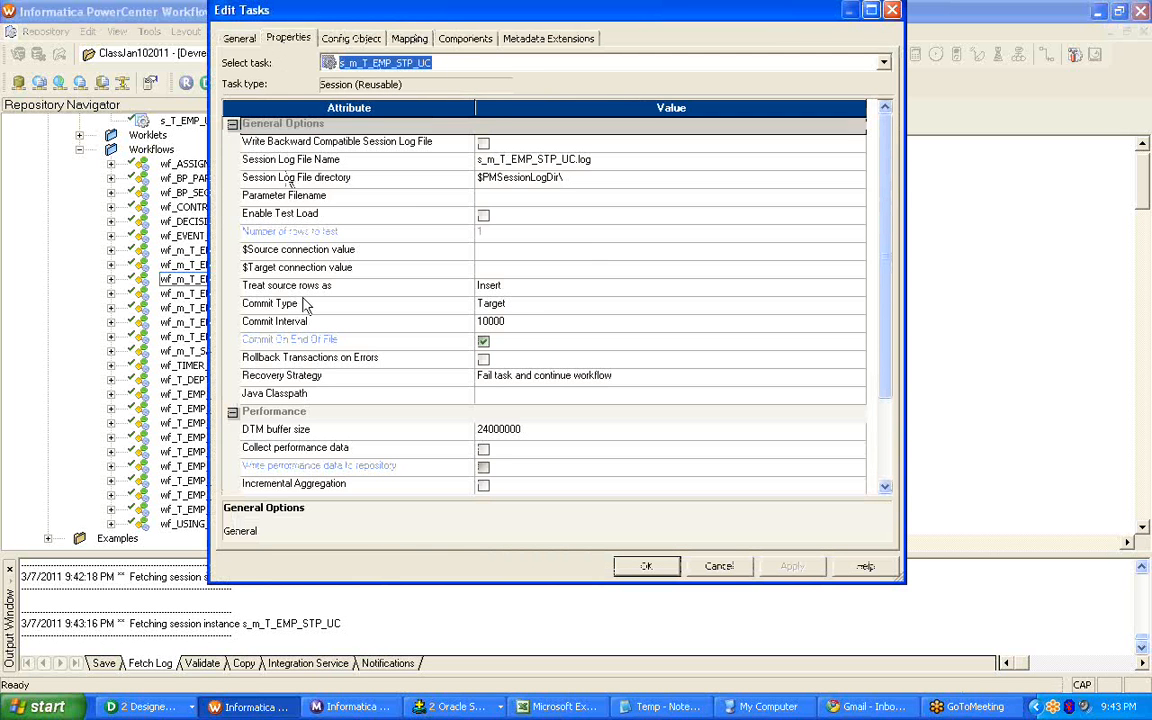
click(408, 38)
click(663, 180)
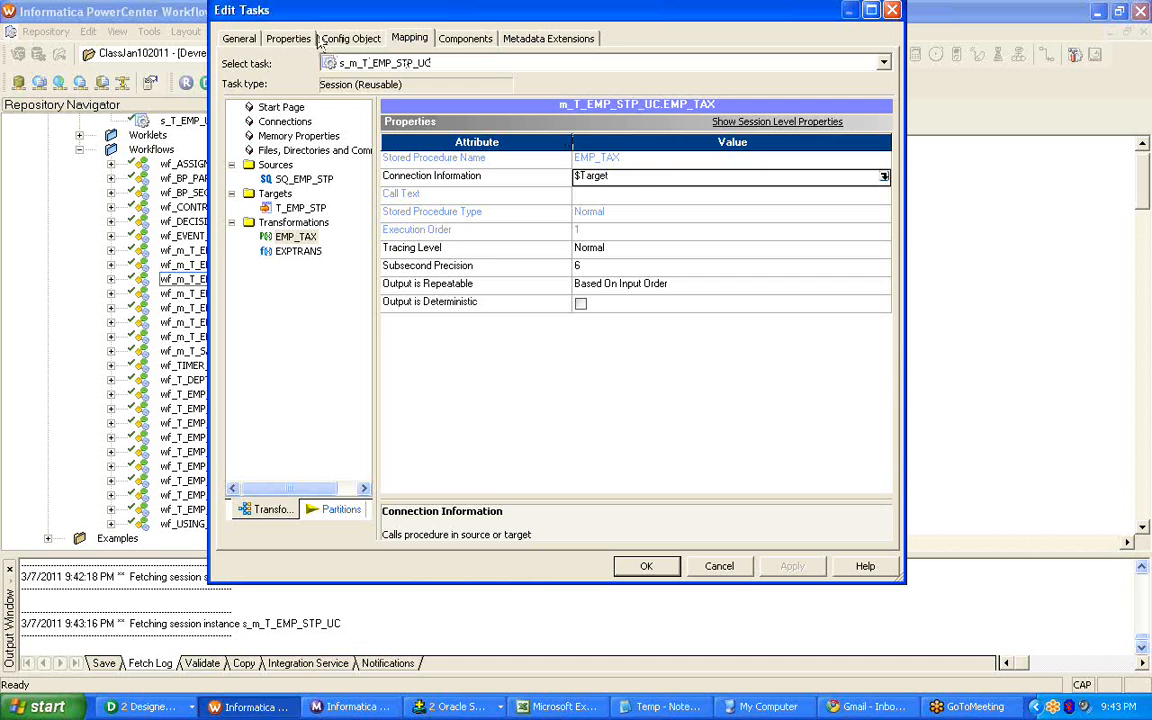
Set the $Target connection value of the reusable session s_m_T_EMP_STP_UC to the Oracle connection object ORCL_INFSRC and apply it.
click(286, 38)
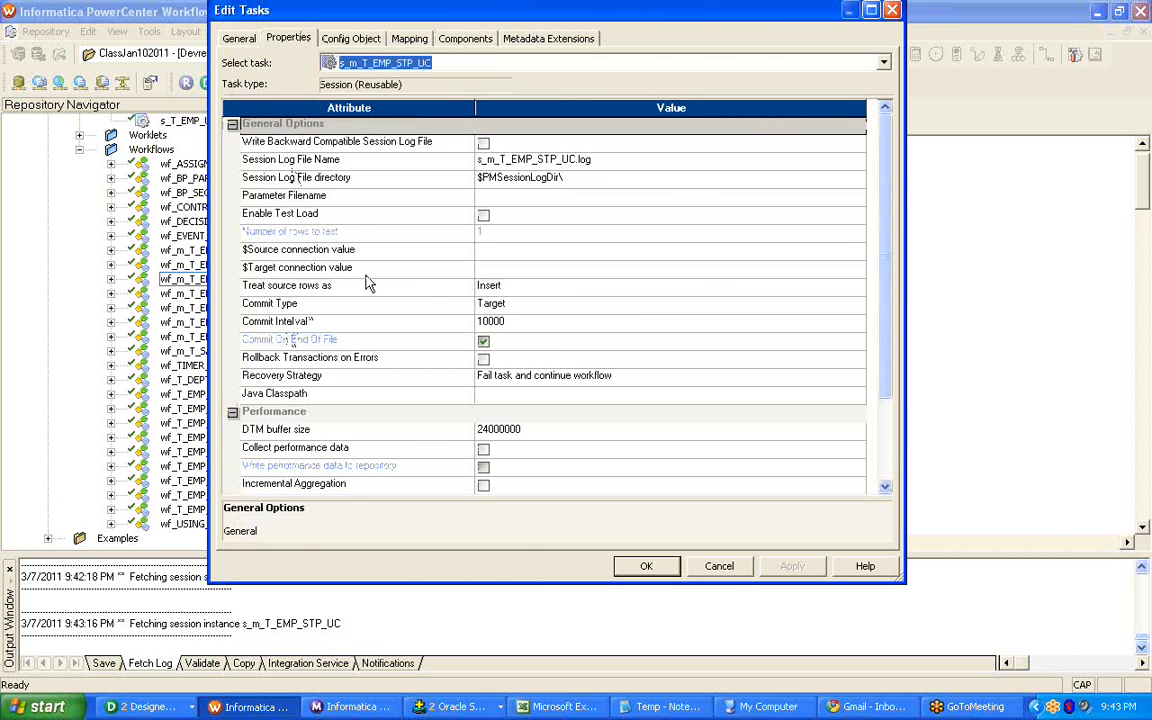
click(424, 251)
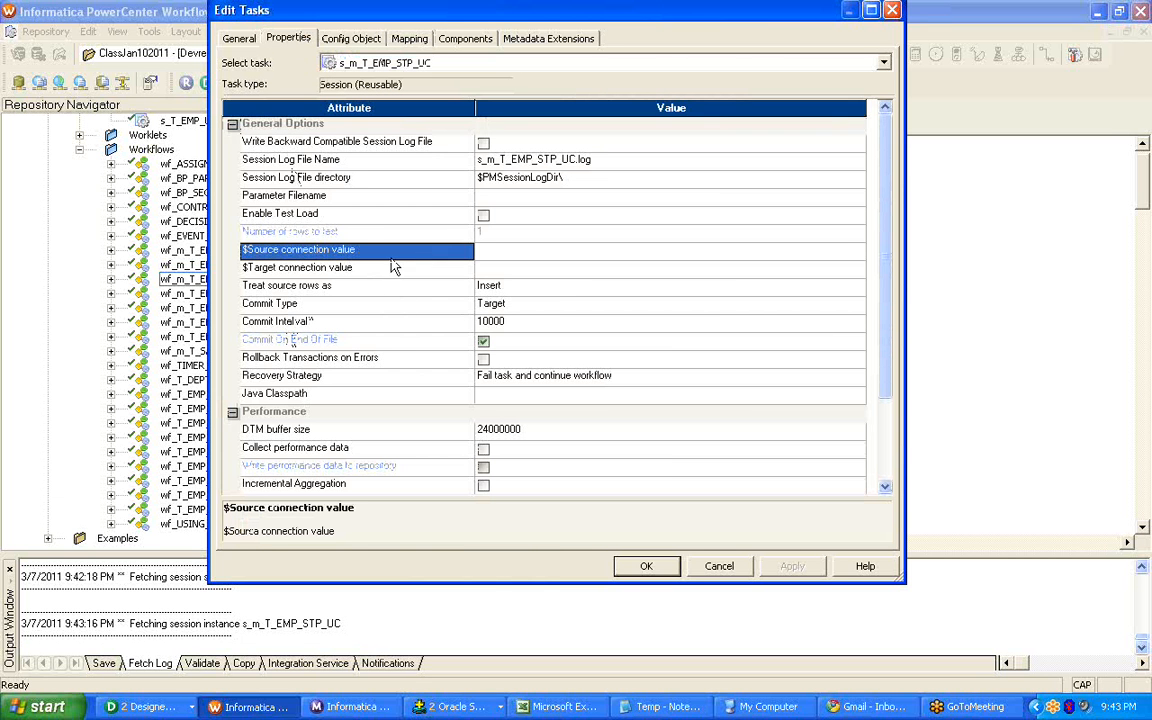
click(362, 270)
click(545, 267)
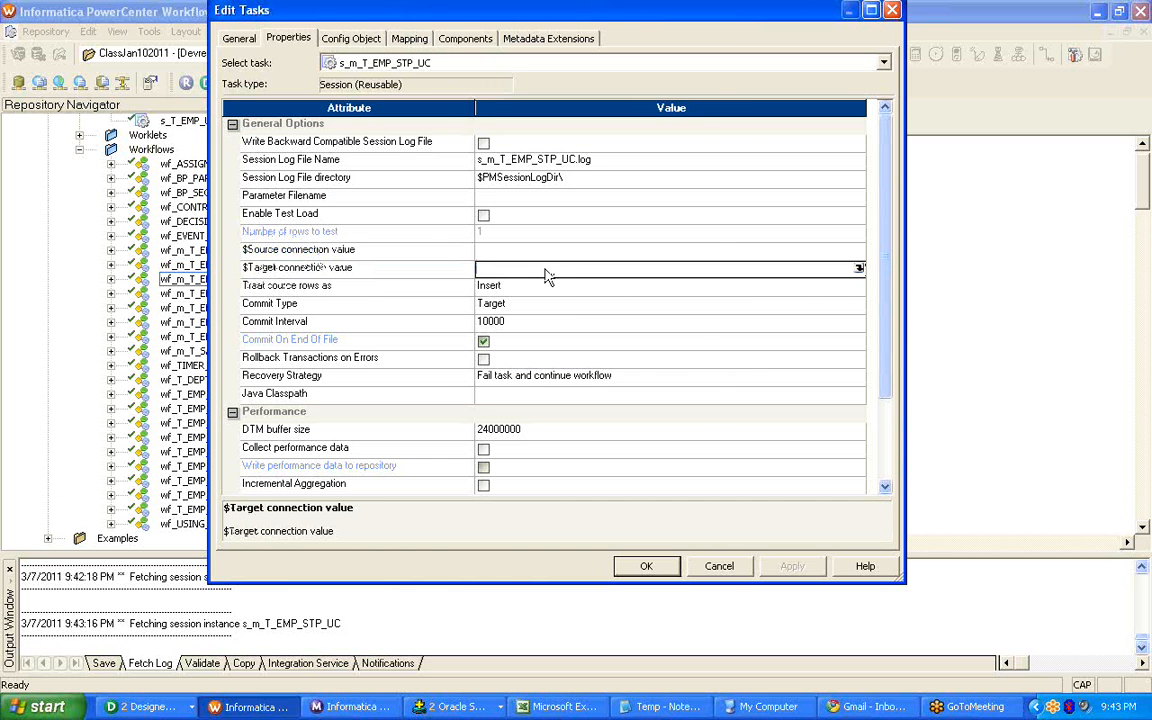
click(859, 269)
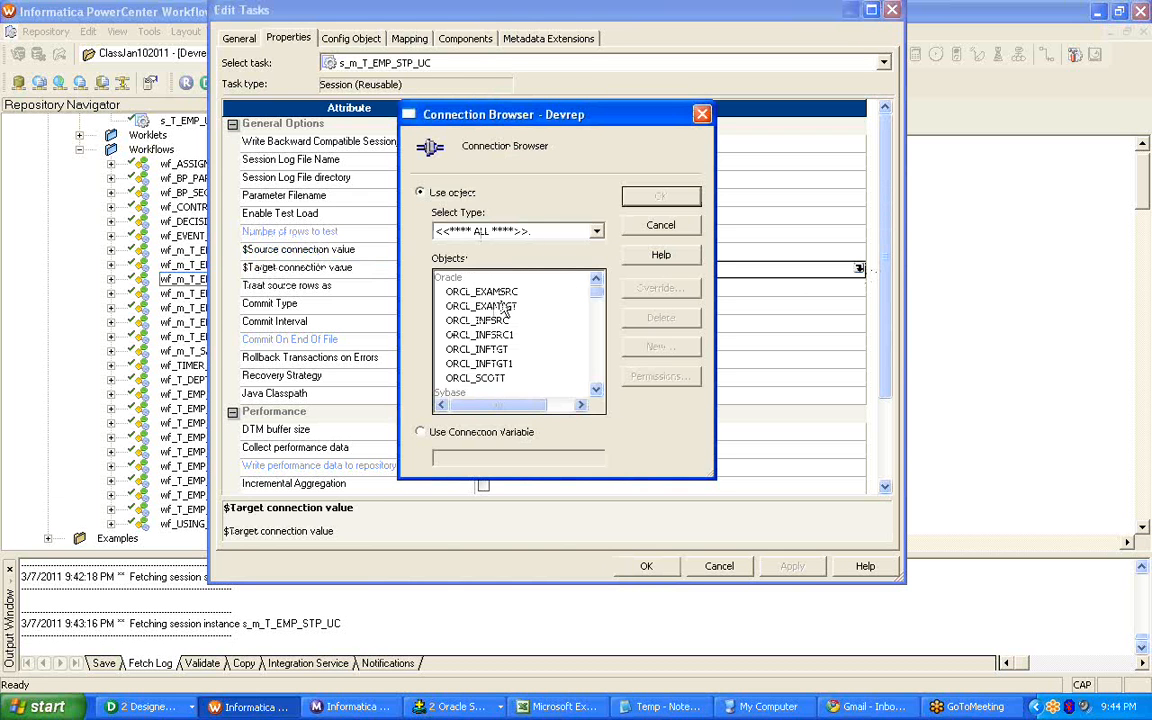
click(478, 320)
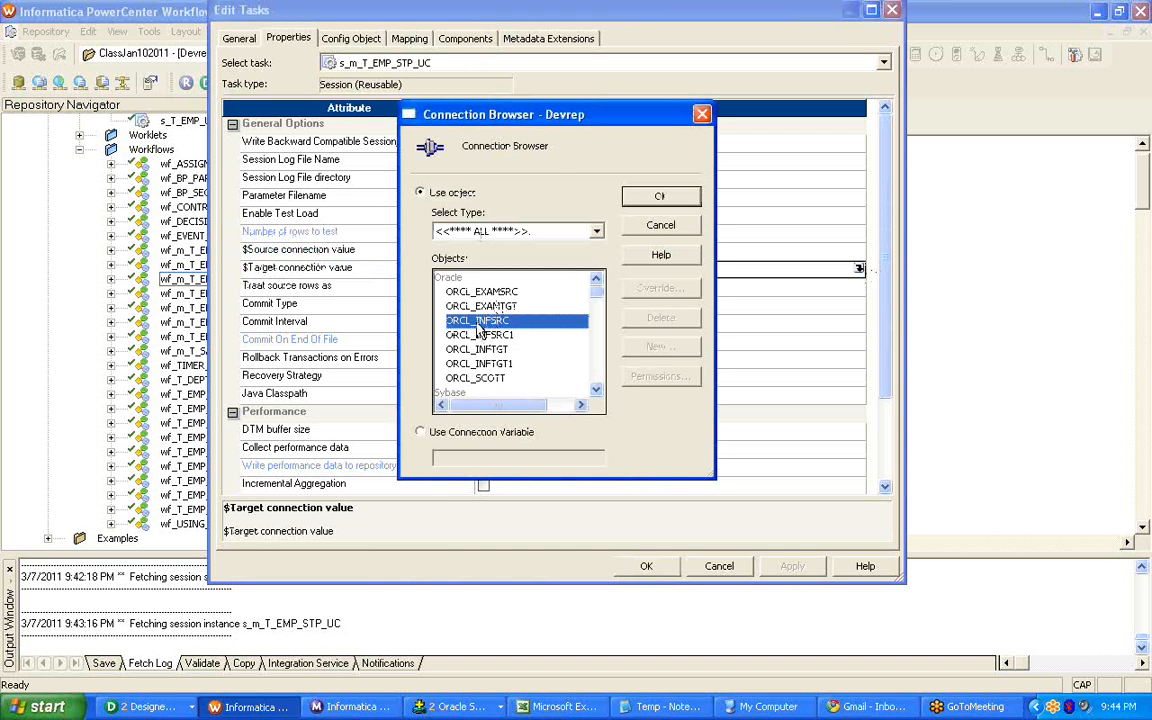
click(660, 197)
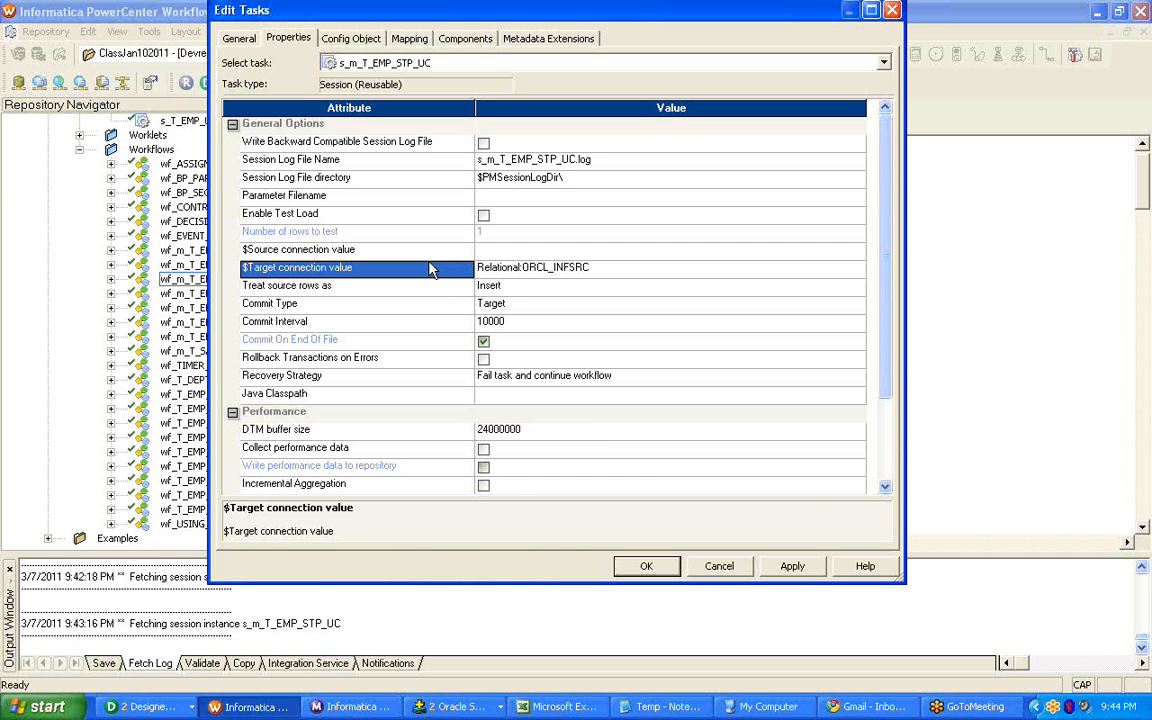
click(789, 566)
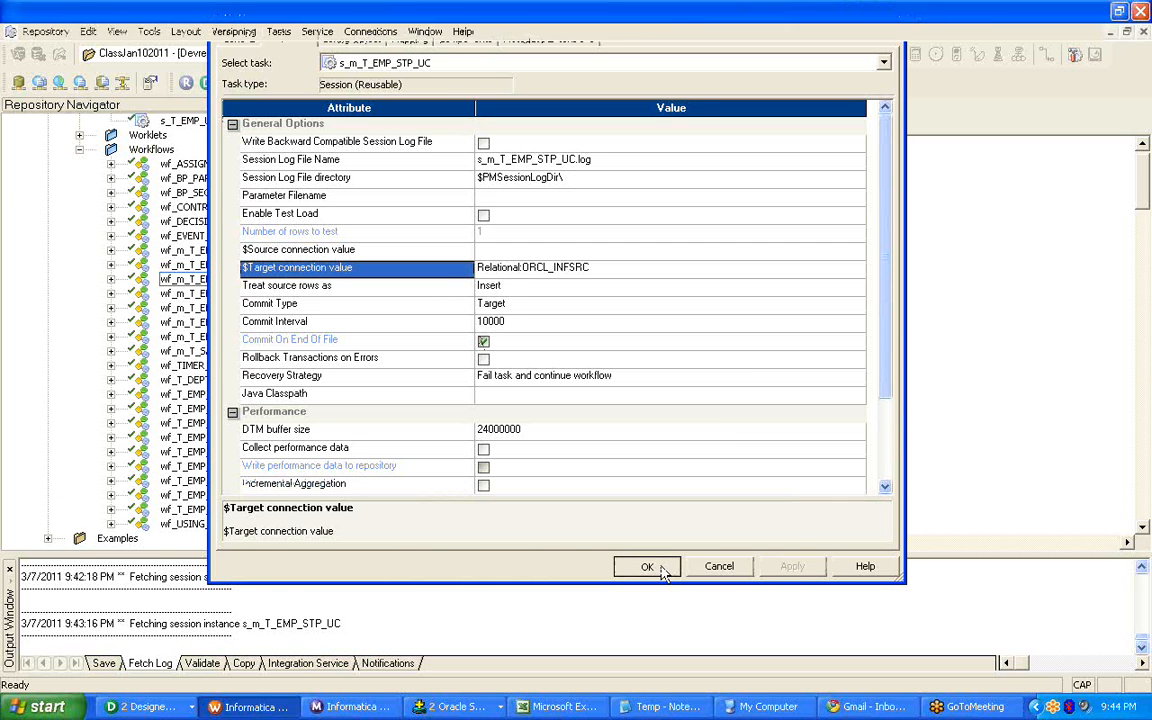
click(646, 566)
Save the session change to the repository and return to workflow wf_m_T_EMP_STP_UC in the Workflow Designer.
key(ctrl+s)
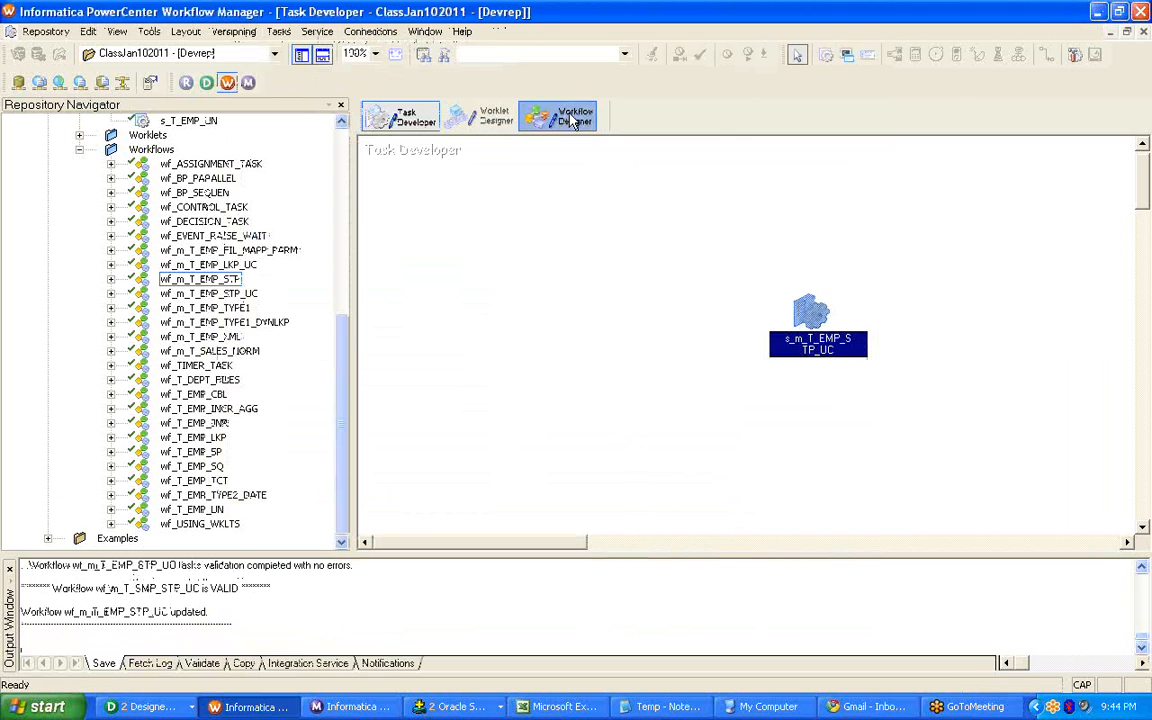
click(558, 116)
key(ctrl+s)
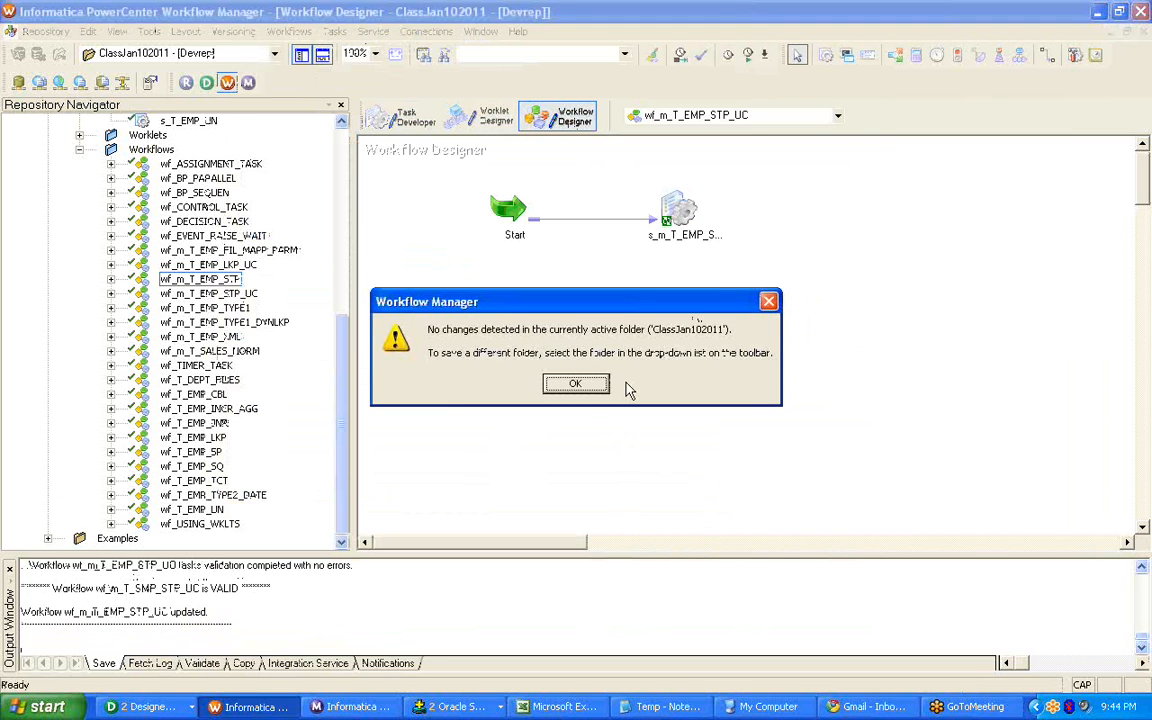
click(586, 384)
right_click(581, 311)
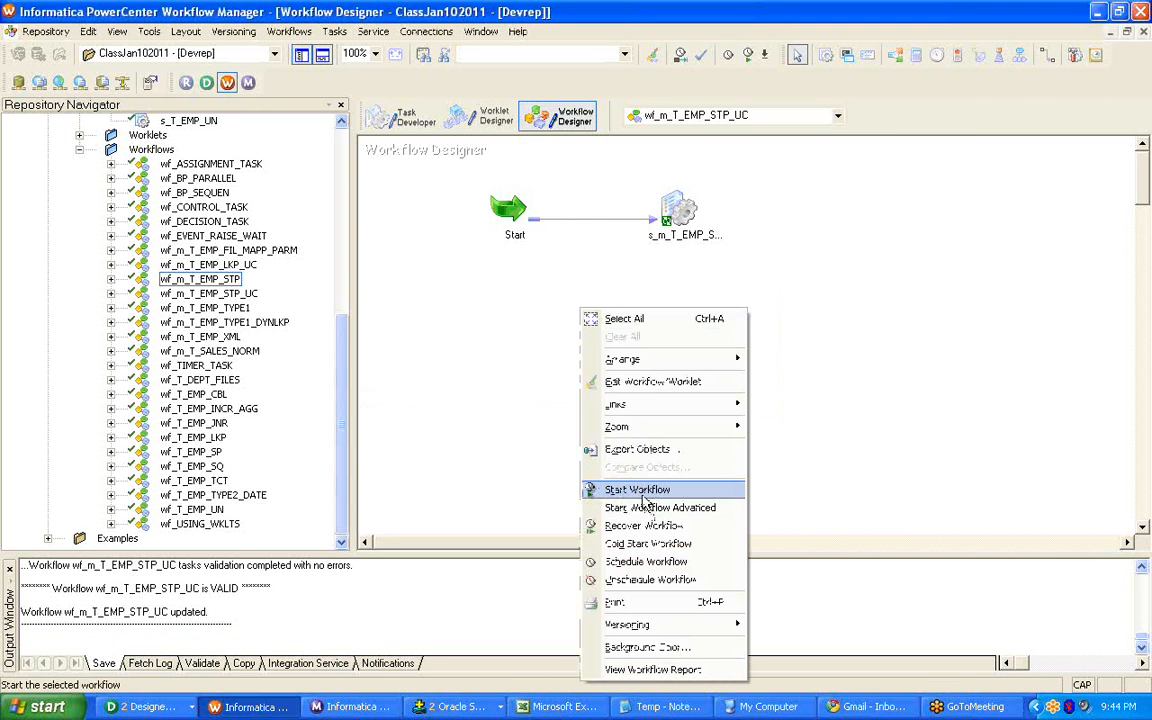
click(478, 434)
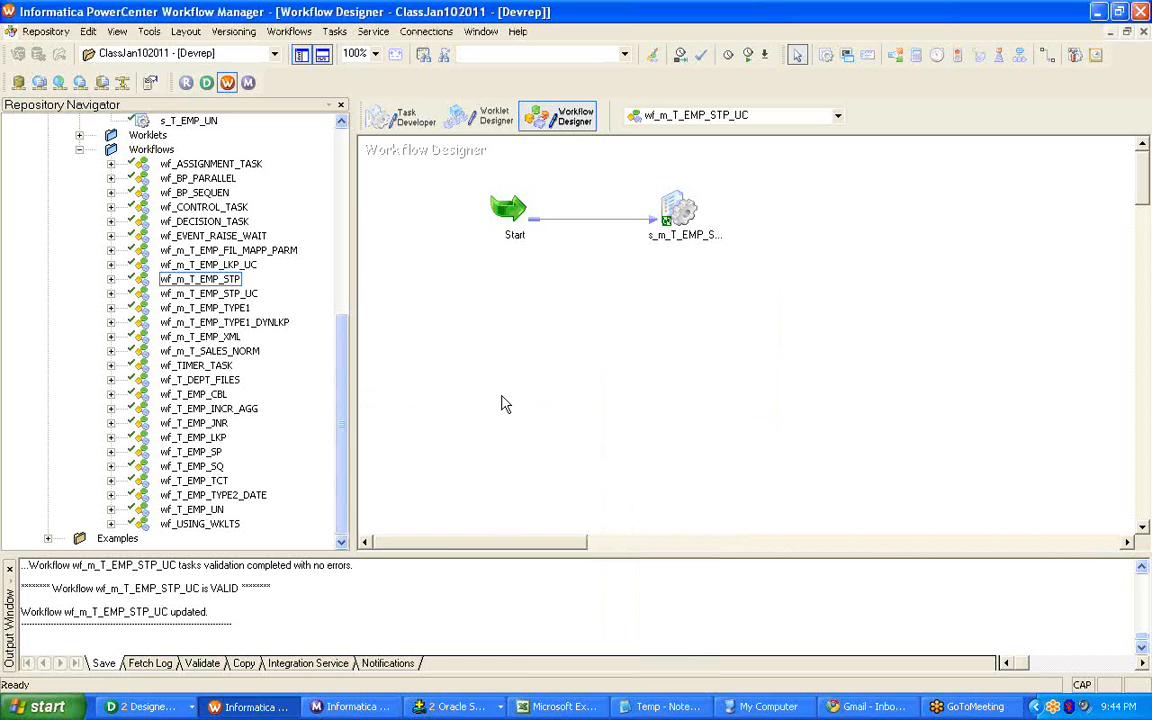
Switch to Oracle SQL*Plus and run SHOW USER to check the connected user.
click(455, 707)
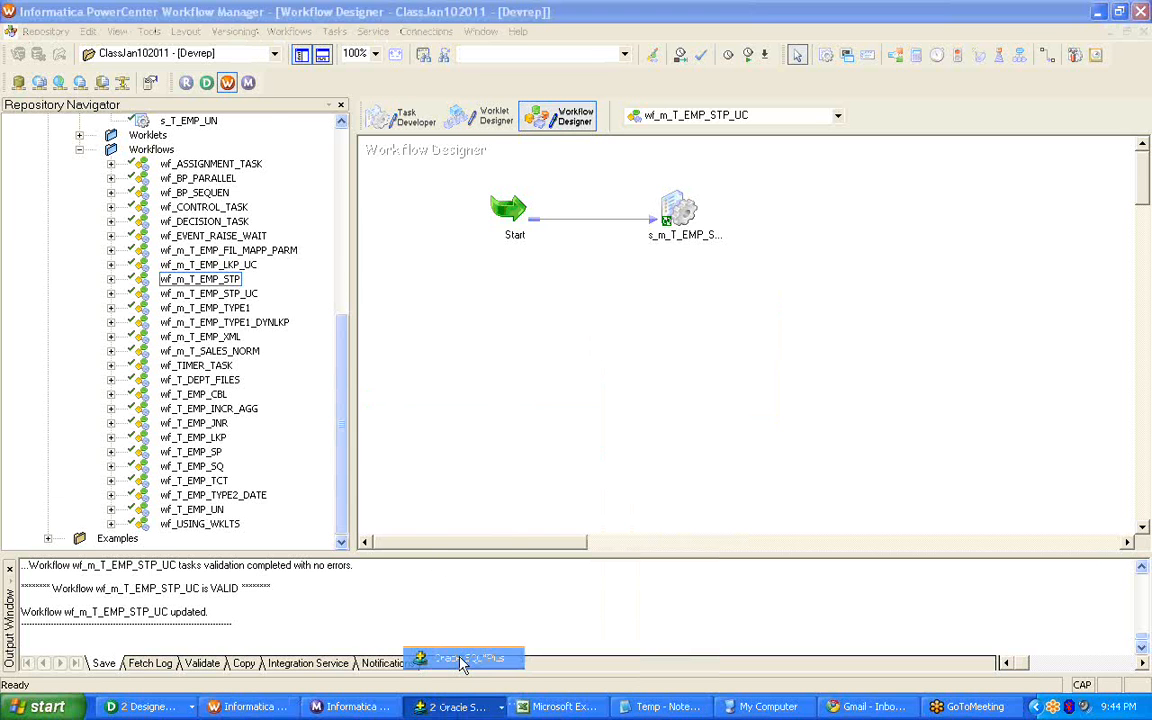
click(470, 655)
text(SHOW USER)
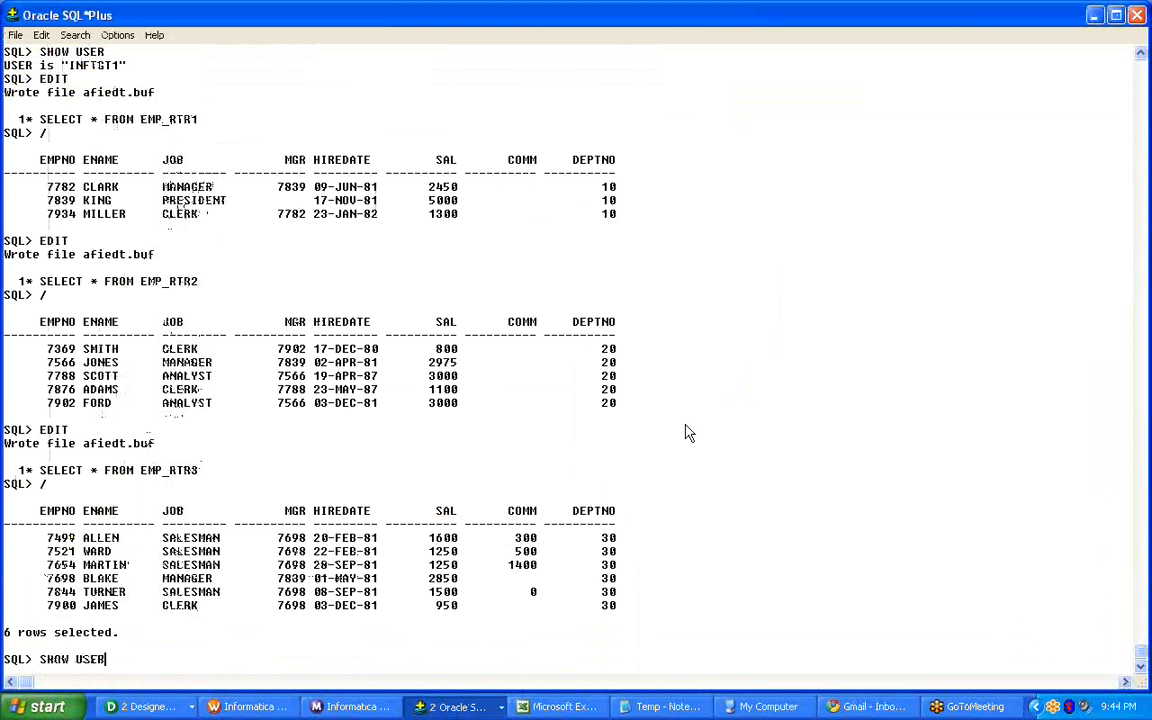
key(Return)
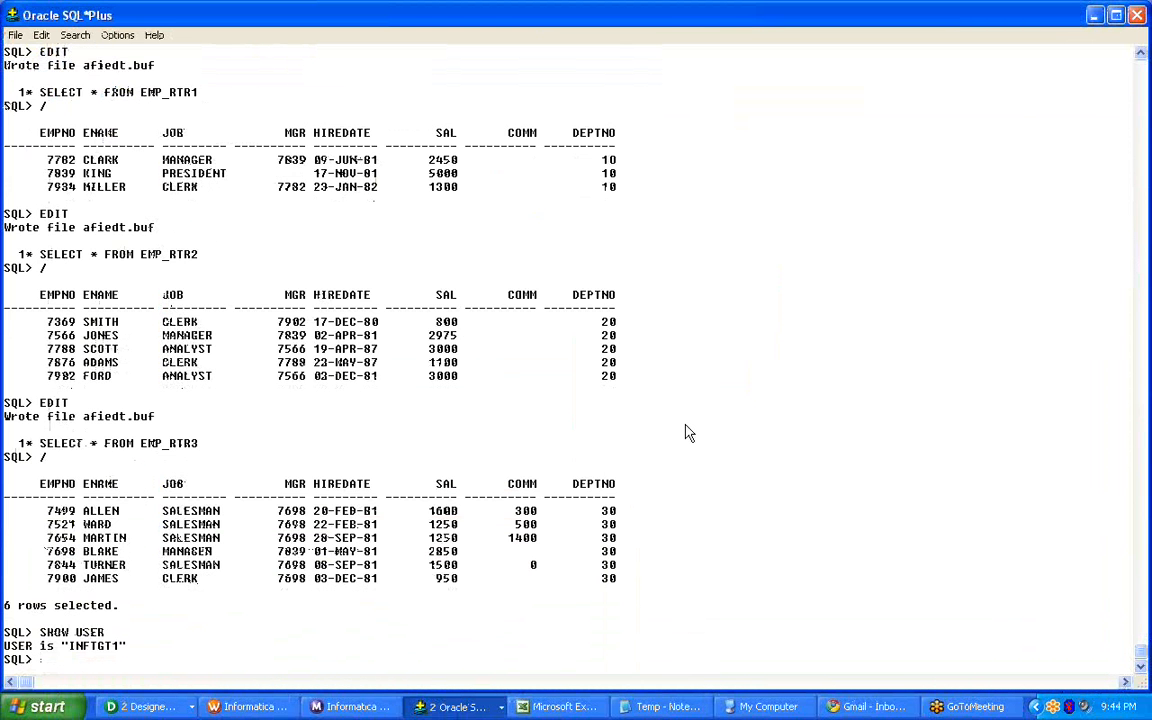
Connect to the INFTGT schema with the CONN command and enter the account password.
text(CONN I)
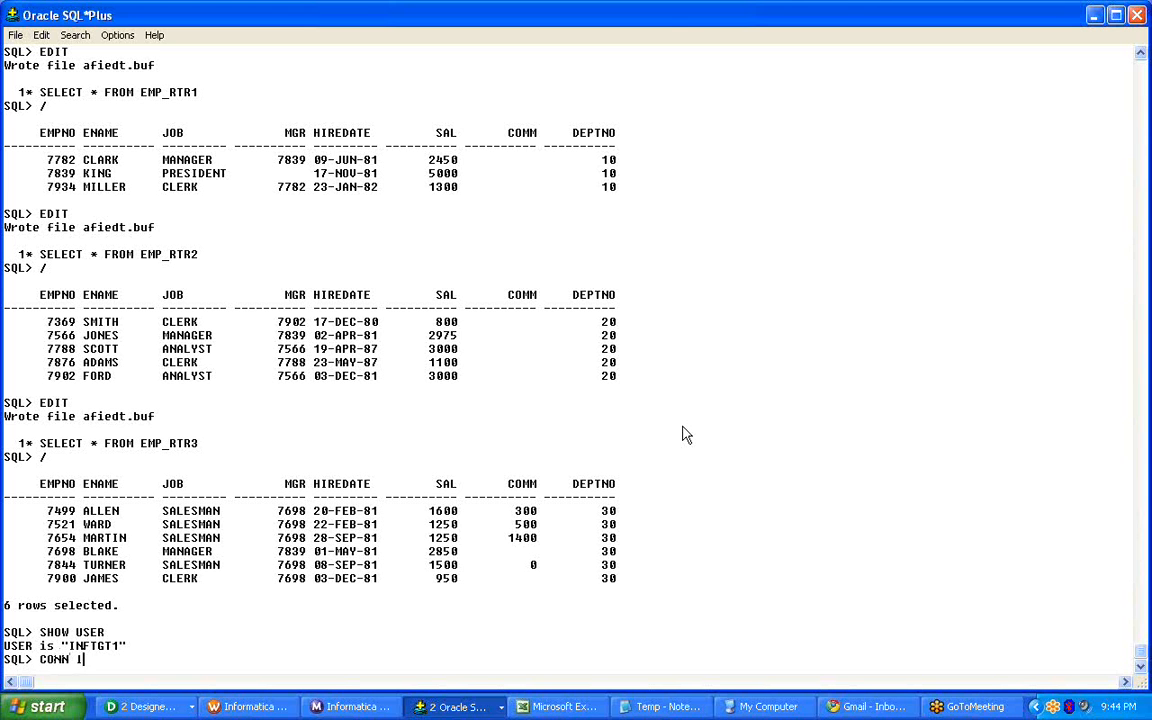
text(NFTGT)
key(Return)
text(******)
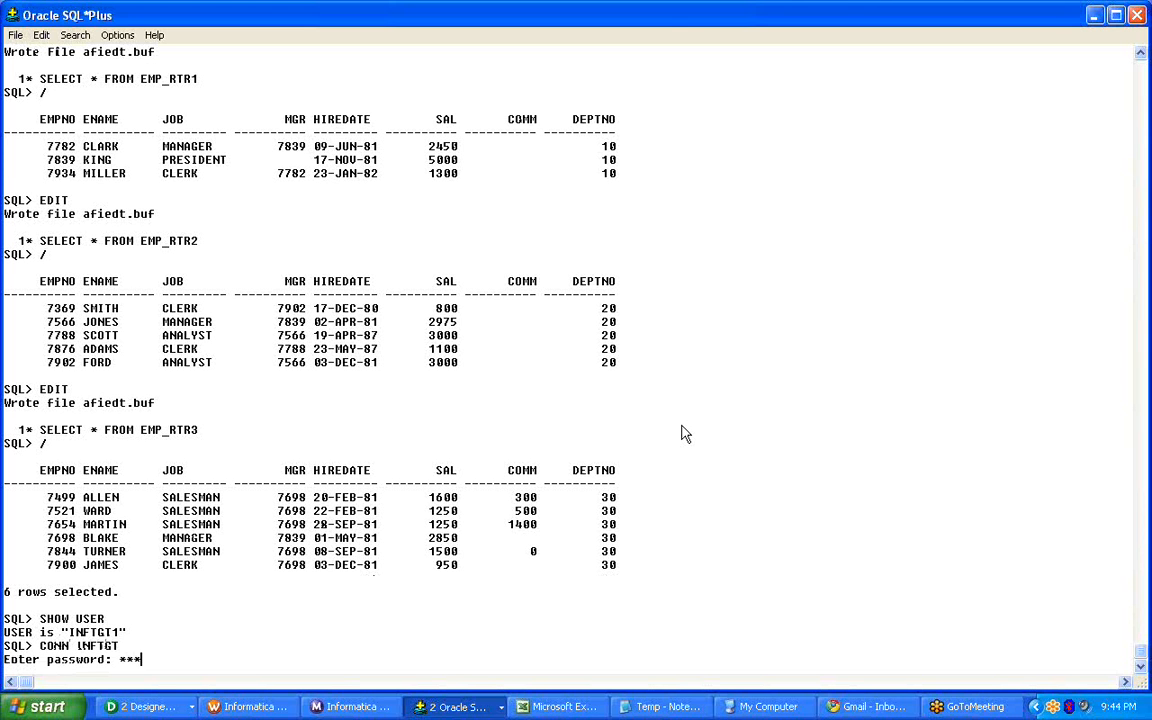
key(Return)
Run SELECT * FROM T_EMP_STP; to view all rows of the target table.
text(SELE)
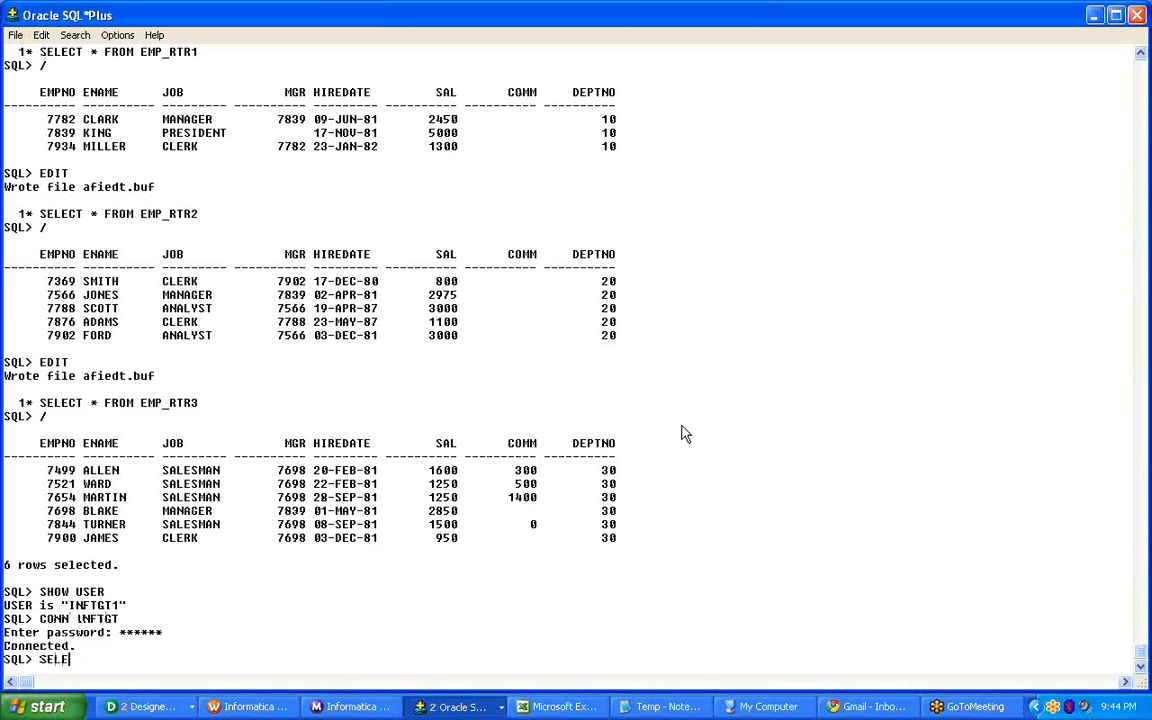
text(CT * FROM T_EMP_STP;)
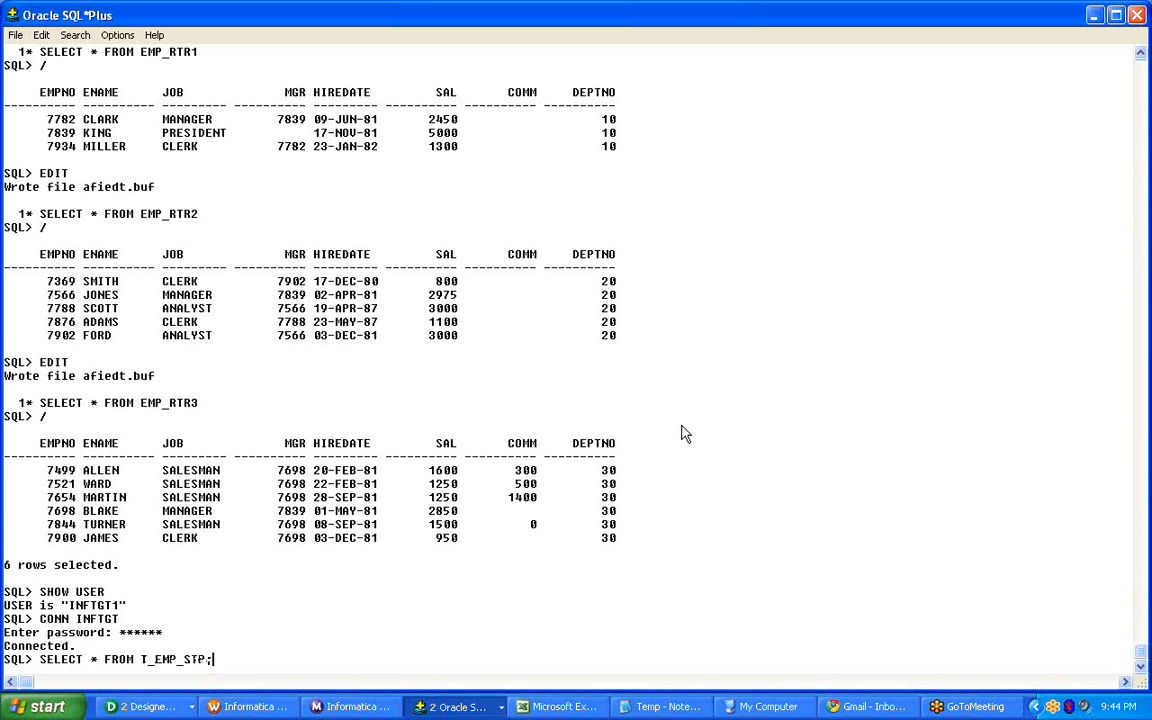
key(Return)
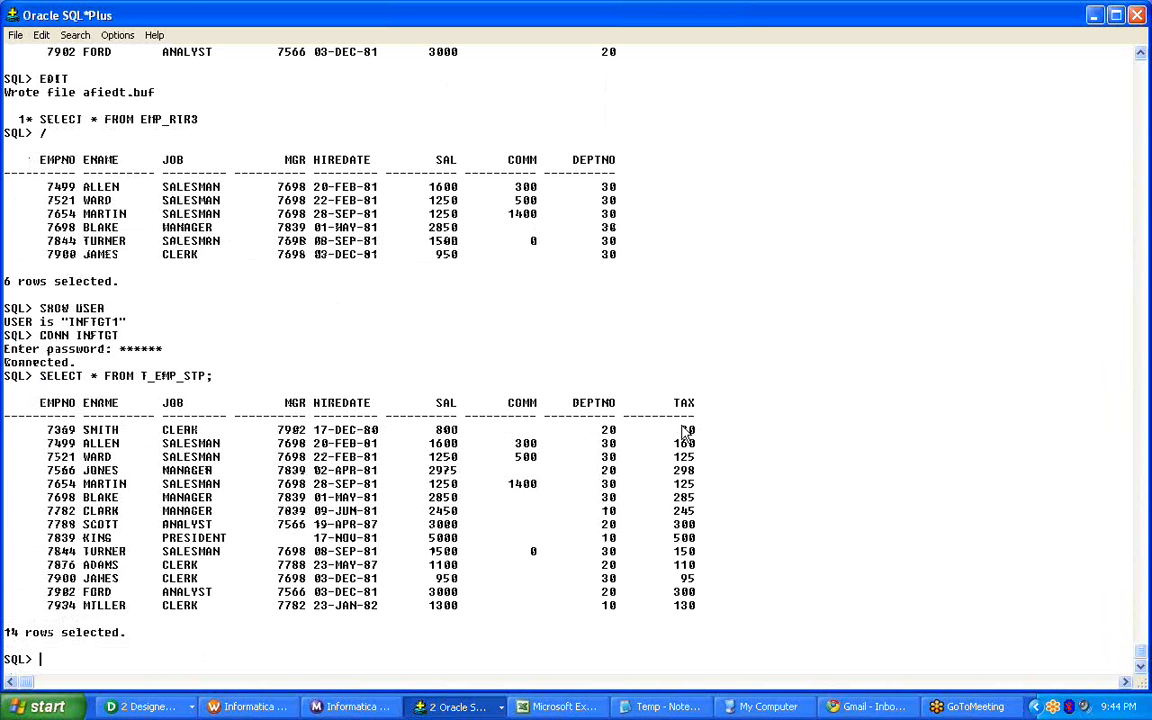
text(TRU)
key(BackSpace)
key(BackSpace)
In Workflow Manager, enable the truncate target table option for T_EMP_STP in reusable session s_m_T_EMP_STP_UC and save it.
click(250, 707)
click(402, 117)
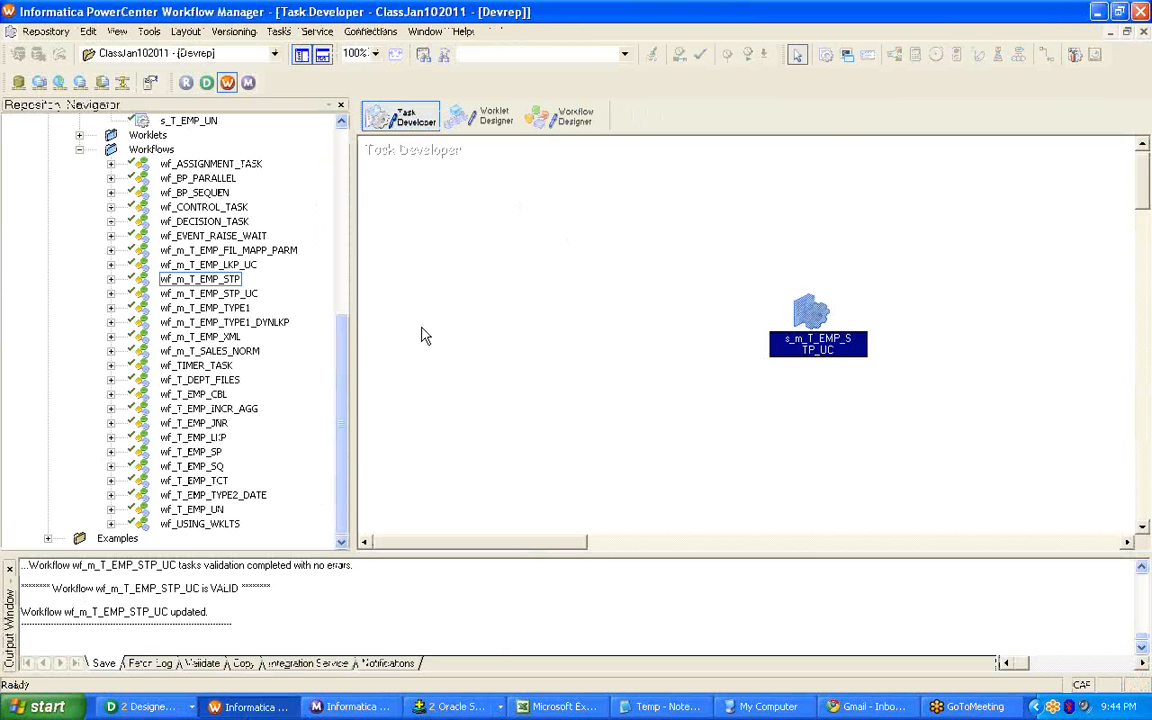
right_click(818, 307)
click(853, 316)
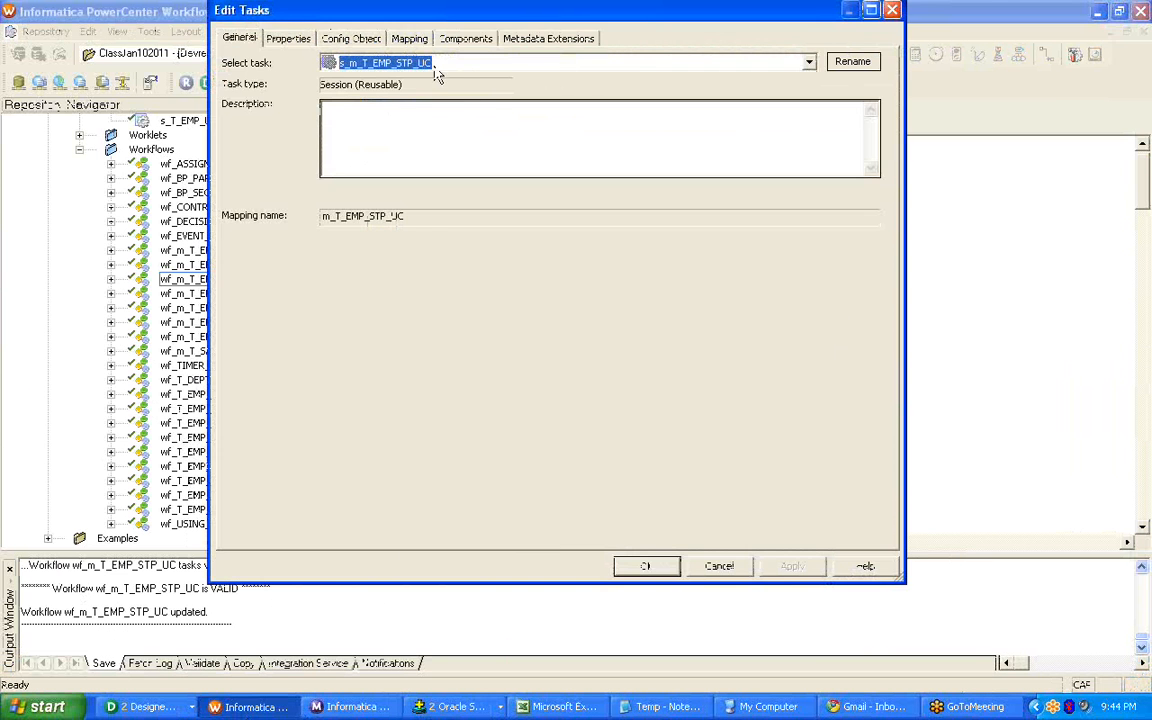
click(415, 38)
click(300, 207)
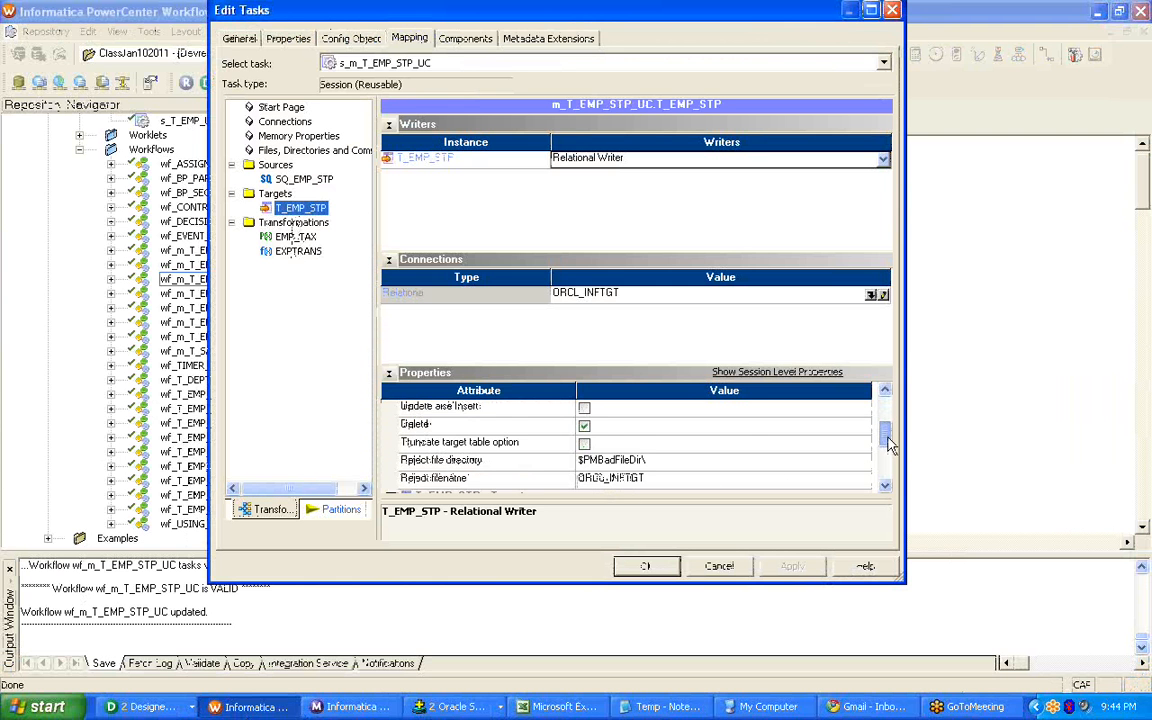
click(584, 443)
click(646, 566)
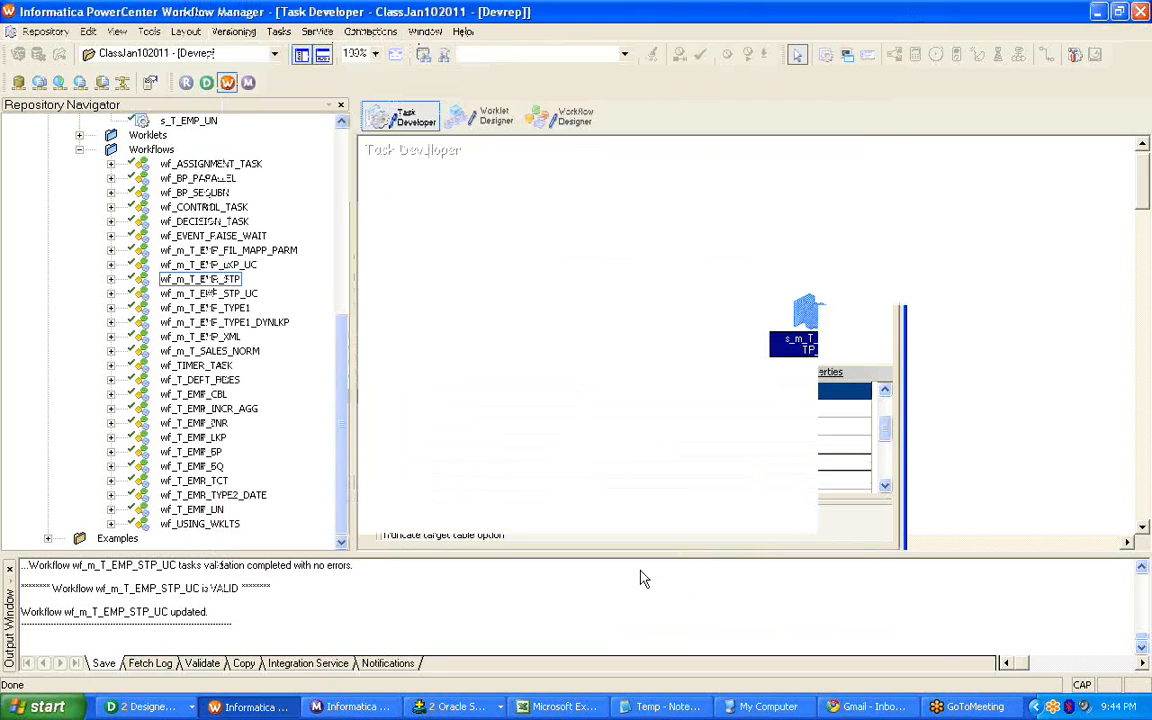
key(ctrl+s)
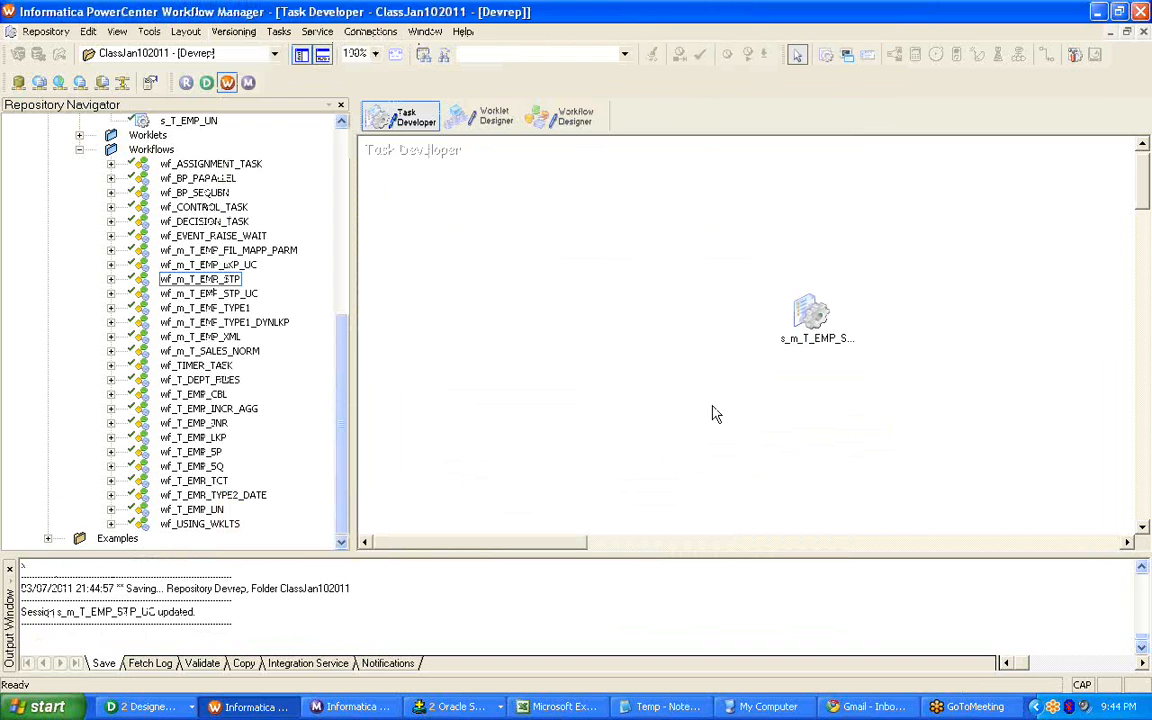
Start workflow wf_m_T_EMP_STP_UC from the Workflow Designer and close the s_m_T_EMP_LKP_UC properties in Workflow Monitor.
click(562, 116)
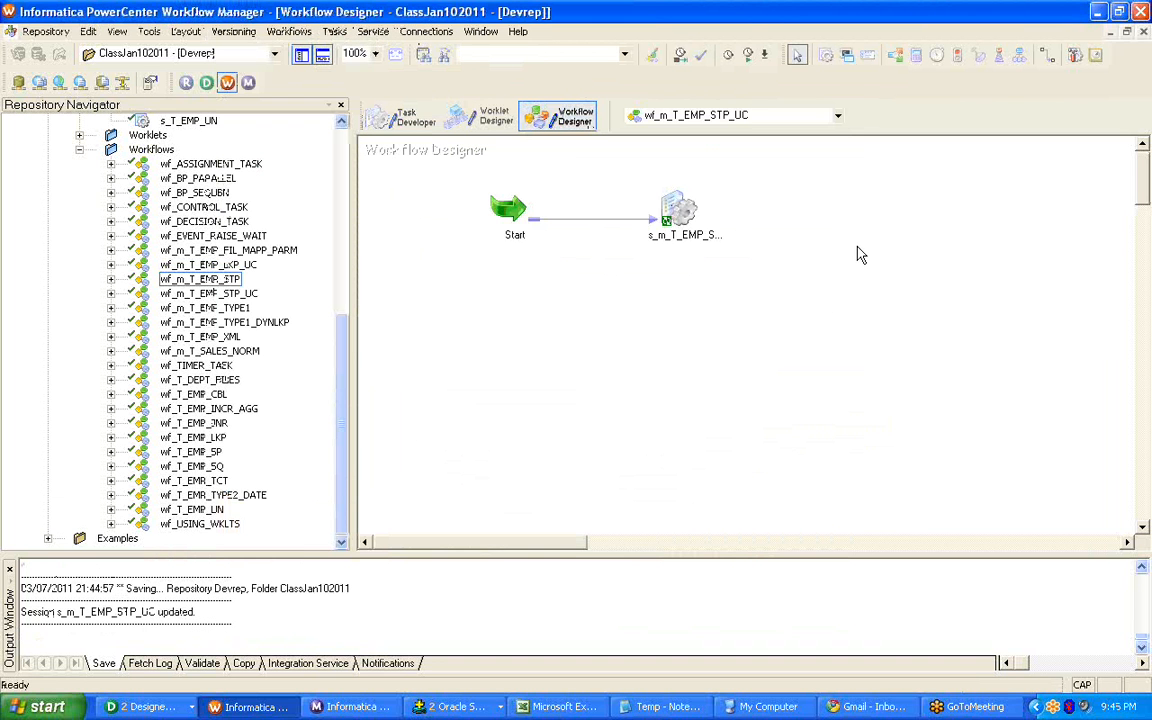
key(ctrl+s)
click(585, 385)
right_click(783, 176)
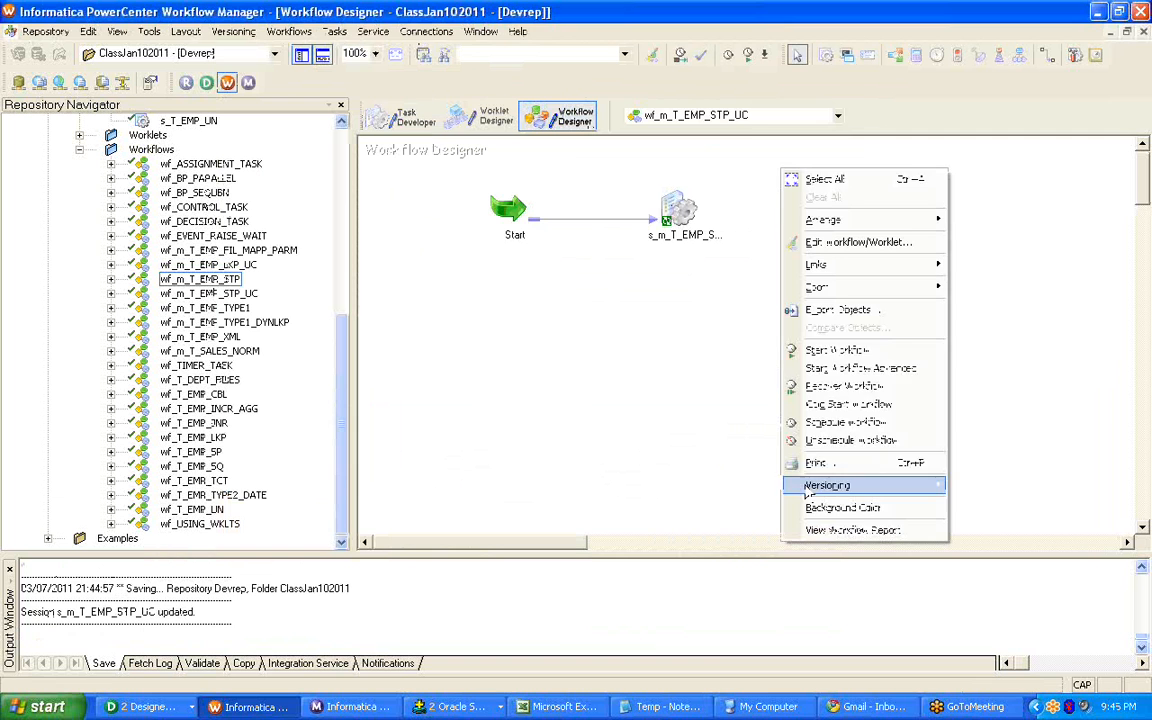
click(822, 349)
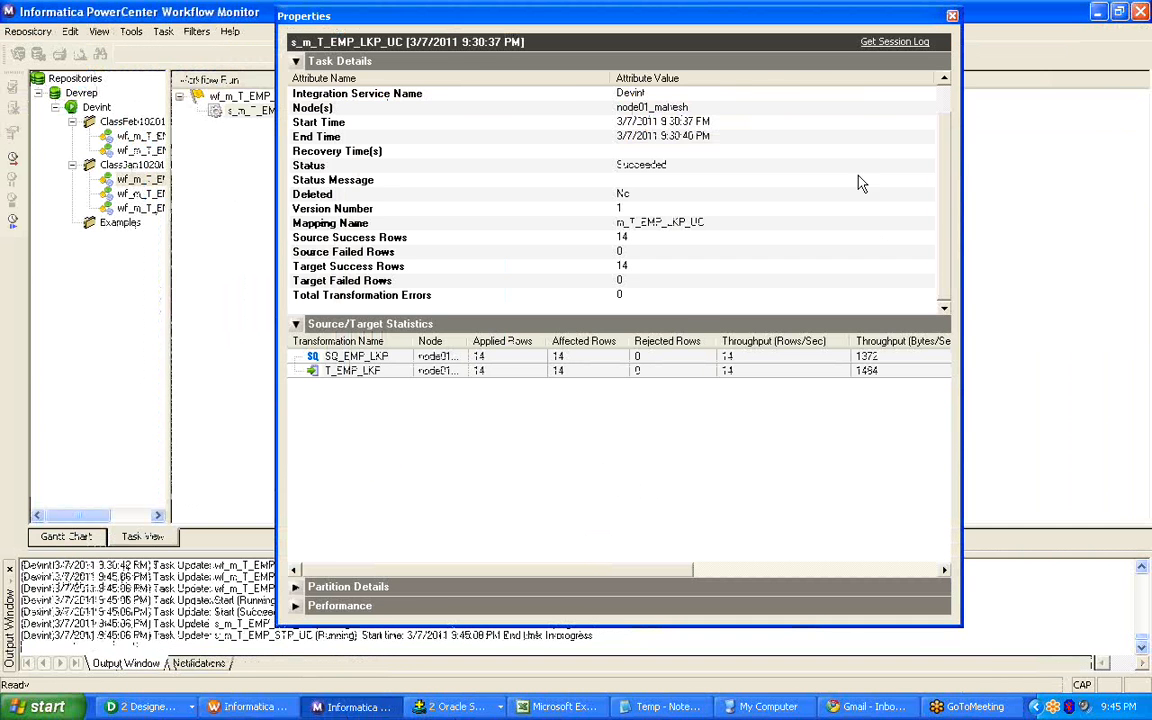
click(951, 16)
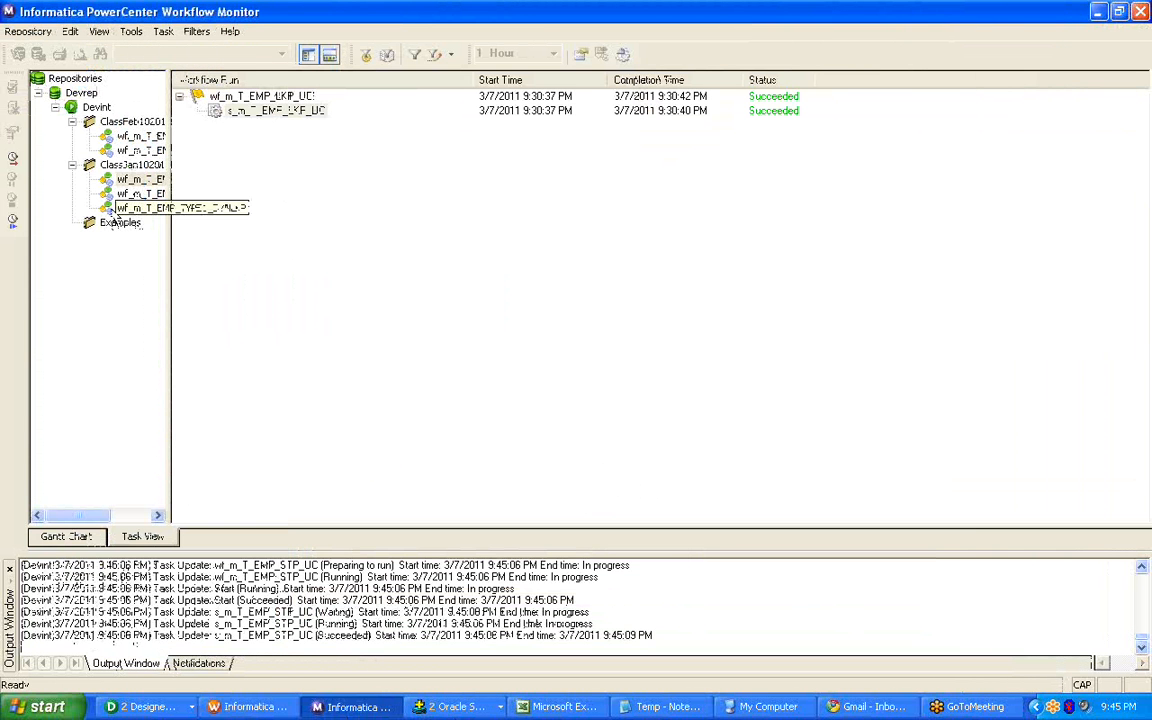
Open the run properties of session s_m_T_EMP_STP_UC under workflow wf_m_T_EMP_STP_UC and check its source and target success rows.
drag(170, 200, 296, 193)
click(163, 193)
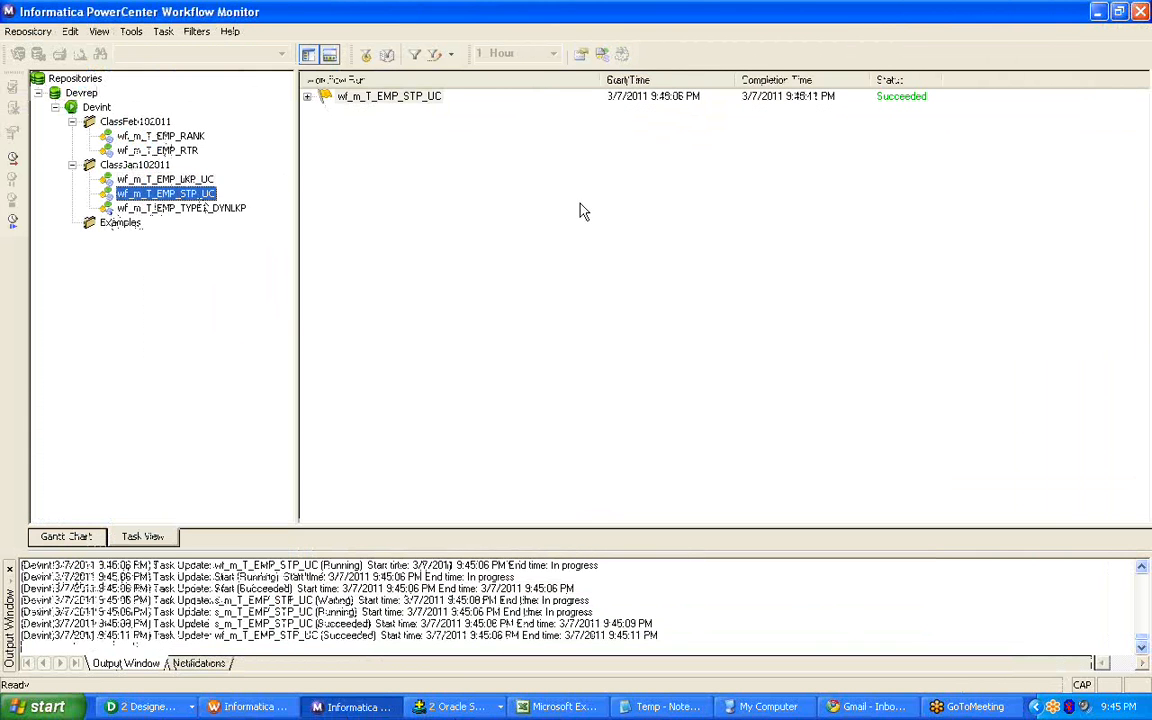
double_click(403, 100)
click(408, 112)
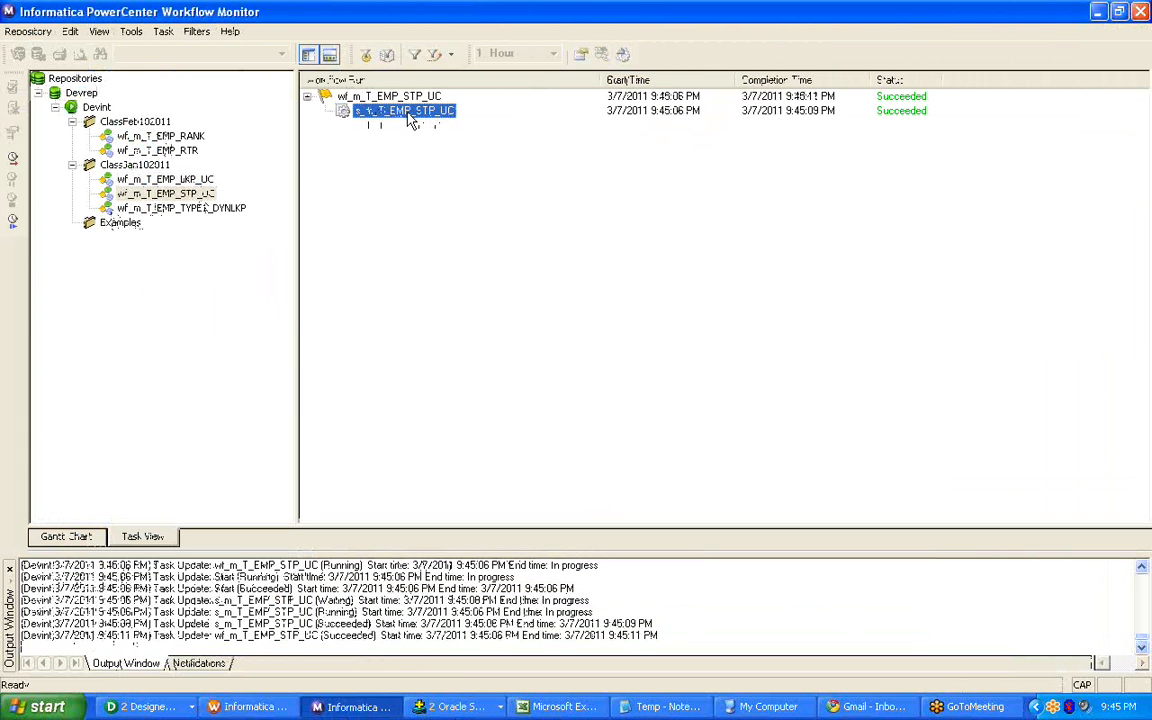
right_click(410, 118)
click(447, 307)
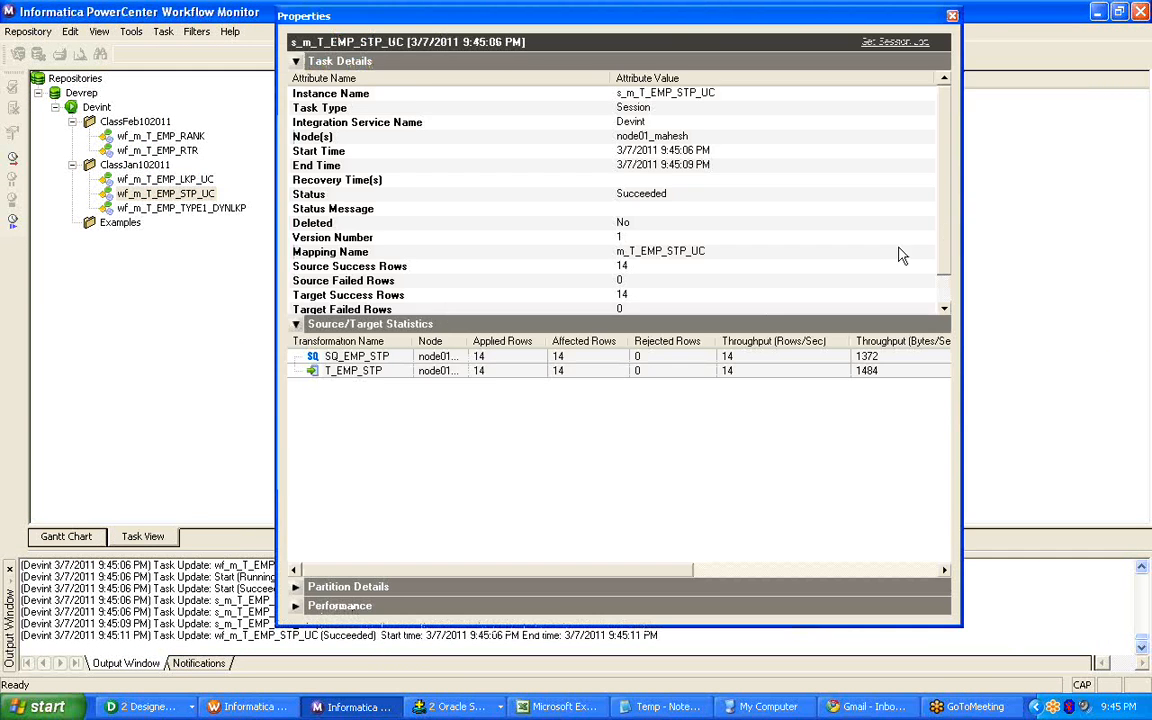
scroll(947, 194, down, 1)
click(669, 265)
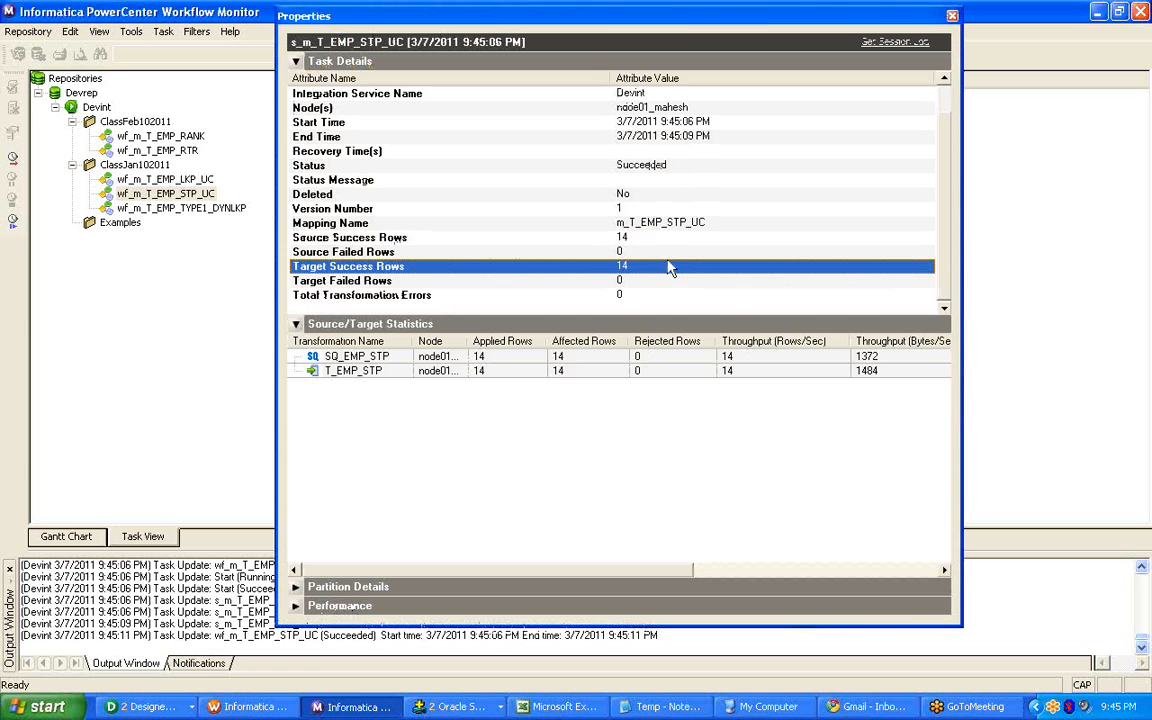
click(598, 237)
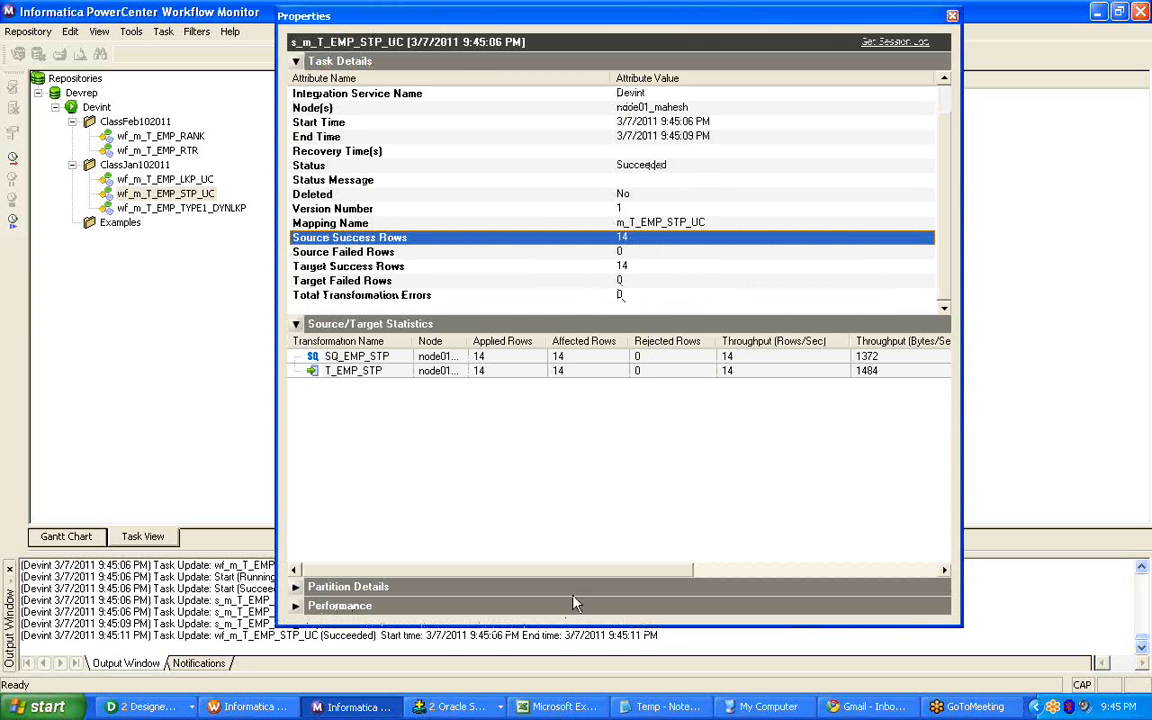
Switch to Oracle SQL*Plus and rerun the buffered query on T_EMP_STP to check the loaded rows.
click(455, 706)
click(440, 660)
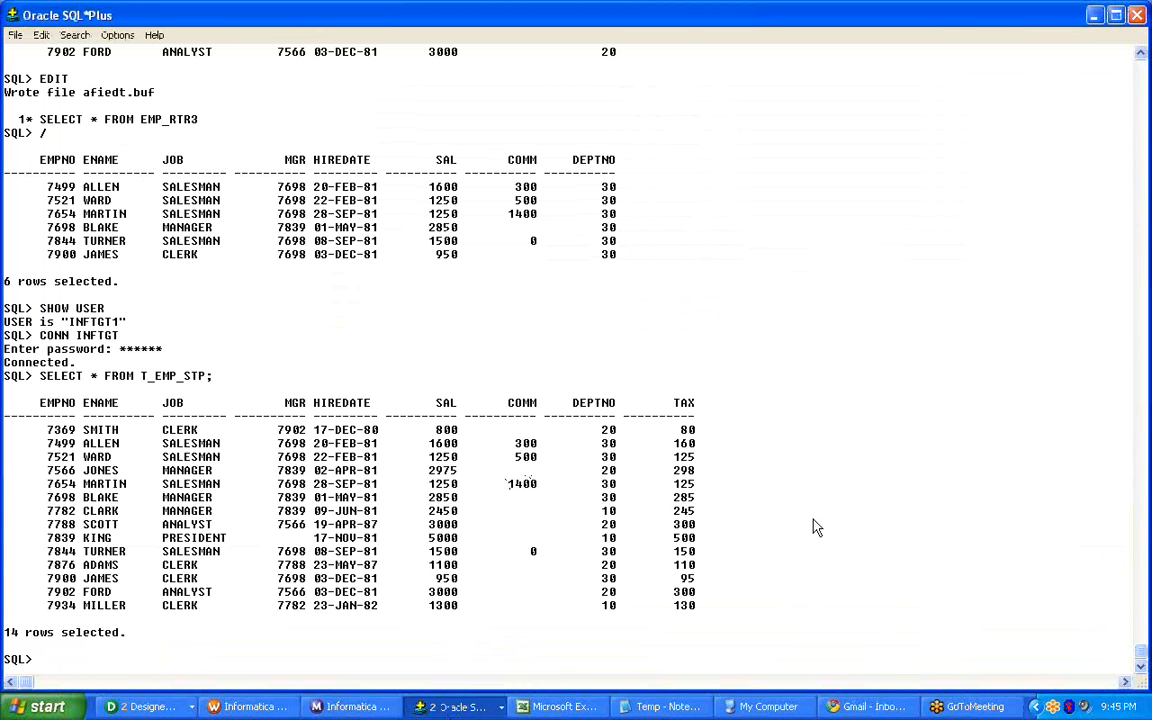
text(/)
key(Return)
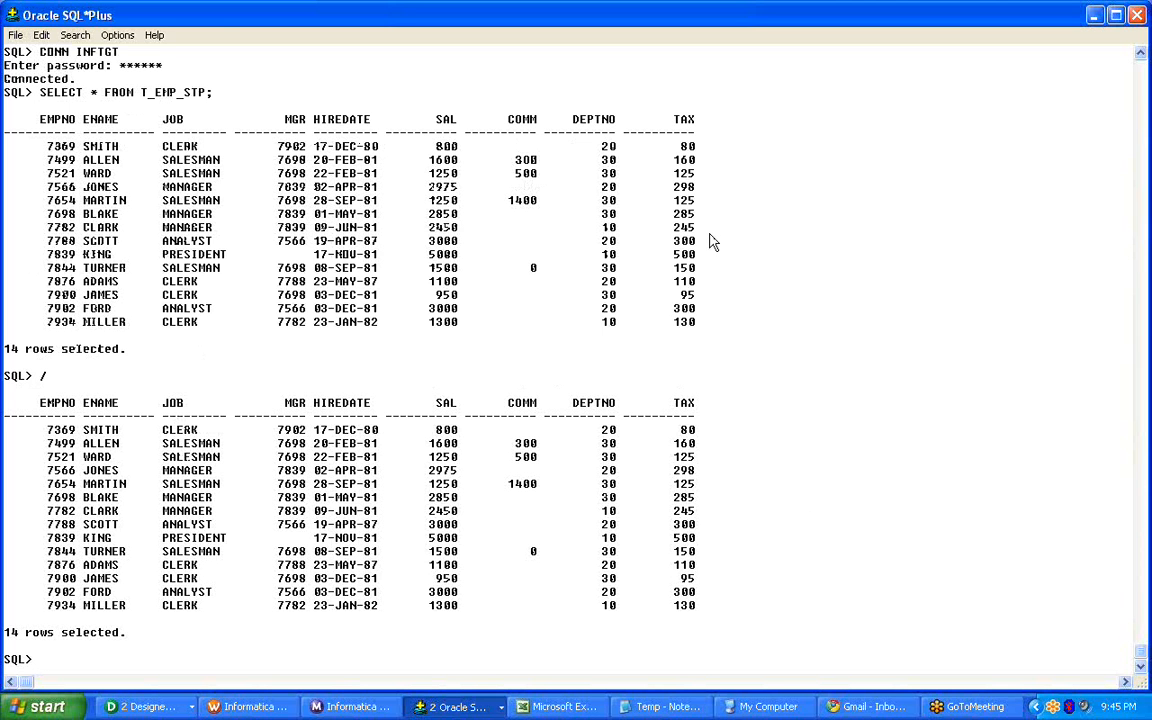
Switch to Designer, hide the Repository Navigator and arrange all objects of mapping m_T_EMP_STP_UC in expanded form.
click(145, 704)
click(145, 684)
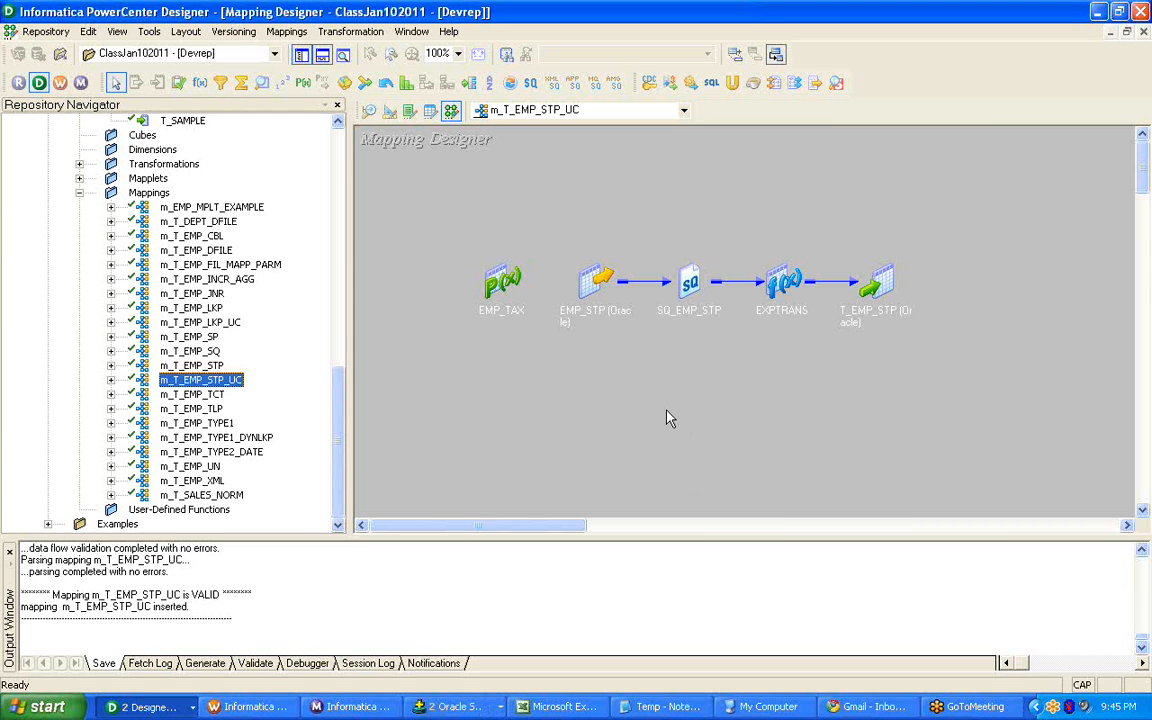
click(300, 56)
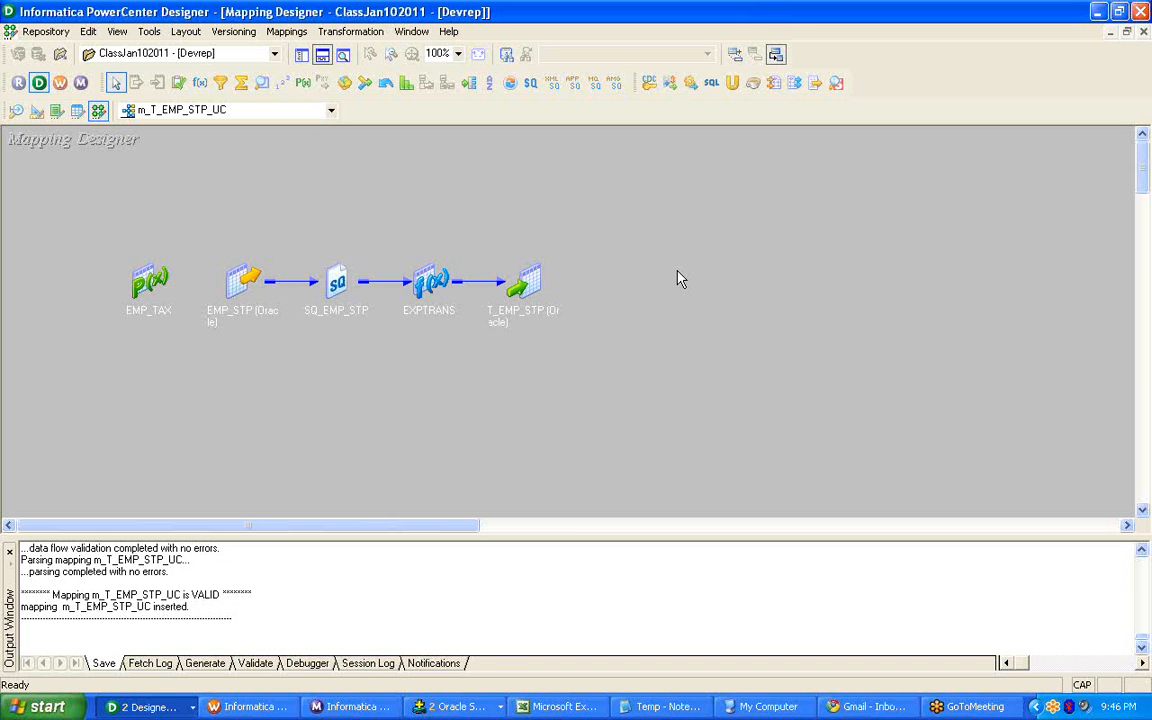
right_click(566, 198)
click(630, 284)
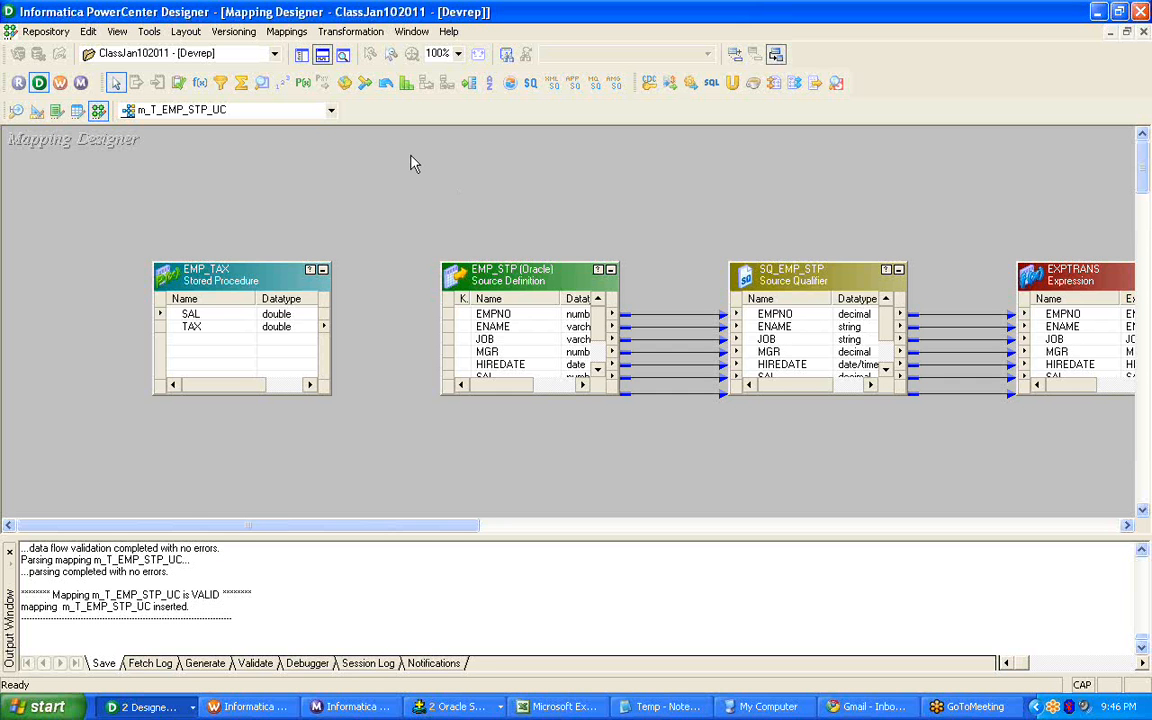
Try to save the ClassJan102011 folder with mapping m_T_EMP_STP_UC open.
click(321, 55)
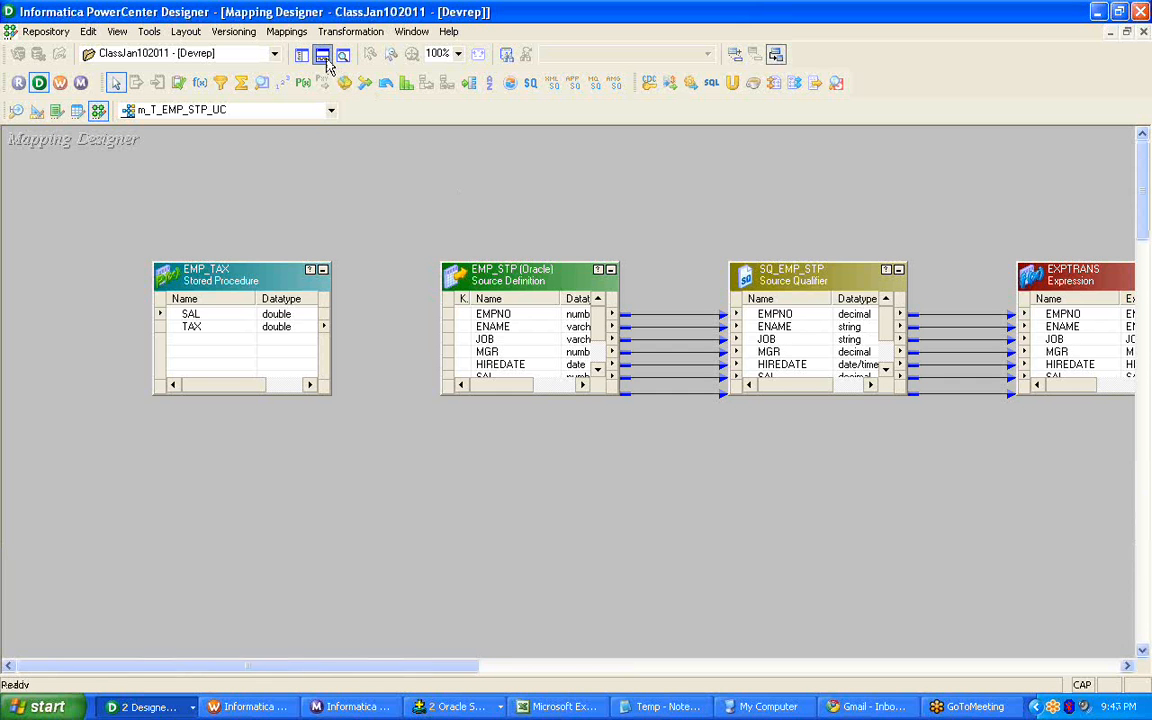
click(325, 57)
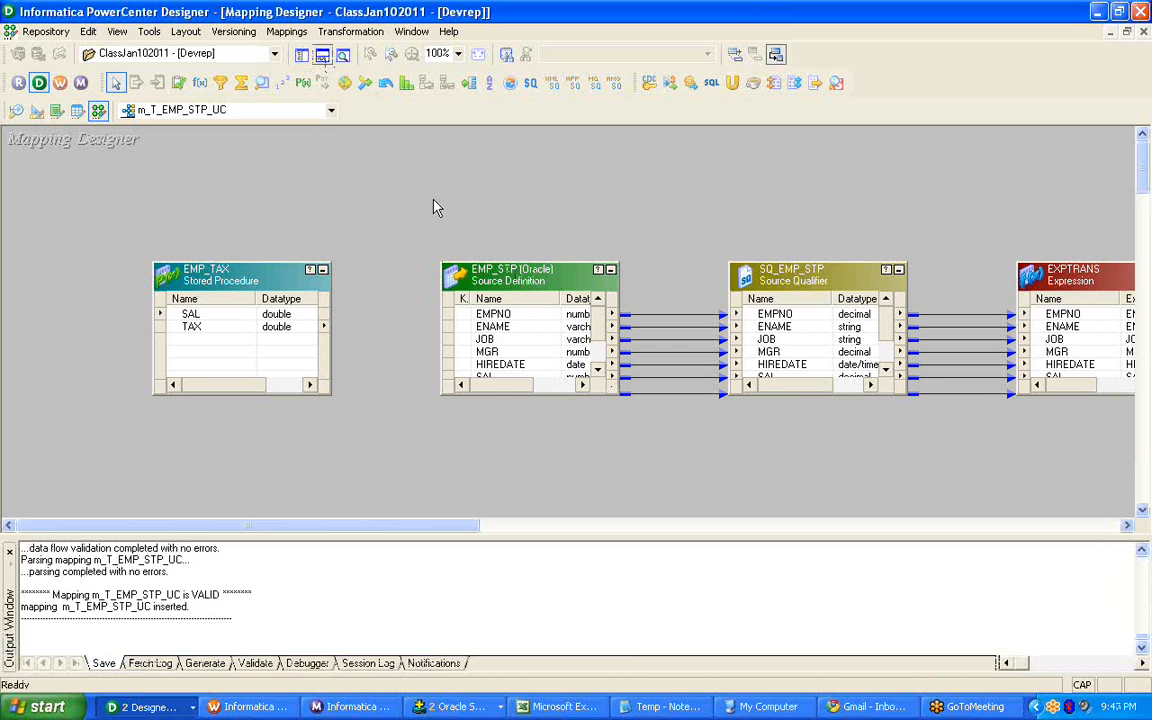
key(ctrl+s)
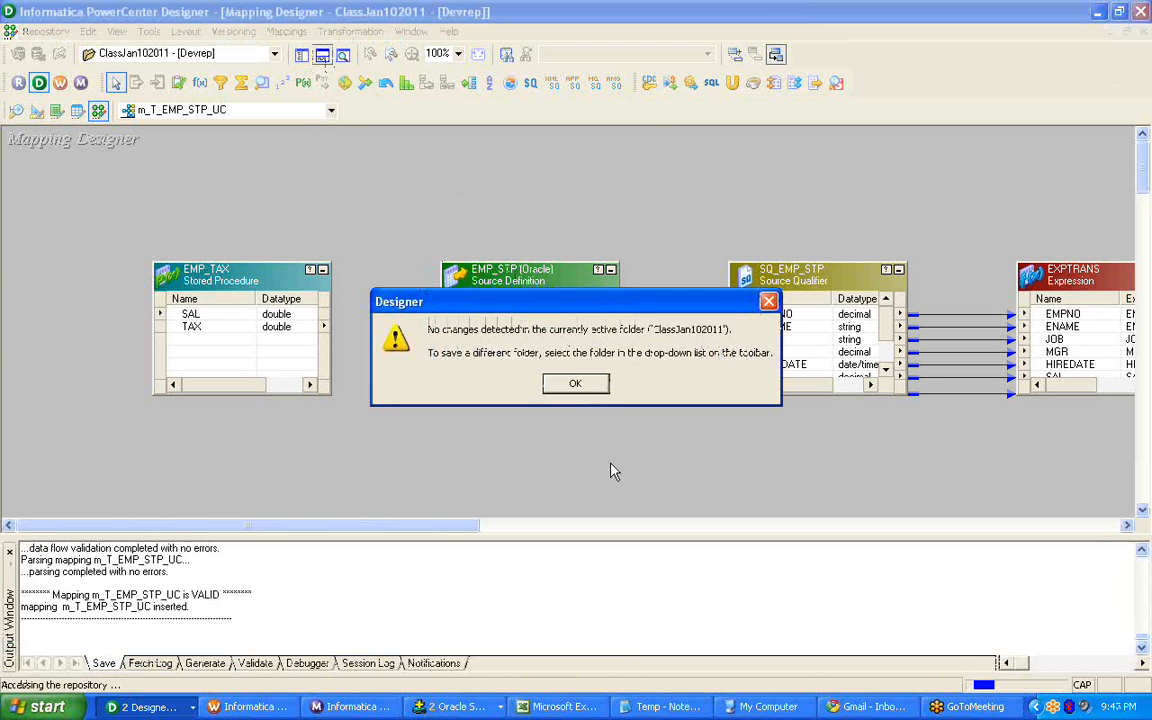
click(577, 385)
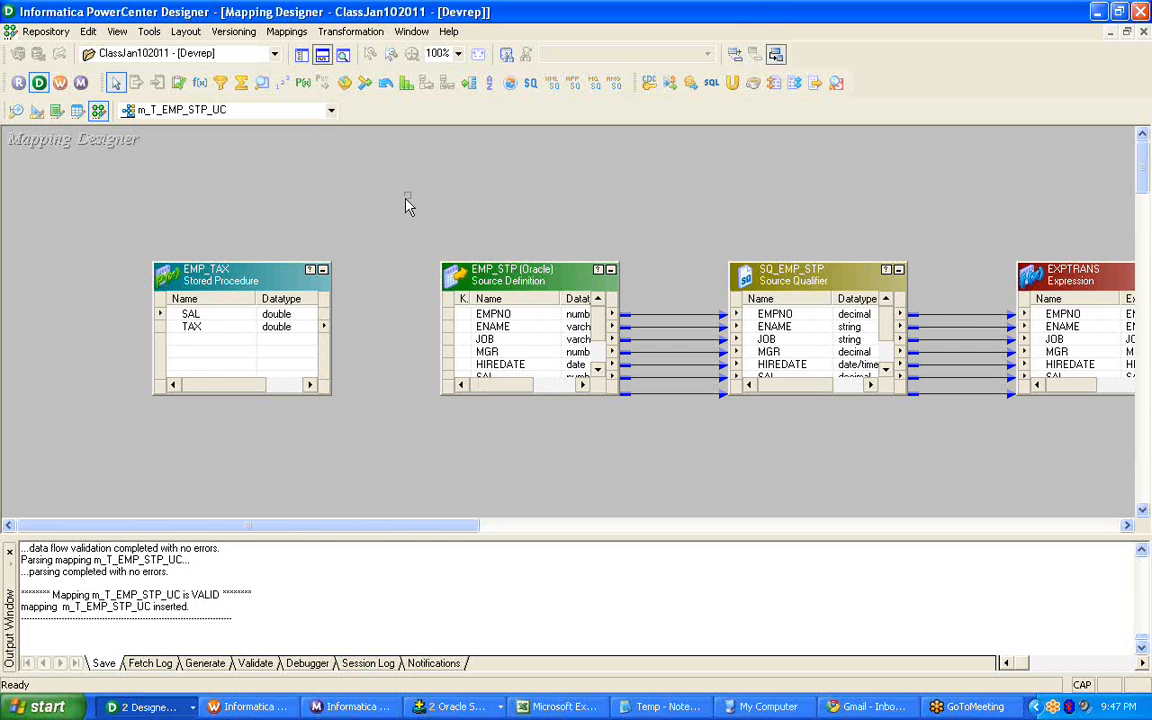
click(302, 58)
click(302, 58)
click(322, 55)
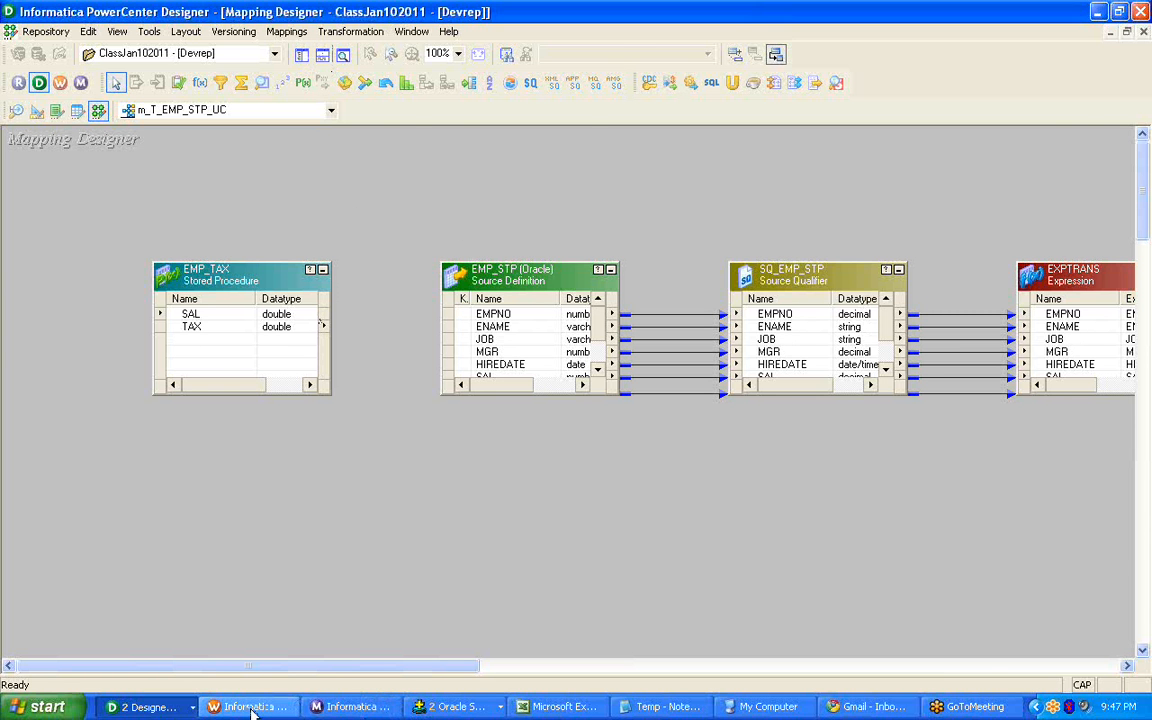
click(286, 708)
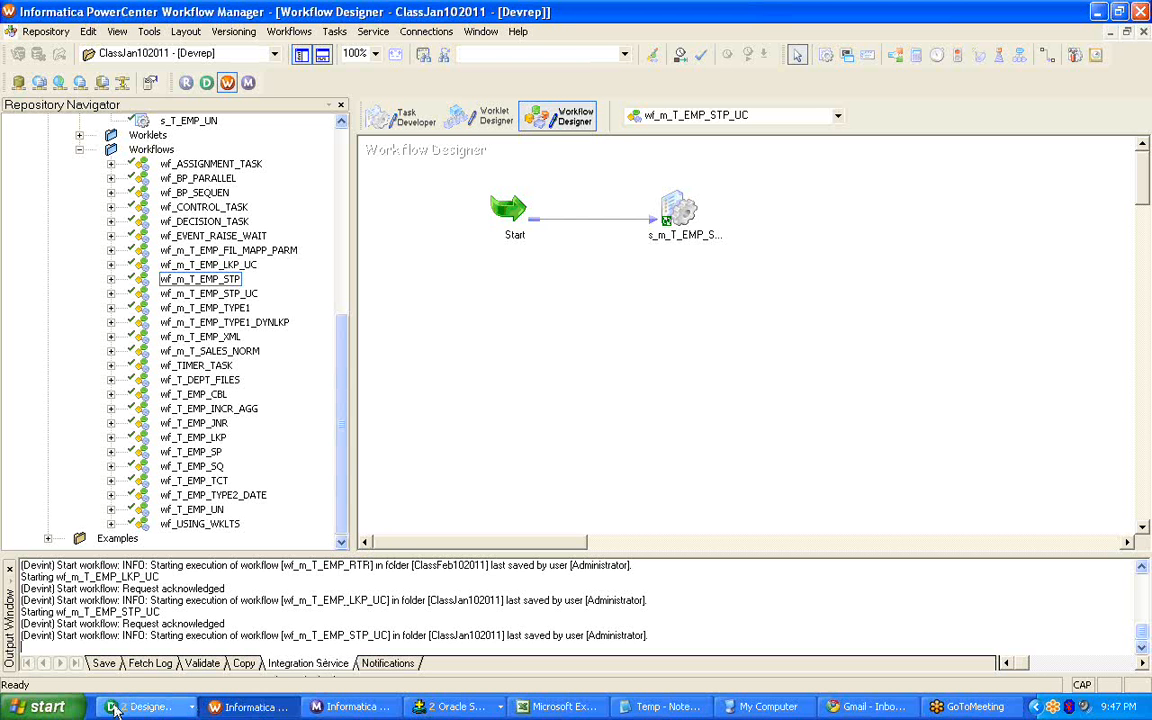
click(145, 707)
click(140, 679)
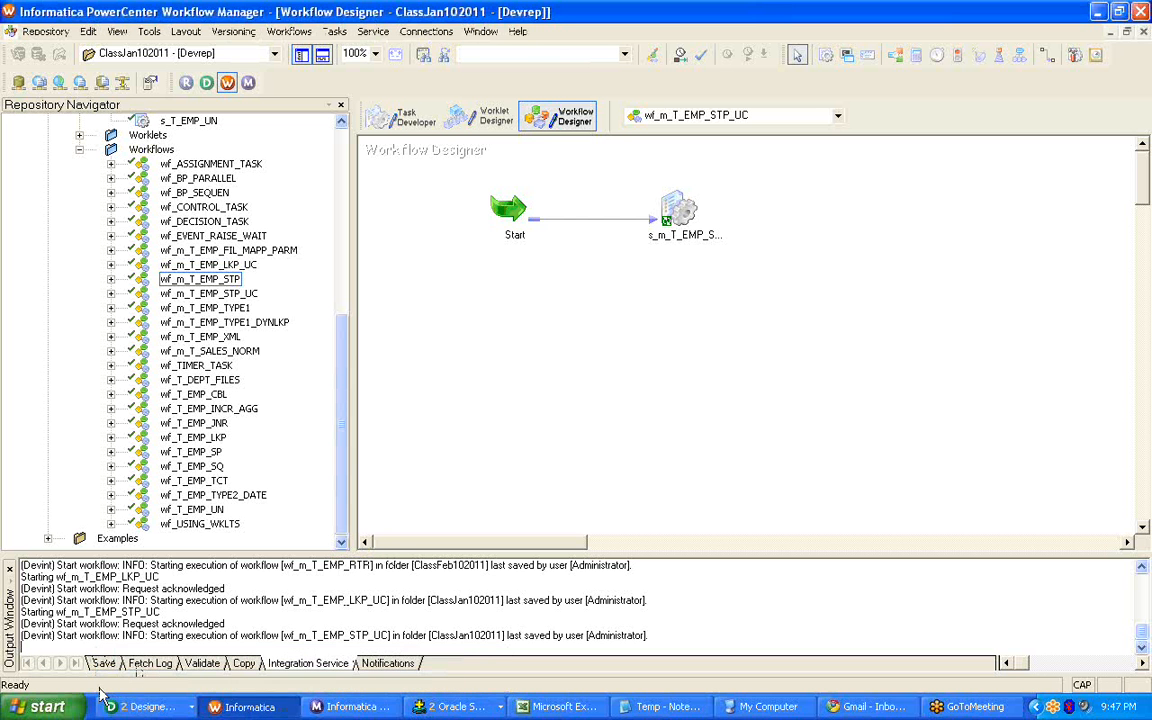
click(138, 707)
click(136, 684)
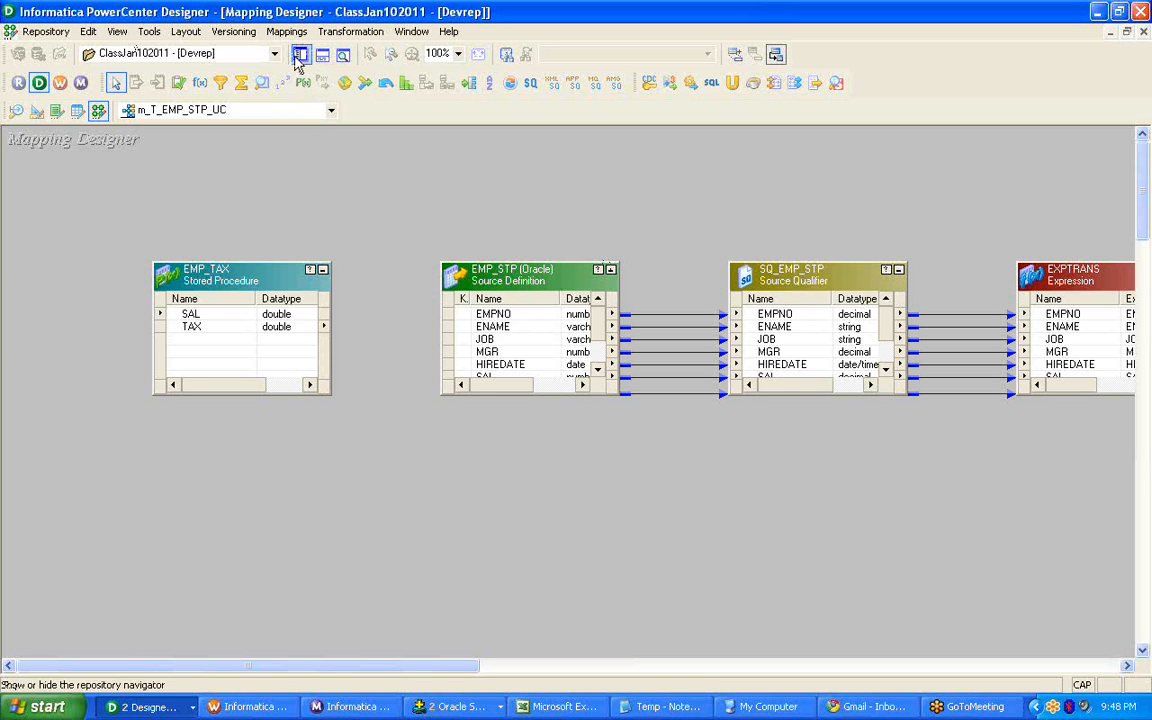
Show the Repository Navigator and look through the FlatFile sources dept and SALES_NORM in the ClassJan102011 folder.
click(300, 55)
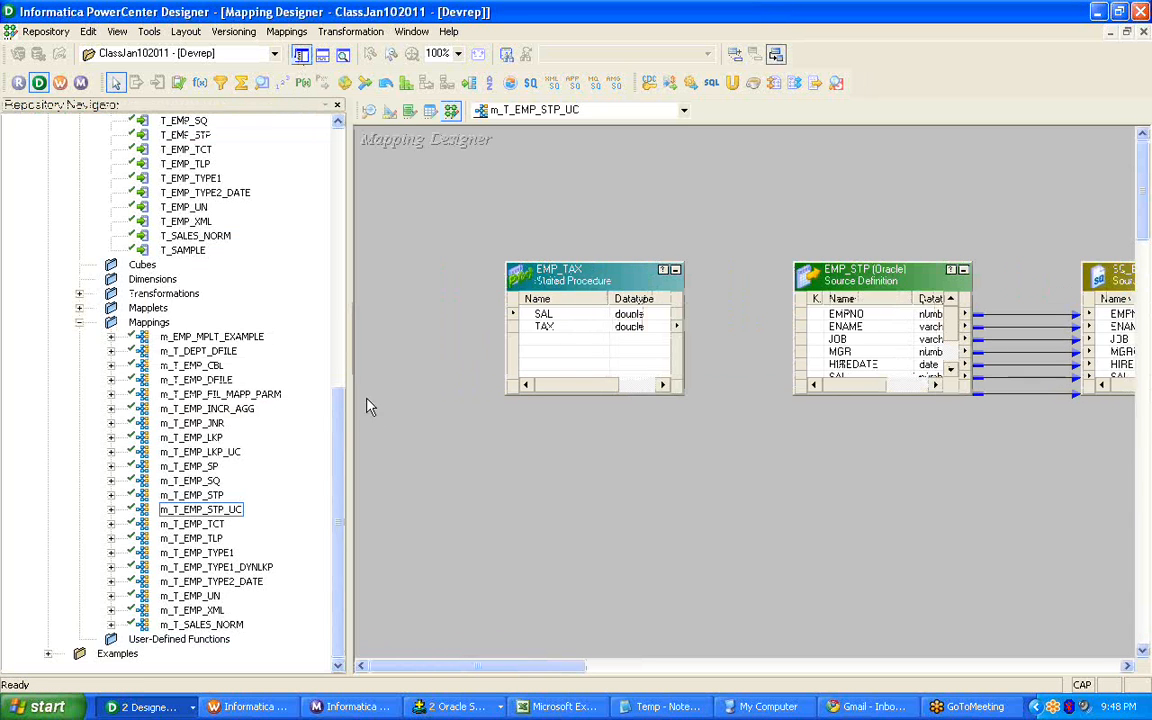
drag(339, 430, 330, 168)
click(186, 223)
double_click(173, 208)
click(434, 110)
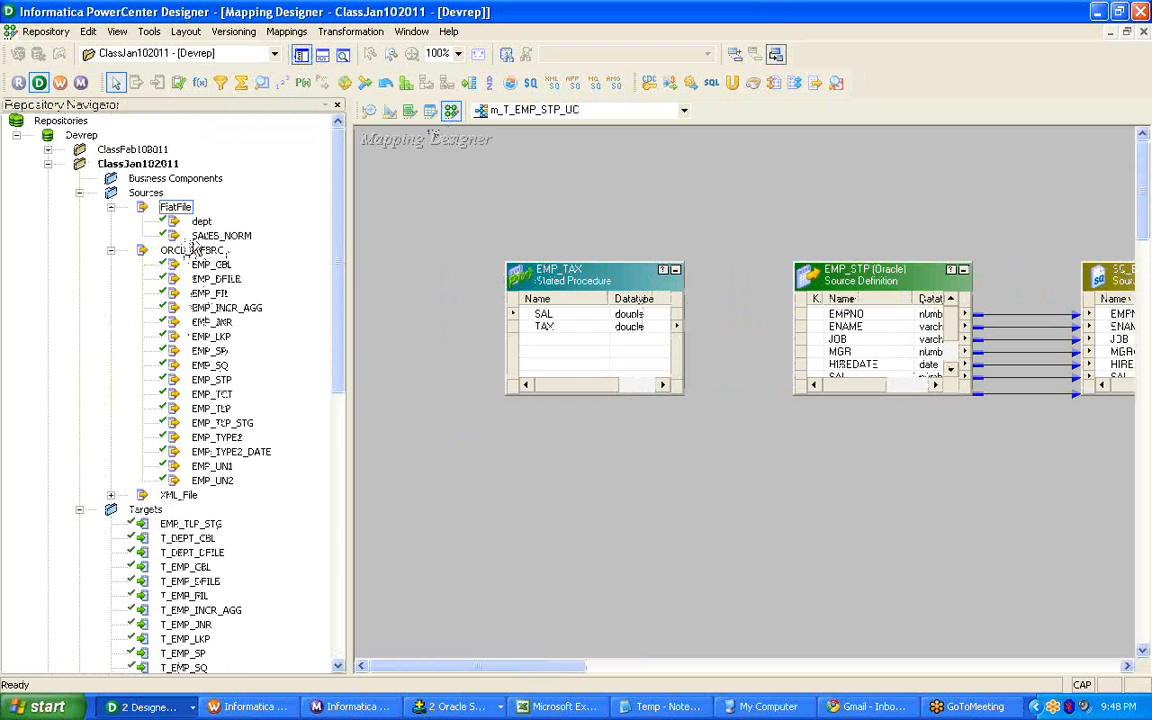
click(200, 236)
click(190, 221)
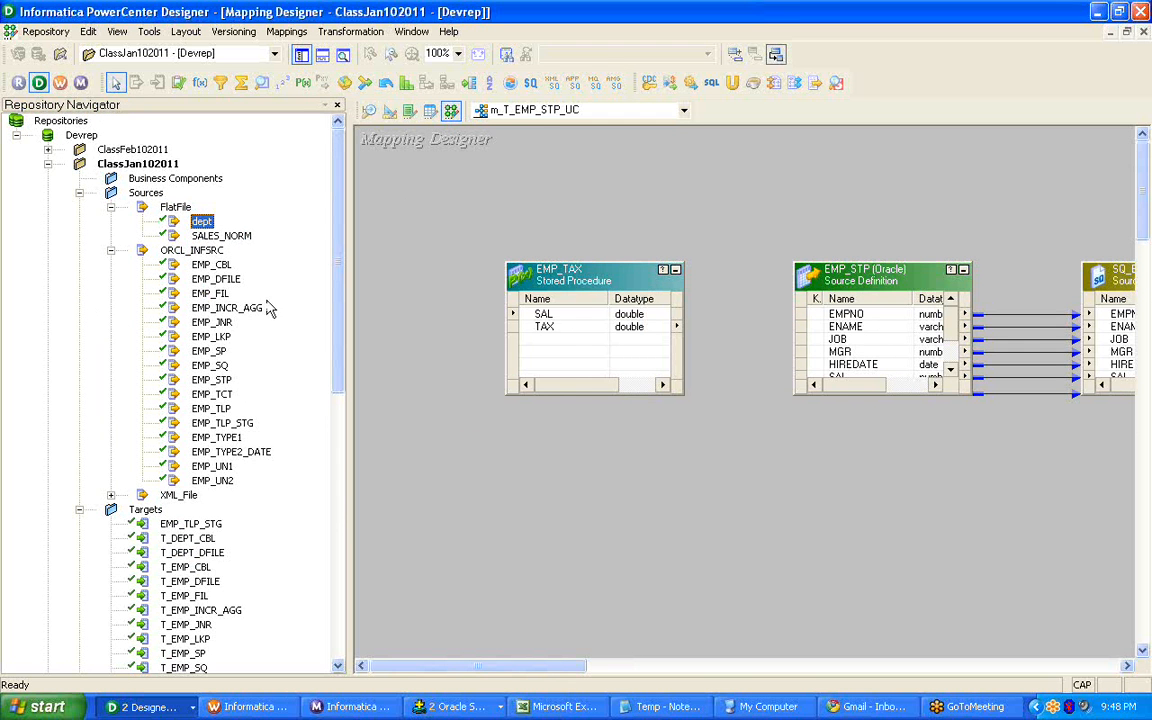
Open the existing mapping m_T_EMP_DFILE from the ClassJan102011 mappings in the Mapping Designer.
drag(340, 275, 352, 545)
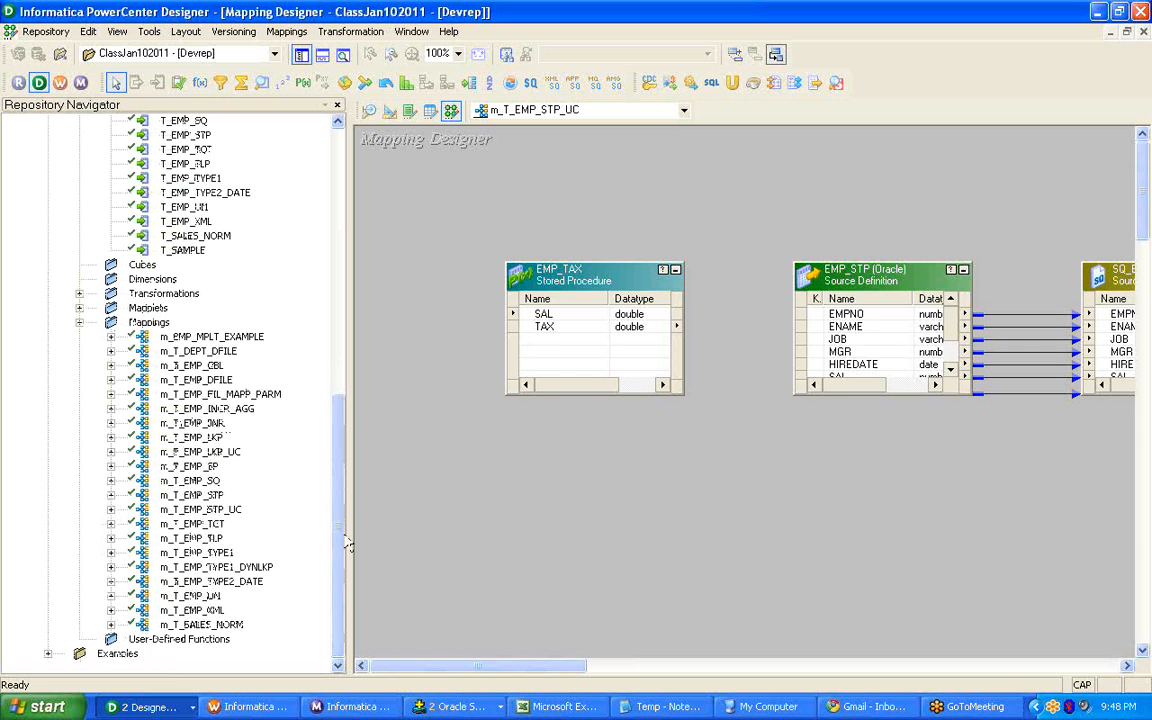
click(200, 351)
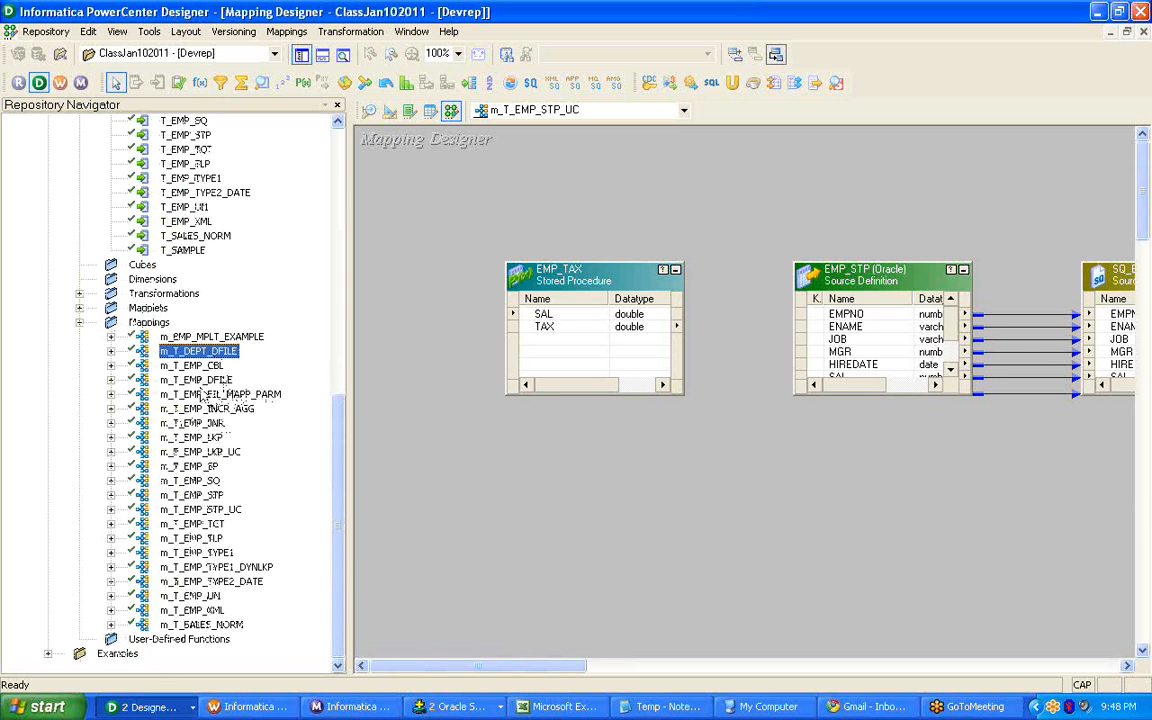
click(210, 380)
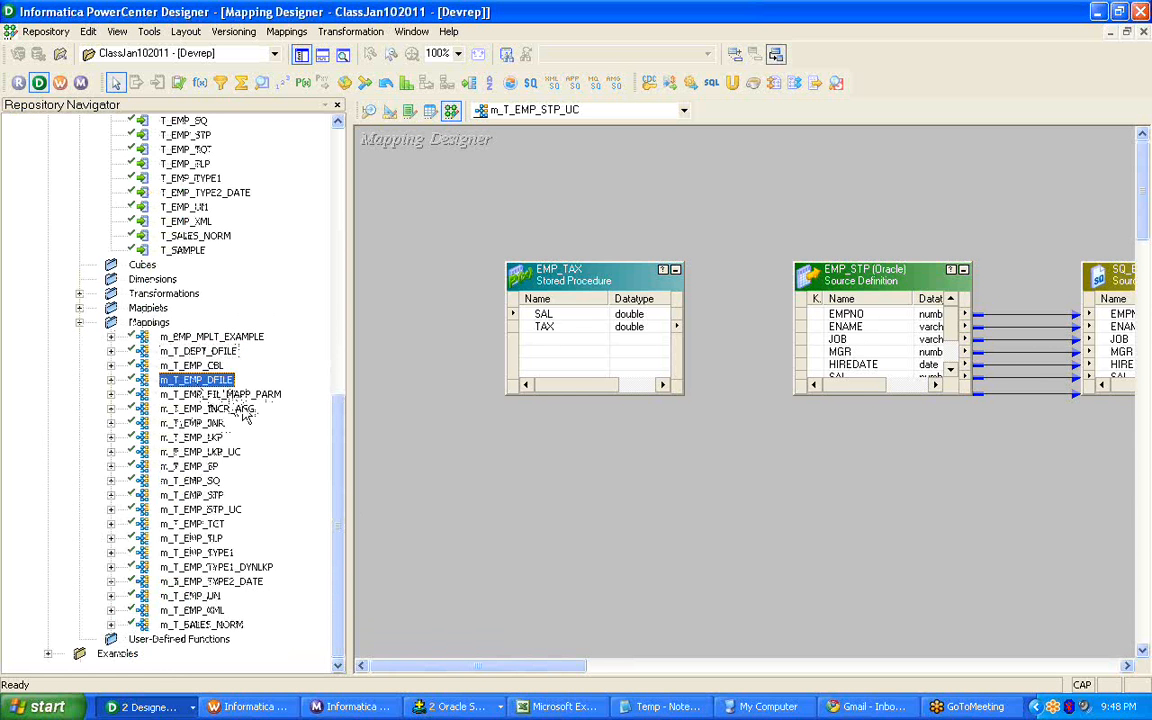
right_click(207, 381)
click(254, 438)
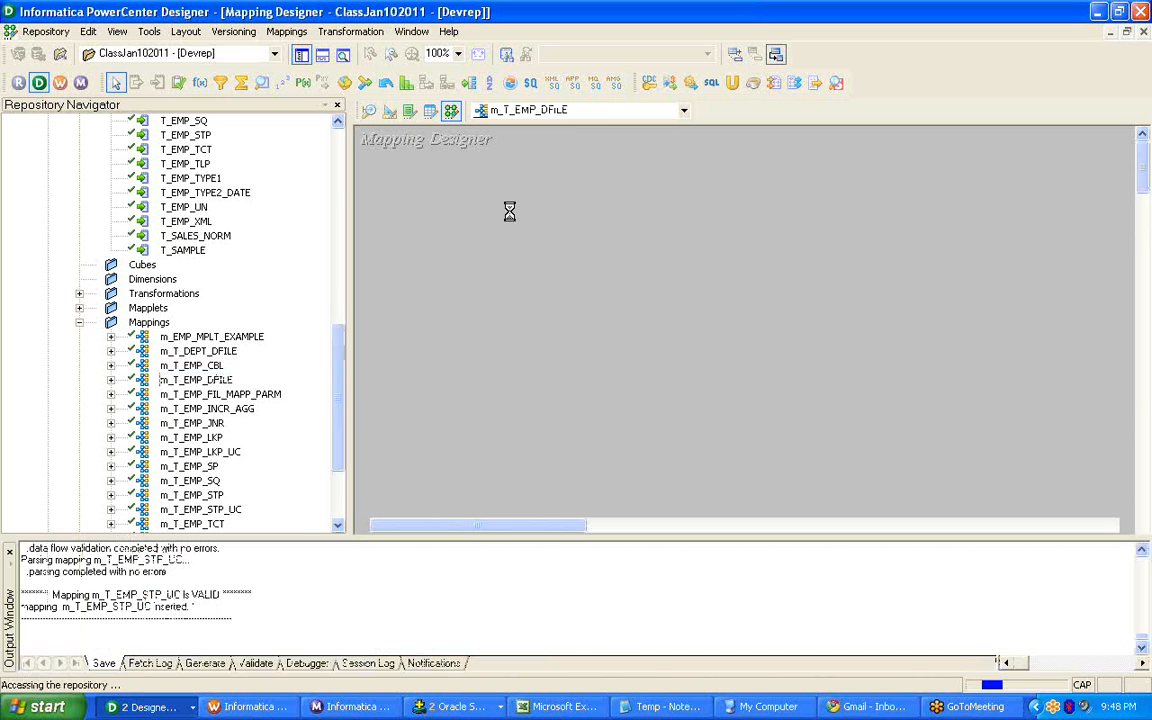
Arrange all objects of m_T_EMP_DFILE in expanded form with the navigator hidden, and enlarge target T_EMP_DFILE upward.
click(301, 55)
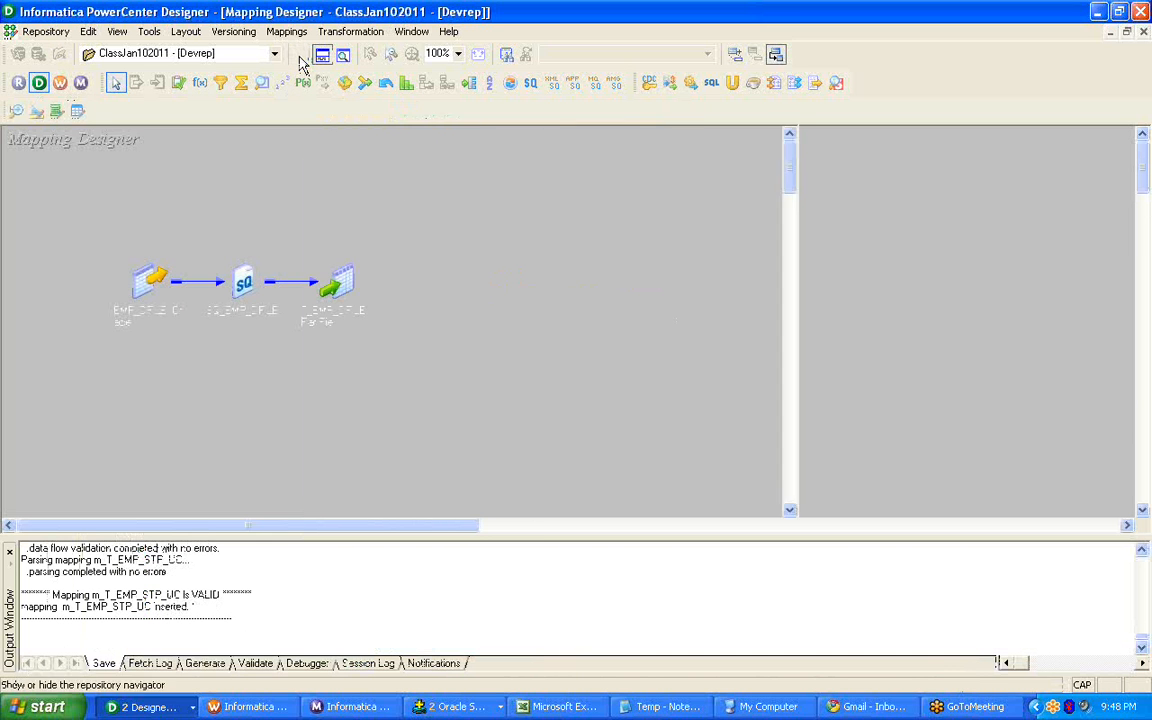
right_click(460, 188)
click(500, 267)
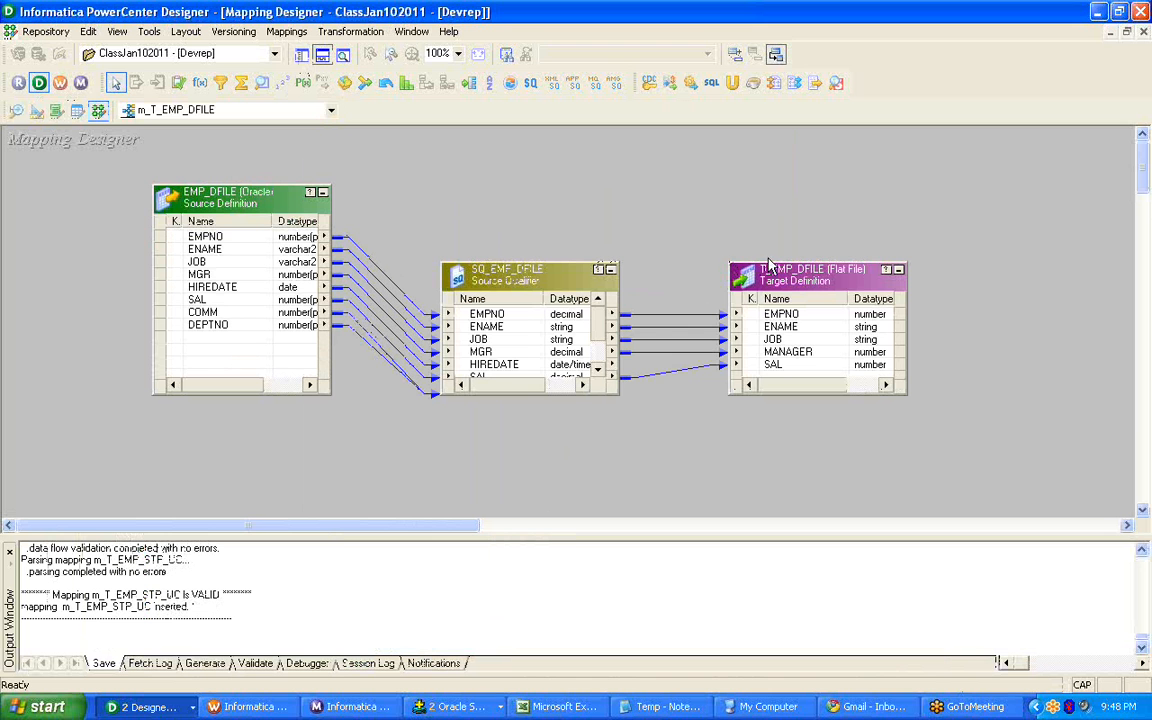
drag(776, 263, 760, 152)
click(196, 202)
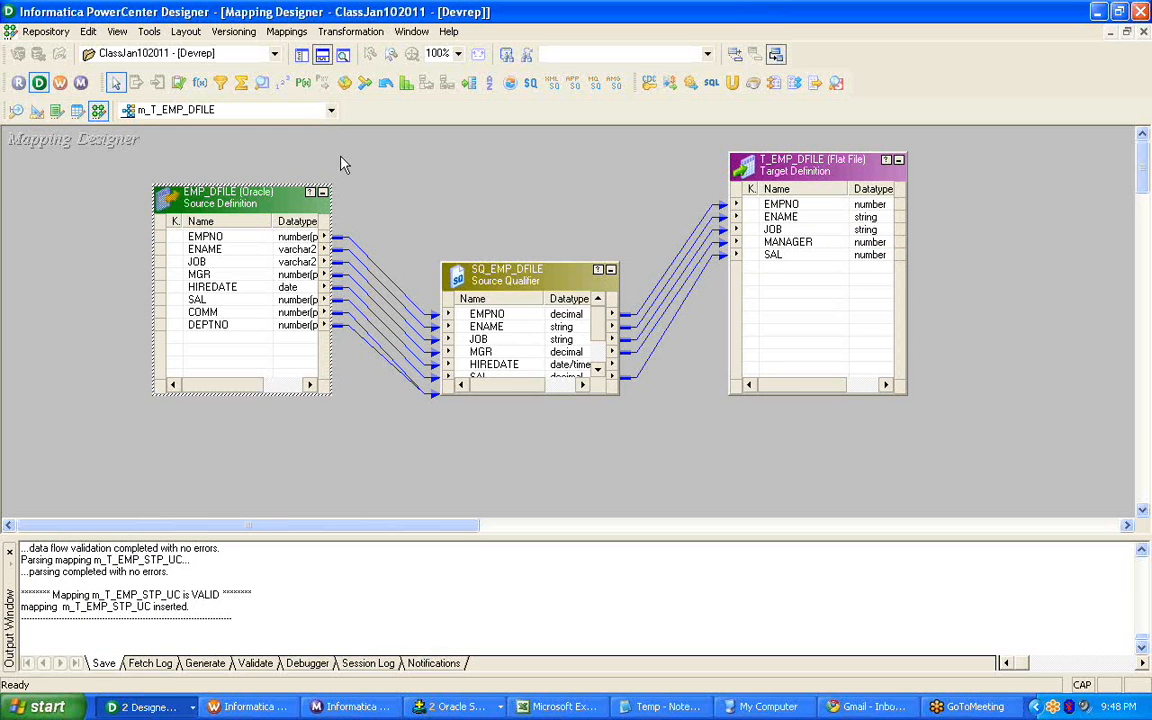
Open mapping m_T_DEPT_DFILE in the Mapping Designer and arrange all its objects in expanded form with the navigator hidden.
click(301, 56)
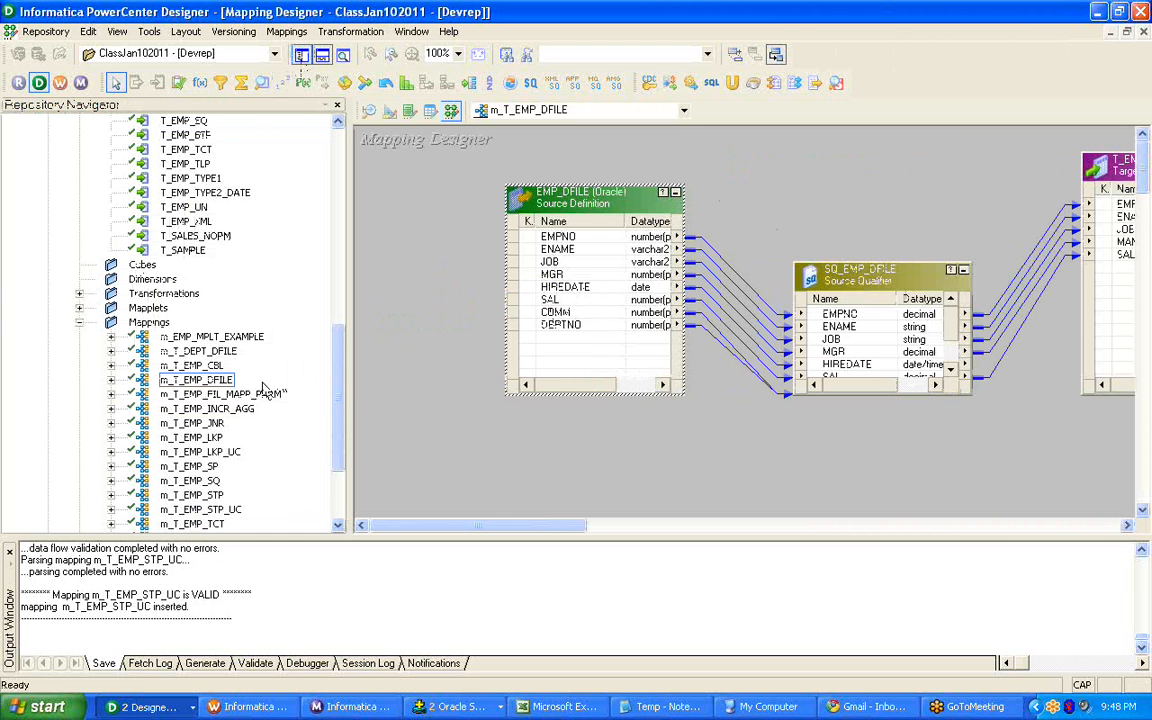
click(185, 351)
right_click(183, 349)
click(243, 395)
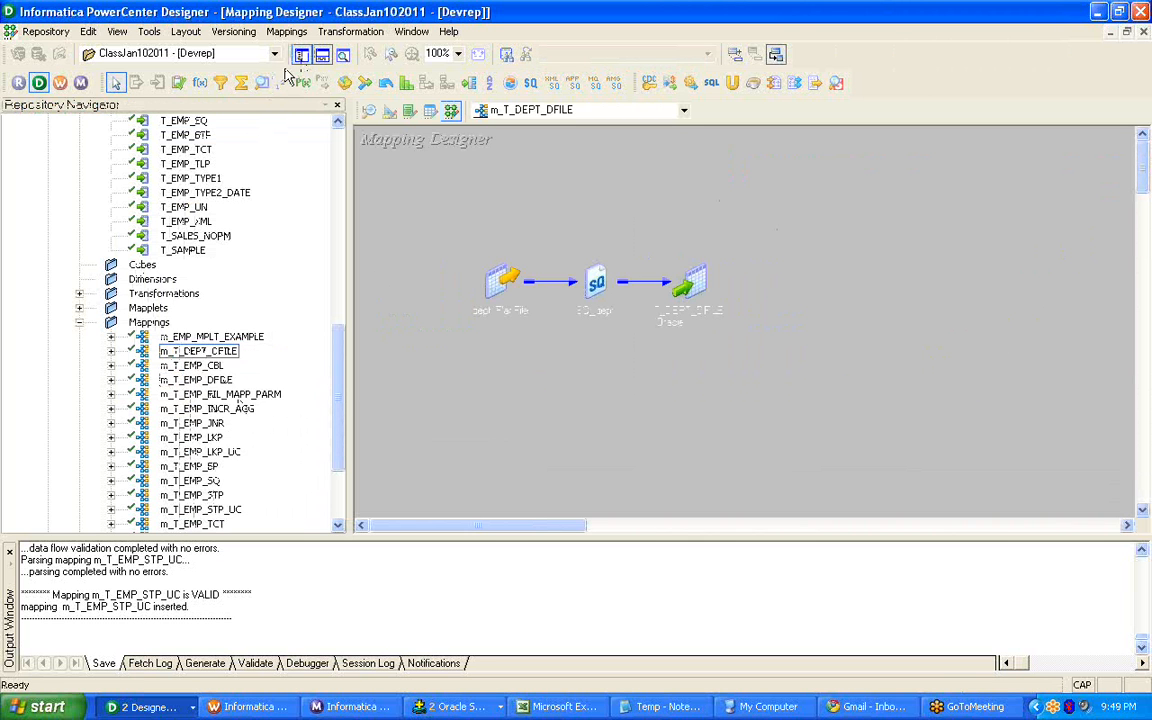
click(302, 57)
right_click(494, 208)
click(545, 317)
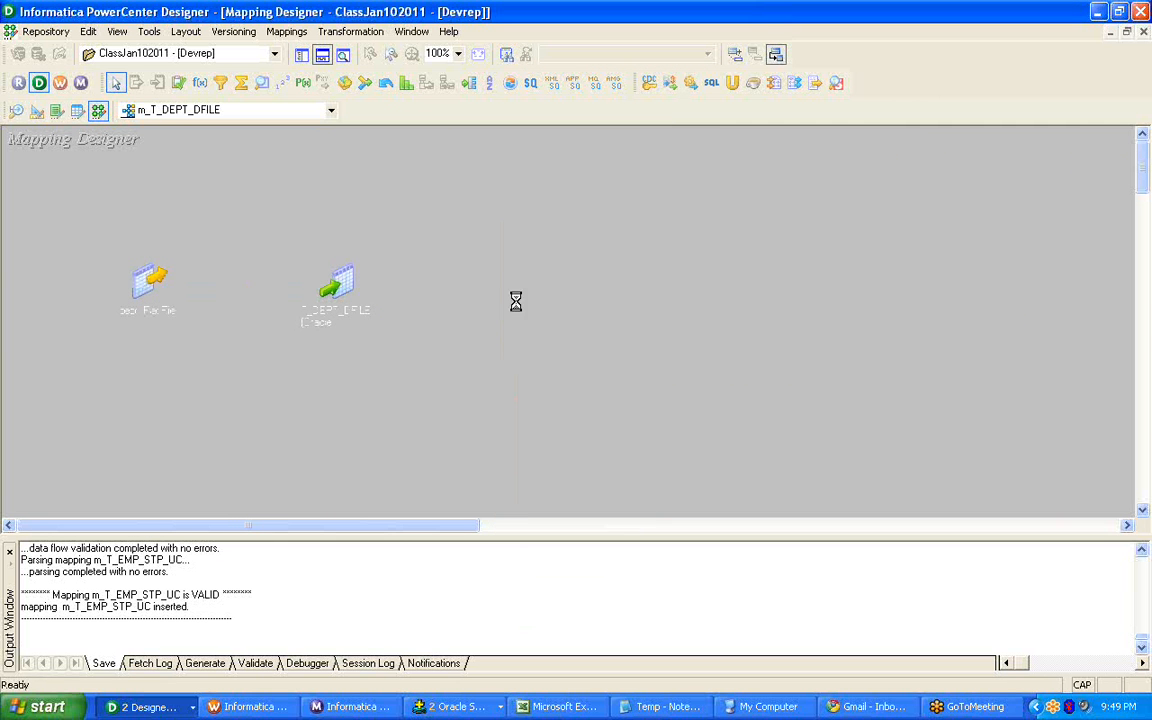
right_click(374, 187)
click(460, 277)
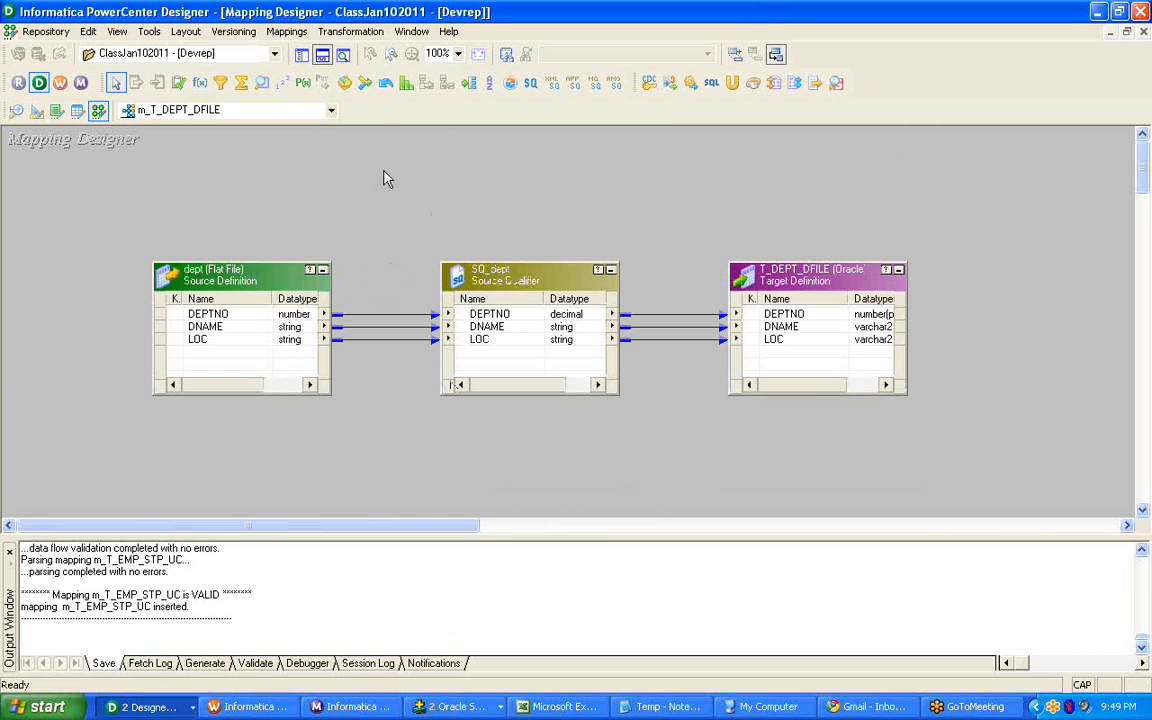
Go through the DEPTNO, DNAME and LOC ports of flat file source dept, and move target T_DEPT_DFILE farther from SQ_dept.
click(237, 314)
click(231, 328)
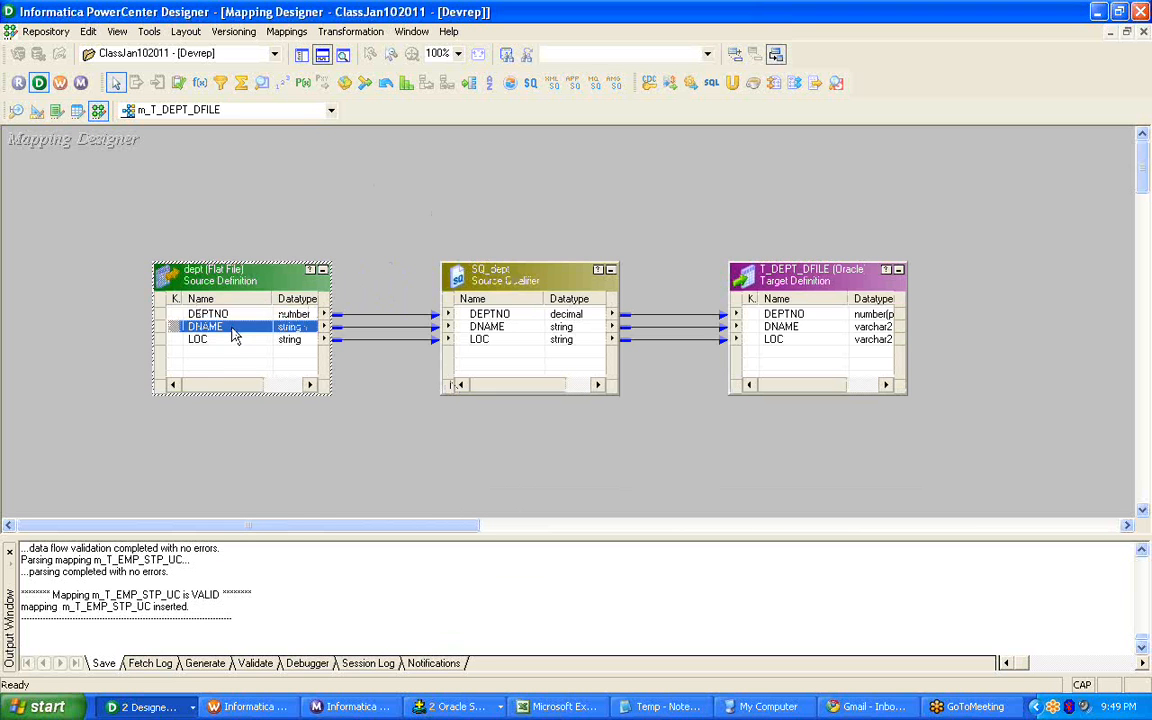
click(228, 342)
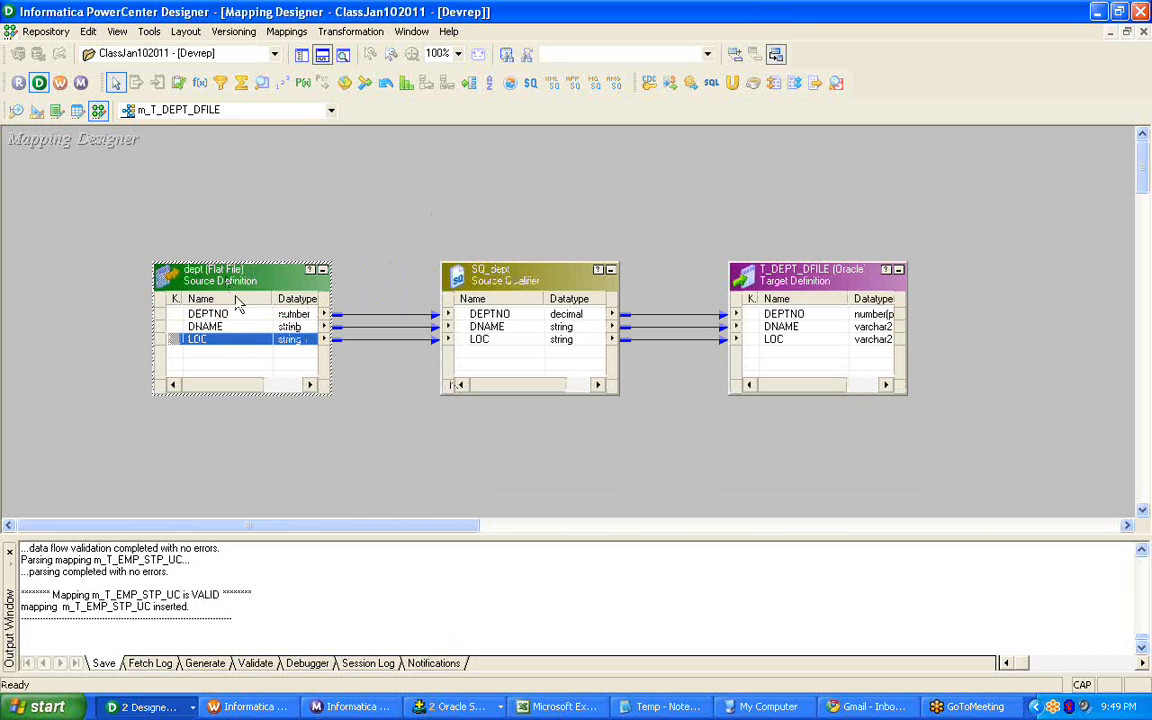
drag(733, 269, 840, 266)
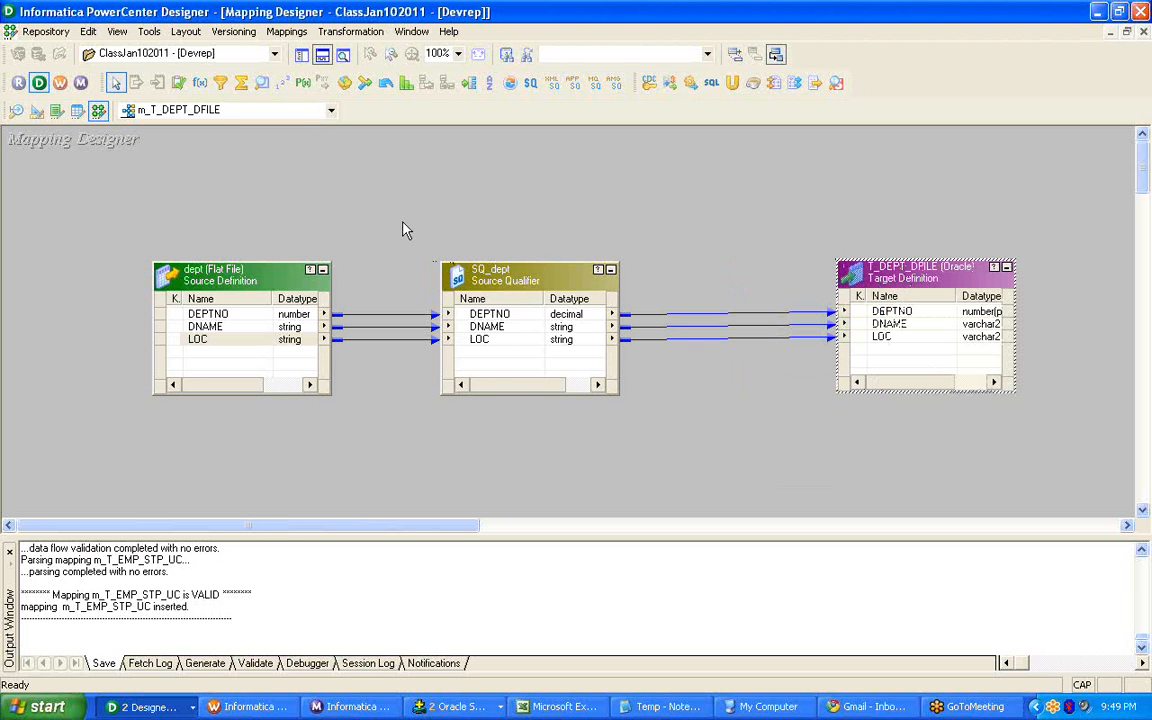
click(256, 275)
click(865, 277)
click(353, 162)
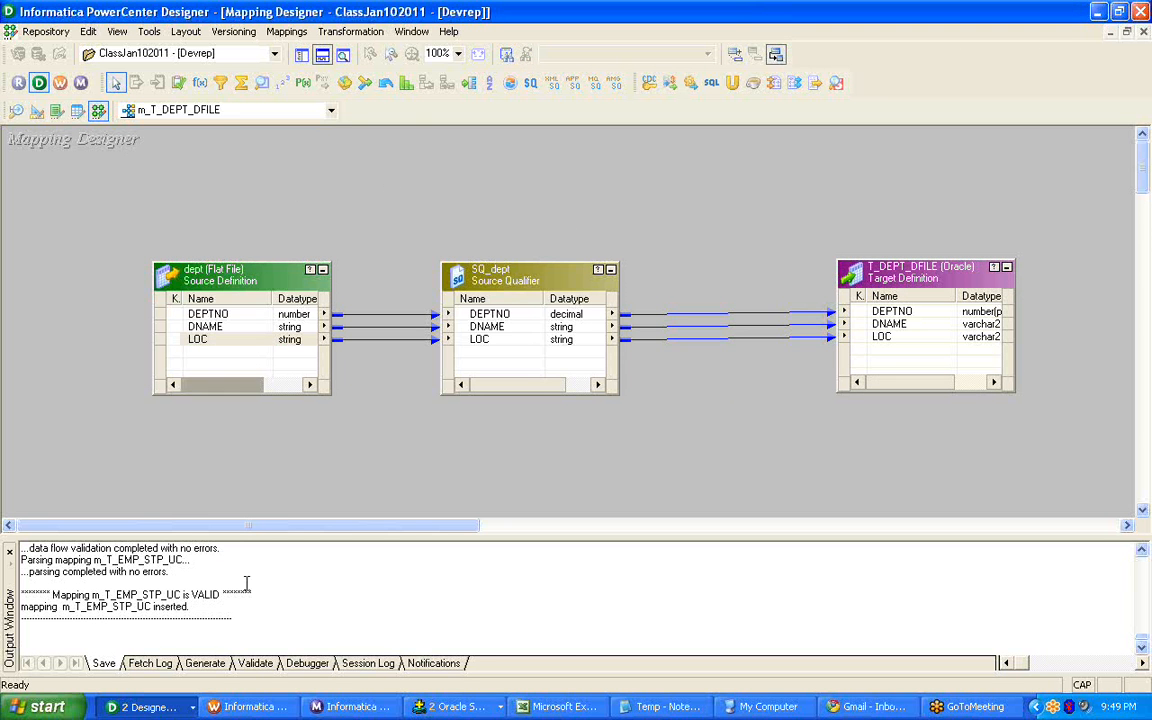
Switch to Workflow Manager and look through the workflows of the ClassJan102011 folder with the Sessions folder collapsed.
click(250, 707)
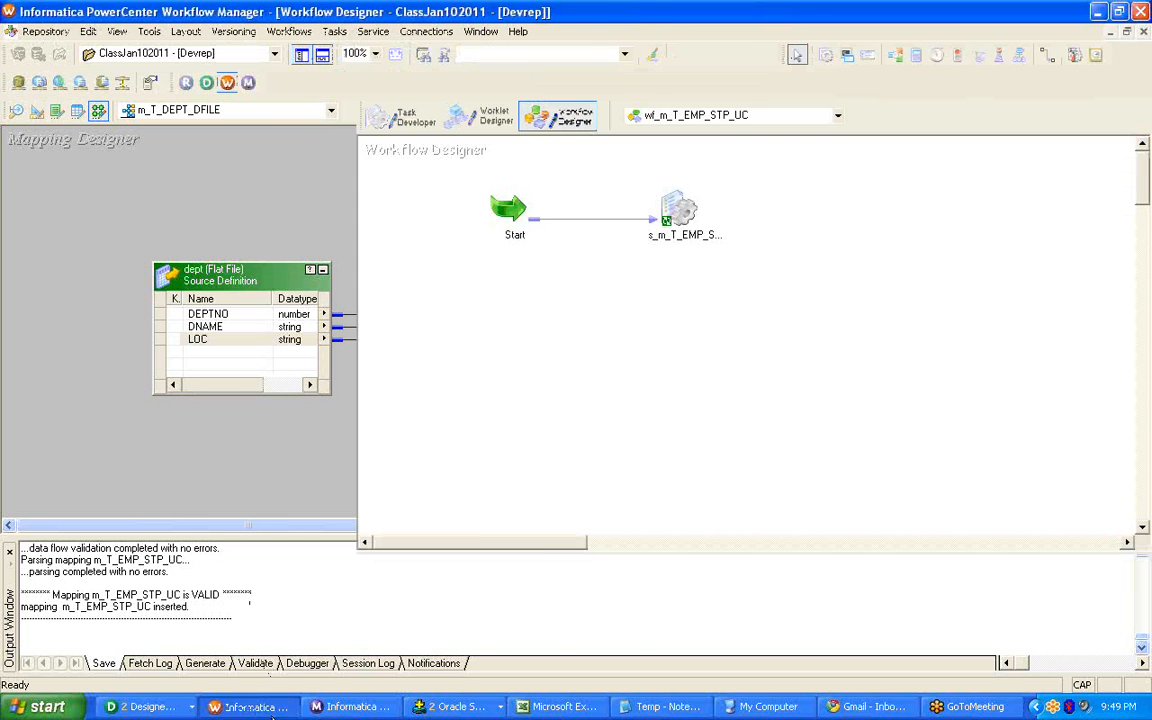
click(341, 247)
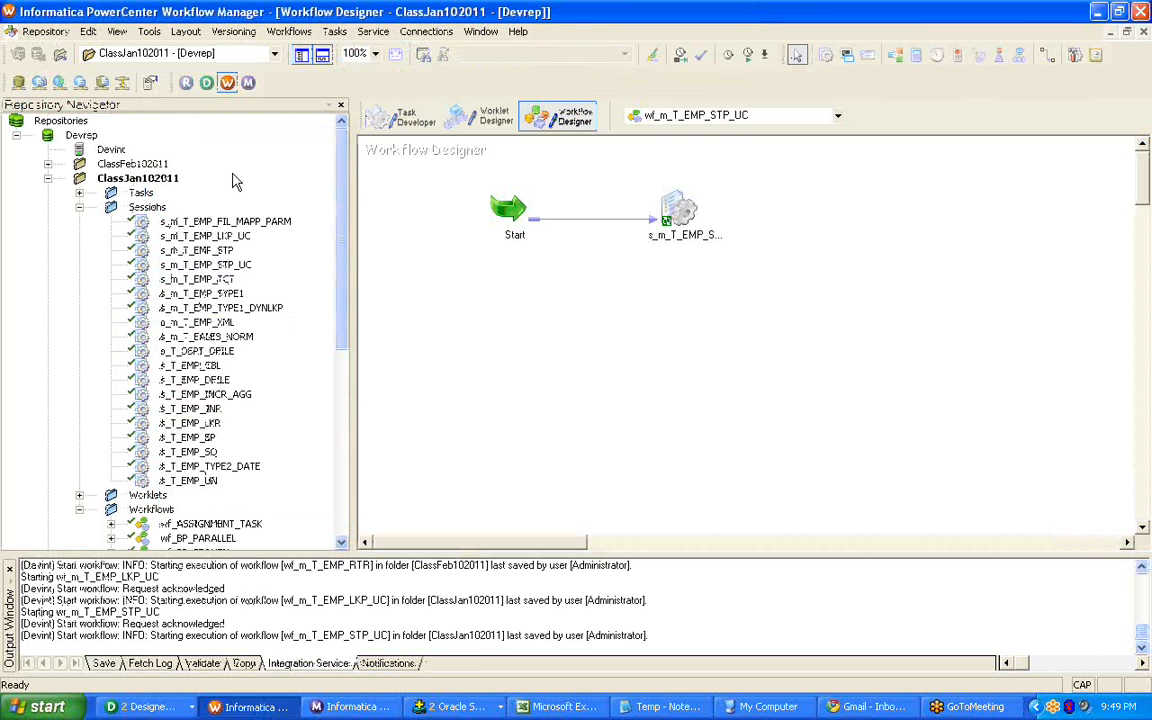
double_click(147, 208)
double_click(150, 236)
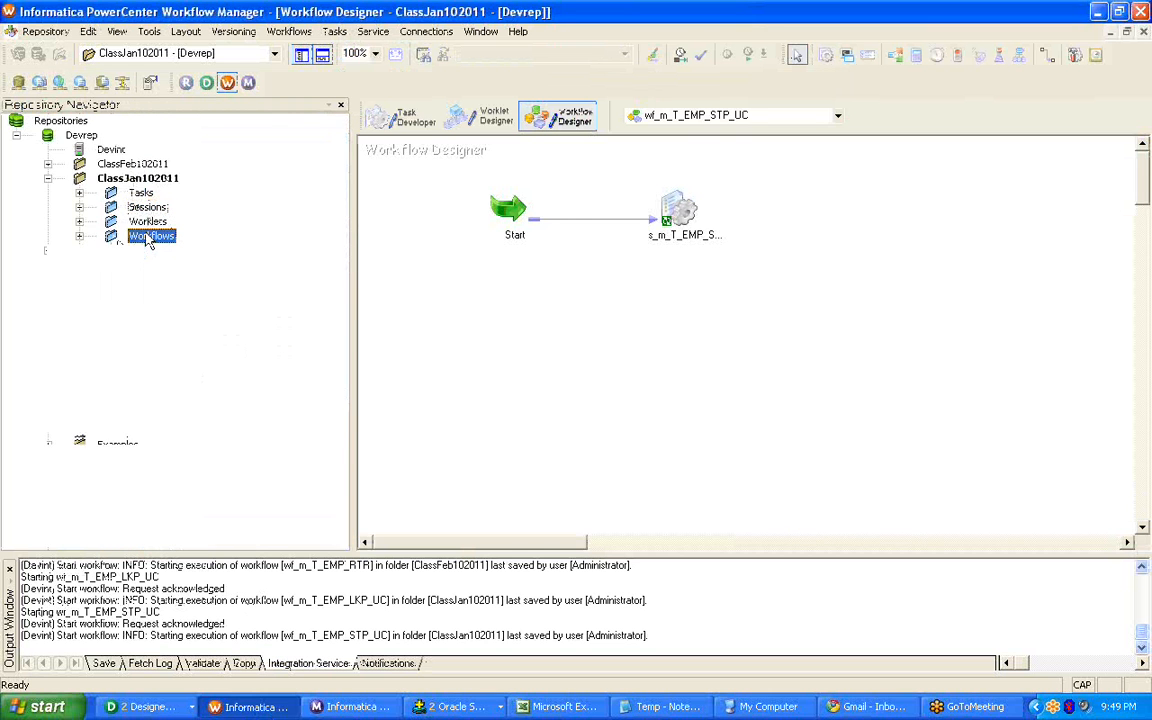
double_click(150, 236)
scroll(351, 298, down, 1)
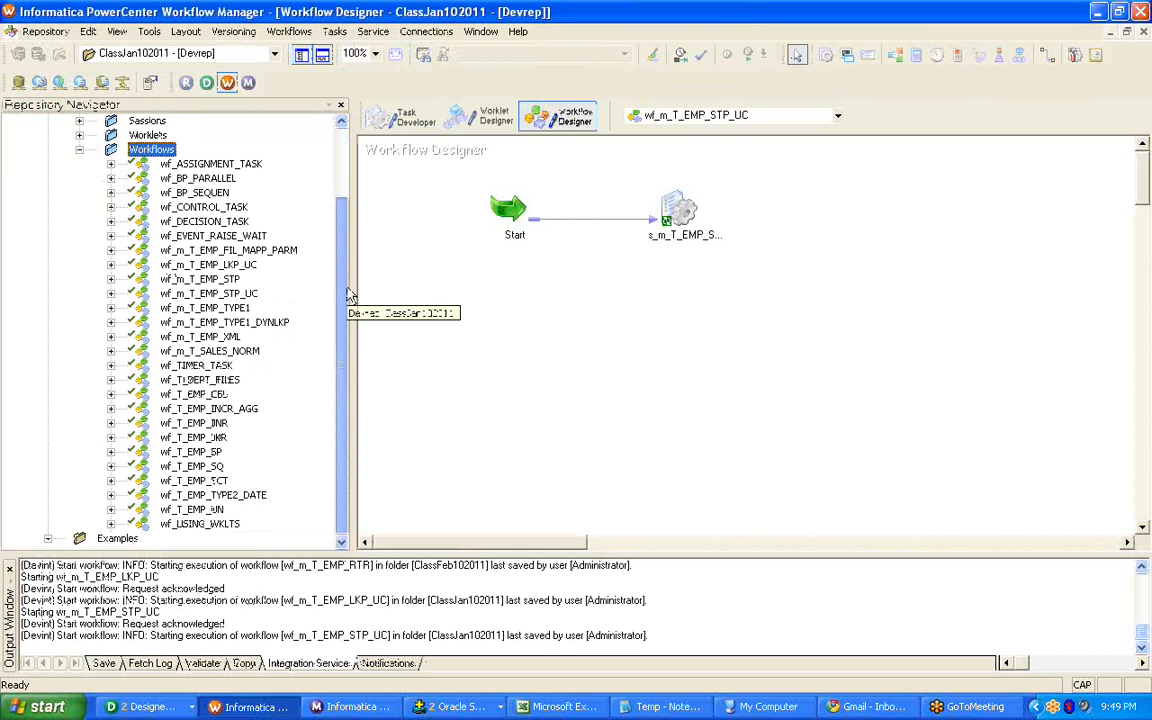
scroll(348, 300, up, 2)
scroll(346, 304, down, 2)
scroll(343, 305, up, 3)
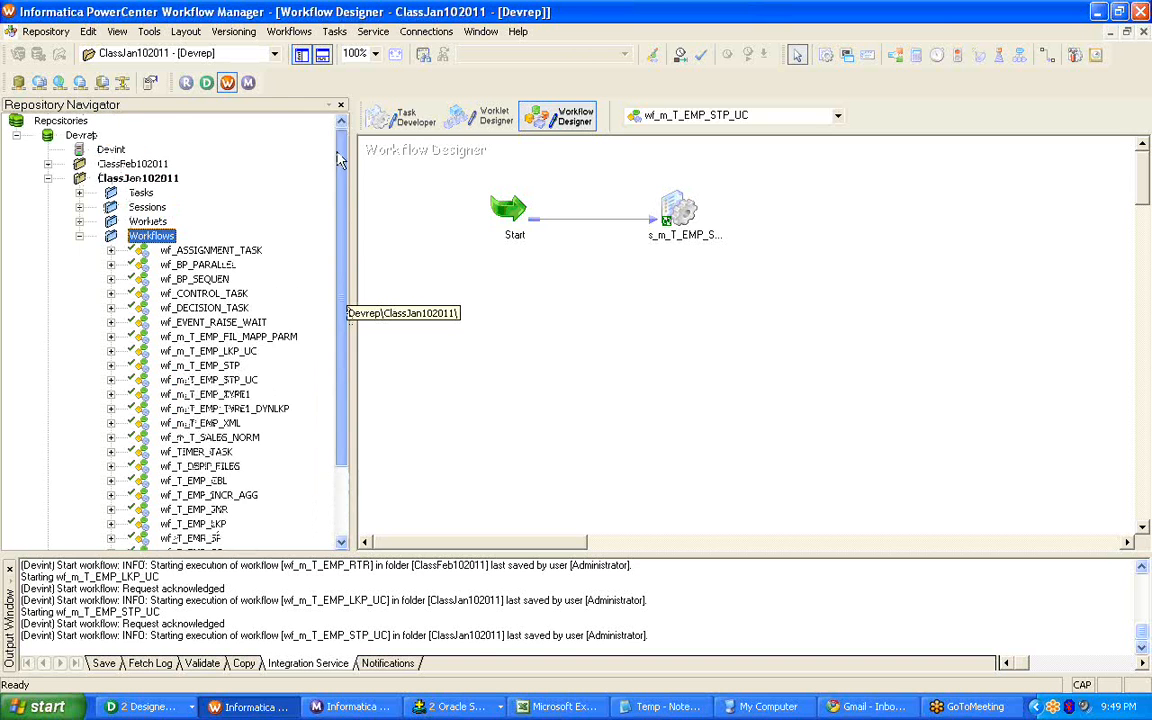
Bring up the Task Developer and clear its workspace.
click(406, 124)
right_click(527, 185)
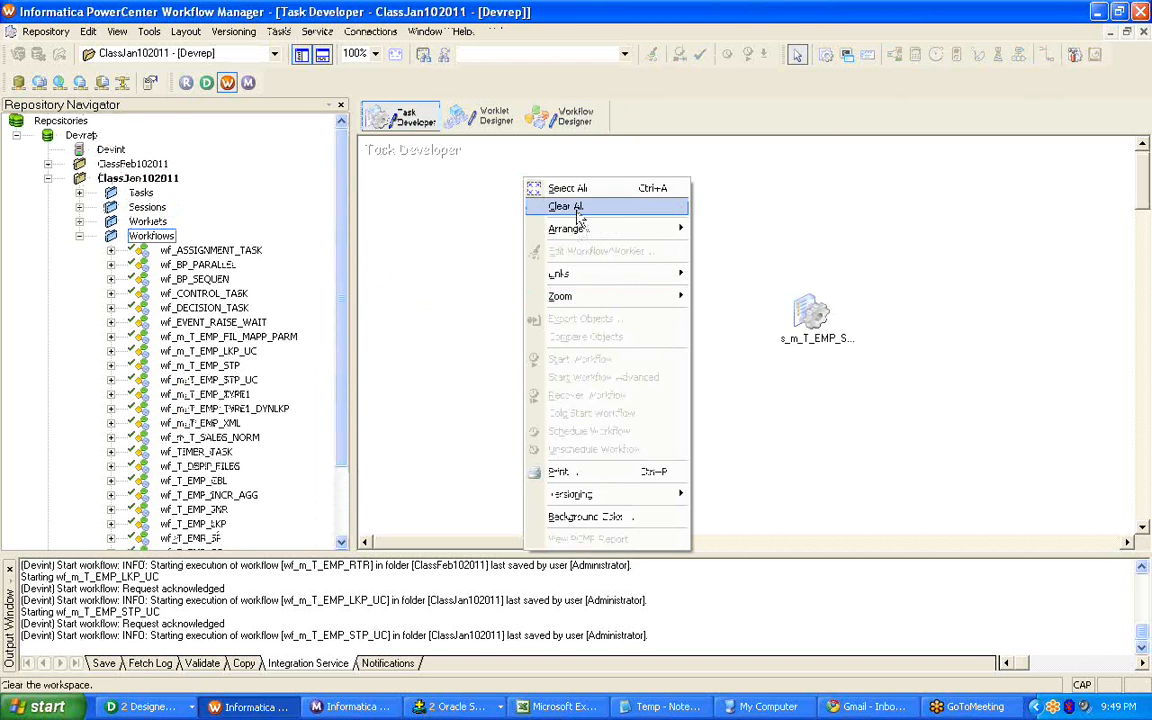
click(560, 204)
Open reusable session s_T_DEPT_DFILE from the ClassJan102011 sessions in the Task Developer and bring up its task settings for editing.
click(147, 207)
double_click(147, 207)
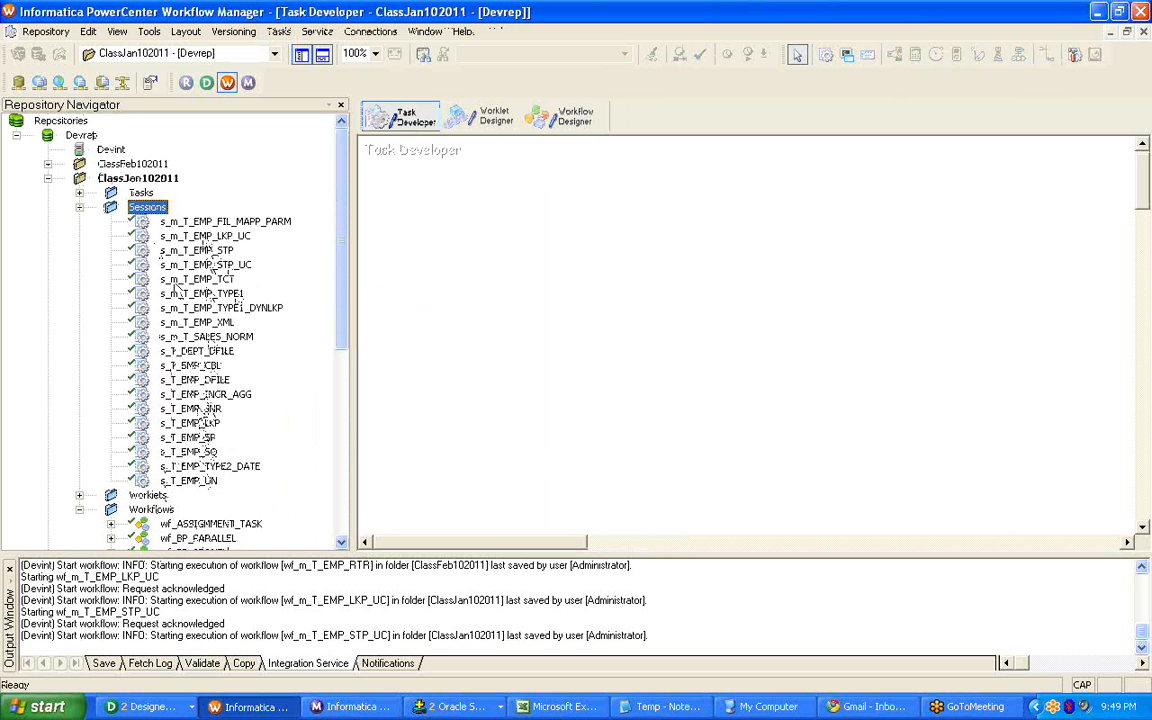
click(196, 352)
right_click(196, 352)
click(220, 394)
right_click(585, 226)
click(615, 230)
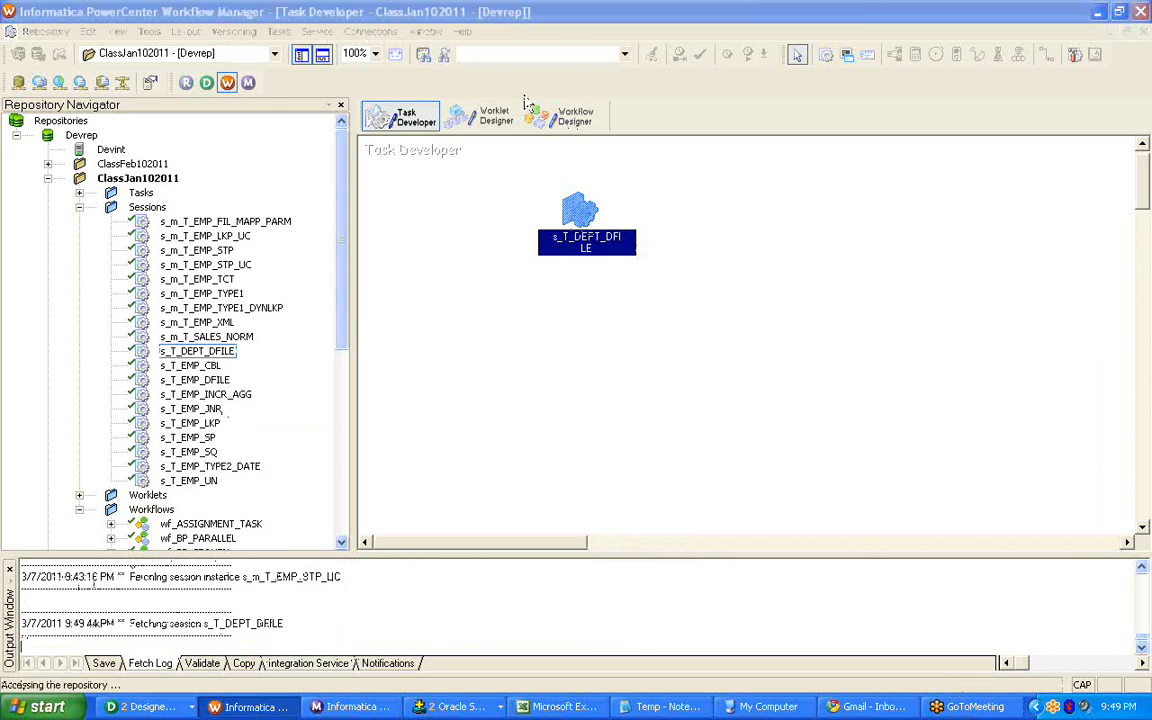
Examine the source filetype, source file directory and source filename properties of SQ_dept in the session's mapping settings.
click(408, 40)
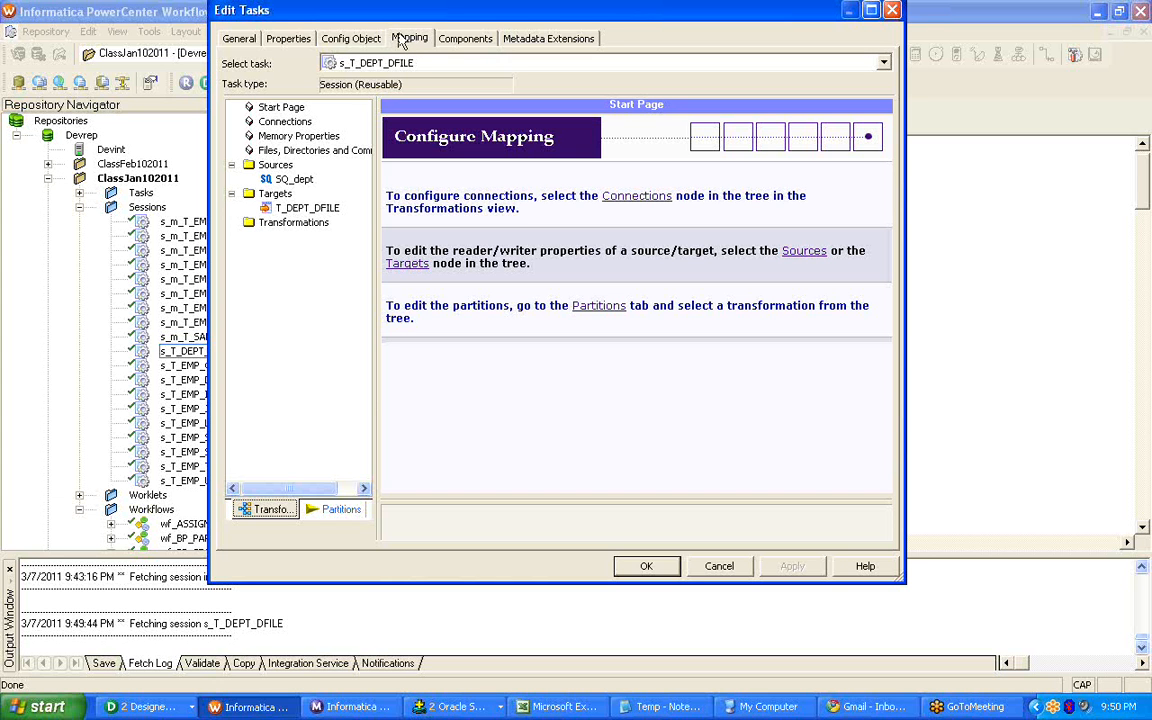
click(293, 179)
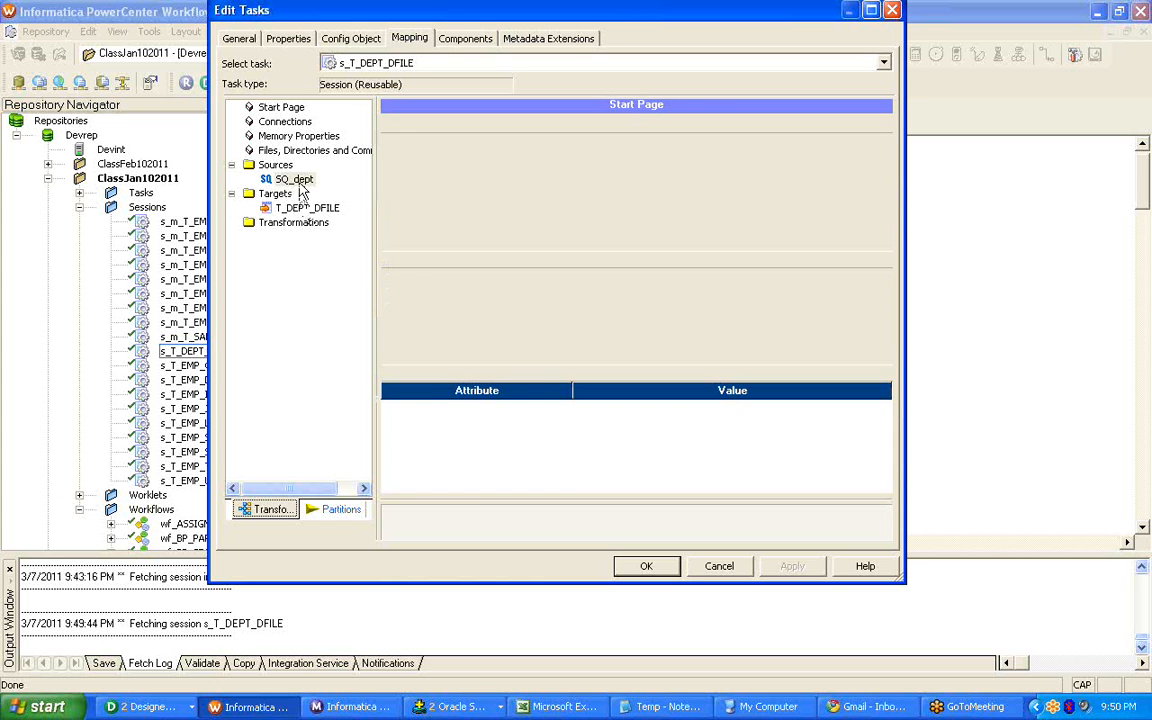
click(885, 486)
click(885, 486)
click(885, 486)
click(885, 486)
click(497, 425)
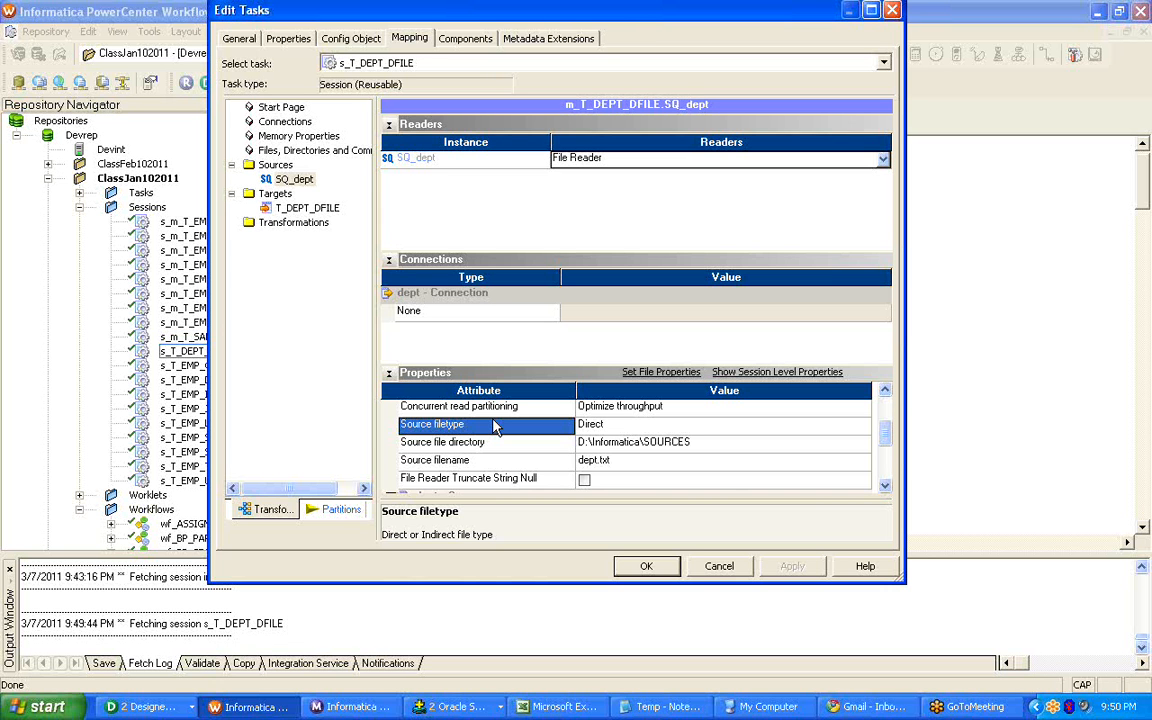
click(505, 442)
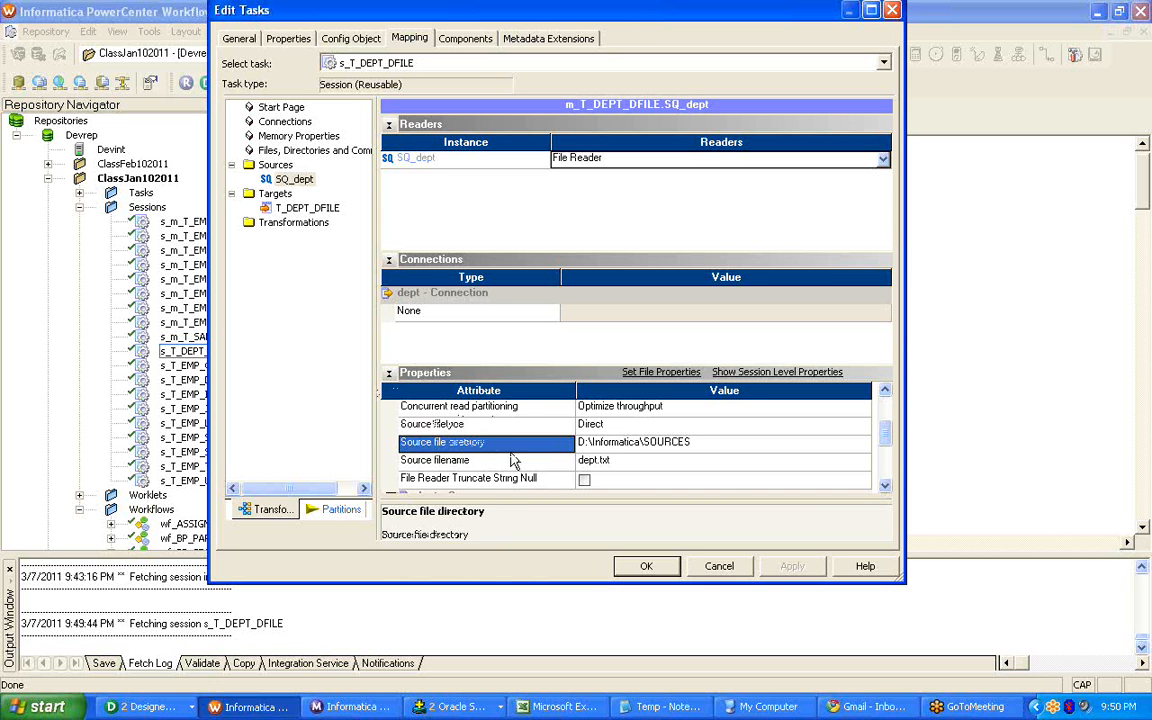
click(510, 463)
click(502, 442)
click(492, 427)
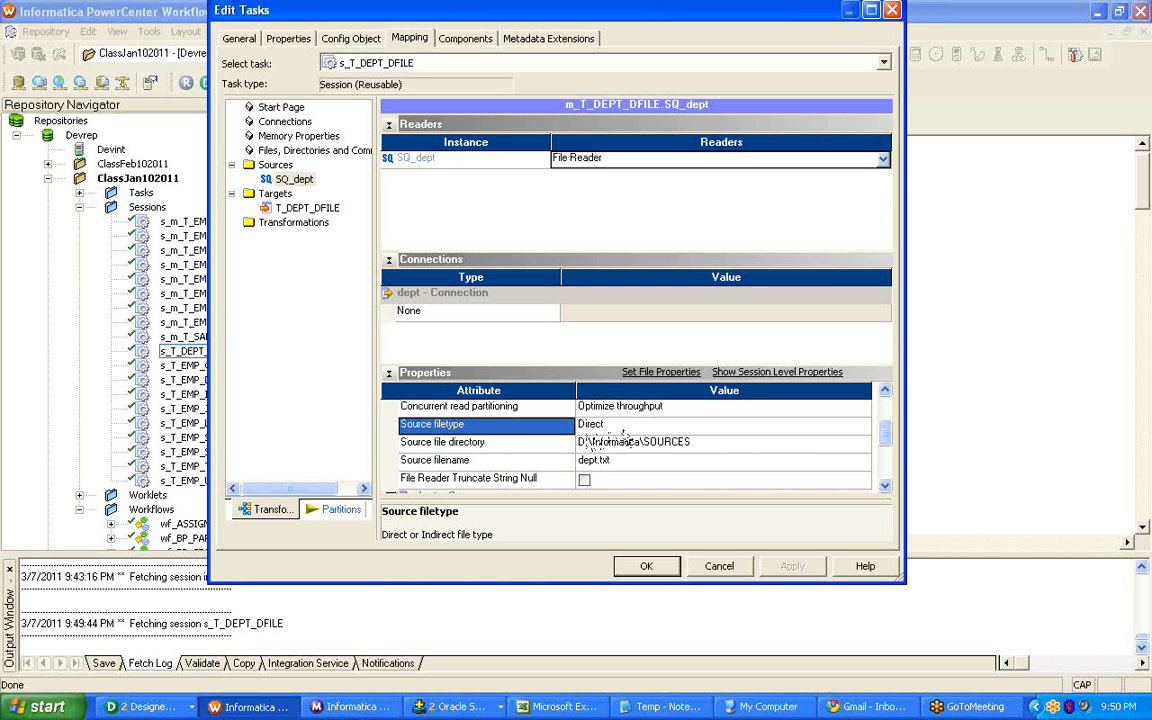
Check the available source filetype options for SQ_dept, keep Direct, and look at the source filename.
click(622, 428)
click(625, 430)
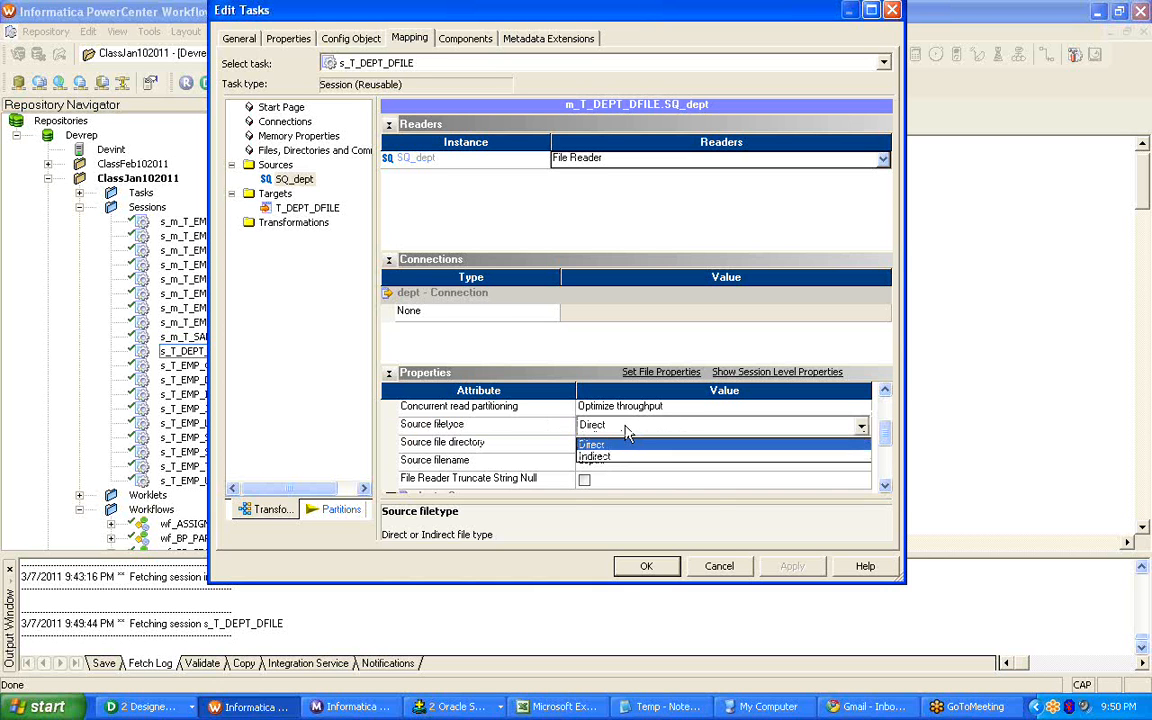
click(555, 437)
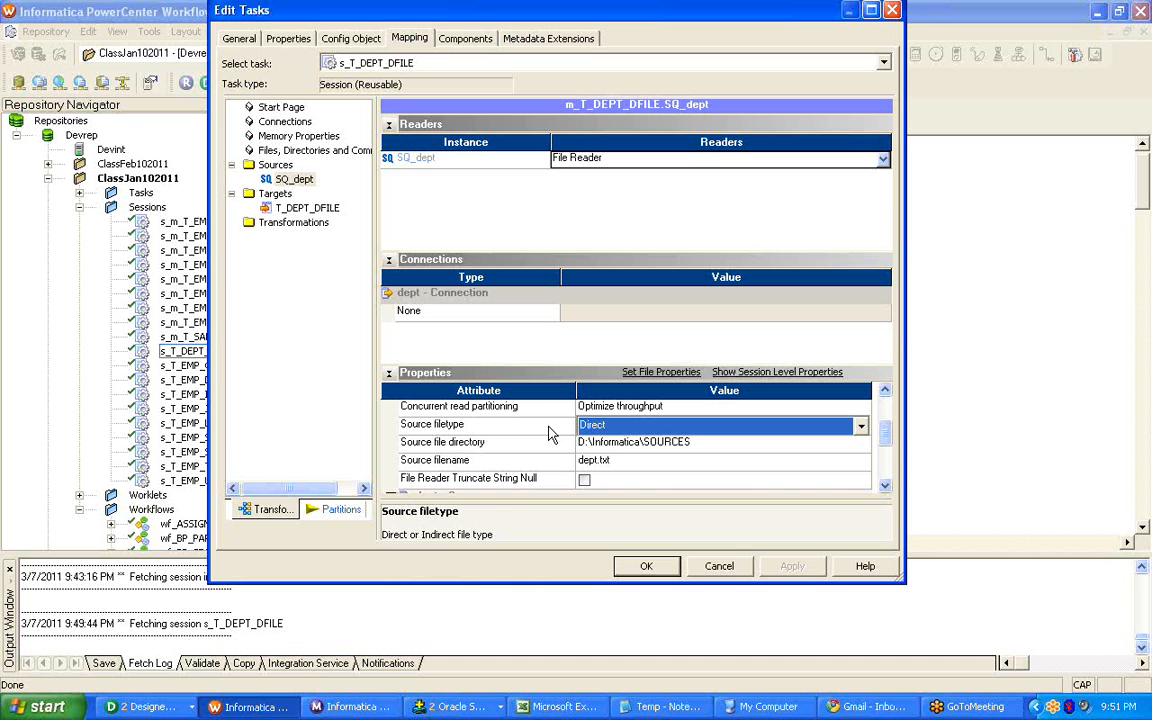
click(610, 460)
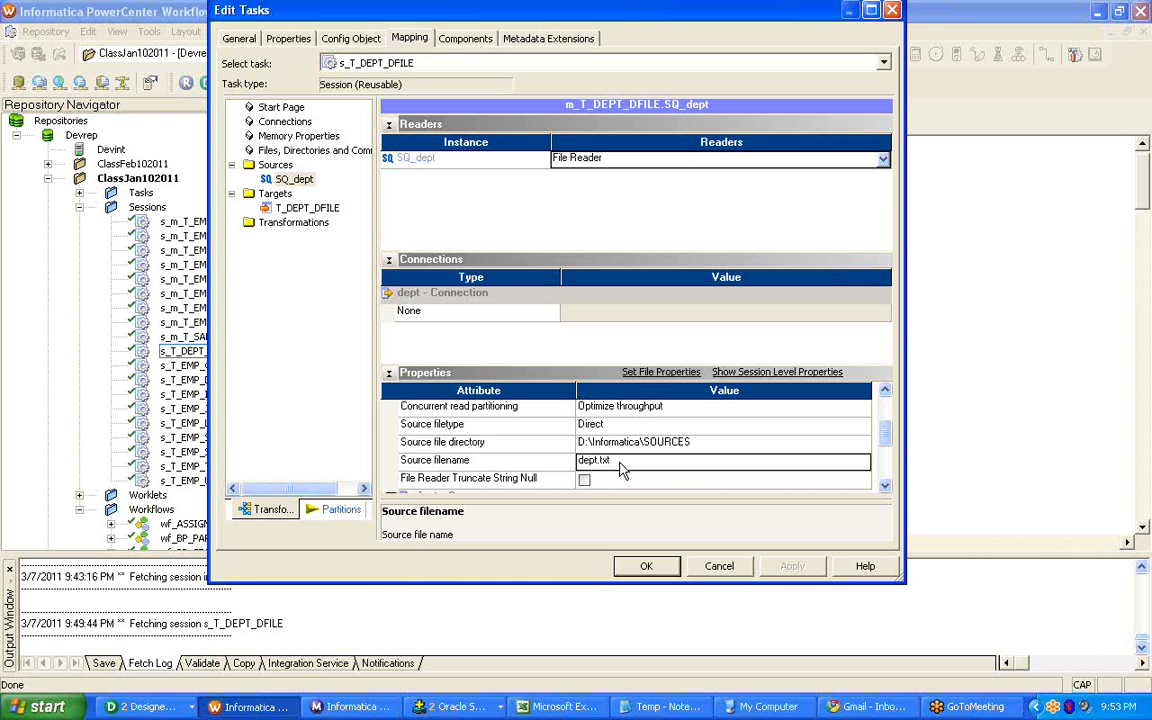
Set the source filetype of SQ_dept to Indirect and select its source filename value.
click(720, 425)
click(660, 457)
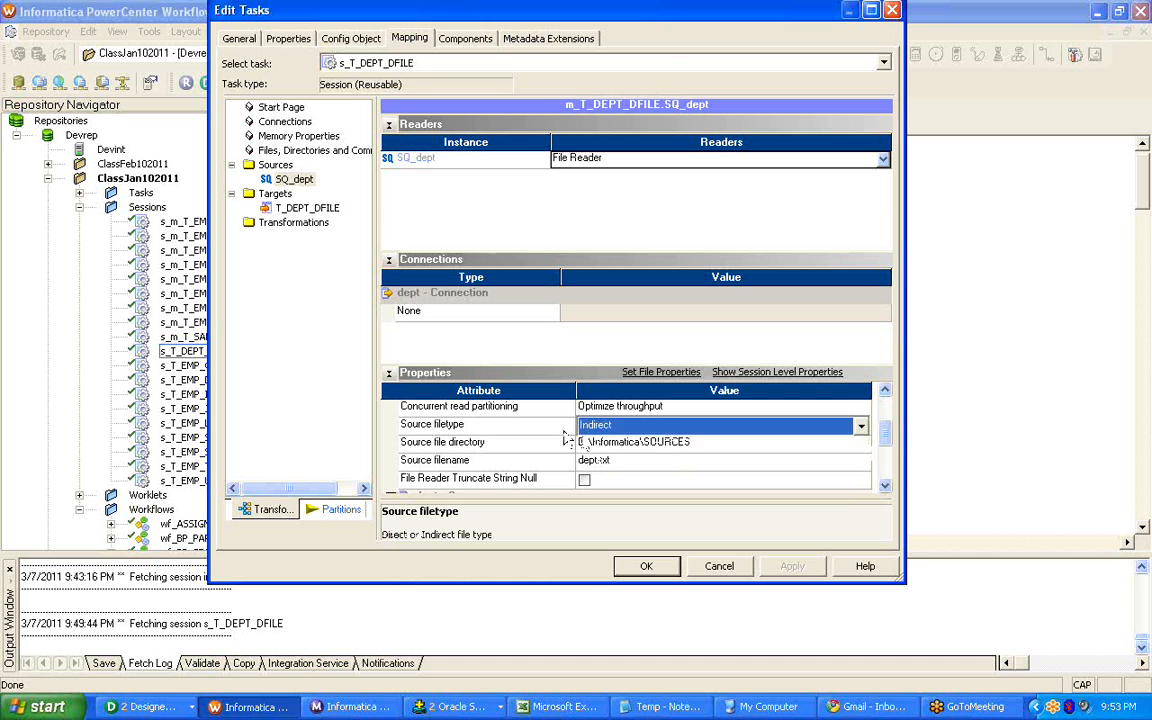
click(556, 431)
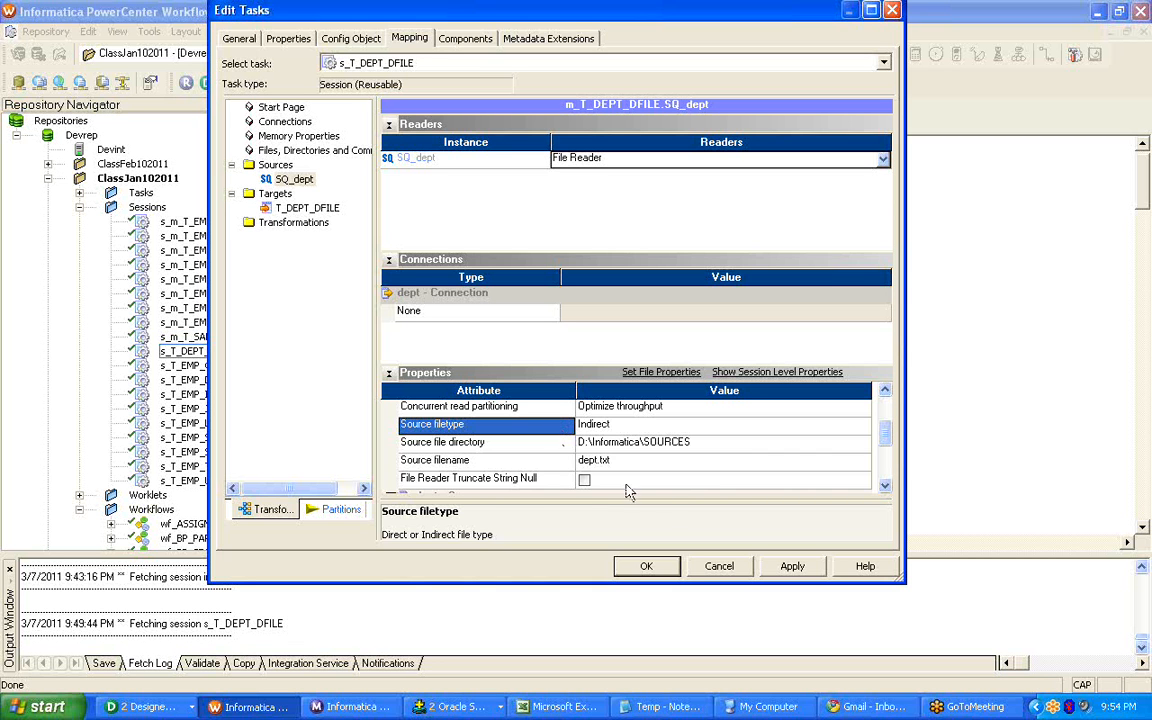
click(655, 462)
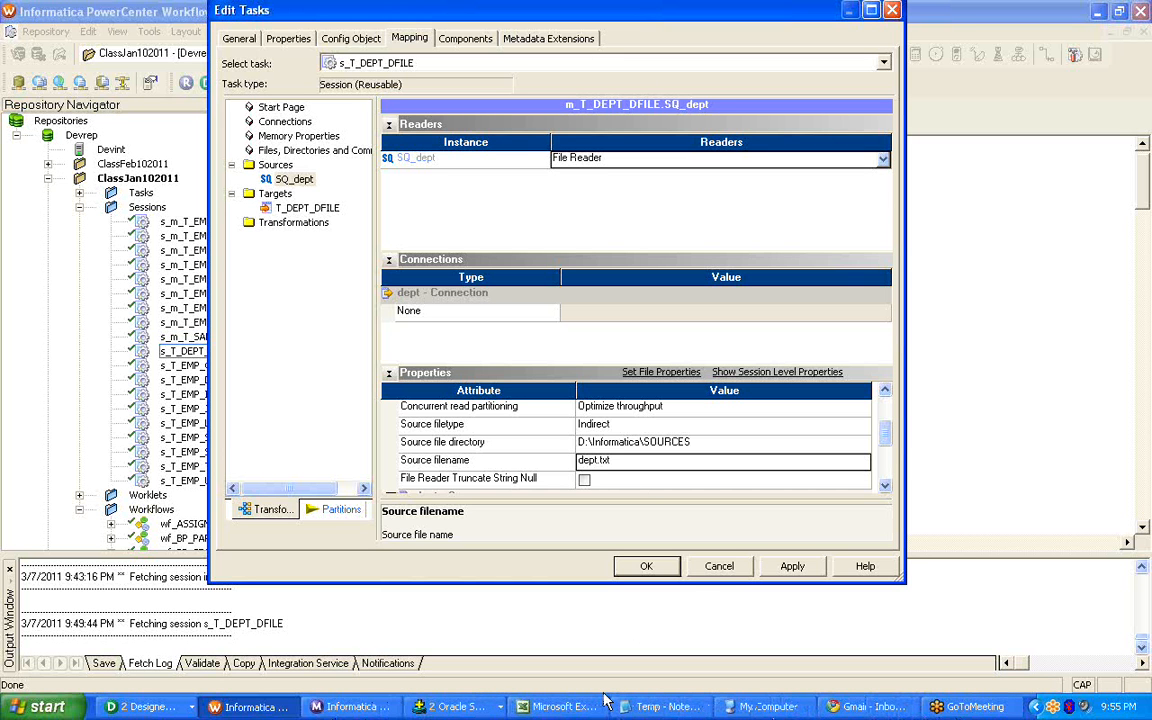
Switch to Windows Explorer and open the folder D:\Informatica\SOURCES.
key(super+d)
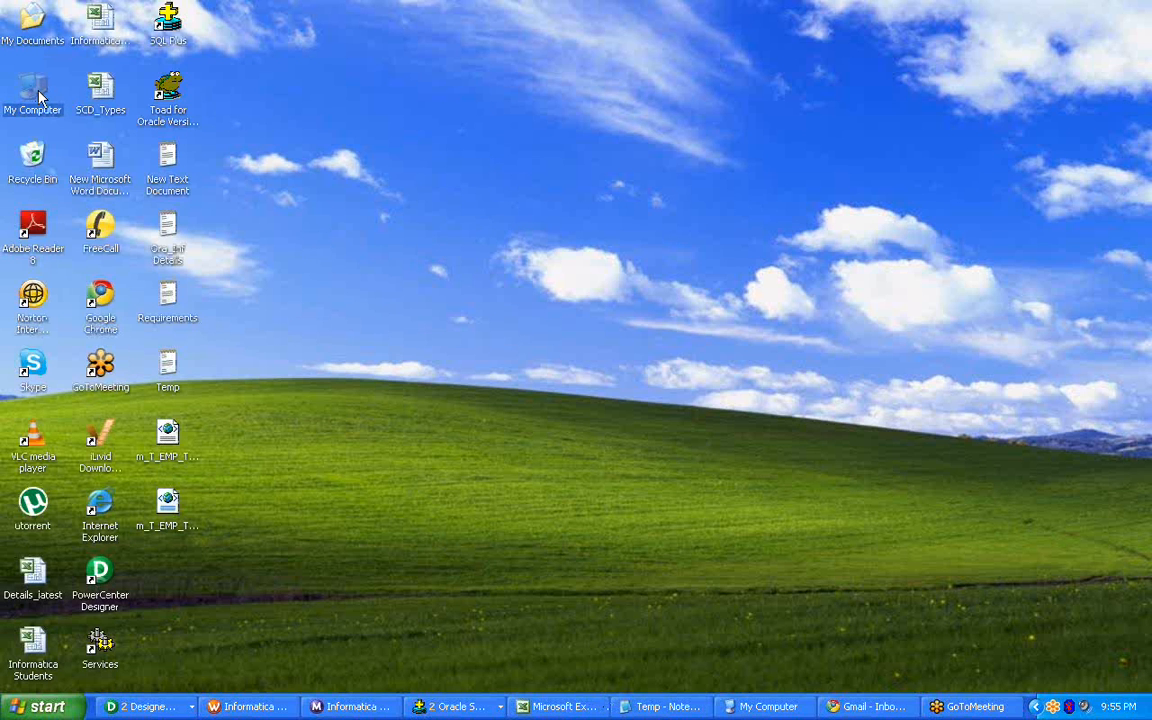
key(super+d)
double_click(725, 160)
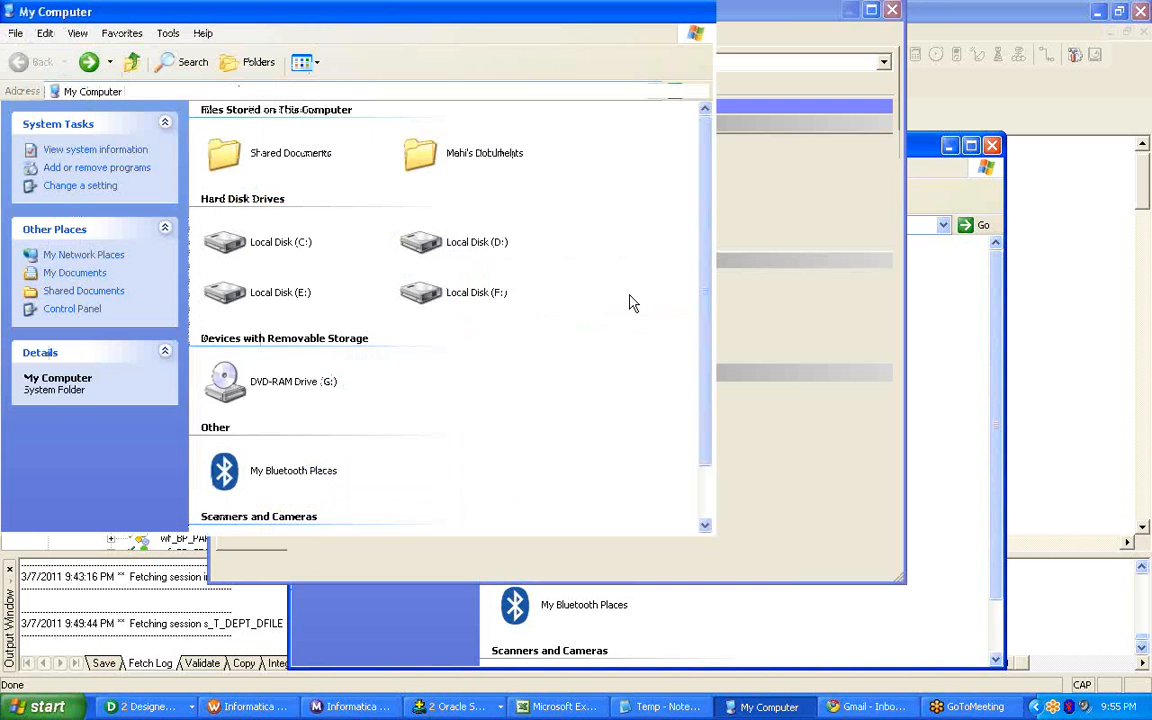
right_click(458, 244)
click(503, 281)
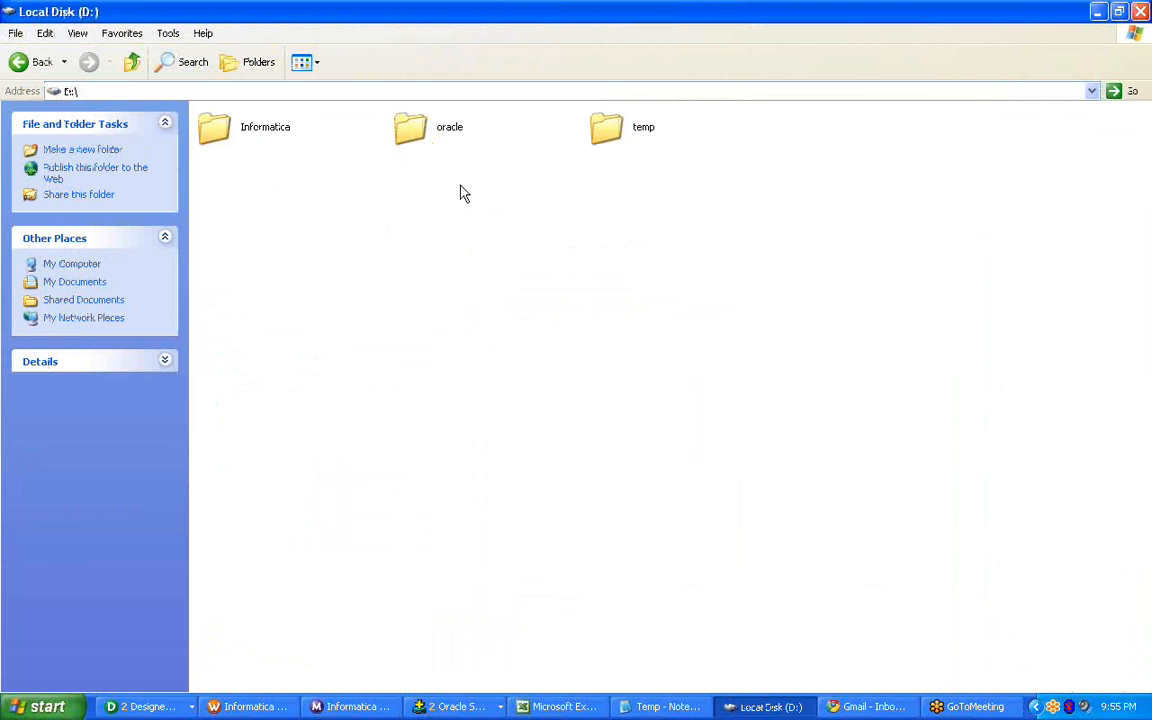
right_click(242, 131)
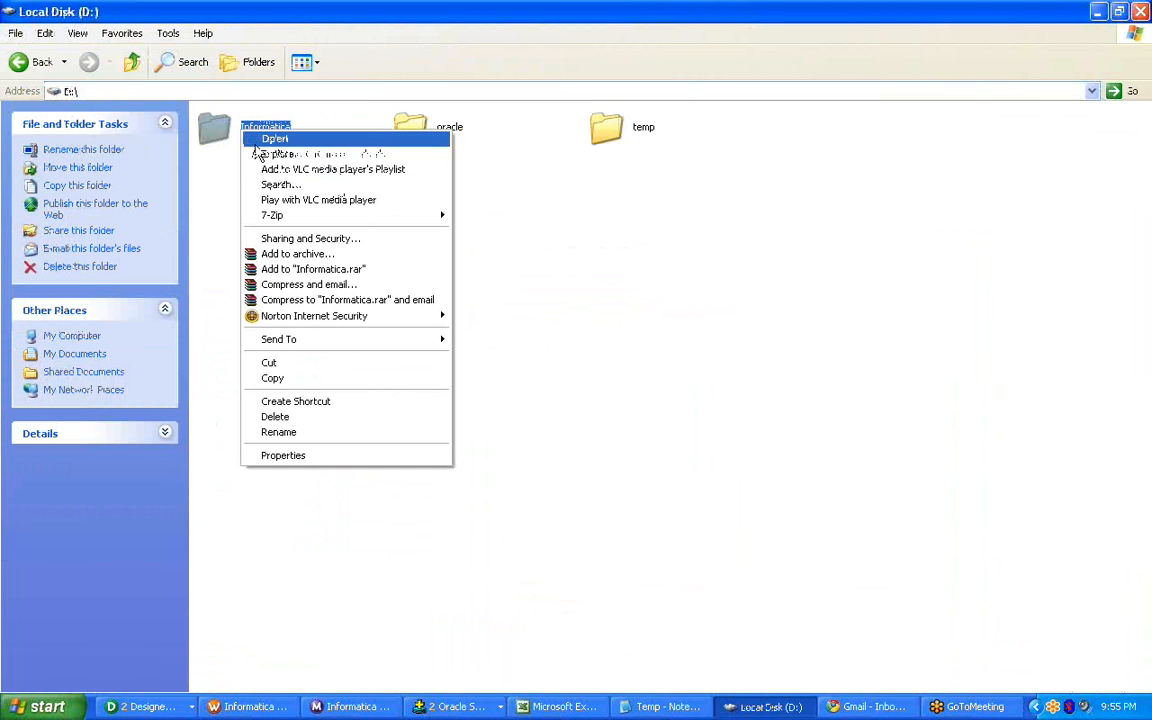
click(256, 142)
right_click(430, 134)
click(463, 139)
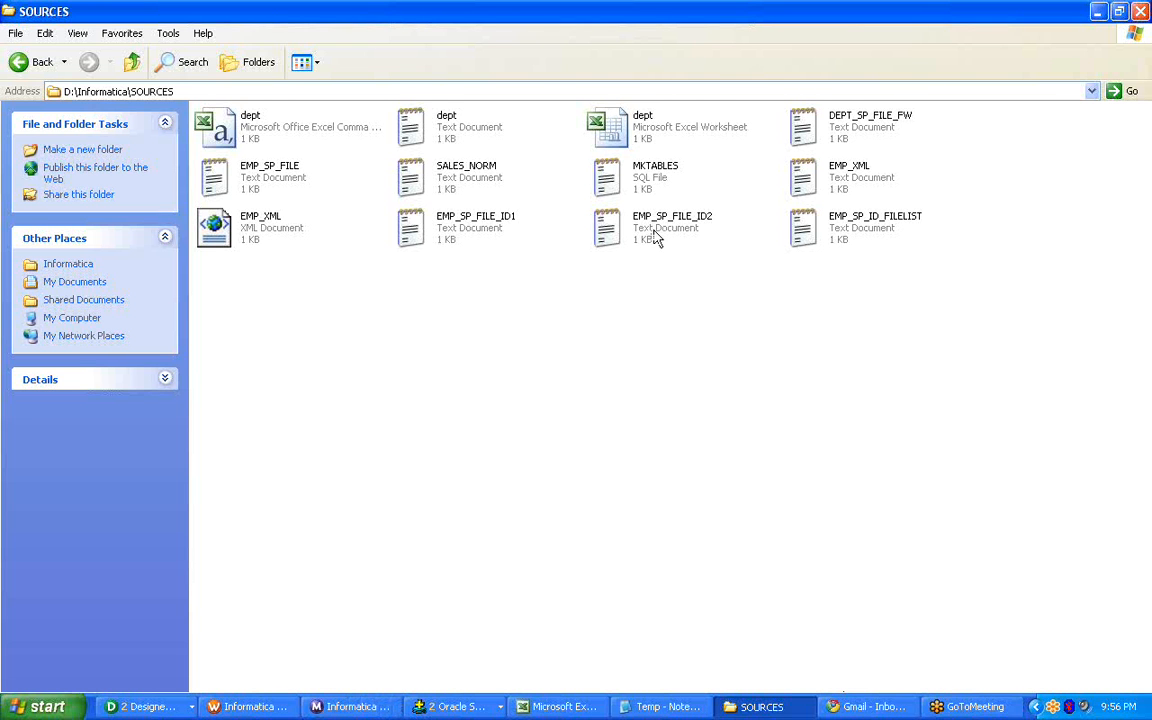
Review the employee records in the text file EMP_SP_FILE_ID1 and close it.
click(467, 231)
double_click(467, 231)
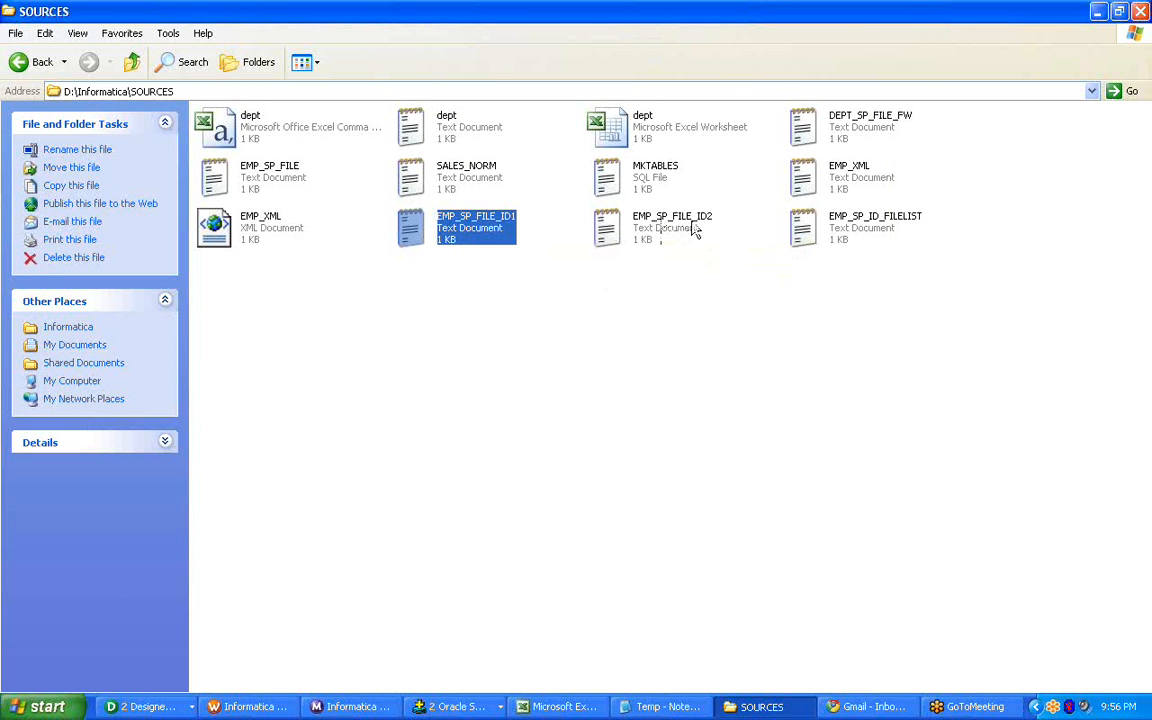
double_click(455, 226)
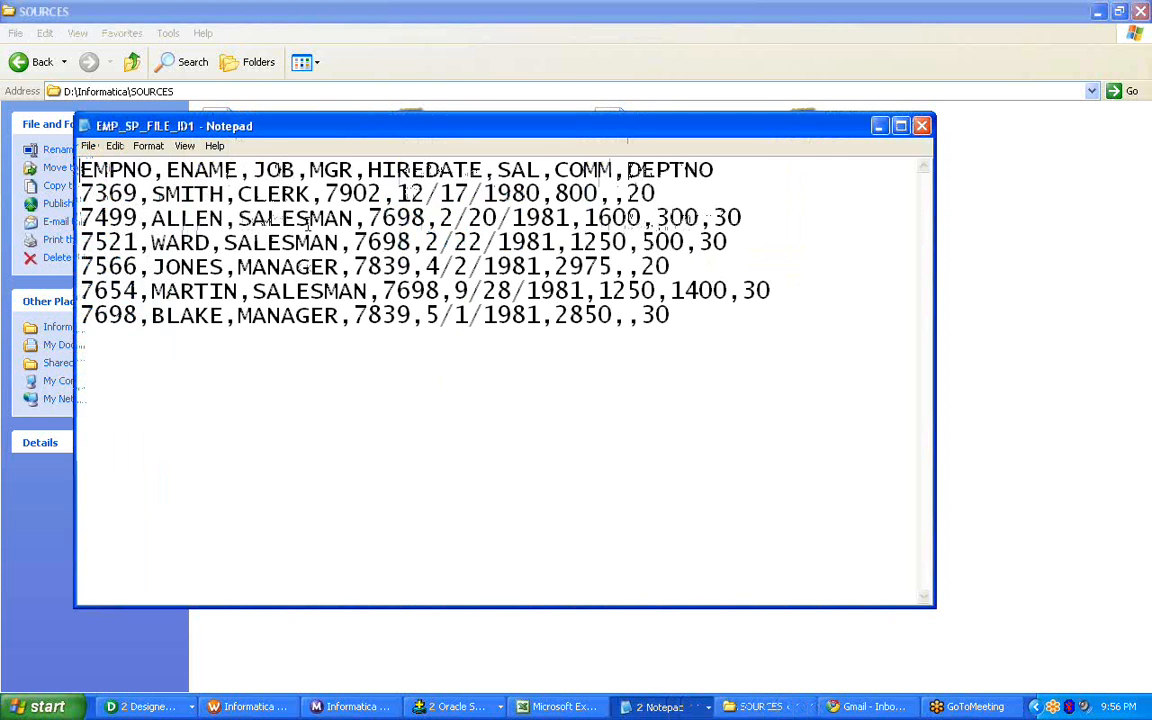
key(ctrl+a)
click(921, 126)
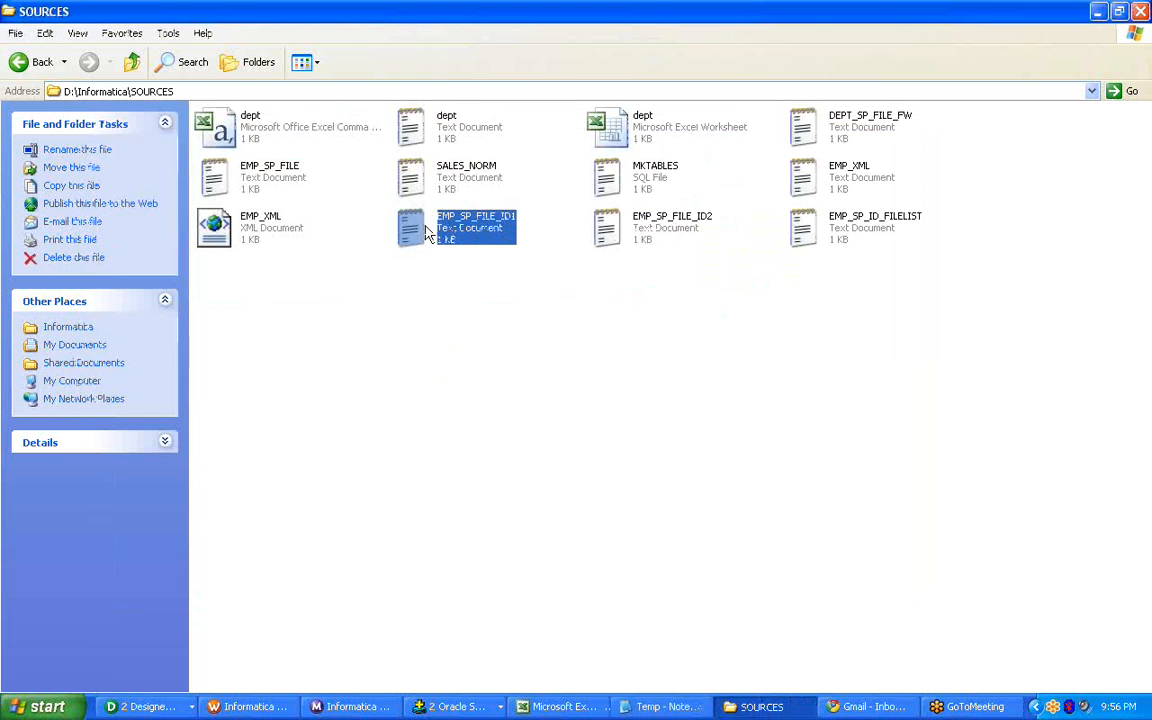
right_click(442, 226)
click(460, 233)
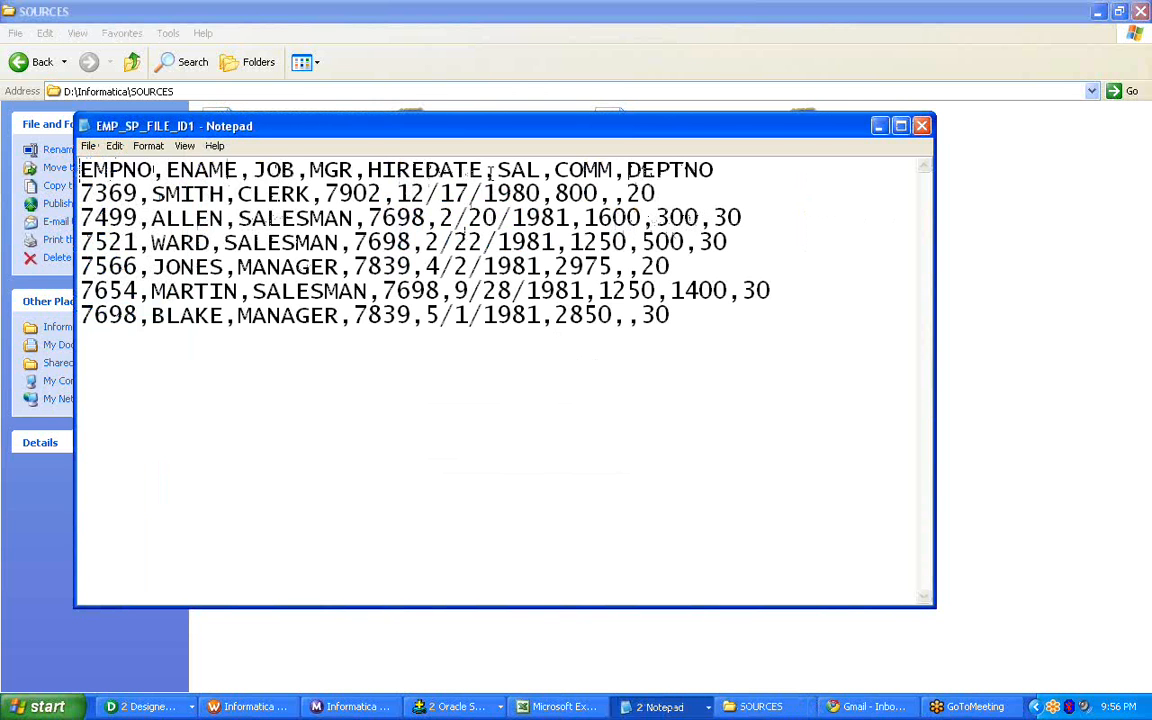
click(921, 126)
Review the employee records in the text file EMP_SP_FILE_ID2 and close it.
double_click(604, 224)
right_click(604, 224)
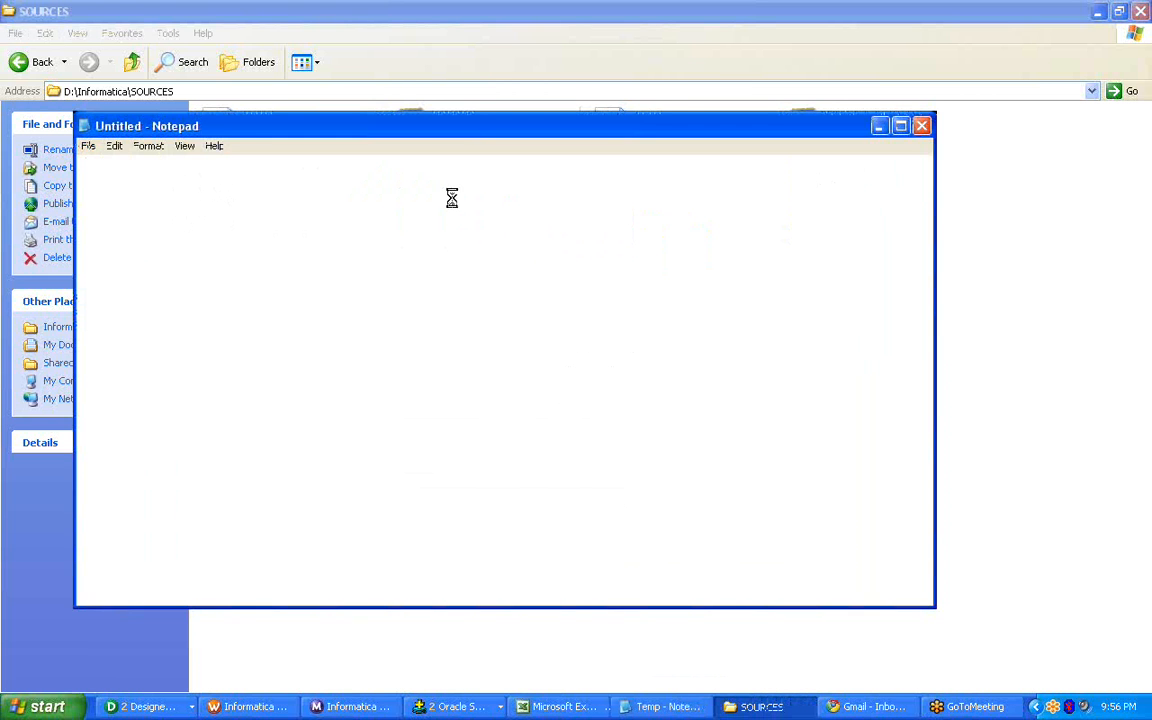
drag(699, 363, 78, 192)
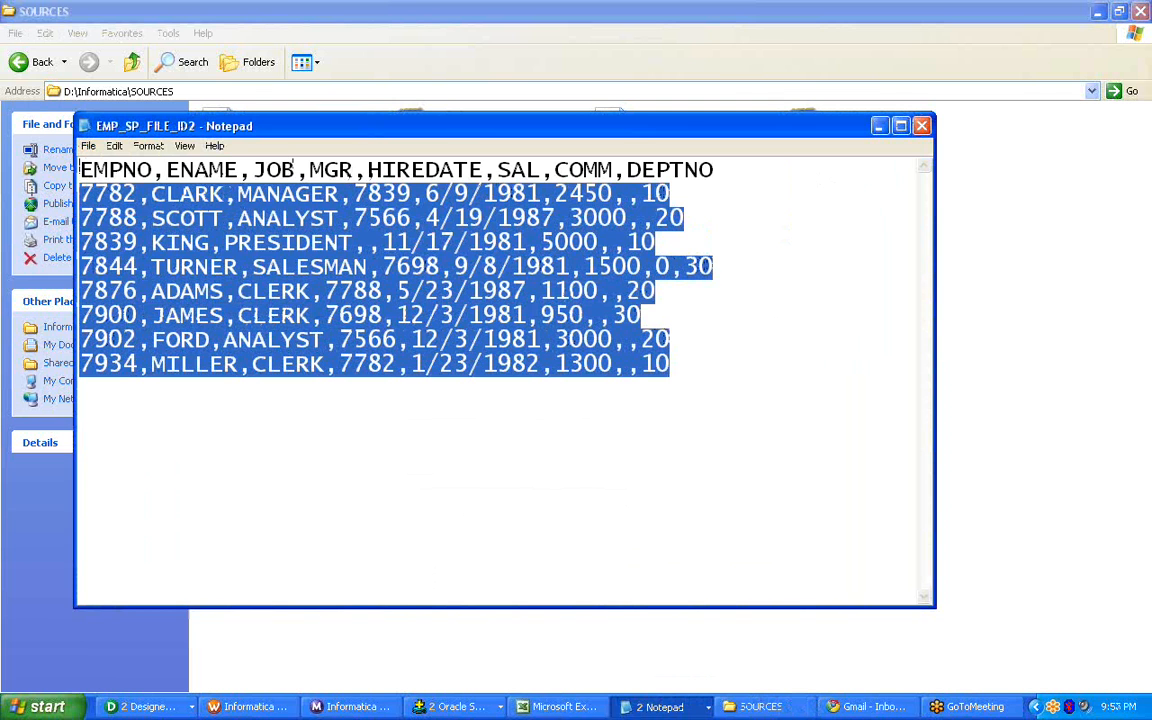
click(921, 126)
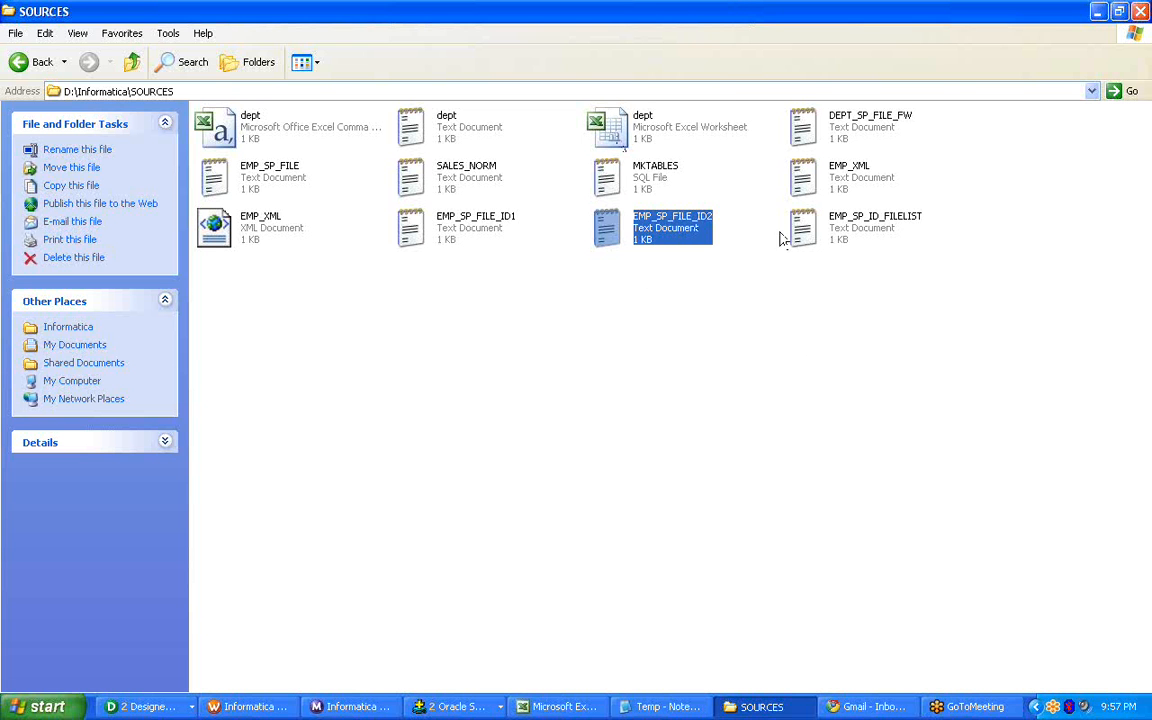
Review the source file names listed in the text file EMP_SP_ID_FILELIST and close it.
right_click(810, 238)
click(830, 241)
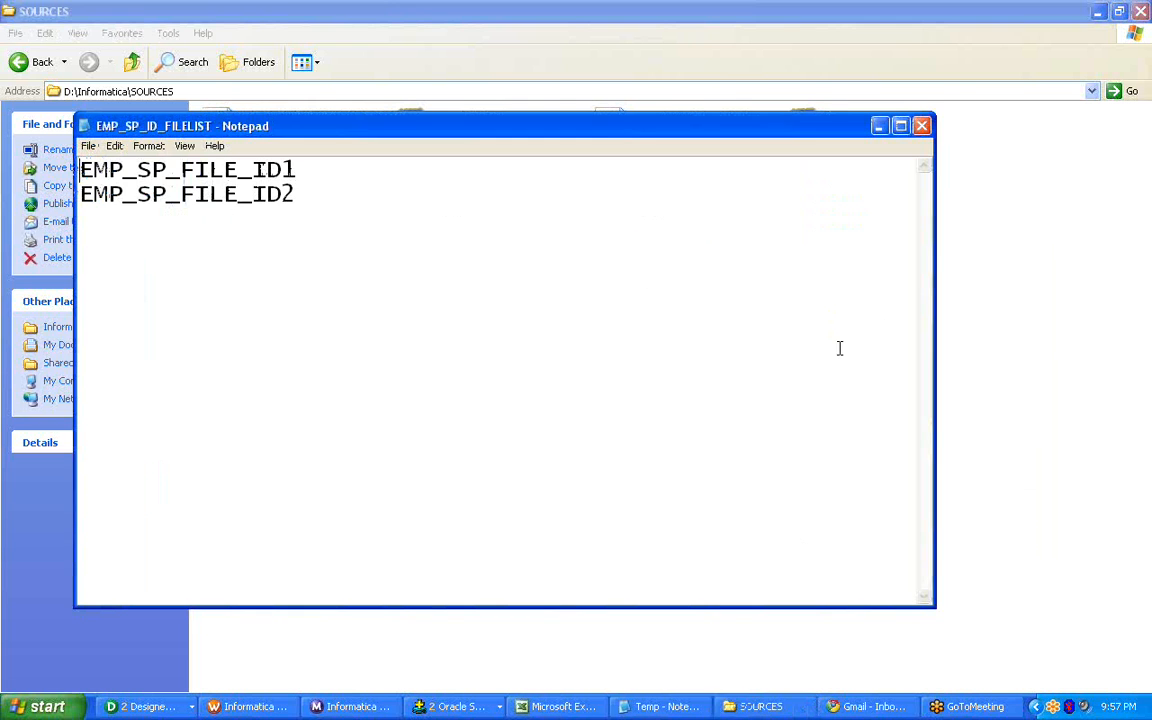
drag(422, 211, 50, 140)
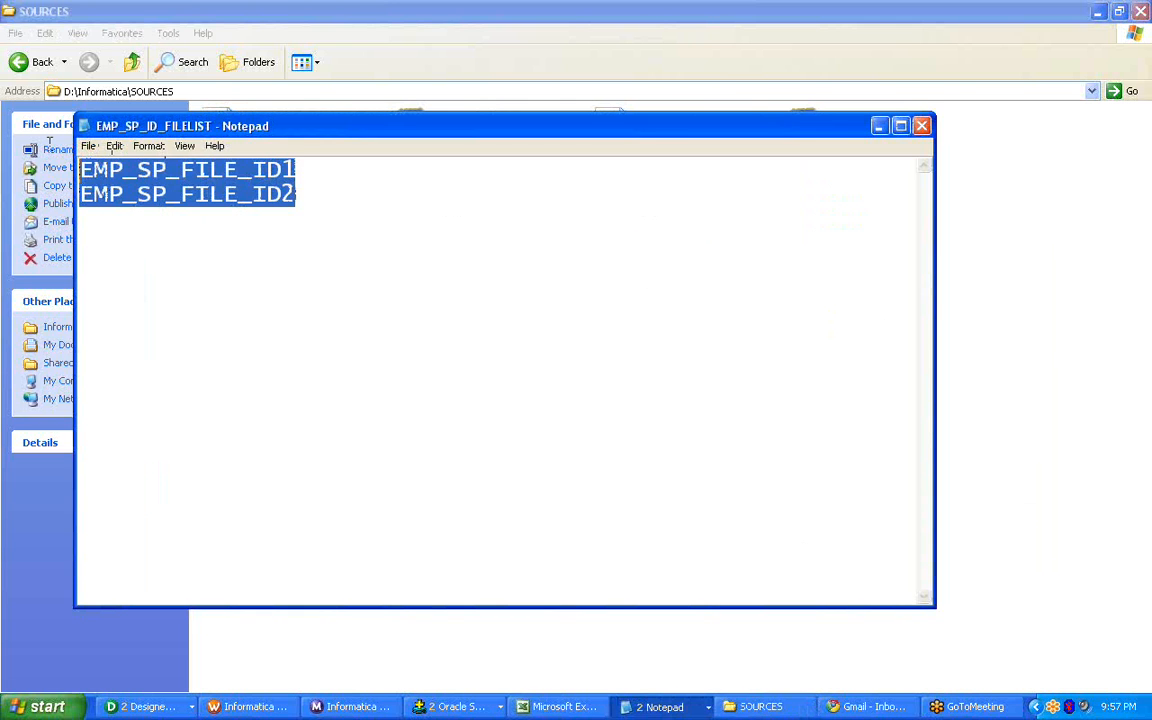
click(923, 127)
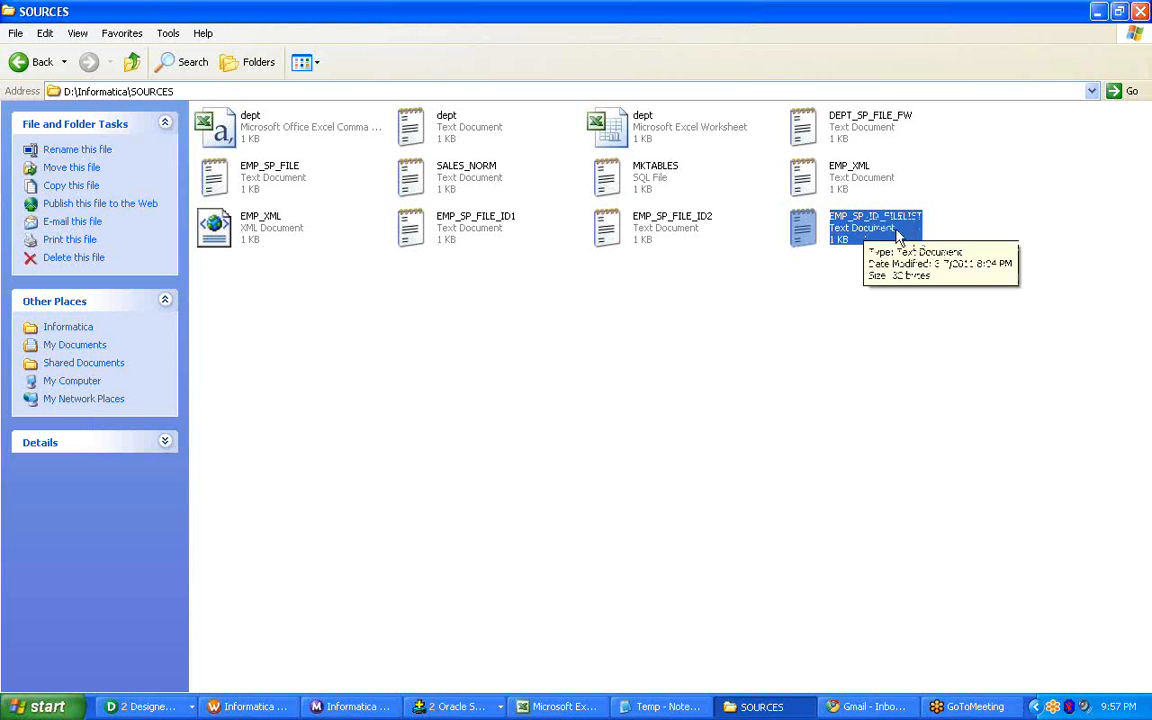
Reopen the text file EMP_SP_ID_FILELIST, highlight its listed source file names and close it.
right_click(917, 235)
click(643, 254)
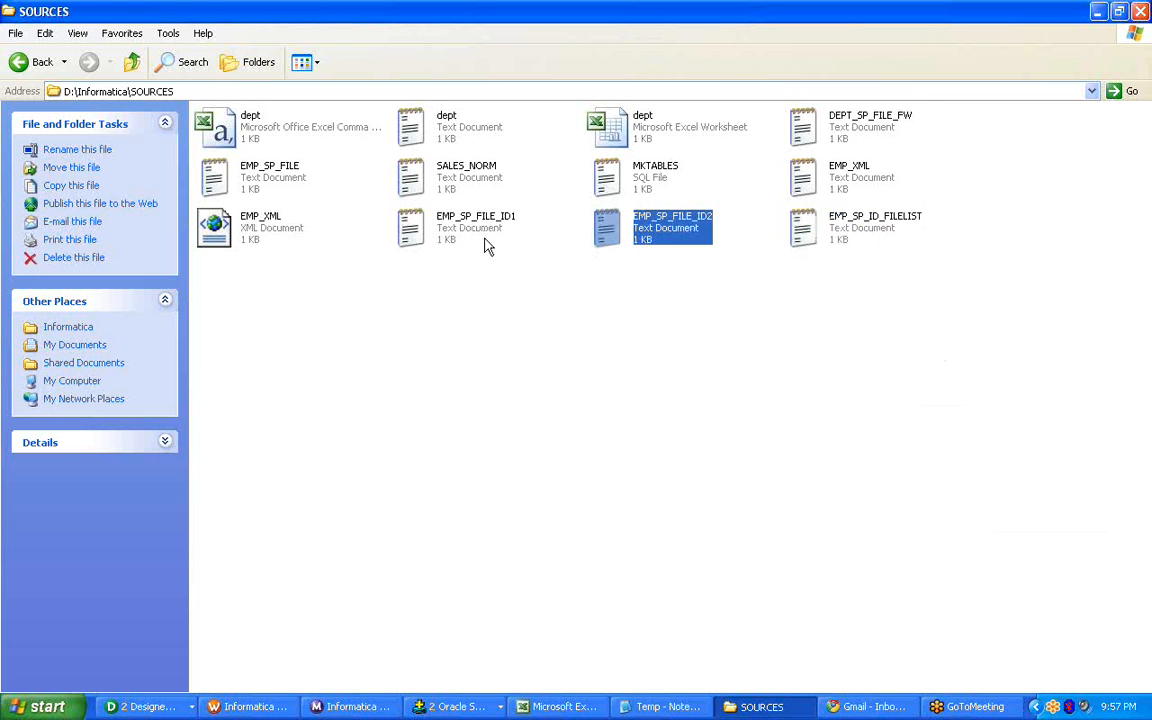
double_click(812, 231)
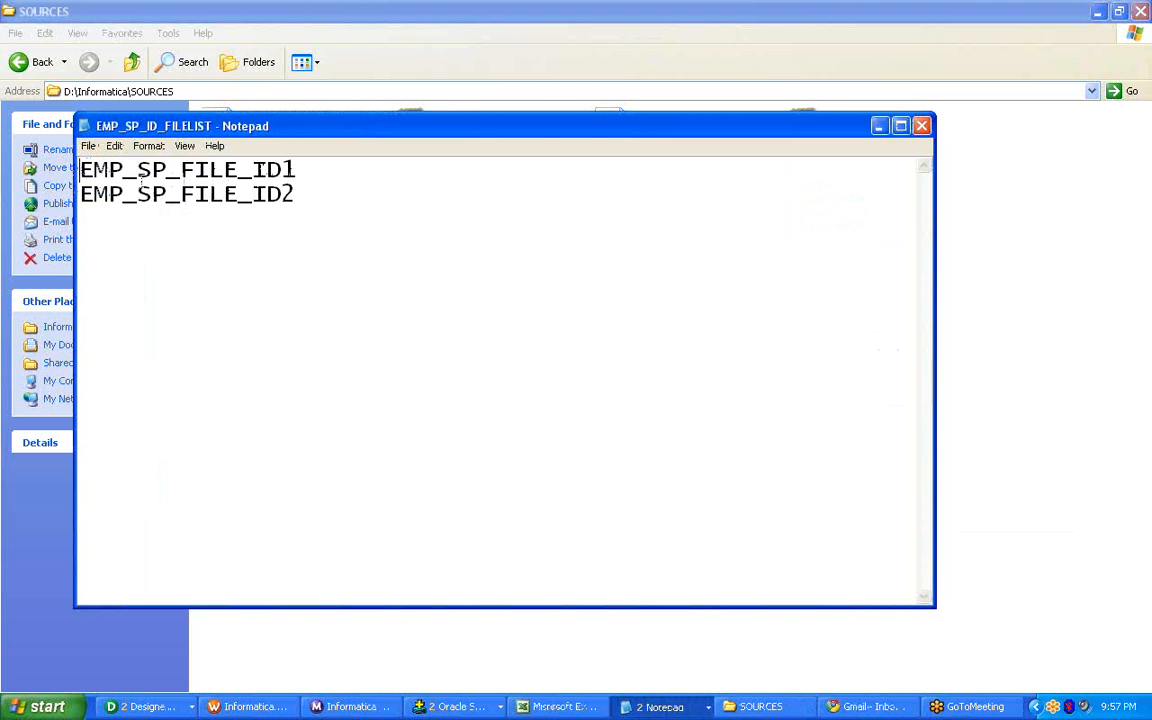
drag(311, 204, 88, 150)
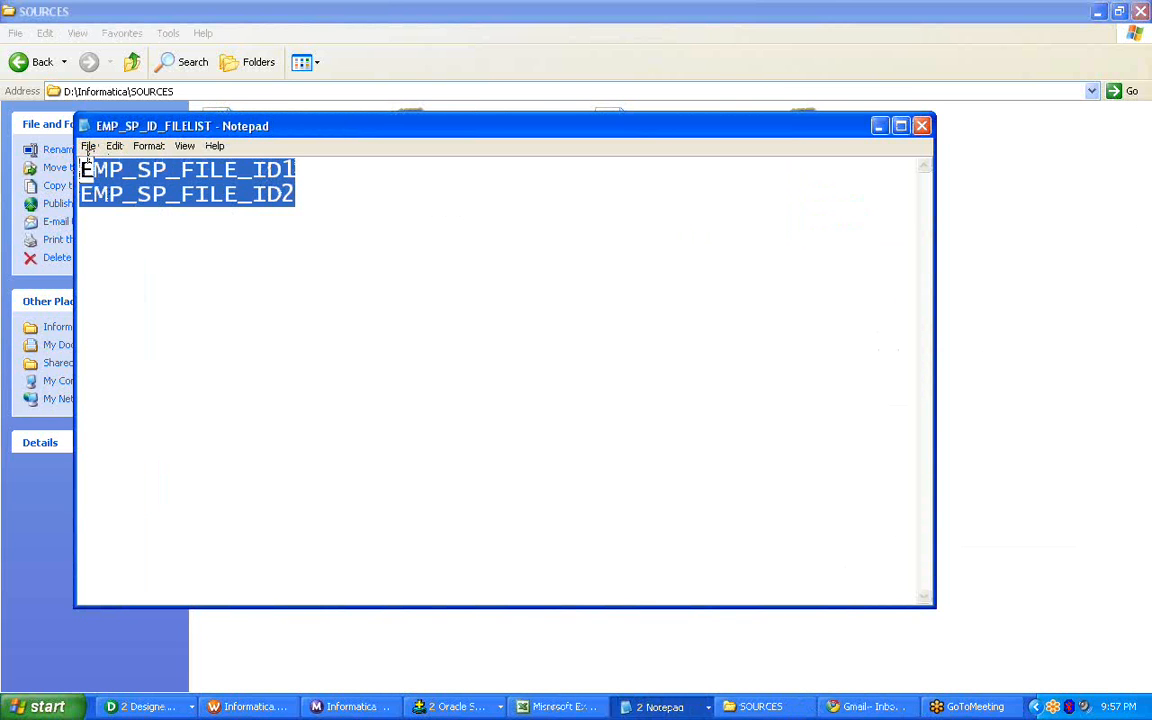
click(922, 126)
Try setting the source filename of SQ_dept in session s_T_DEPT_DFILE to EMP_SP_ID_FILELIST.txt, using the copied file name, and discard the session edits.
right_click(898, 229)
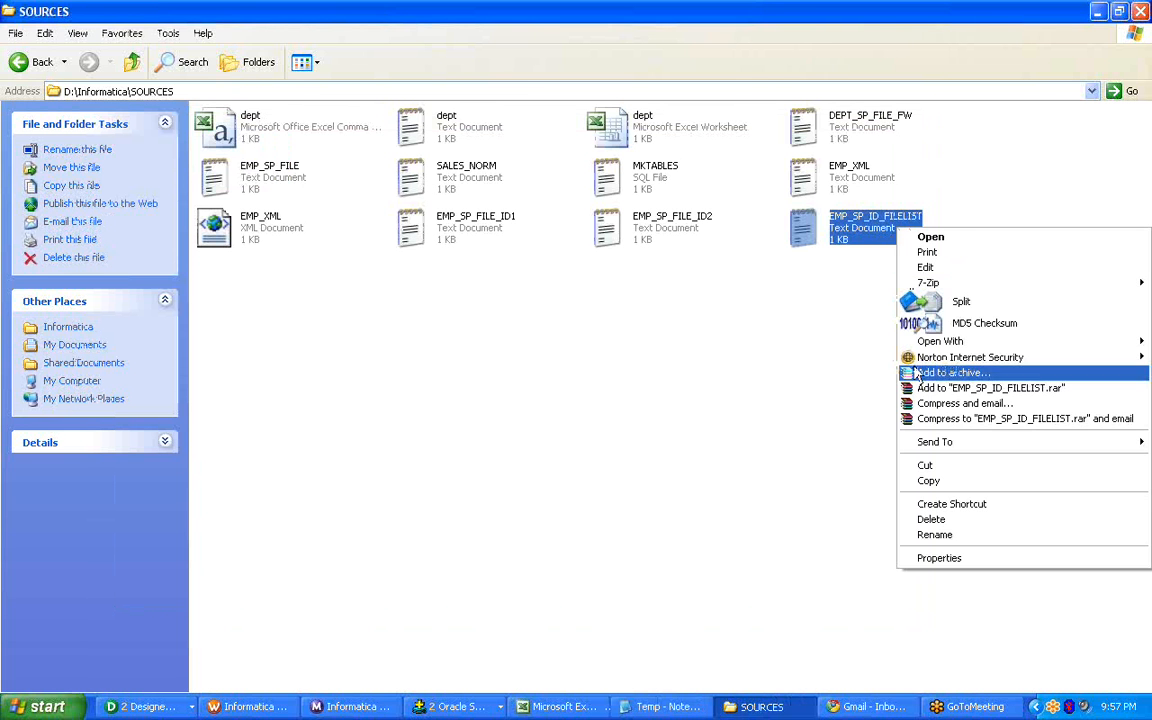
click(933, 534)
click(672, 431)
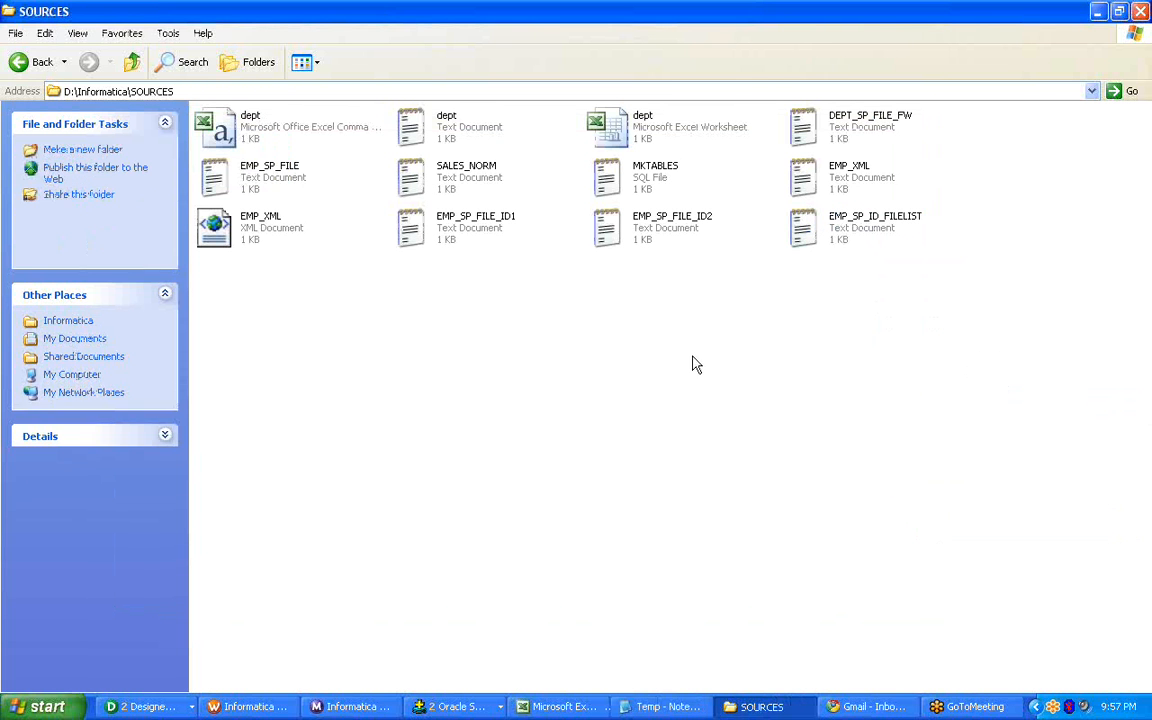
click(233, 706)
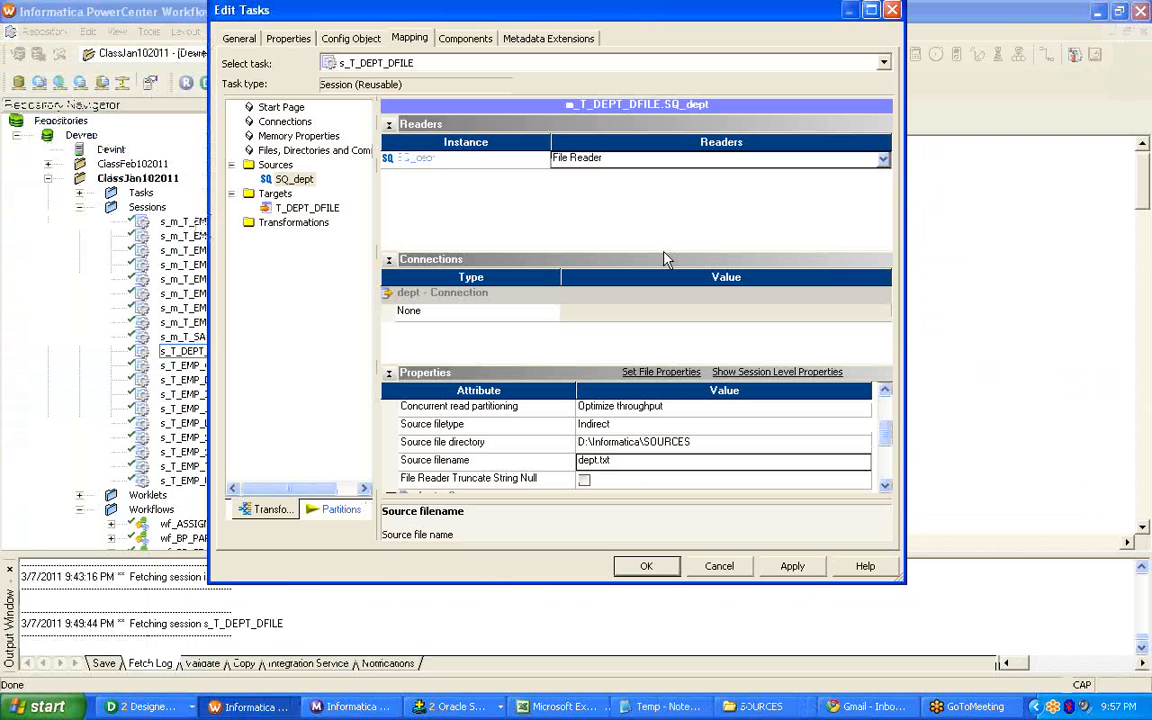
double_click(595, 462)
text(EMP_SP_ID_FILELIST)
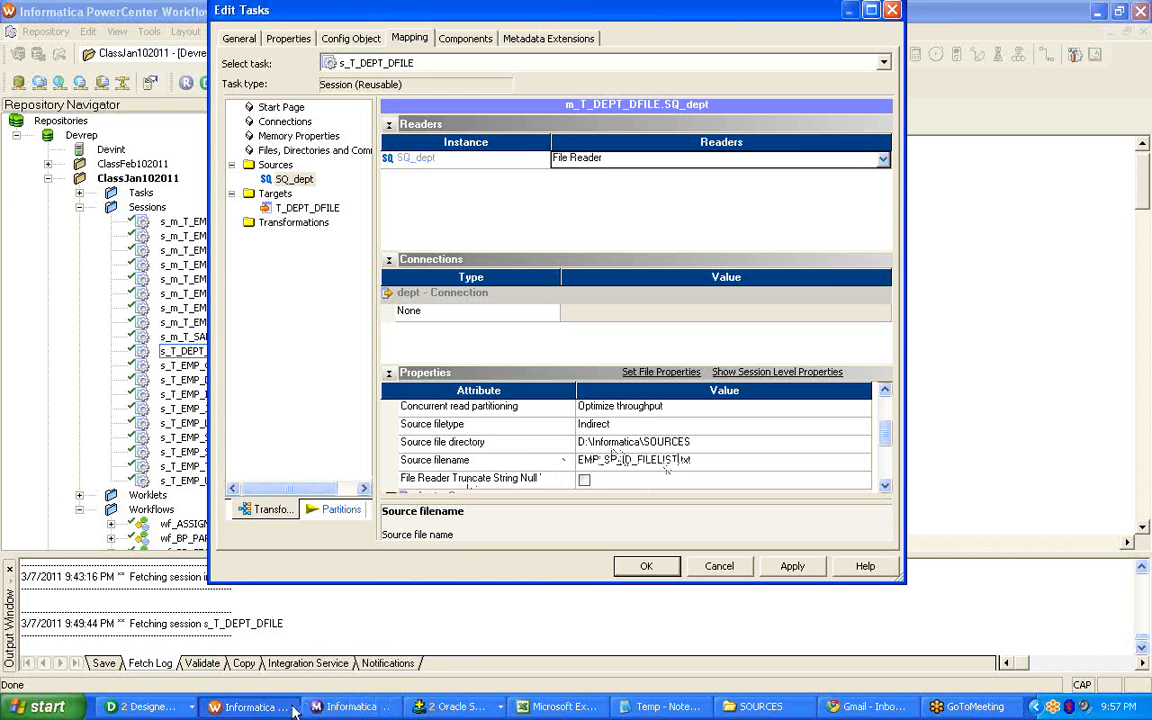
click(143, 709)
click(614, 346)
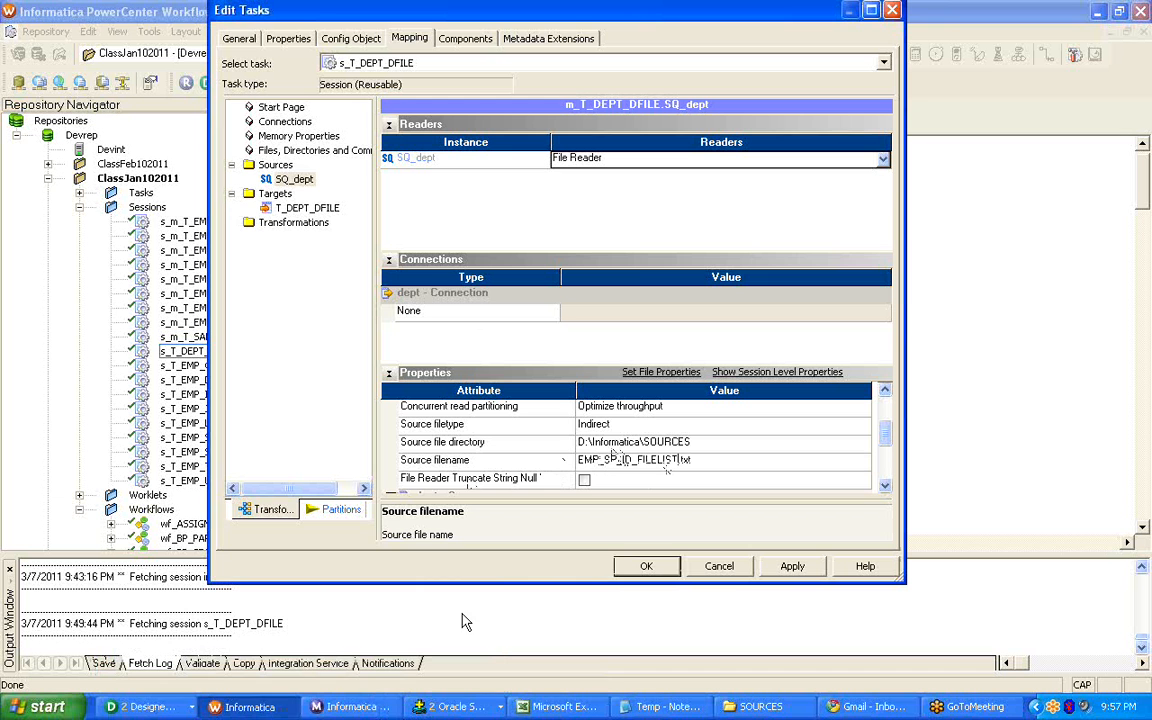
click(719, 566)
click(522, 325)
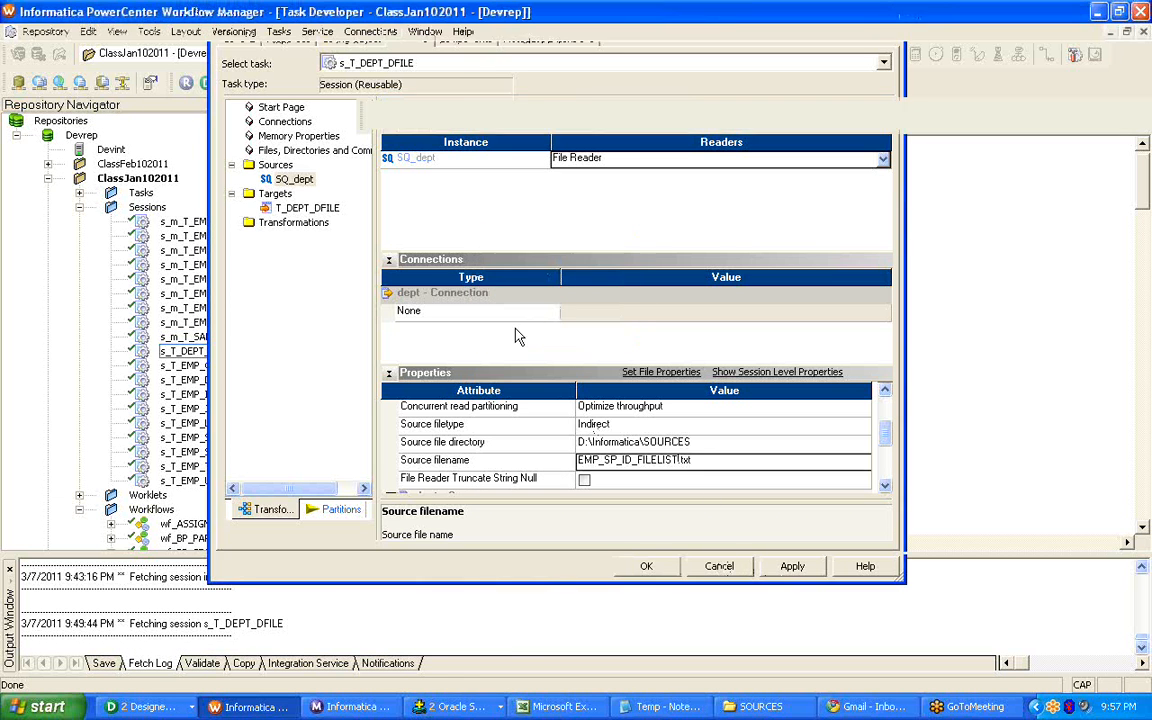
Check mapping m_T_DEPT_DFILE in Designer and review the department records in the text file dept in the SOURCES folder.
click(140, 707)
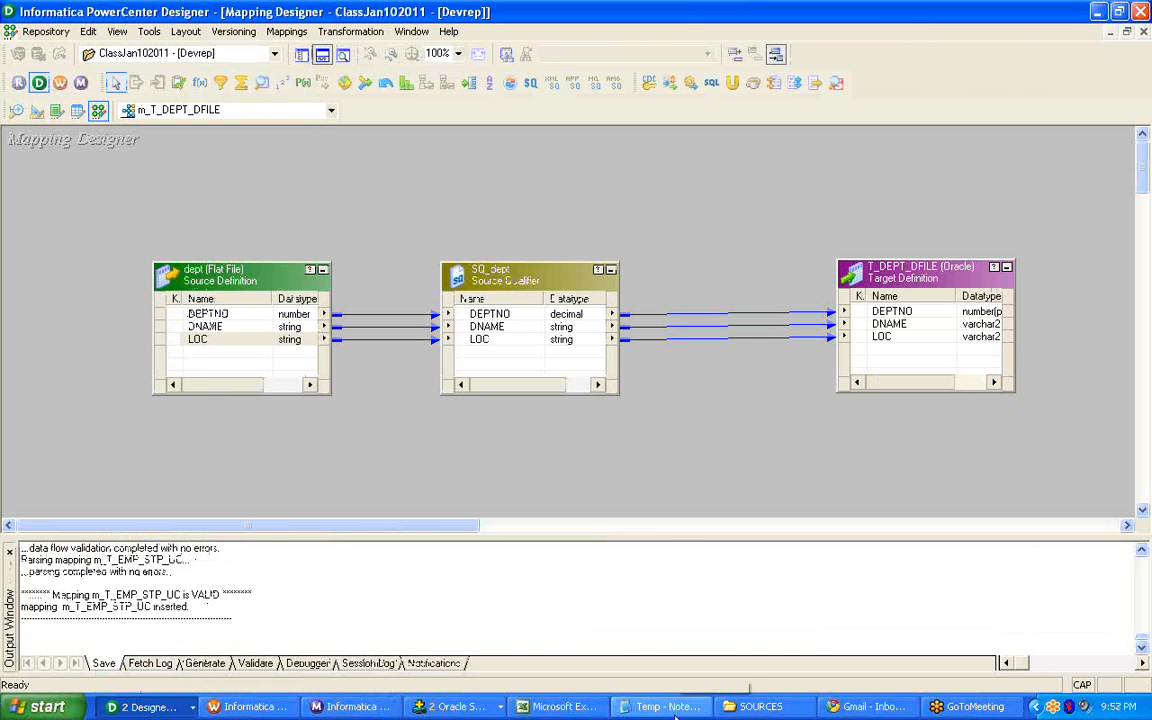
click(667, 707)
click(757, 707)
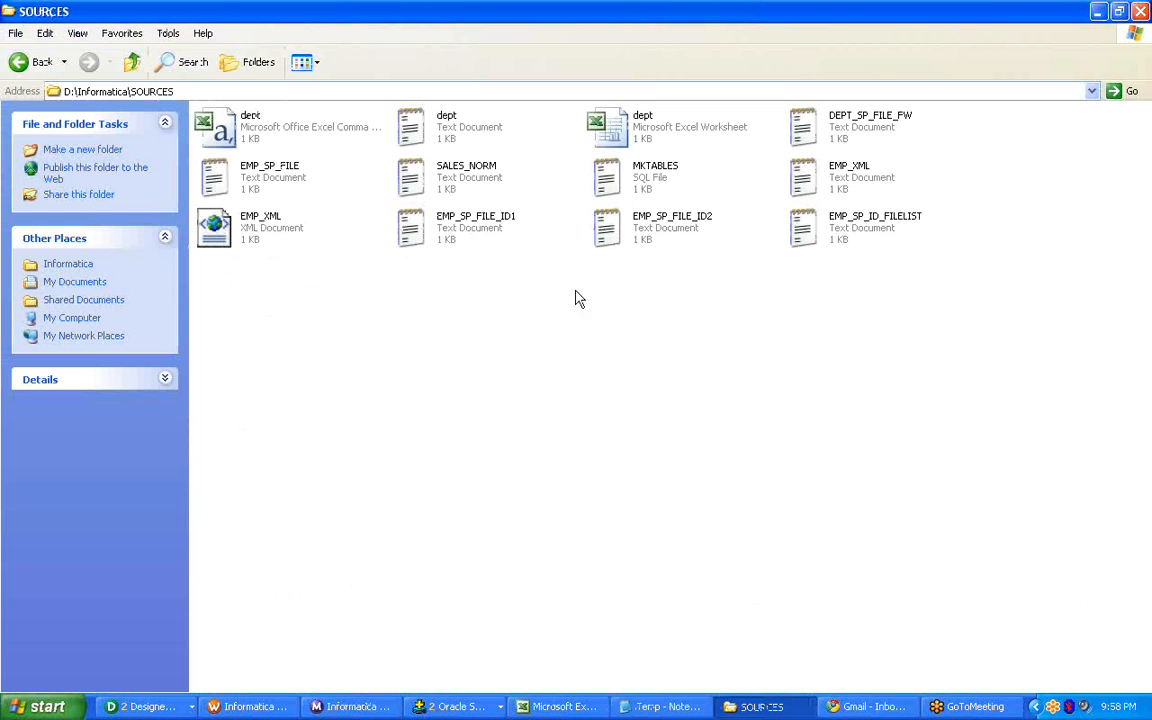
click(470, 134)
right_click(472, 137)
click(480, 138)
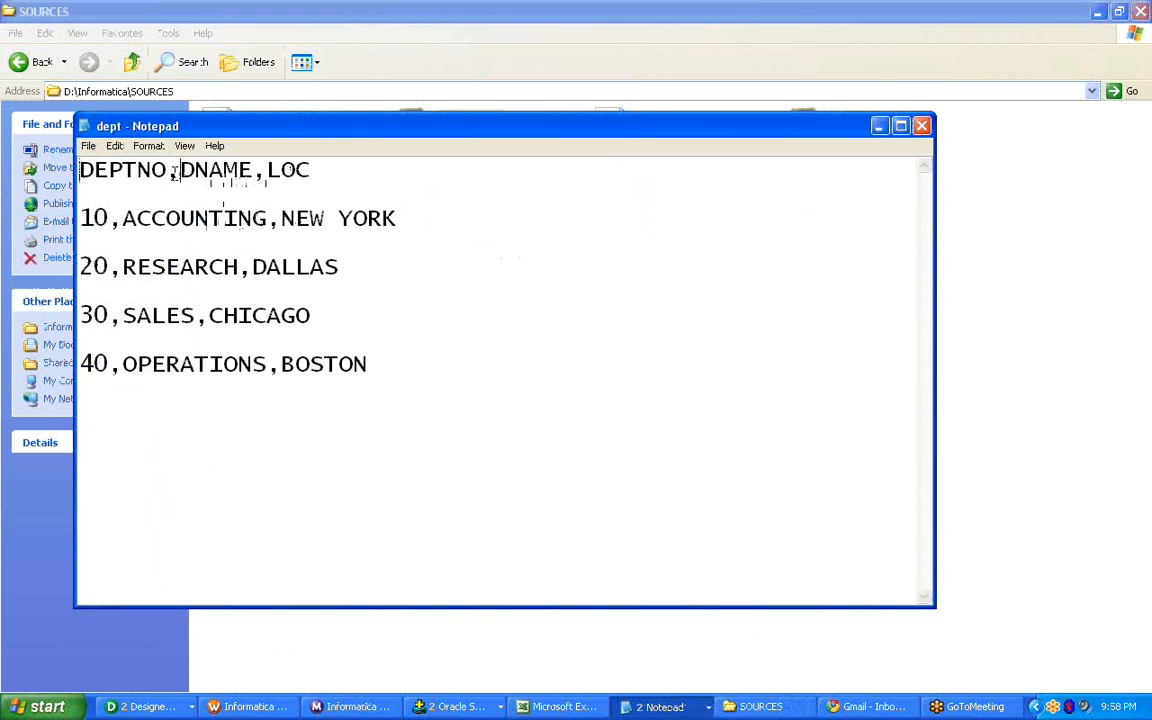
click(922, 125)
Compare the dept source definition of mapping m_T_DEPT_DFILE in Designer with the files in the SOURCES folder.
click(160, 707)
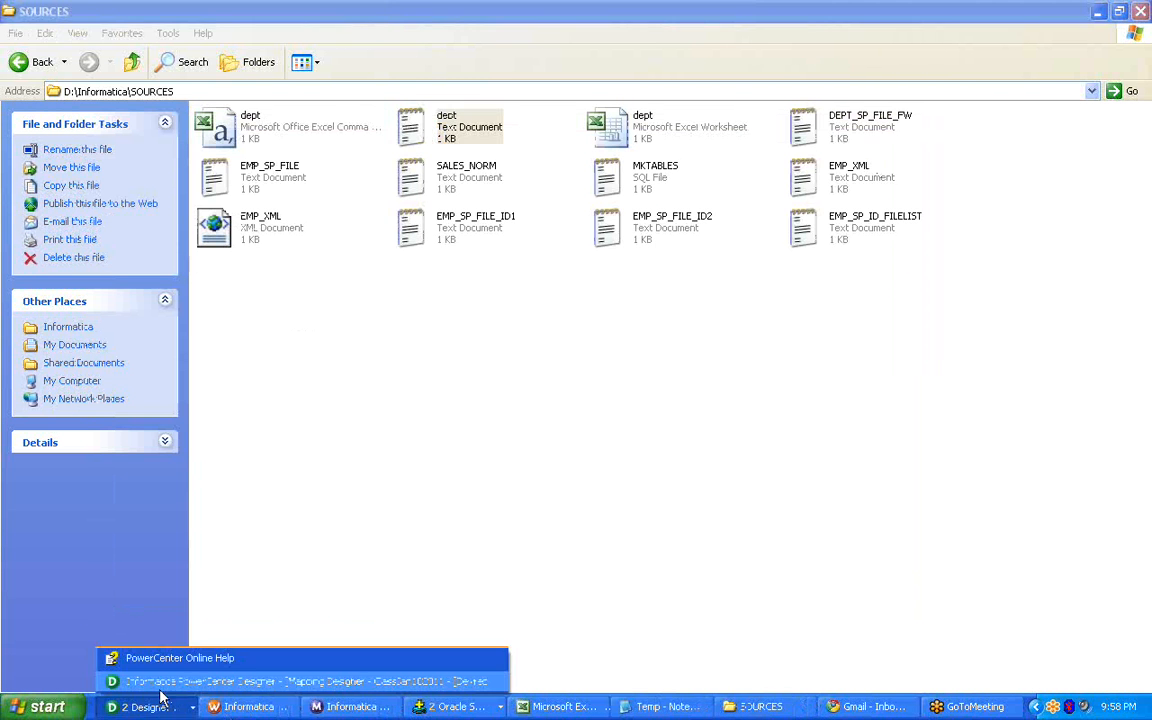
click(160, 683)
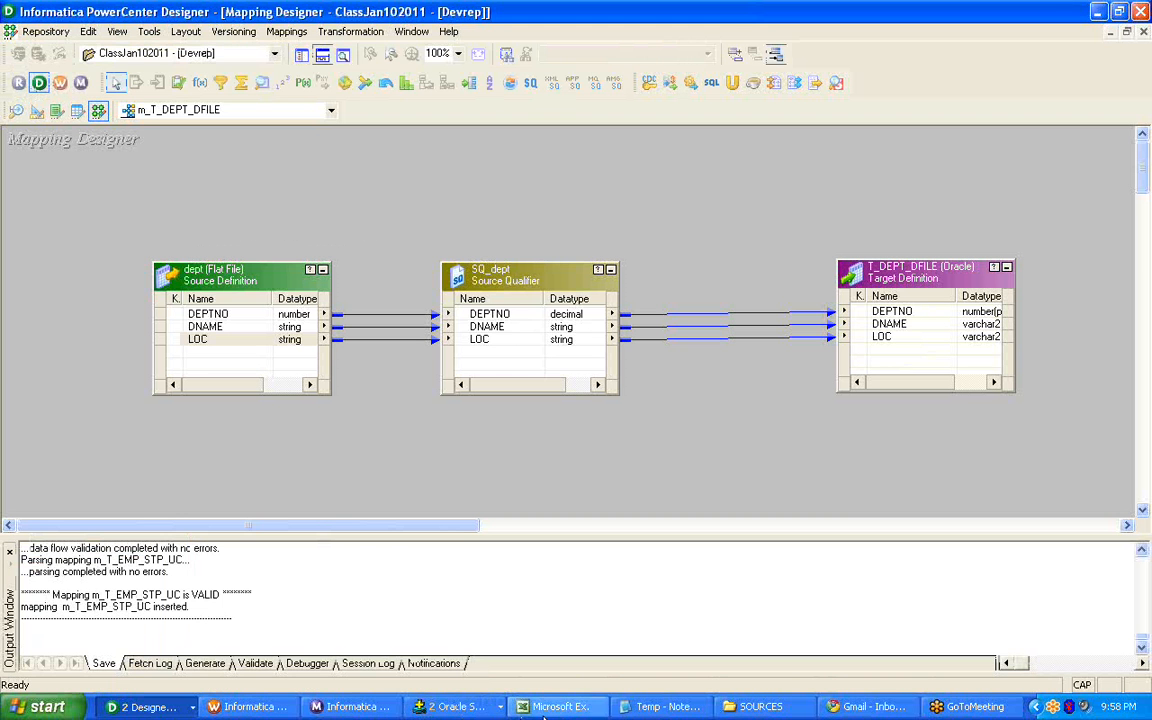
click(762, 707)
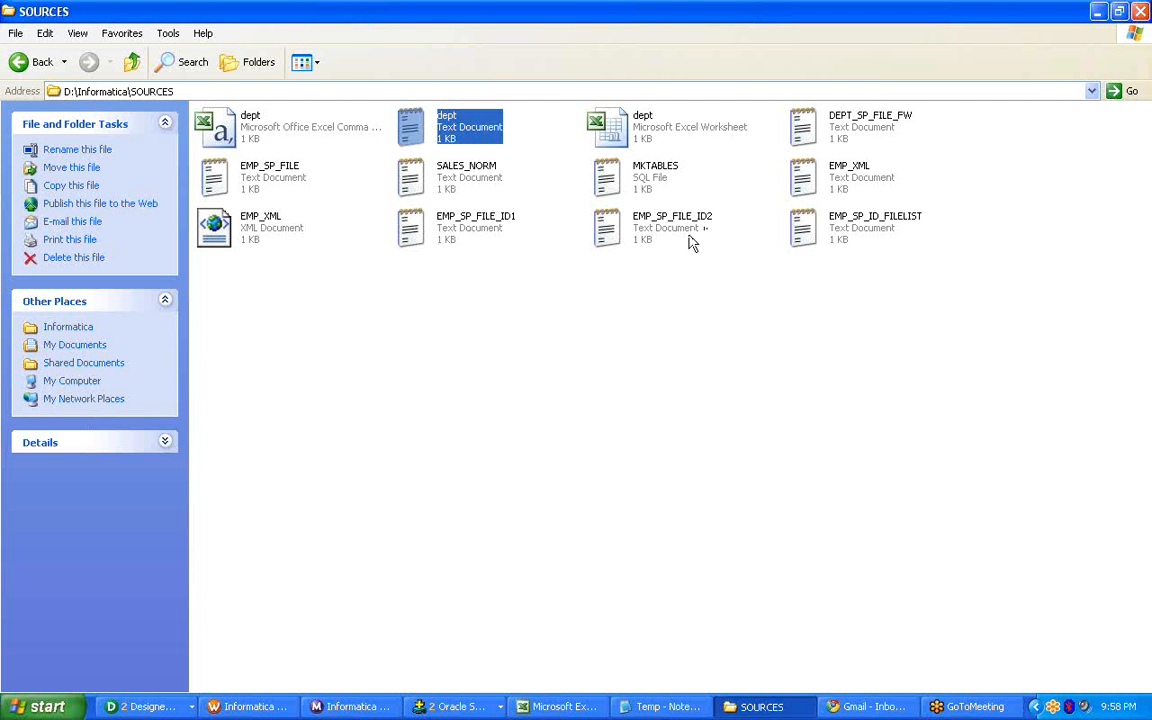
click(645, 236)
click(656, 318)
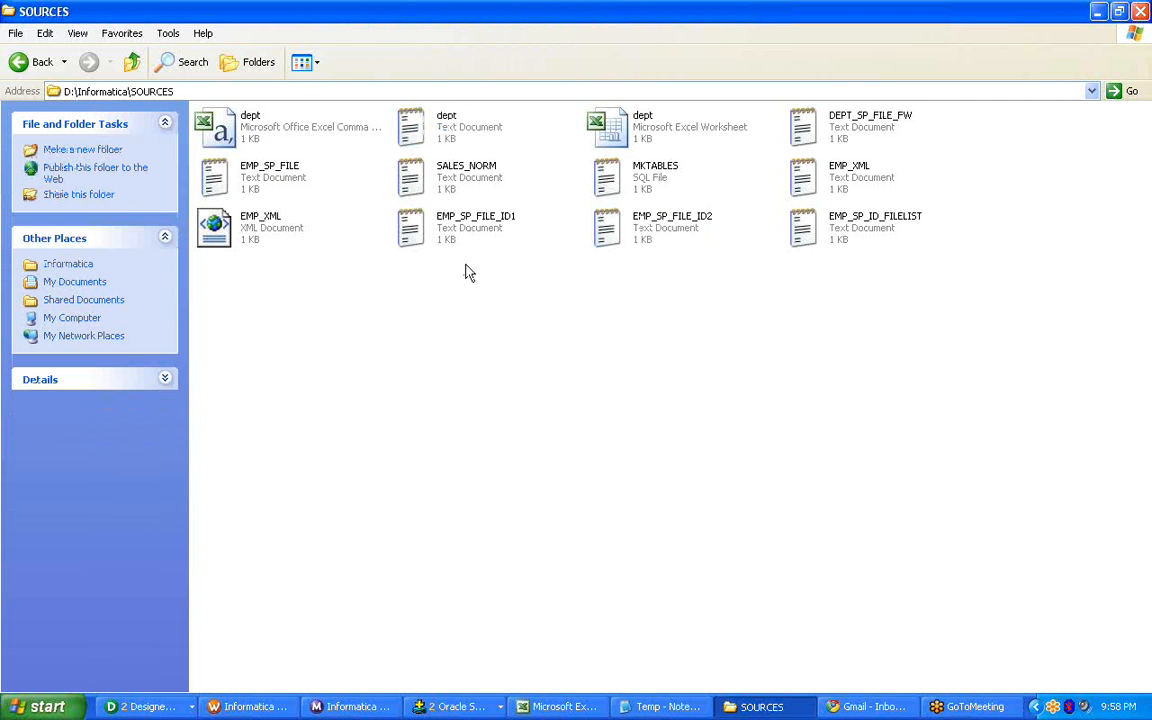
Open the text file dept and remove the blank lines between the header and the 30,SALES,CHICAGO record.
double_click(428, 137)
drag(314, 188, 97, 182)
click(337, 198)
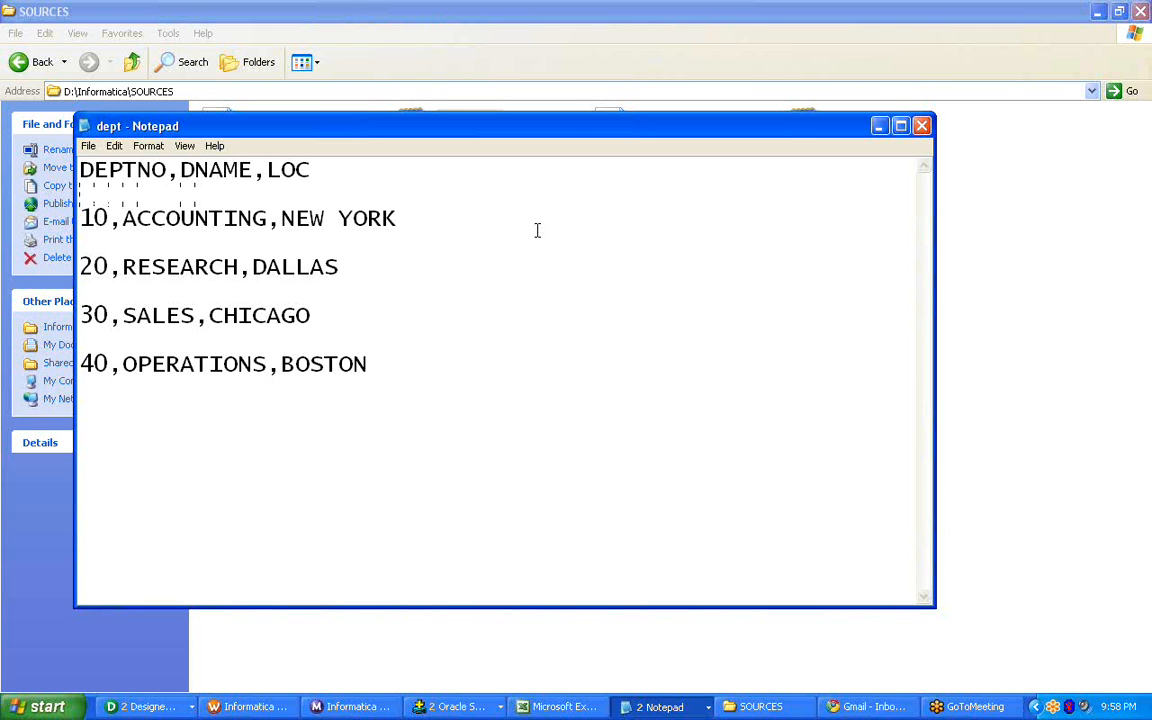
key(BackSpace)
key(BackSpace)
key(BackSpace)
key(BackSpace)
key(BackSpace)
key(BackSpace)
key(BackSpace)
key(BackSpace)
key(BackSpace)
key(BackSpace)
key(BackSpace)
key(BackSpace)
key(BackSpace)
key(BackSpace)
key(BackSpace)
key(BackSpace)
key(BackSpace)
key(BackSpace)
key(BackSpace)
key(BackSpace)
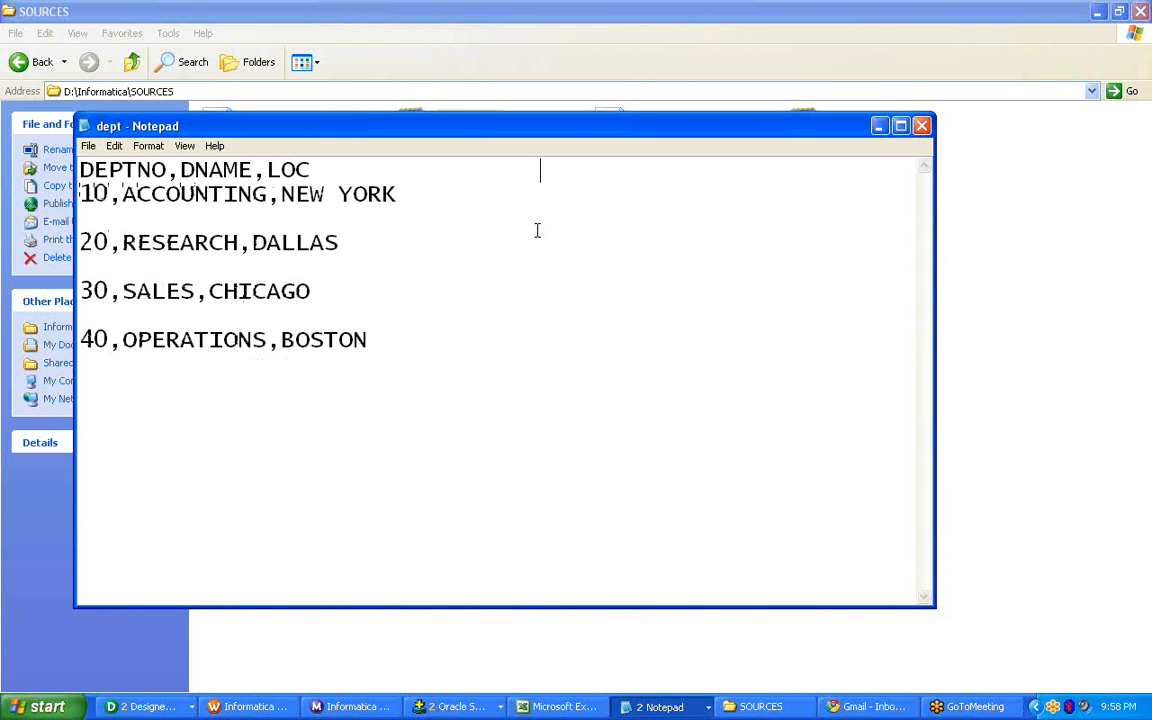
key(BackSpace)
key(BackSpace)
key(BackSpace)
key(BackSpace)
key(BackSpace)
key(BackSpace)
key(BackSpace)
key(BackSpace)
key(BackSpace)
key(BackSpace)
key(BackSpace)
key(BackSpace)
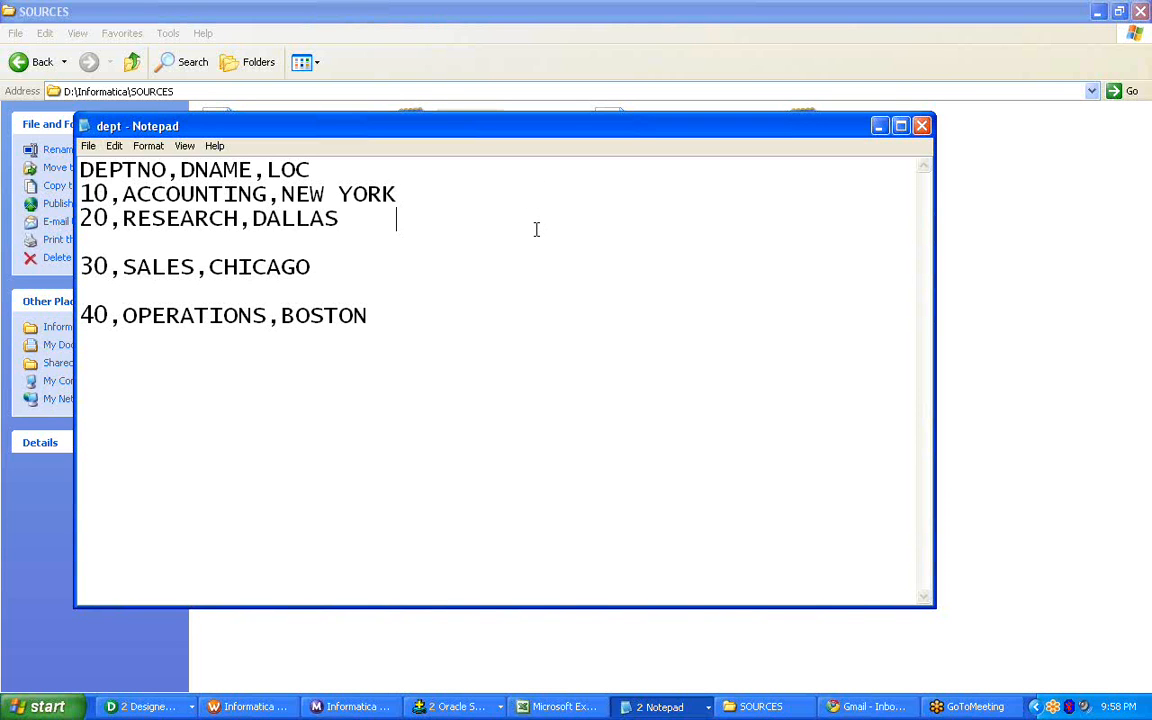
key(BackSpace)
key(BackSpace)
key(BackSpace)
key(BackSpace)
key(BackSpace)
key(BackSpace)
key(BackSpace)
key(BackSpace)
key(BackSpace)
key(BackSpace)
key(BackSpace)
key(BackSpace)
key(BackSpace)
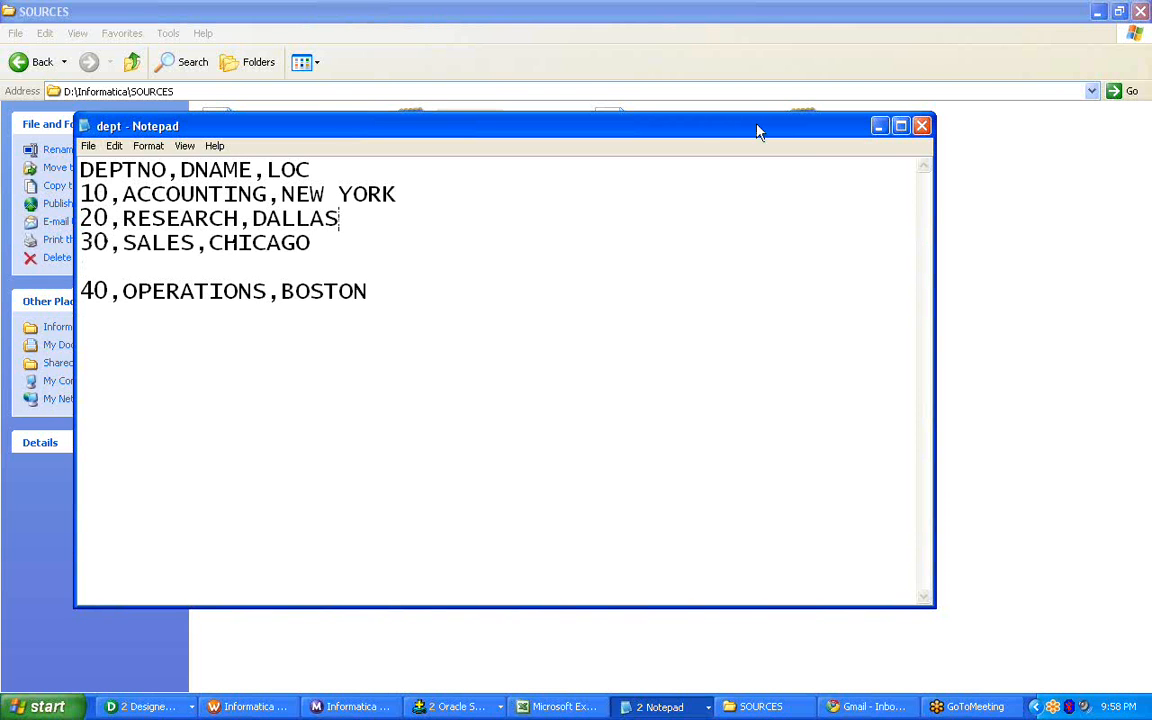
Remove the blank line before the 40,OPERATIONS,BOSTON record and any trailing spaces in dept, and save the file.
double_click(692, 128)
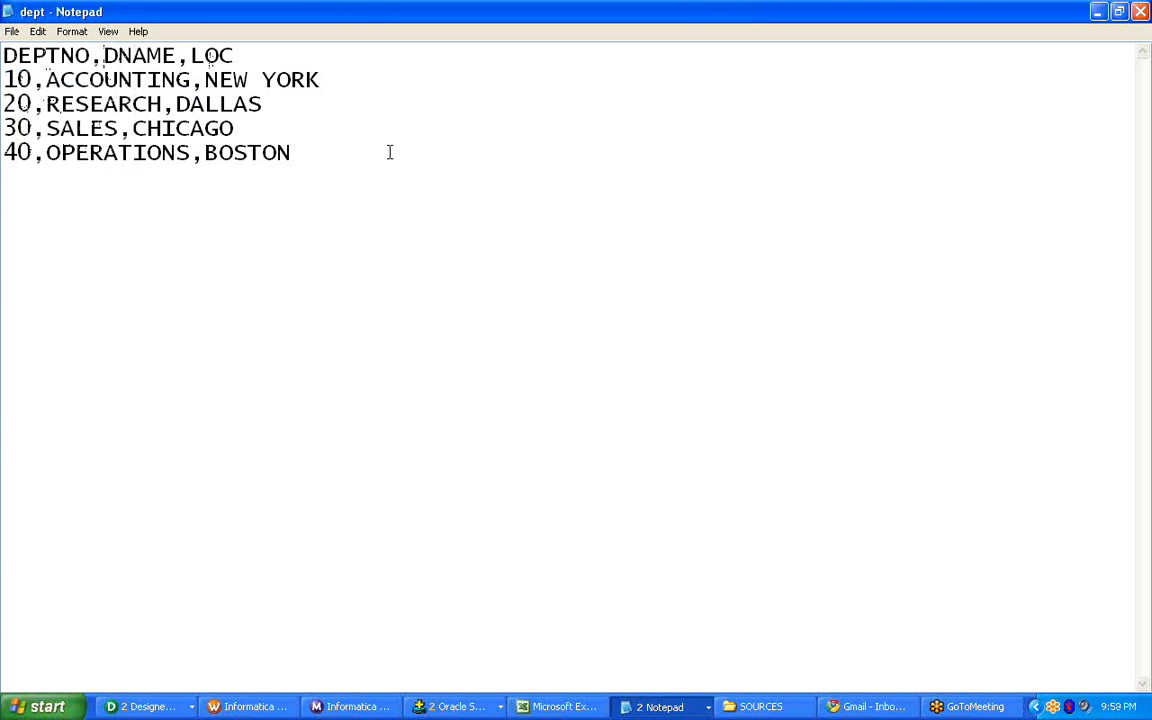
key(BackSpace)
key(BackSpace)
key(BackSpace)
key(BackSpace)
key(BackSpace)
key(BackSpace)
key(BackSpace)
key(BackSpace)
key(BackSpace)
click(10, 31)
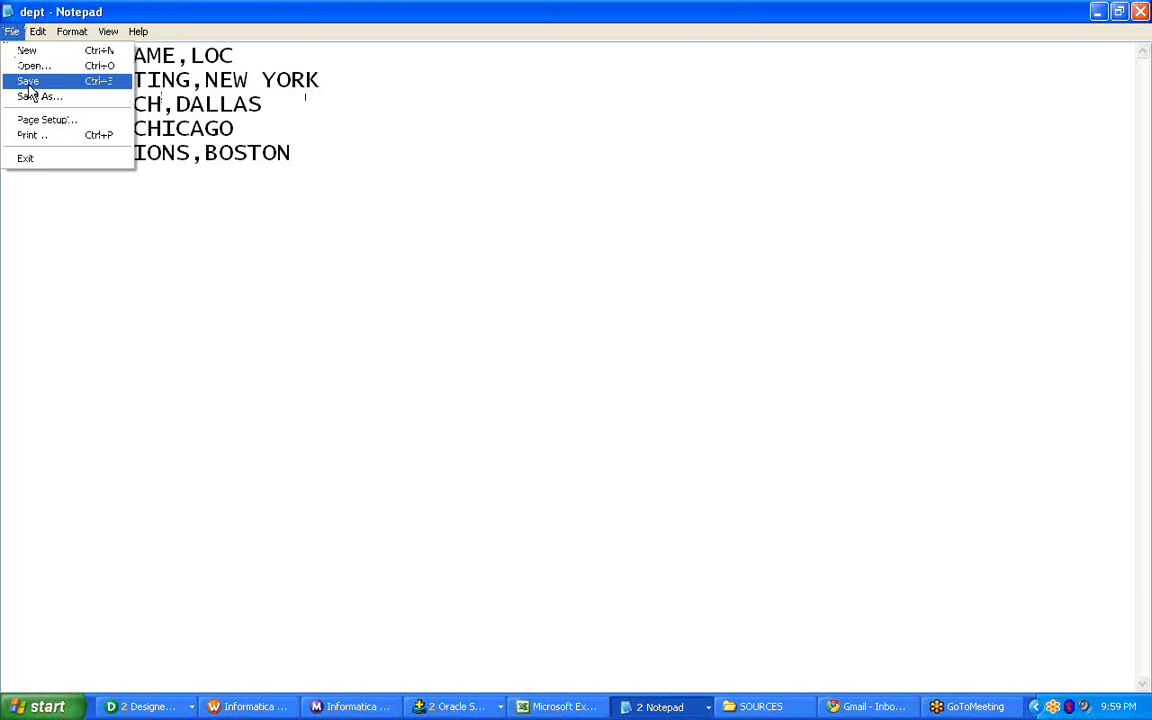
click(30, 82)
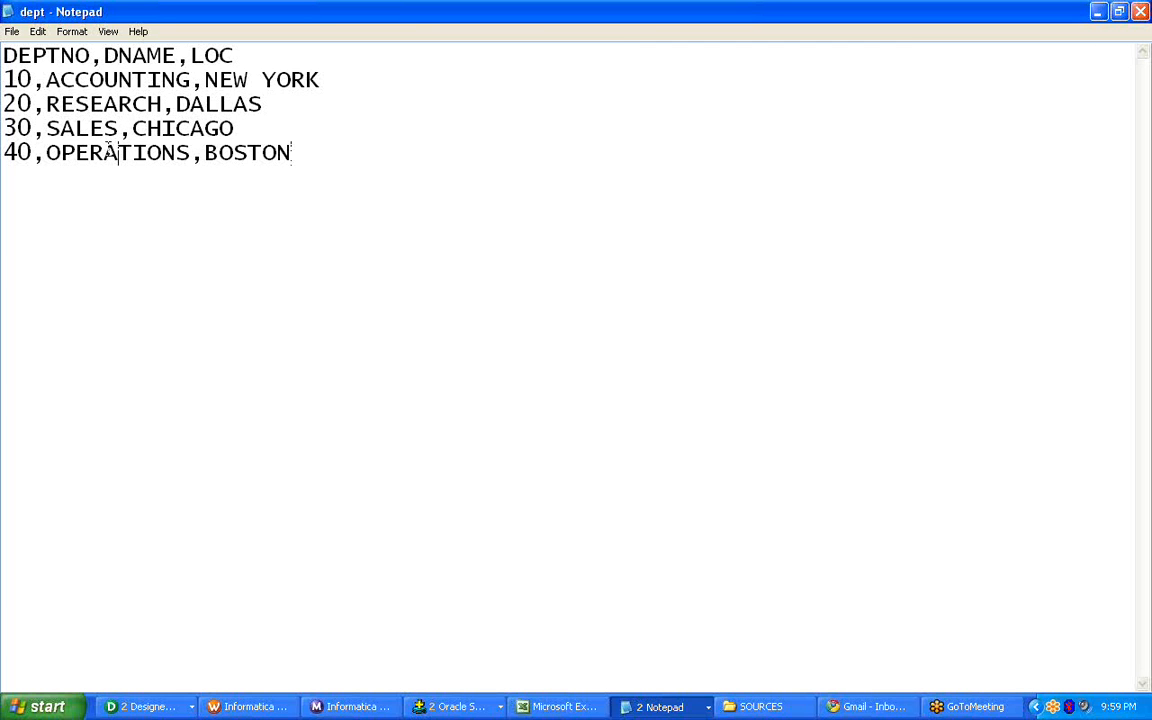
click(12, 31)
click(30, 81)
drag(293, 152, 3, 128)
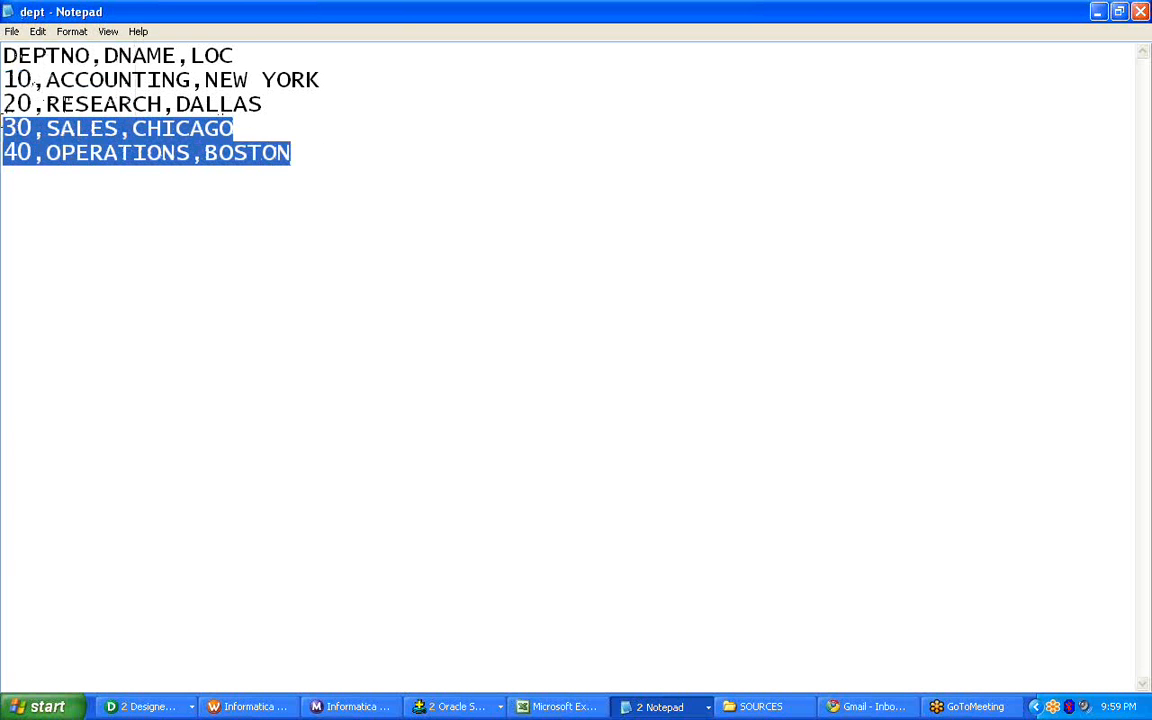
click(1096, 18)
Create a new text document named DEPT1 in the SOURCES folder.
right_click(453, 300)
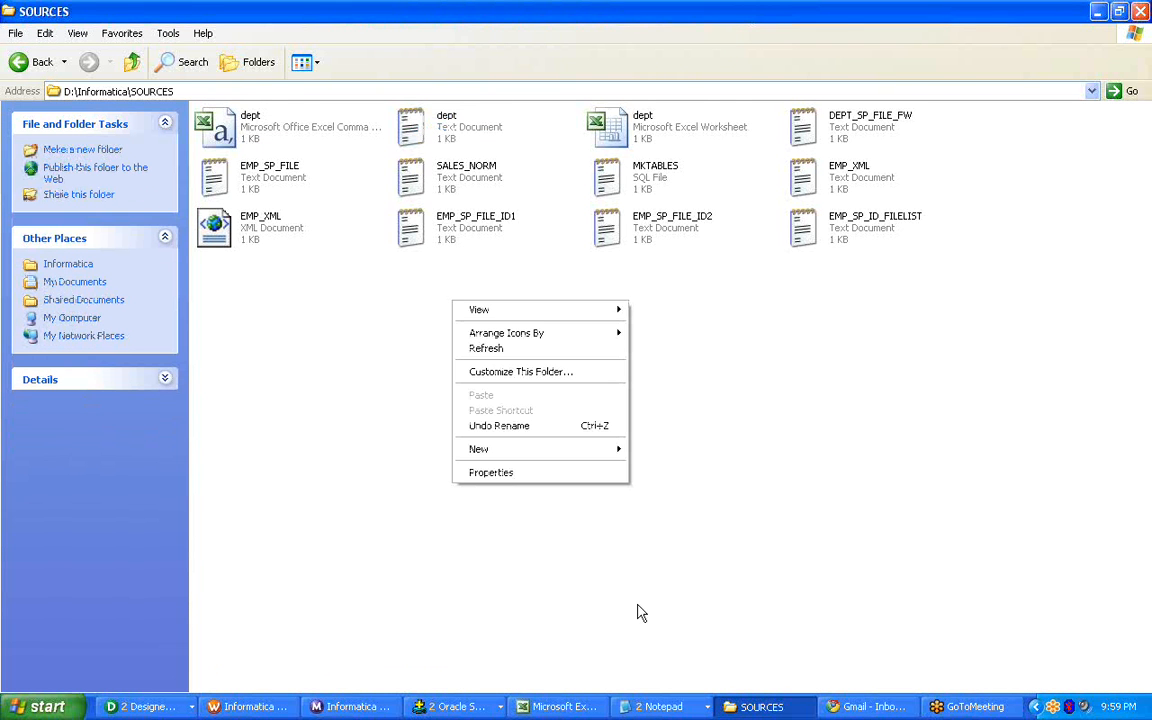
mouse_move(530, 460)
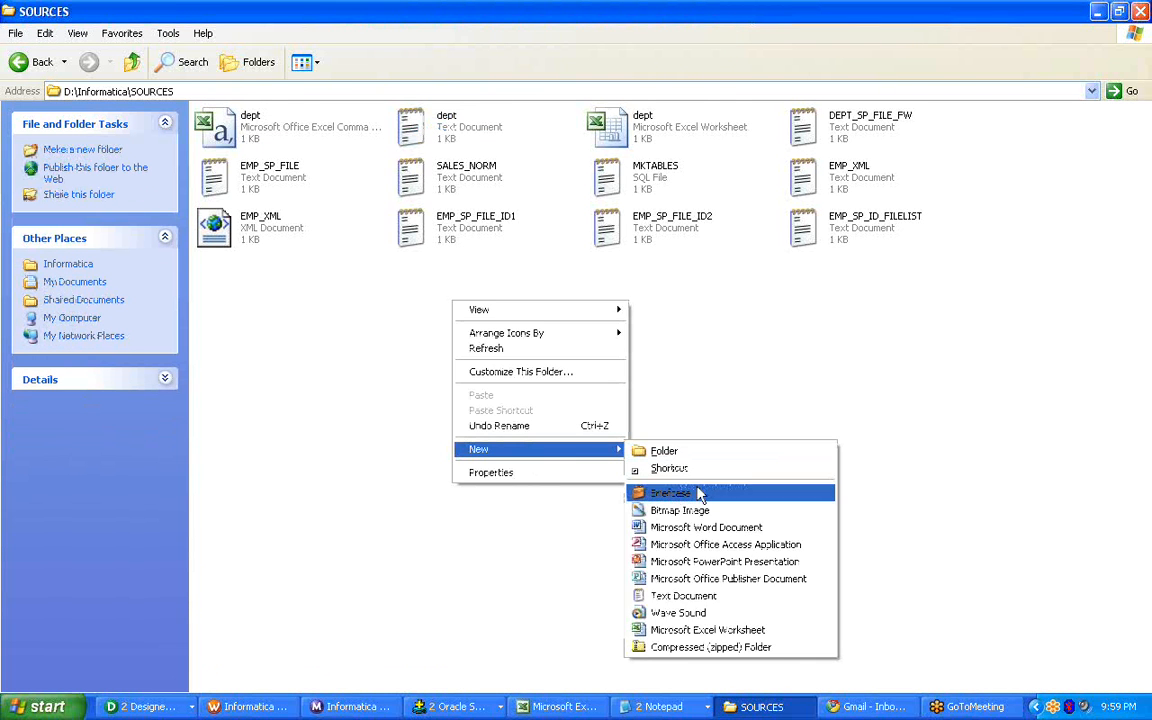
click(680, 585)
key(Caps_Lock)
text(de)
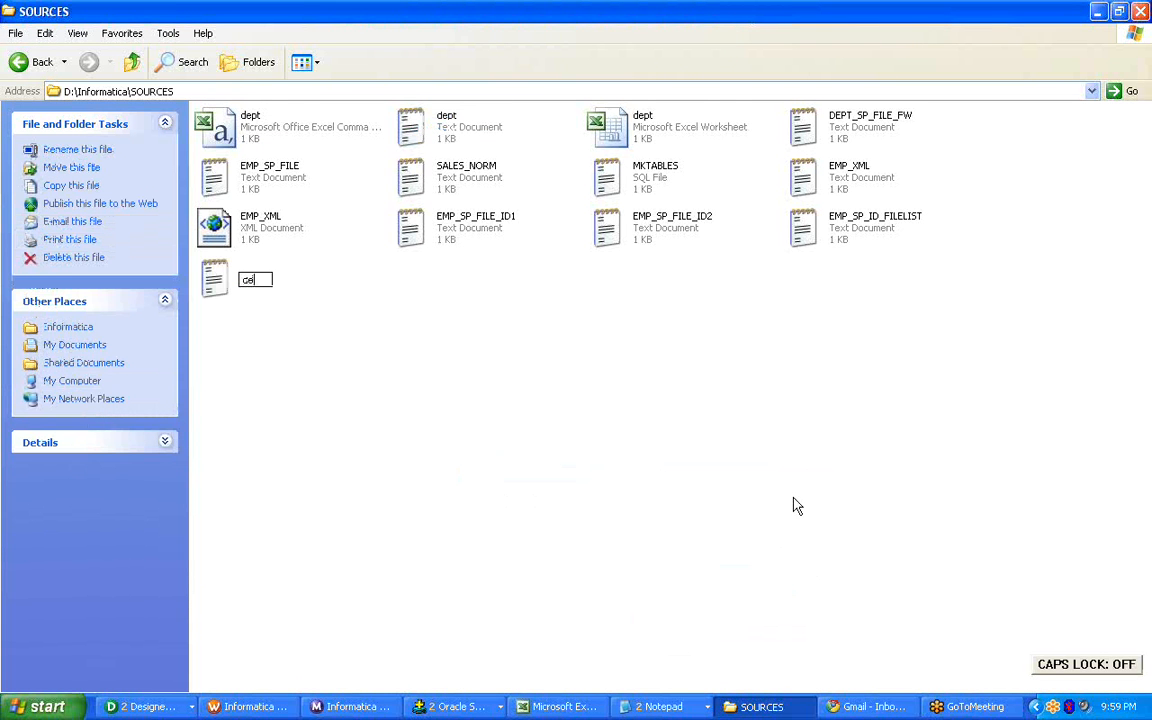
text(pPT1)
click(360, 392)
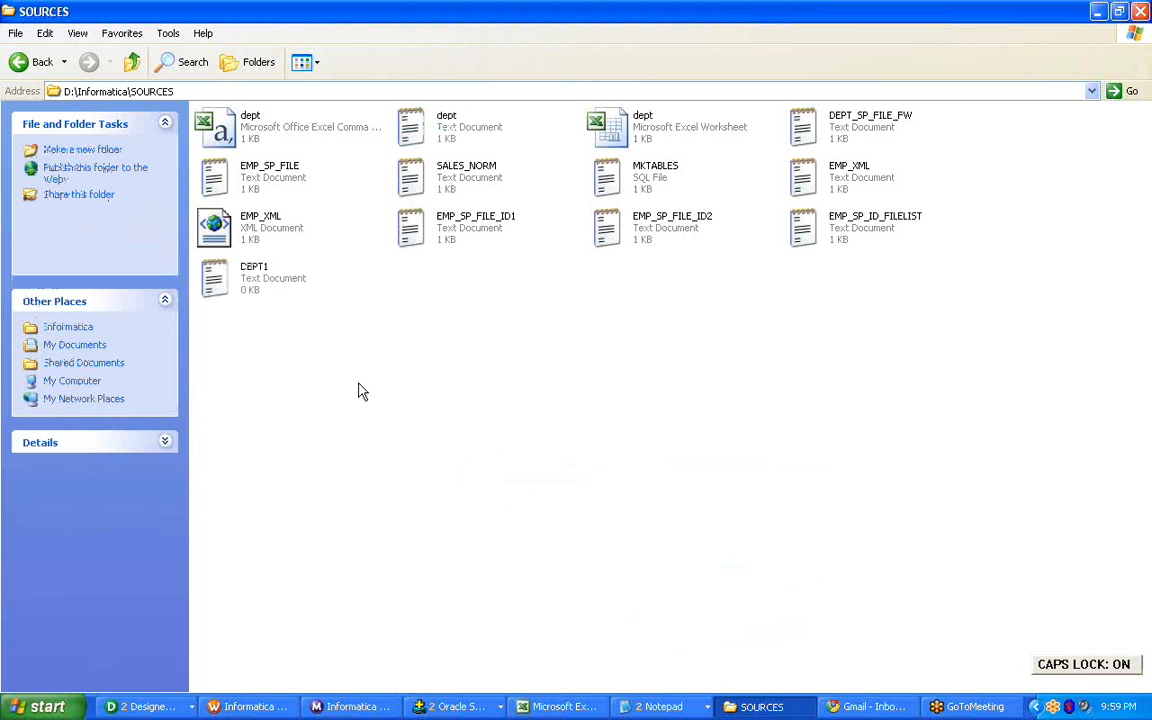
Create a second text document named DEPT2 in the SOURCES folder.
right_click(378, 331)
mouse_move(432, 488)
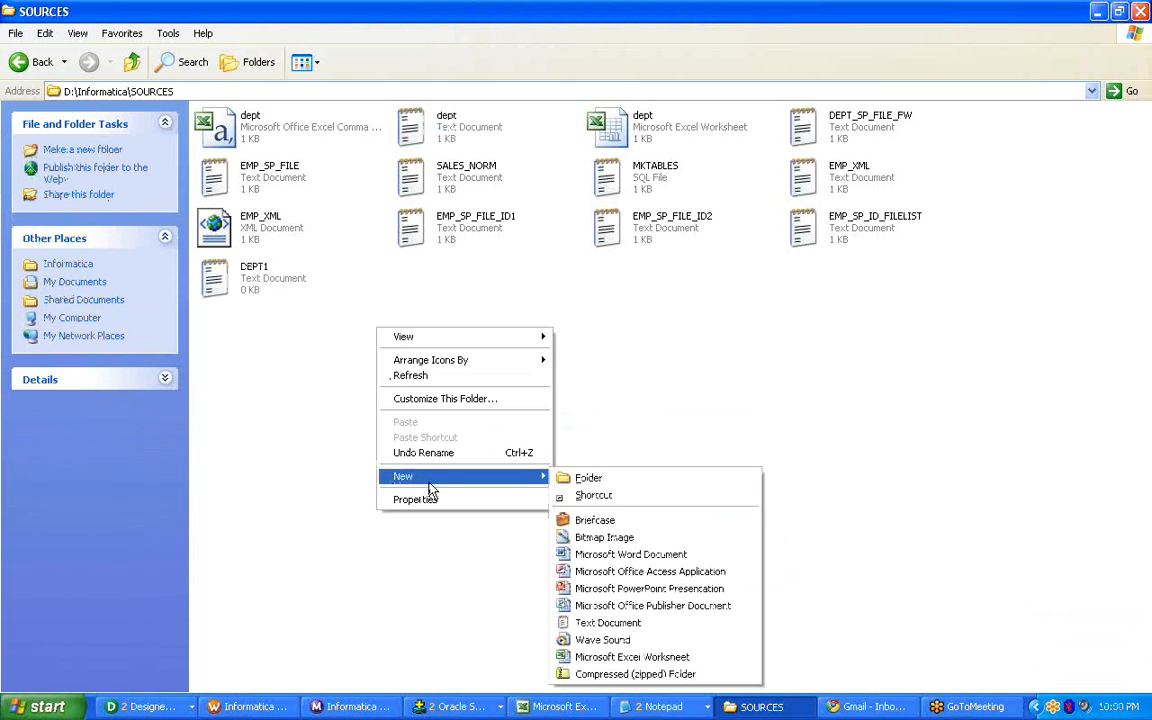
click(661, 623)
text(DEPT)
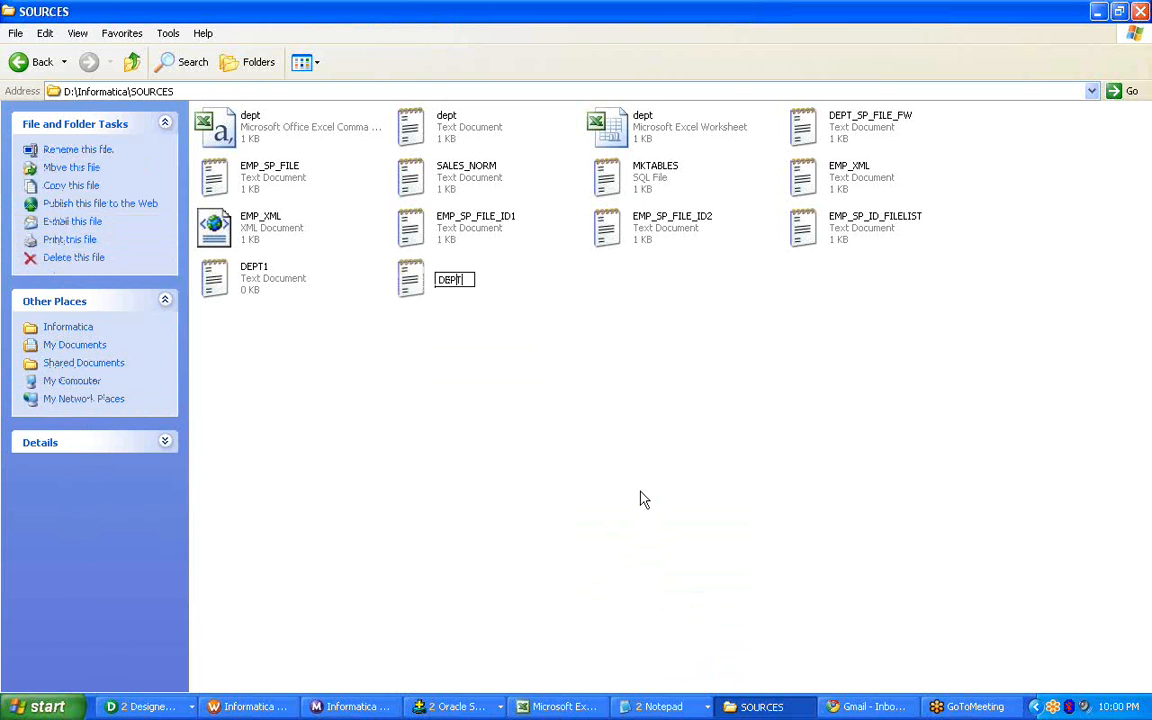
text(2)
key(Return)
click(585, 335)
Copy the header row and the department 10 and 20 records from the text file dept into DEPT1.
click(425, 235)
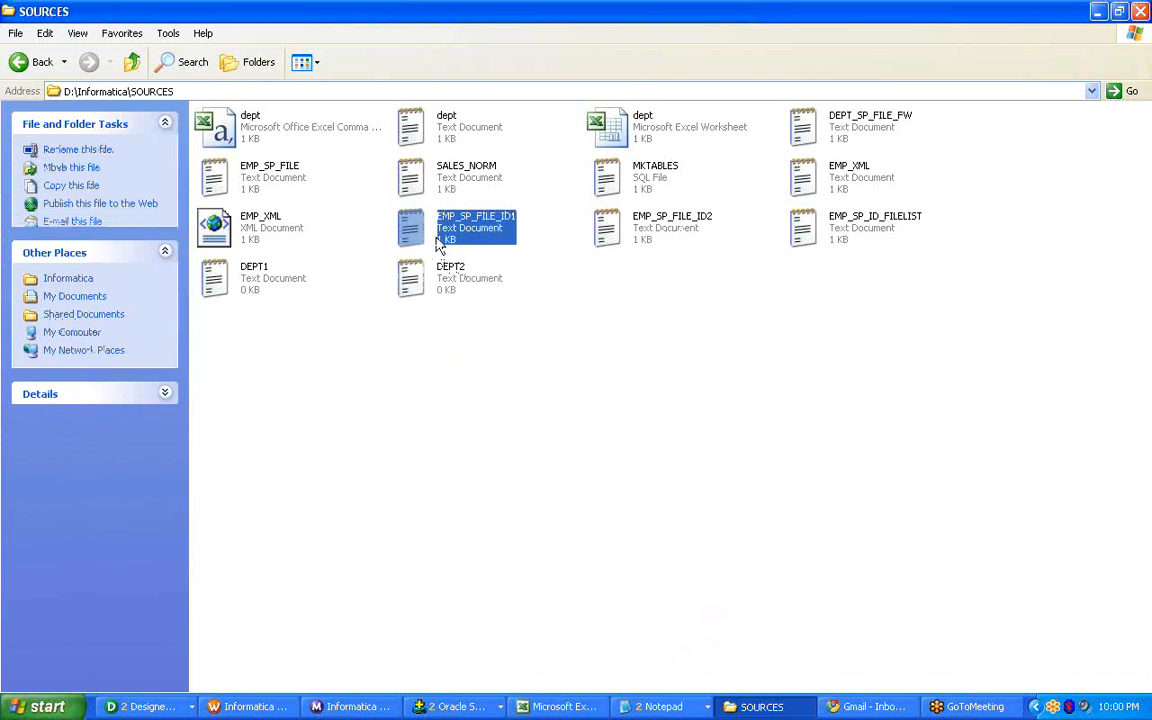
click(617, 280)
double_click(416, 138)
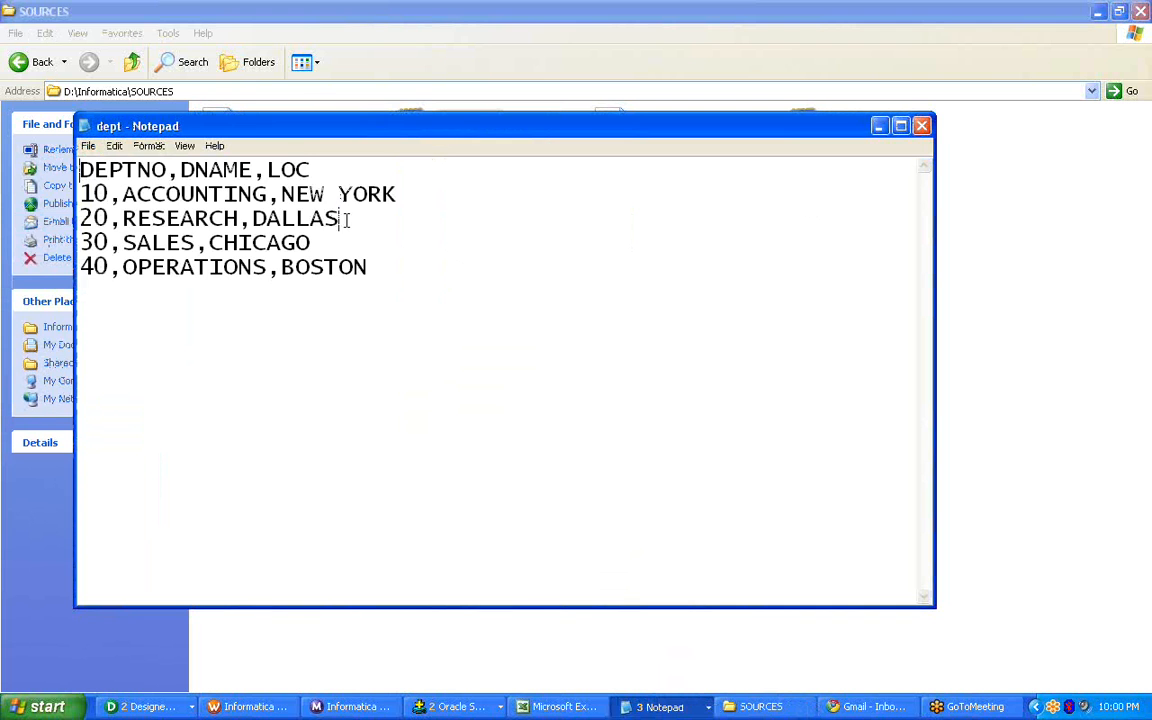
drag(345, 218, 47, 162)
key(ctrl+c)
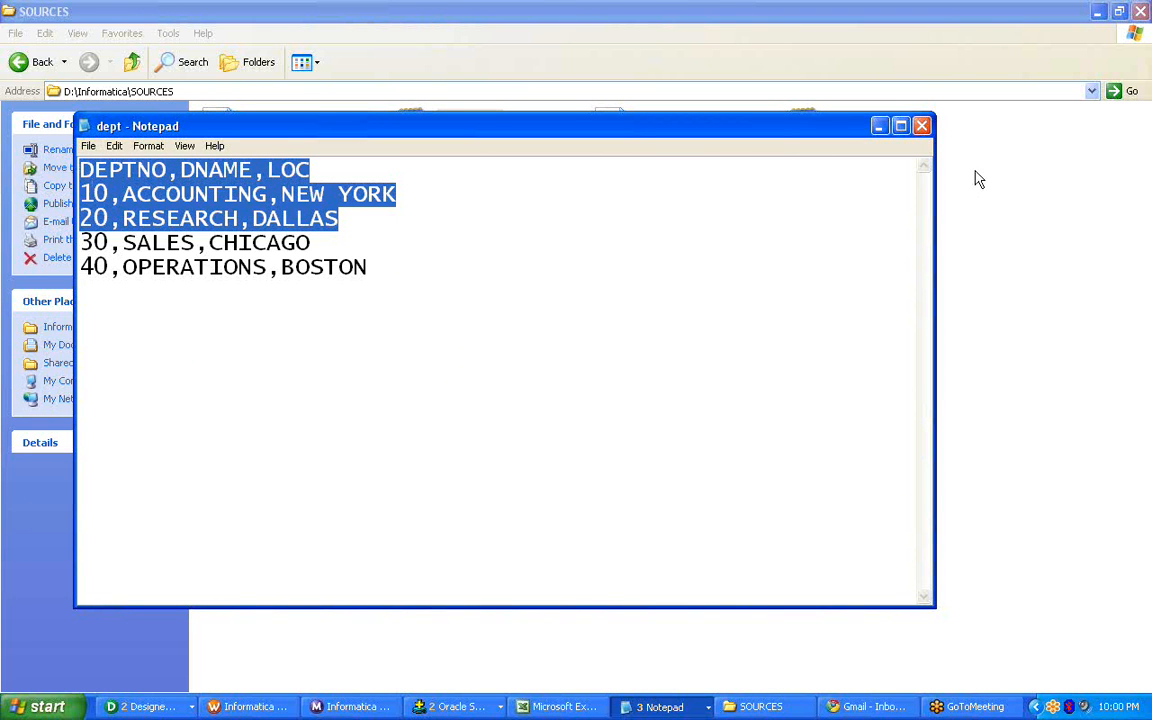
click(880, 127)
right_click(256, 281)
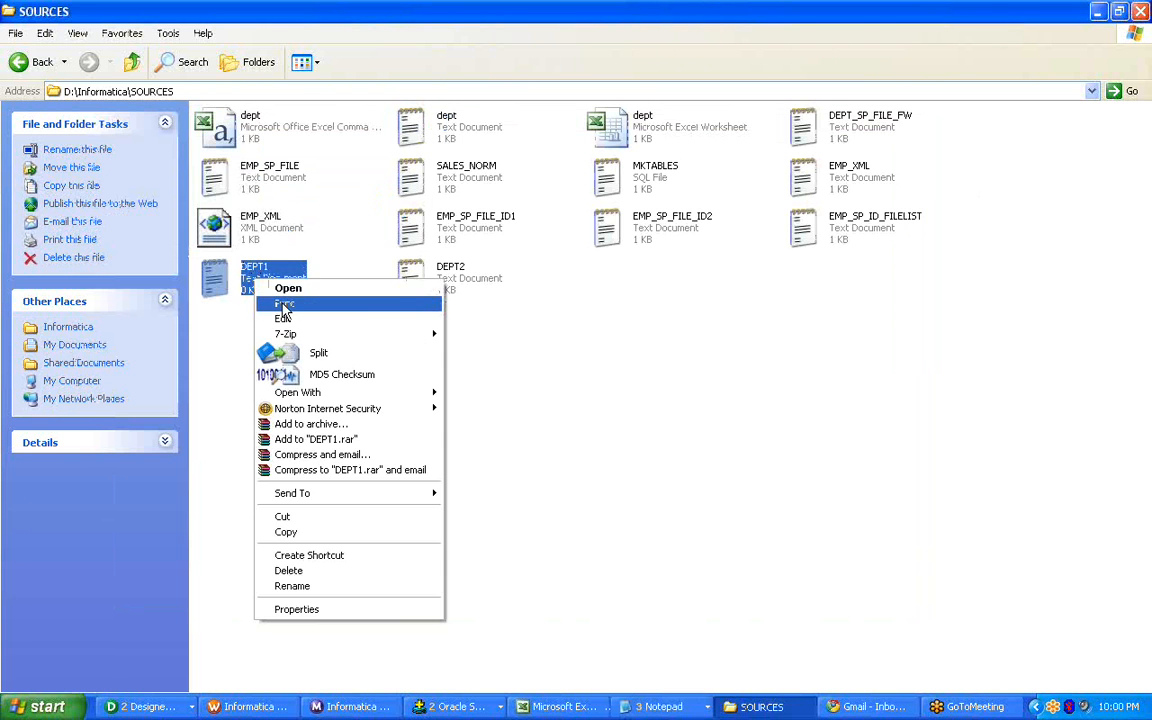
click(284, 291)
key(ctrl+v)
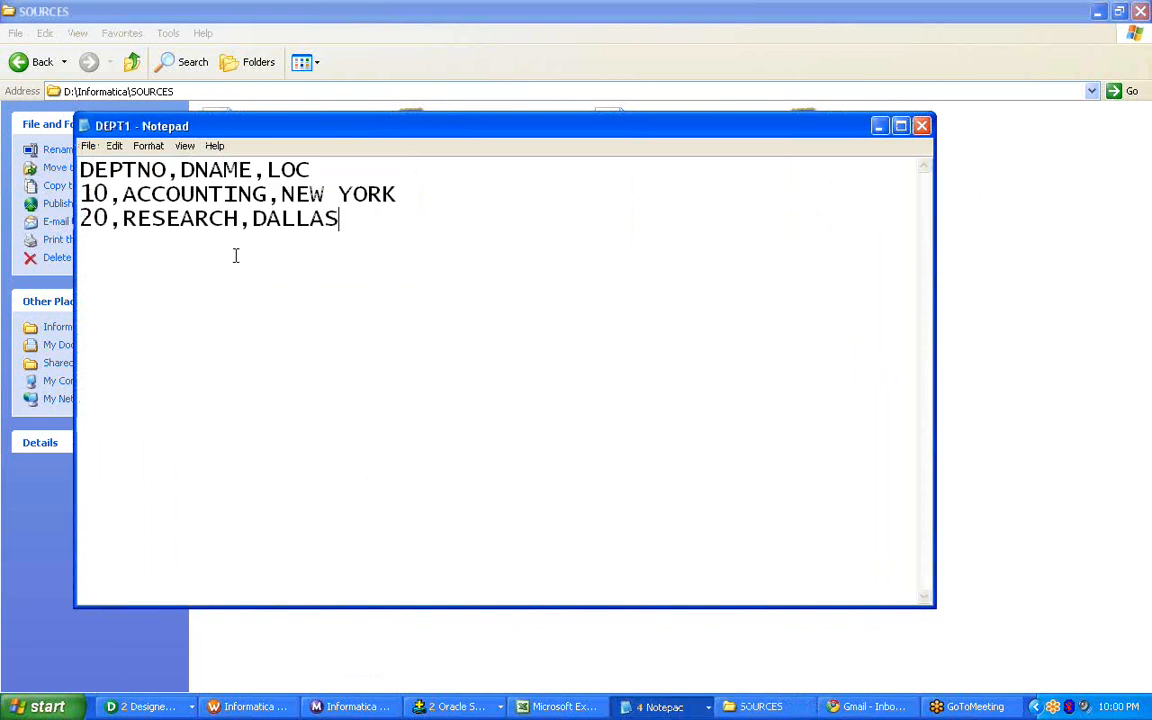
Save DEPT1 and copy its header row DEPTNO,DNAME,LOC into the text document DEPT2.
click(89, 147)
click(102, 190)
drag(336, 162, 60, 175)
key(ctrl+c)
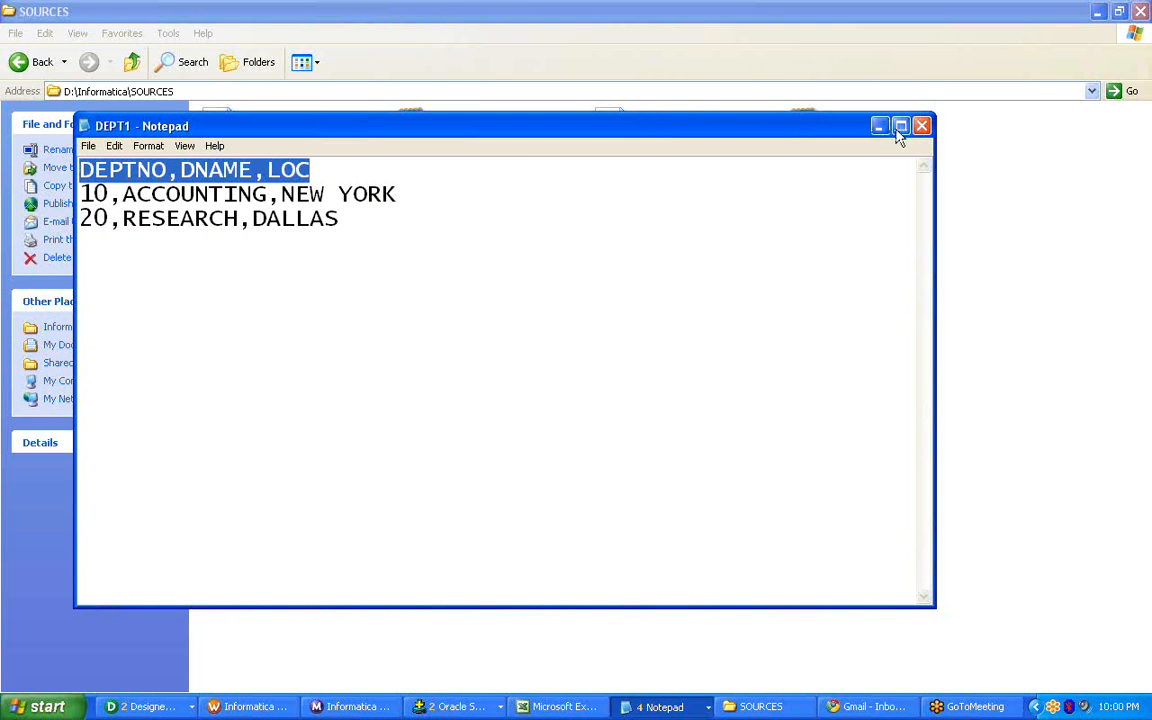
click(920, 127)
right_click(425, 274)
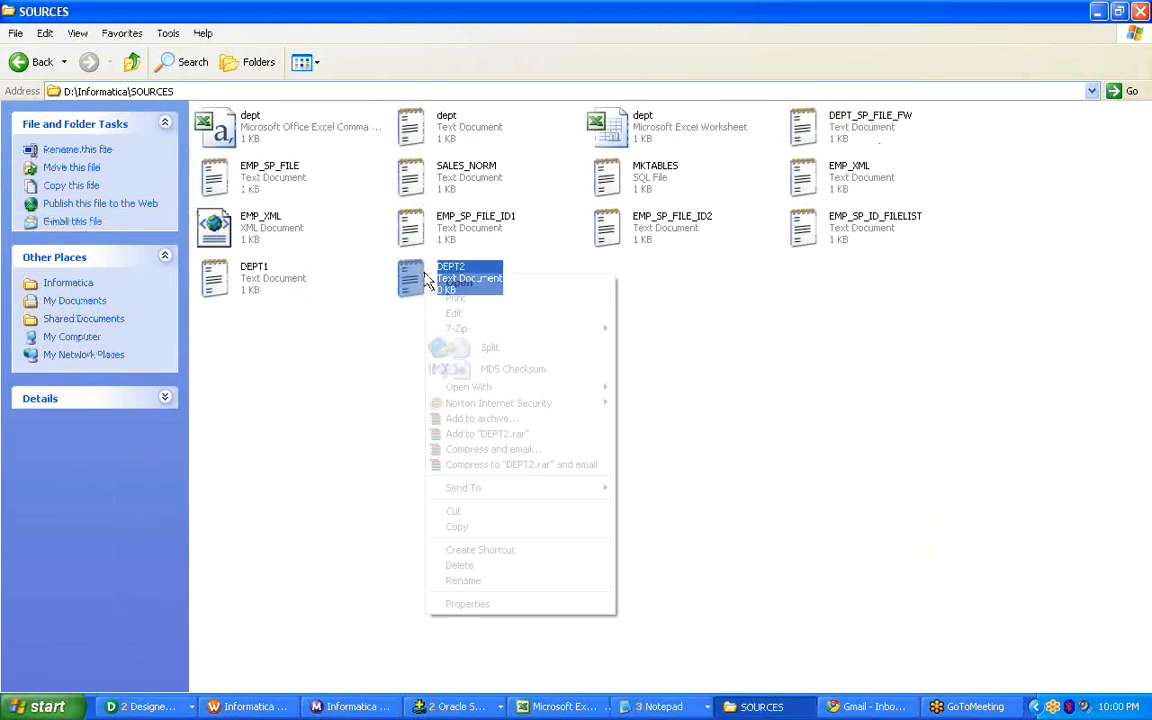
click(461, 286)
key(ctrl+v)
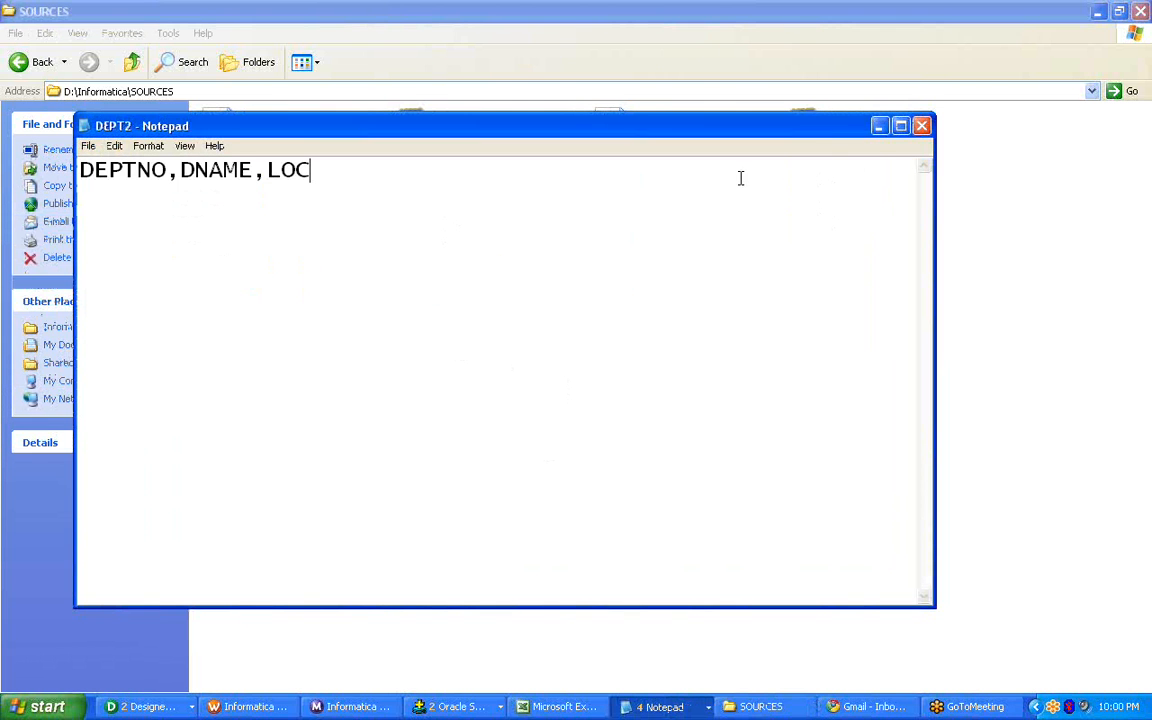
click(879, 127)
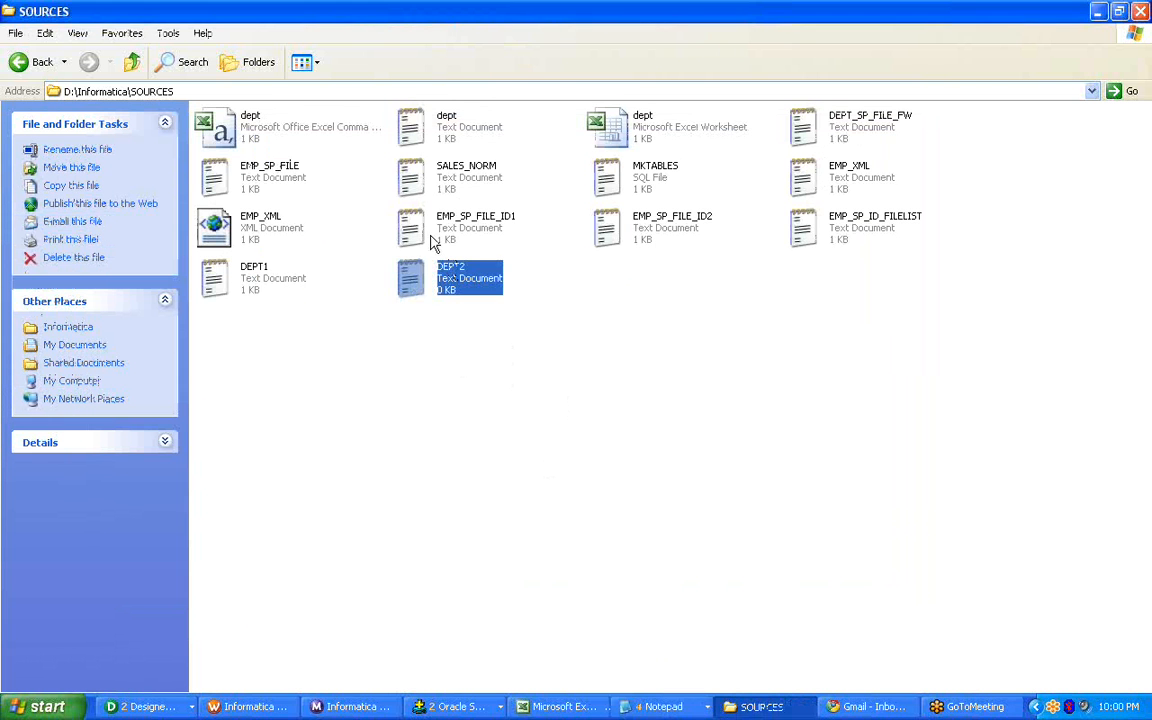
Copy the 30,SALES,CHICAGO and 40,OPERATIONS,BOSTON records from the text file dept into DEPT2 below the header row.
click(655, 706)
click(645, 634)
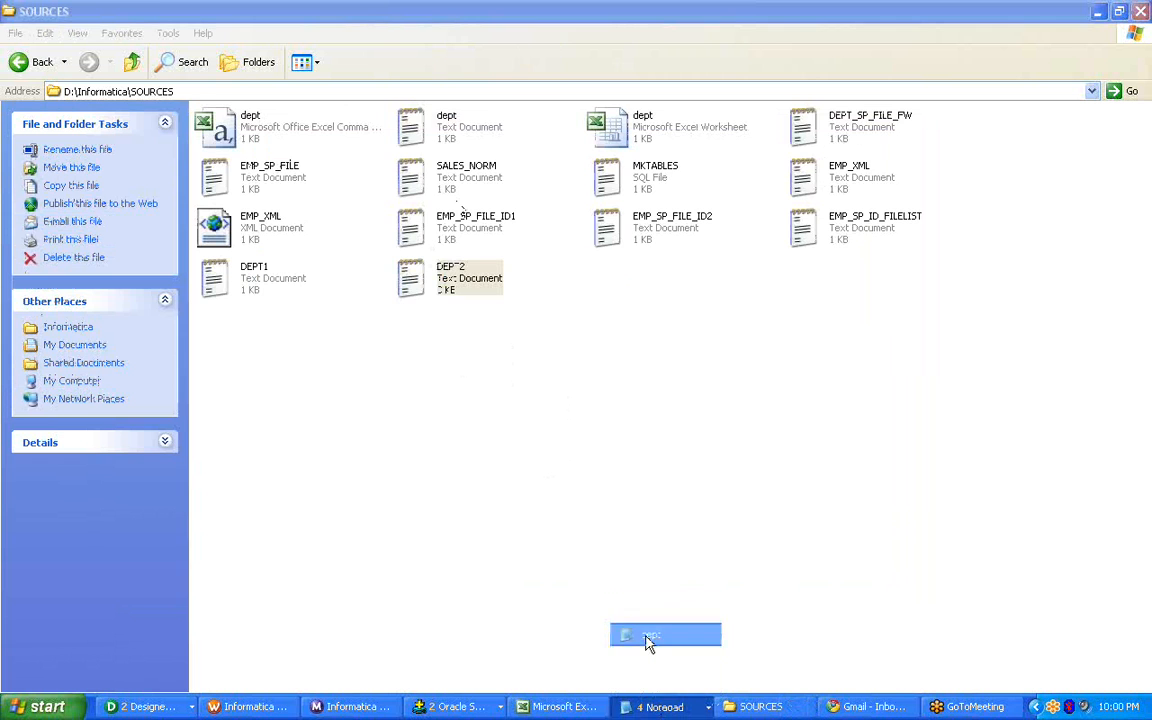
drag(360, 266, 78, 242)
key(ctrl+c)
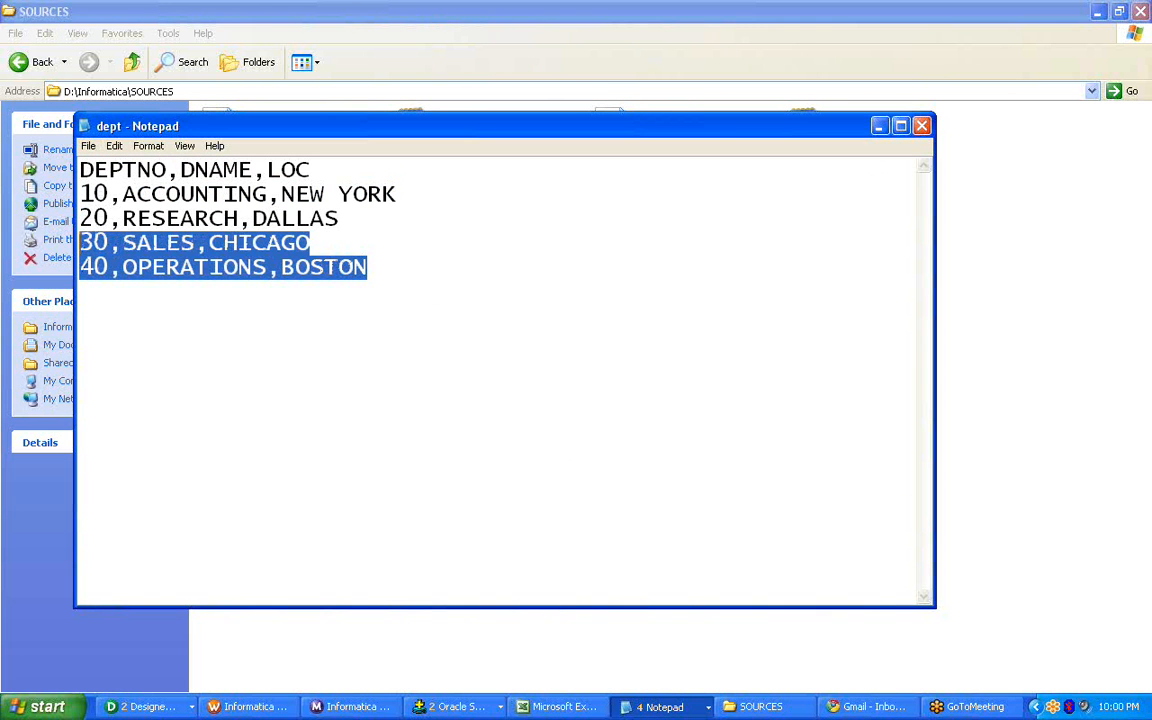
click(921, 126)
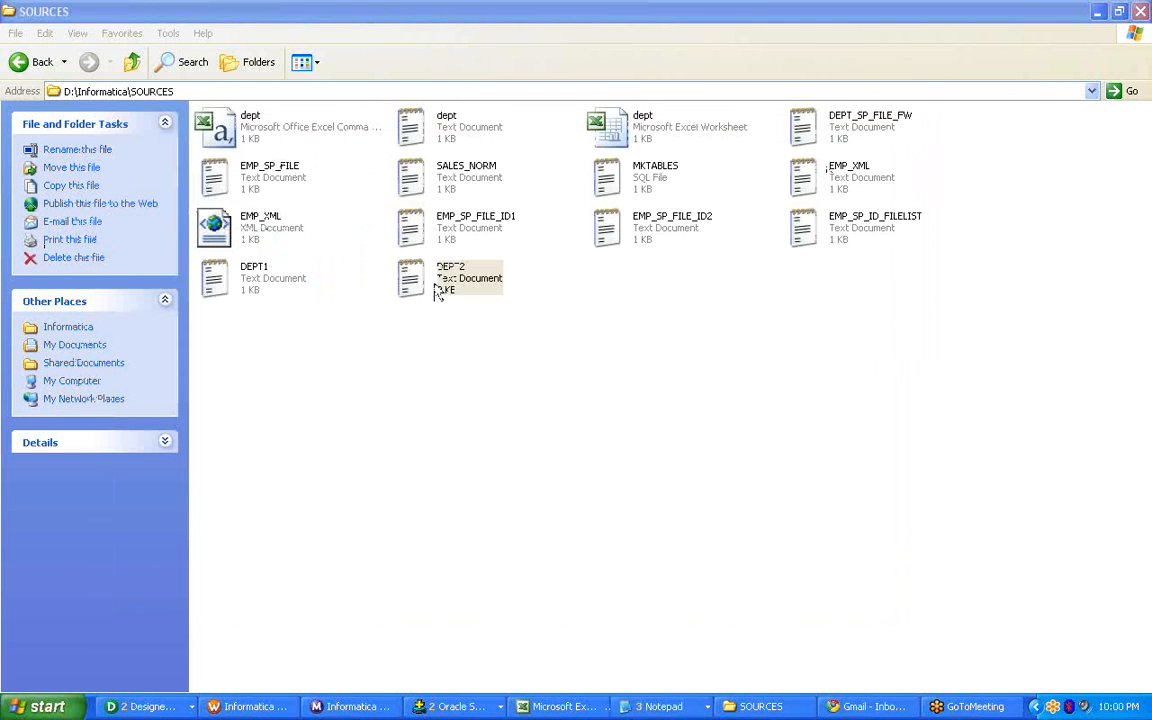
right_click(436, 284)
click(467, 292)
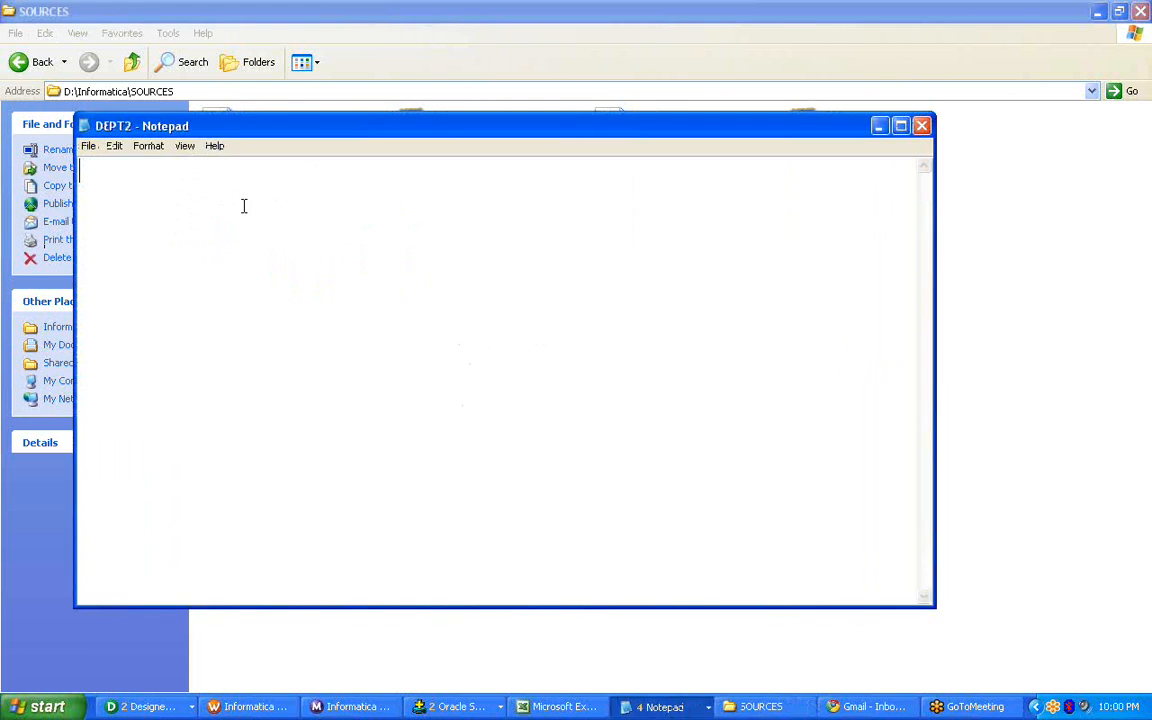
click(921, 128)
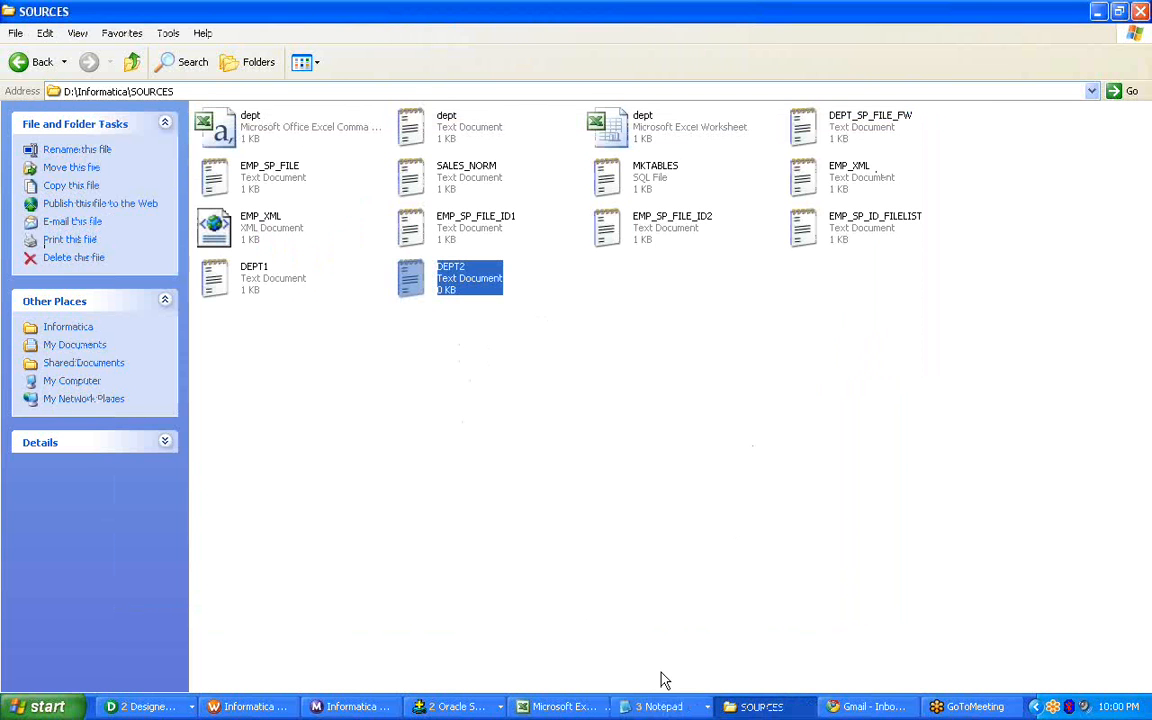
click(662, 707)
click(666, 638)
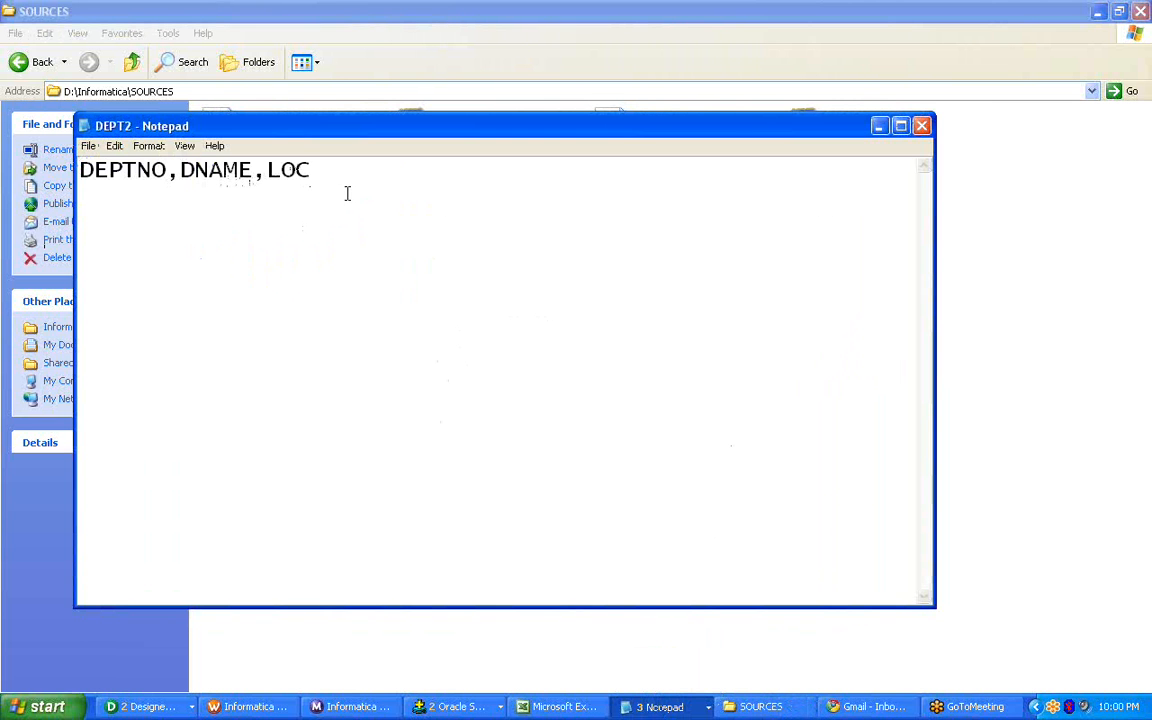
key(Return)
key(ctrl+v)
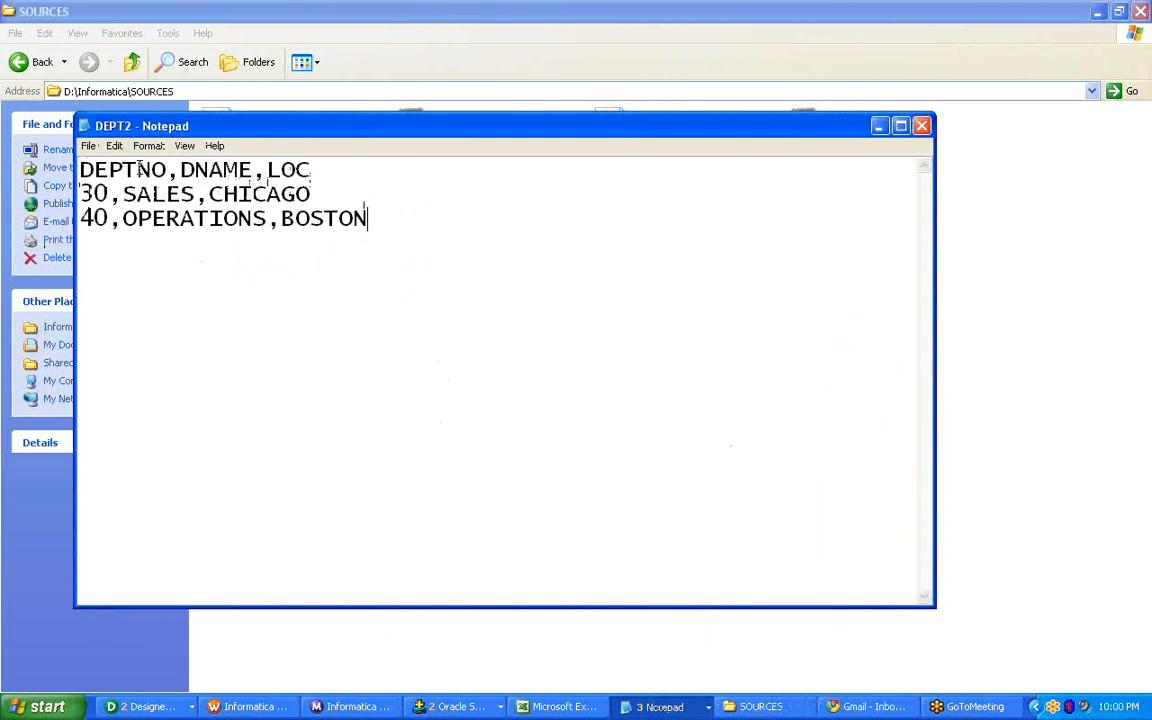
Save and close DEPT2, and close the source text file dept.
click(88, 146)
click(105, 196)
click(921, 126)
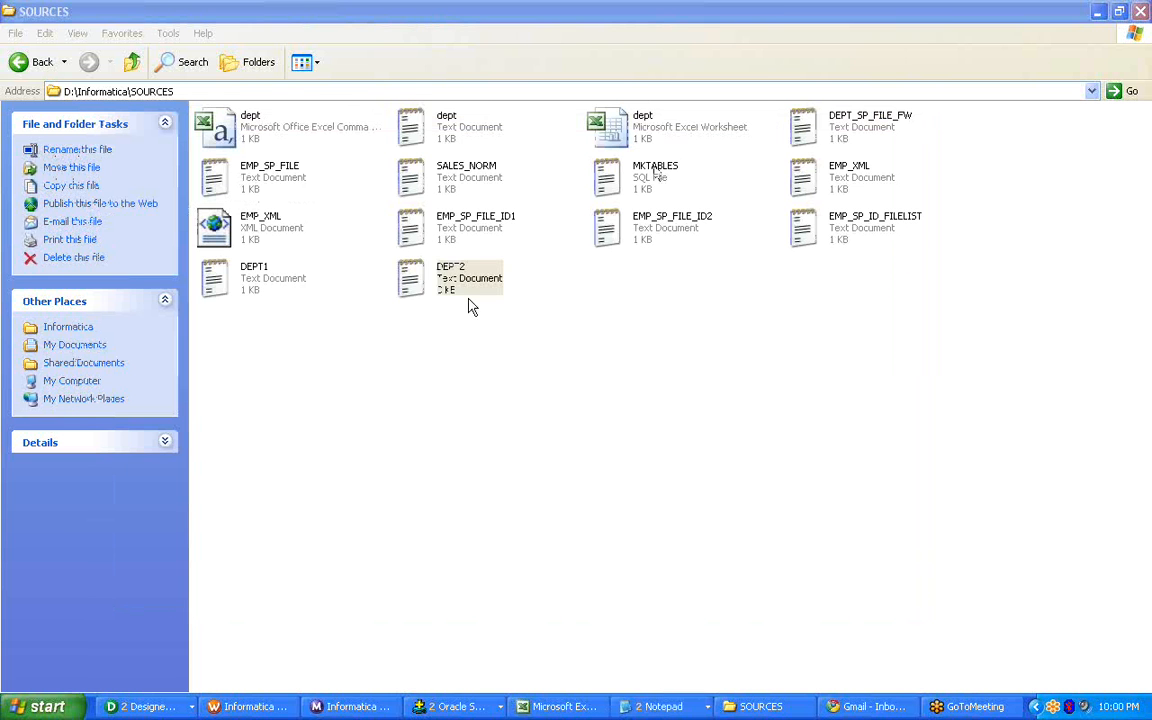
click(655, 706)
click(650, 658)
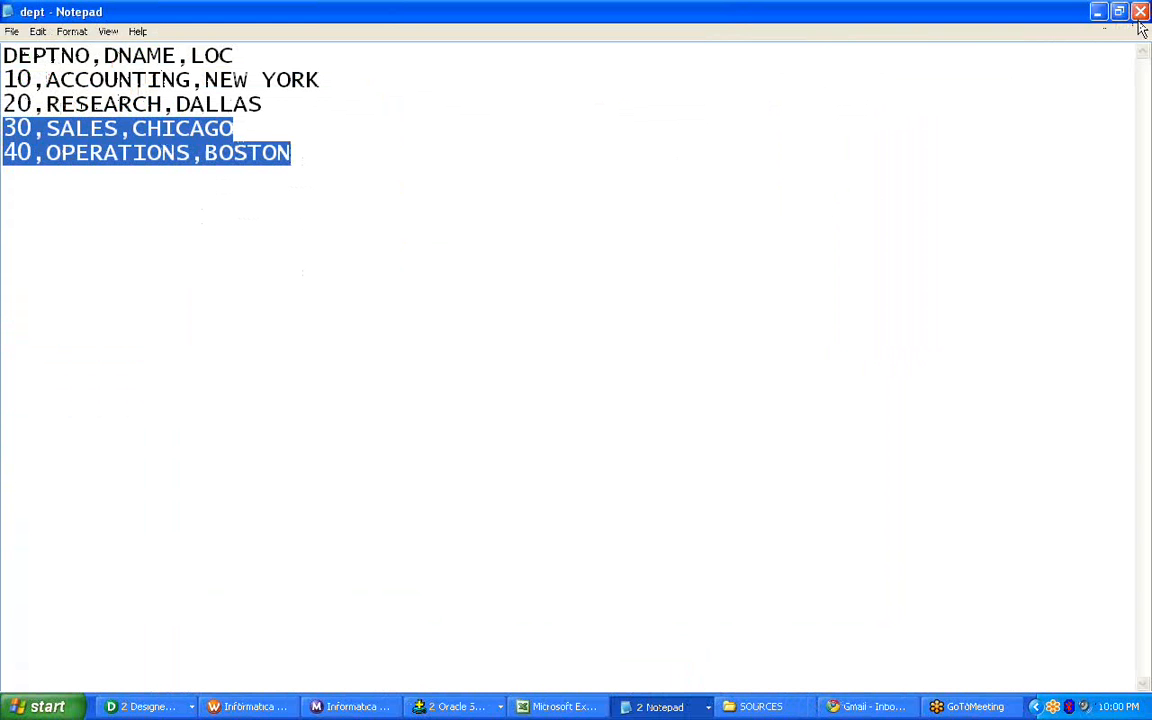
click(1027, 10)
Create a new text document named DEPT_FILE_LIST in the SOURCES folder.
right_click(573, 288)
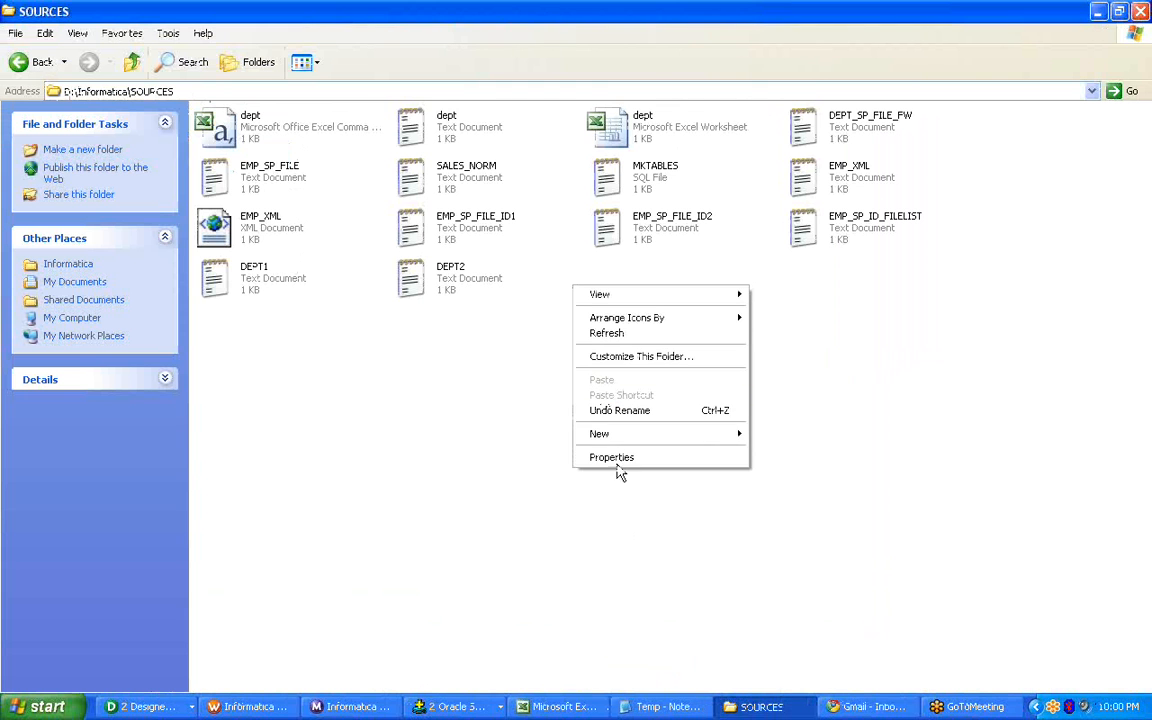
mouse_move(668, 434)
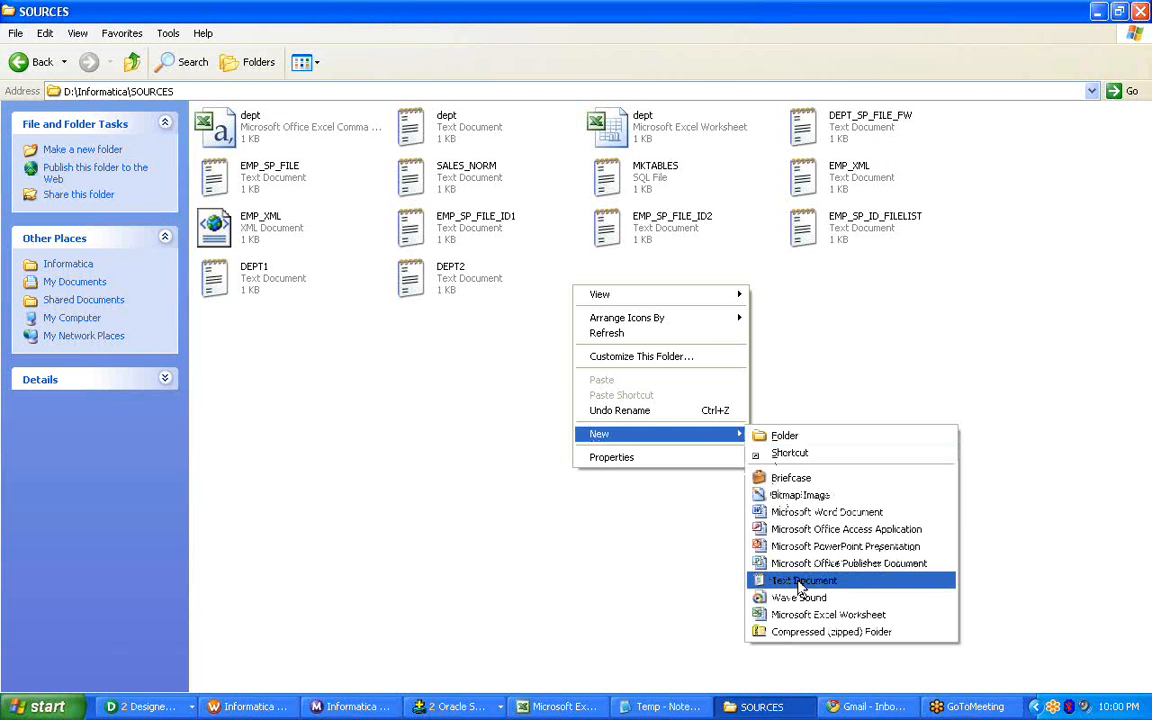
click(800, 581)
text(DEPT_FILE_LIST)
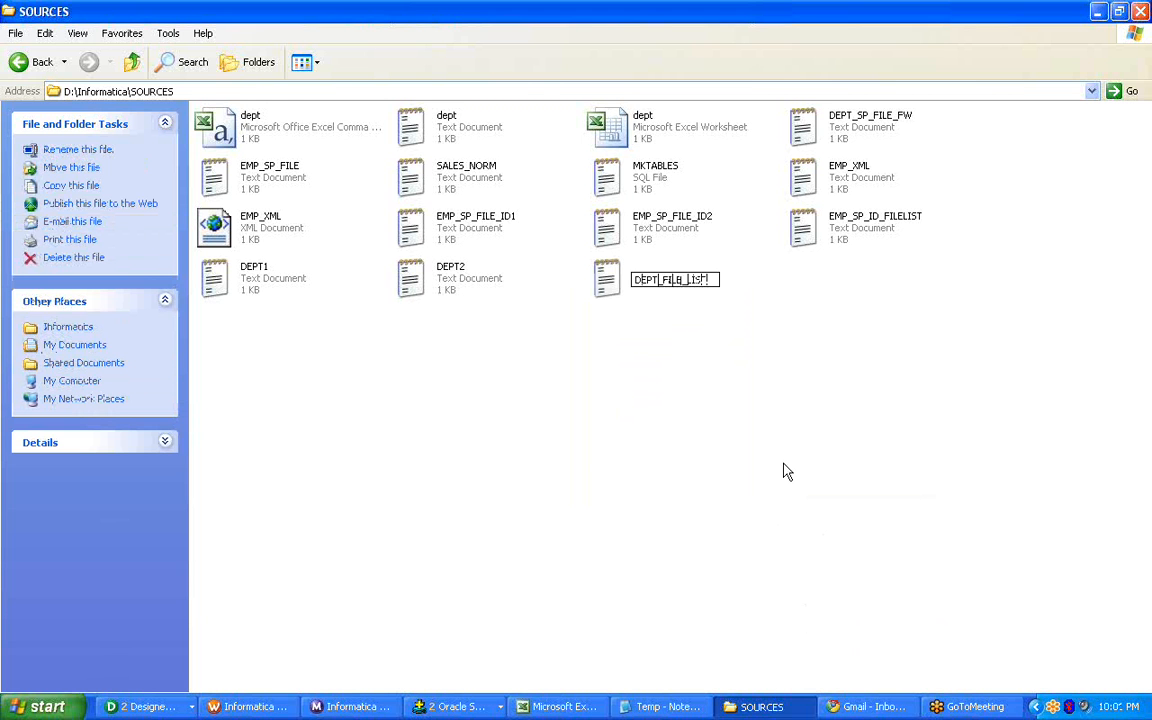
click(705, 400)
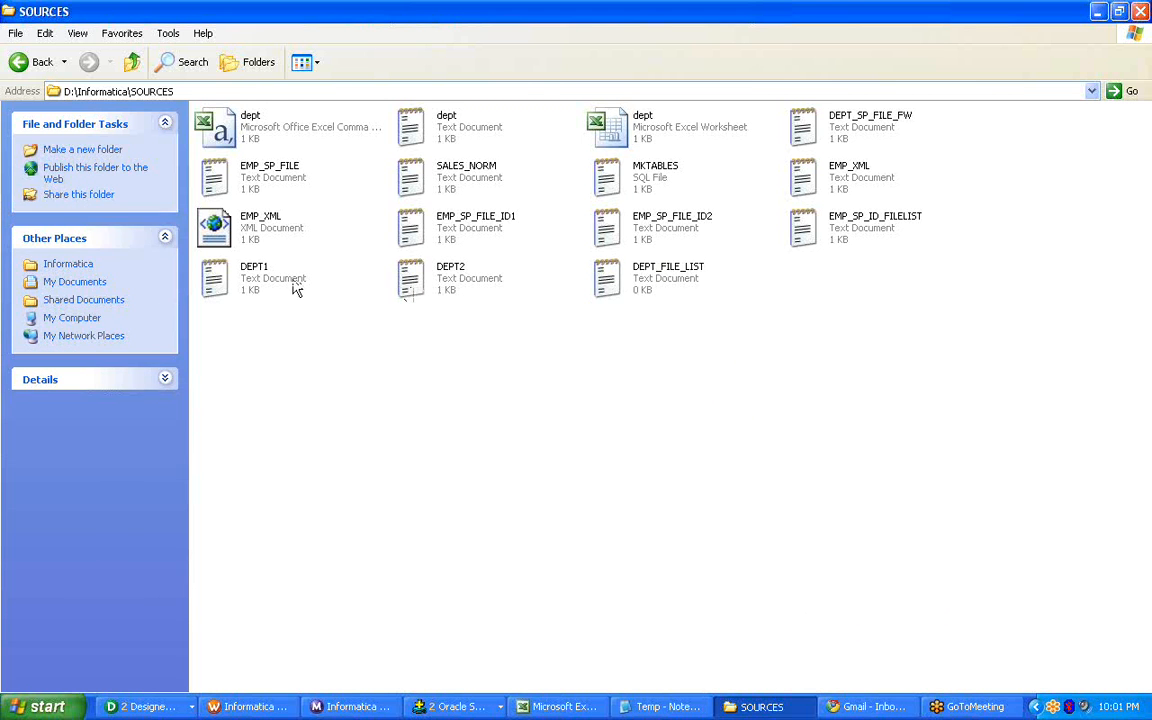
Check the contents of DEPT1, and enter DEPT1.txt as the first line of DEPT_FILE_LIST.
double_click(265, 256)
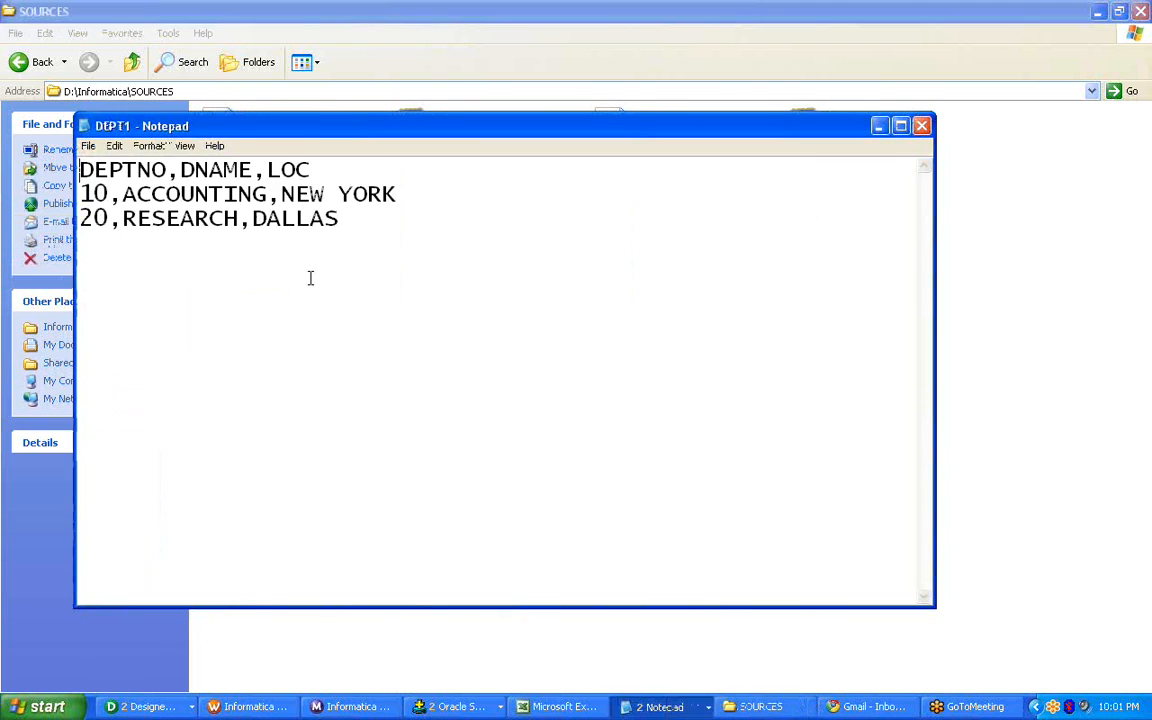
click(921, 126)
right_click(669, 268)
key(Escape)
double_click(683, 290)
text(DEPT)
text(.T)
key(BackSpace)
key(BackSpace)
text(1.TXT)
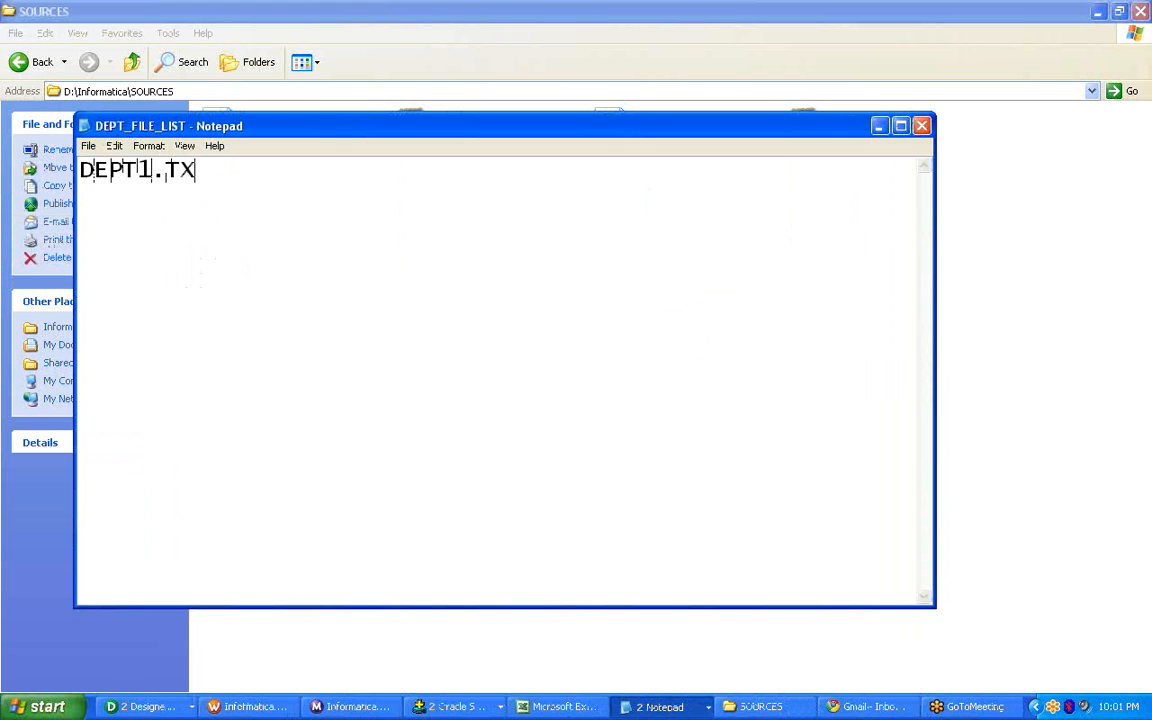
key(BackSpace)
key(BackSpace)
key(BackSpace)
key(Caps_Lock)
text(t)
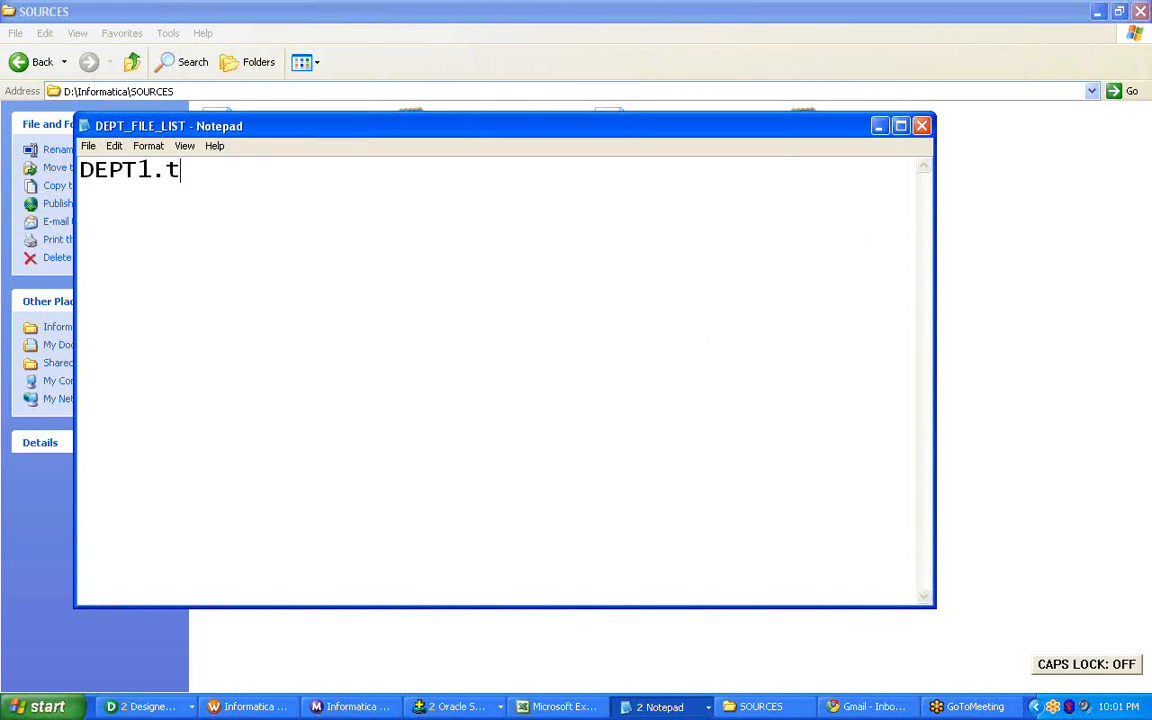
text(xtde)
Add DEPT2.txt as the second line of DEPT_FILE_LIST, and save and close the file.
key(BackSpace)
key(BackSpace)
key(Caps_Lock)
text(DEPT2.TX)
key(BackSpace)
key(BackSpace)
key(Caps_Lock)
text(txt)
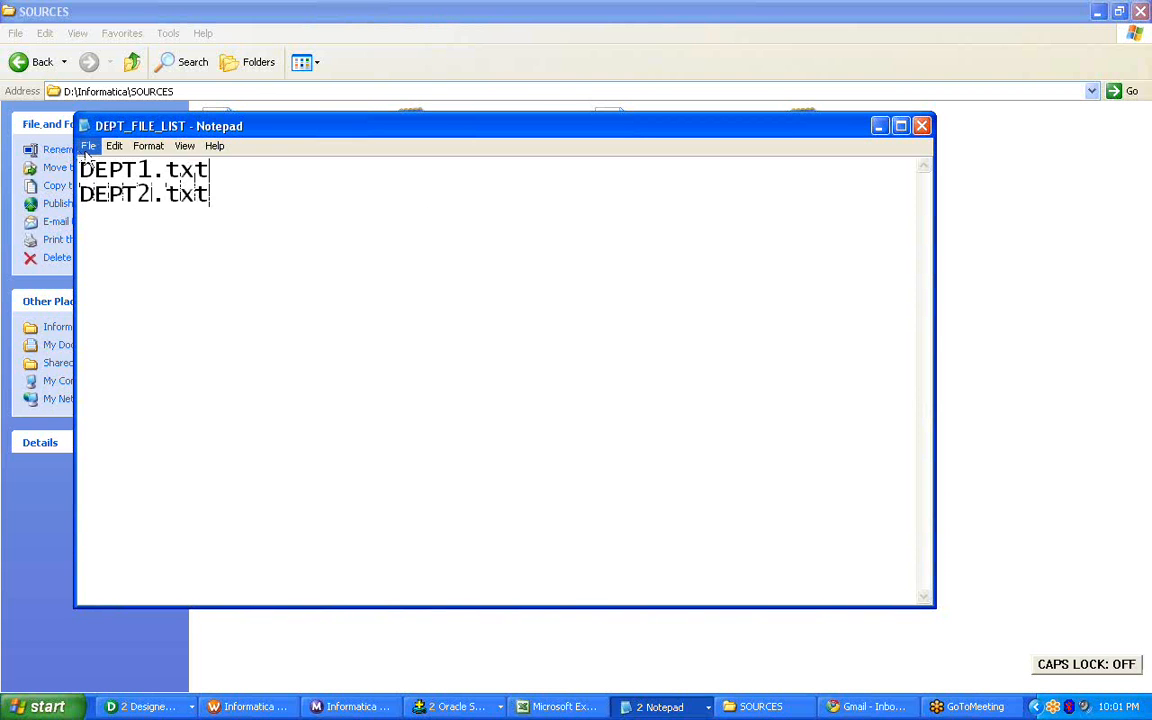
click(88, 146)
click(108, 193)
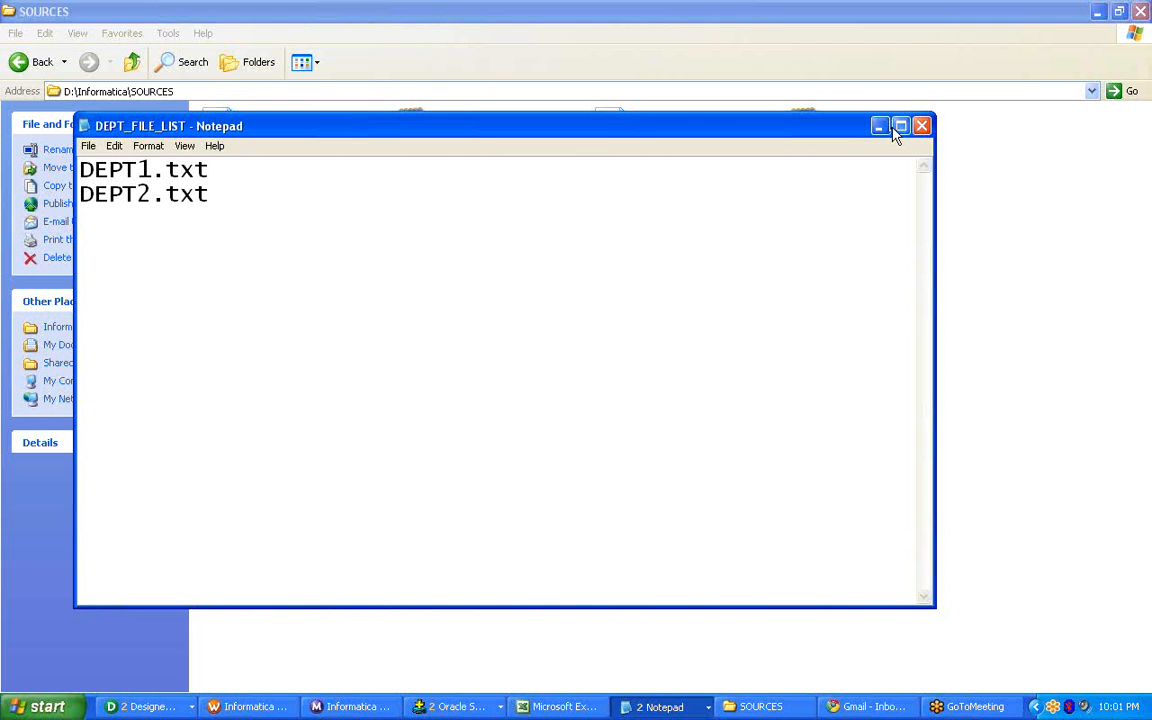
click(921, 126)
Copy the file name DEPT_FILE_LIST, and open session s_T_DEPT_DFILE for editing in Workflow Manager.
click(676, 293)
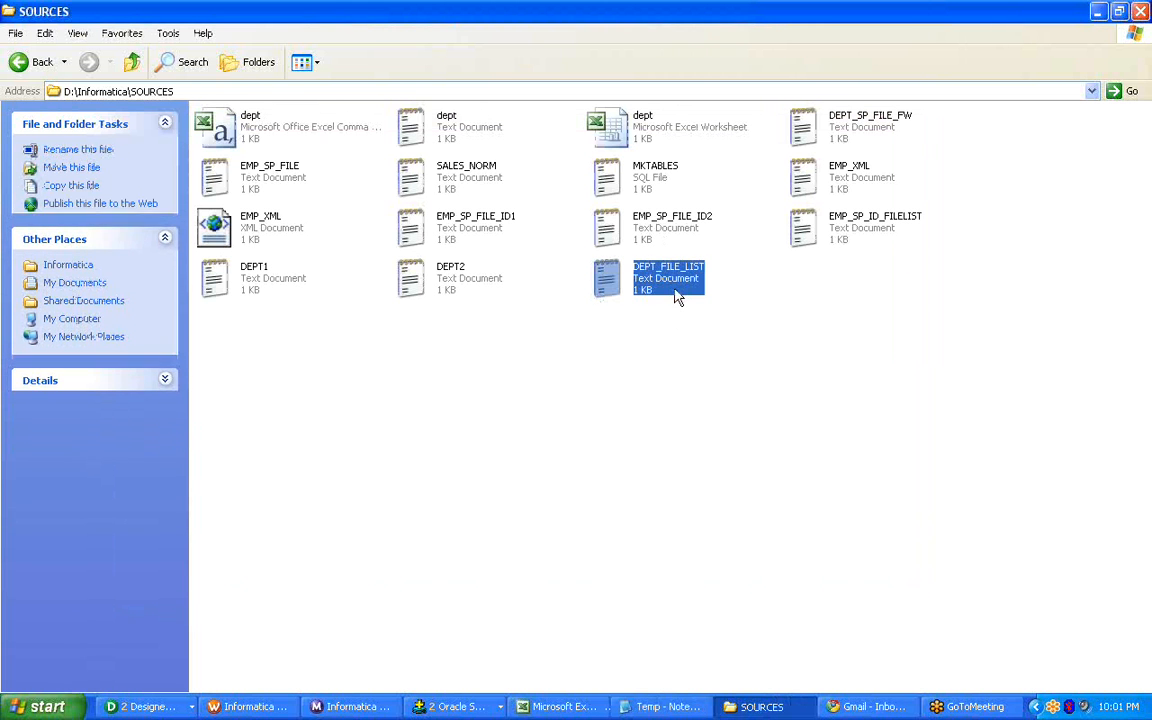
key(F2)
key(ctrl+c)
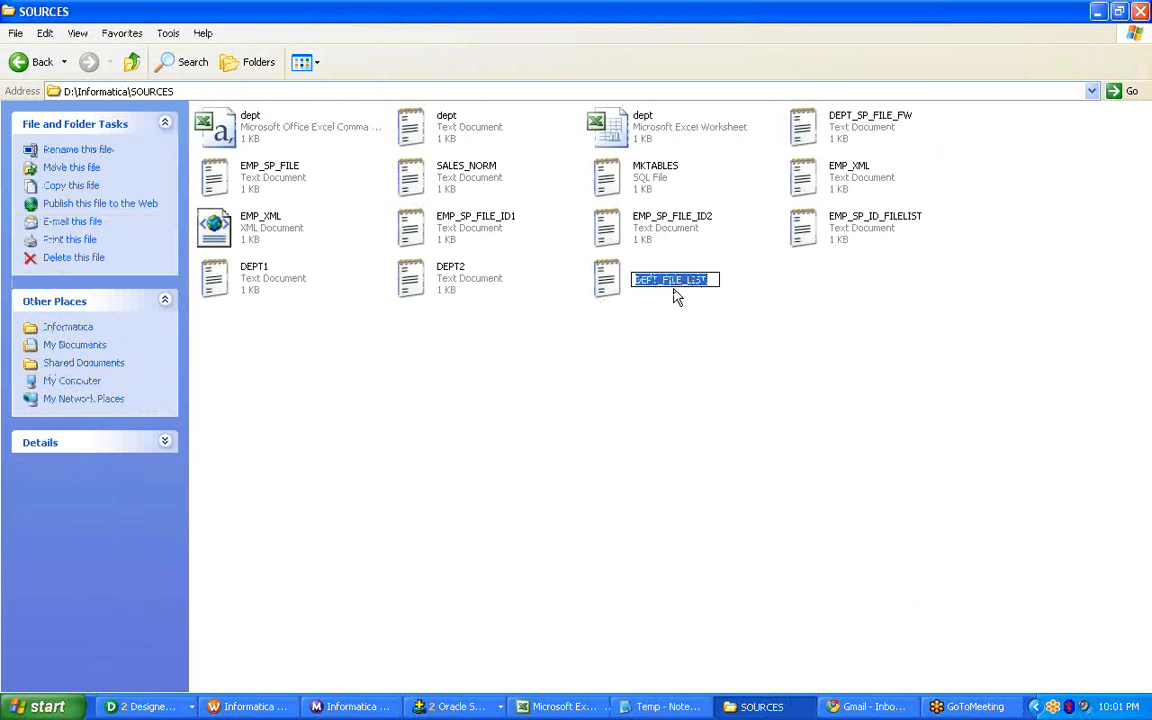
click(246, 706)
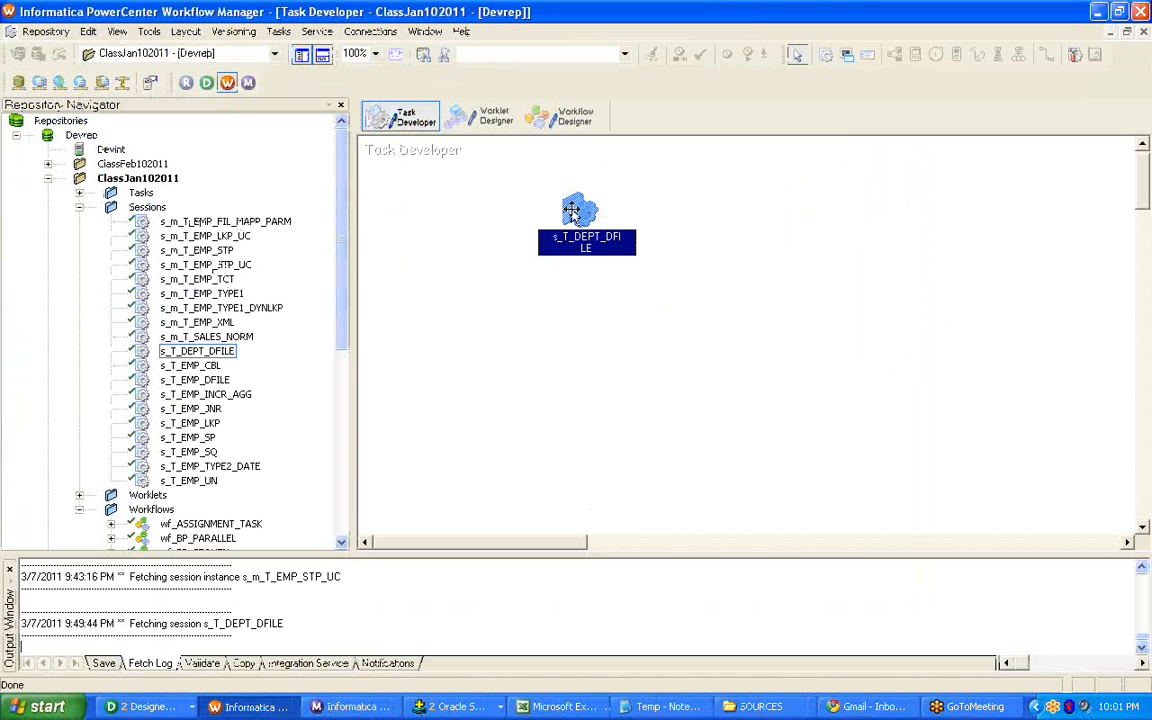
right_click(572, 212)
click(600, 221)
click(288, 38)
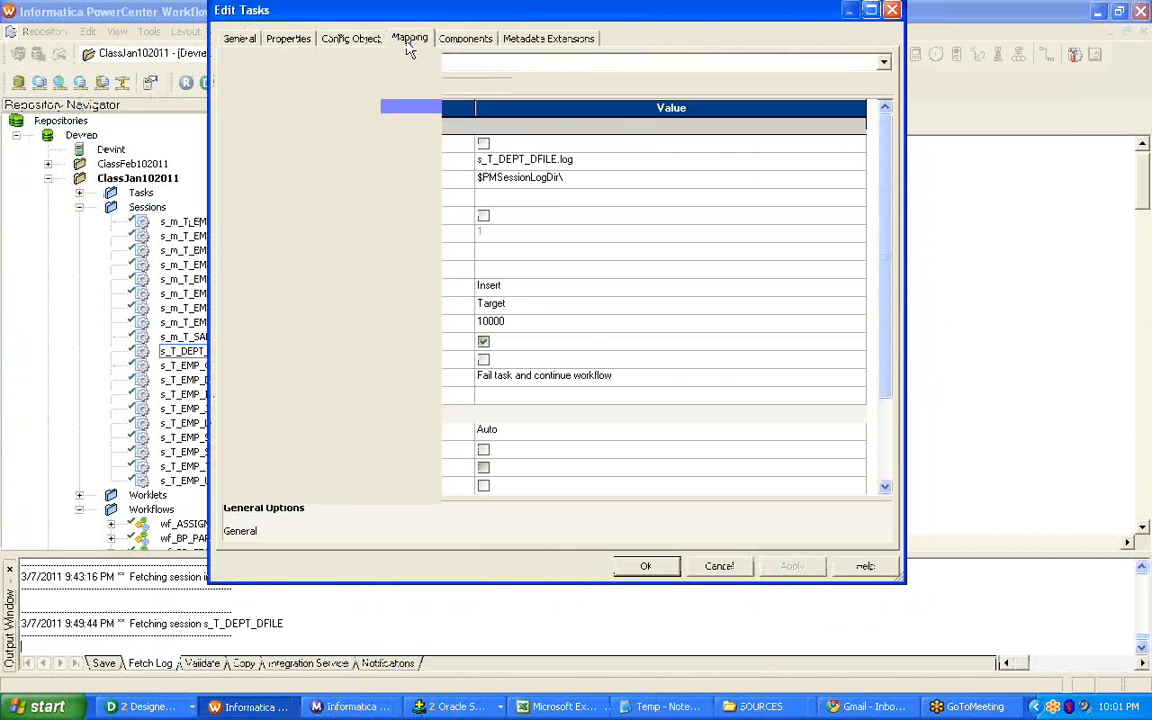
Set the source filename of SQ_dept in the session's mapping settings to DEPT_FILE_LIST.txt.
click(409, 42)
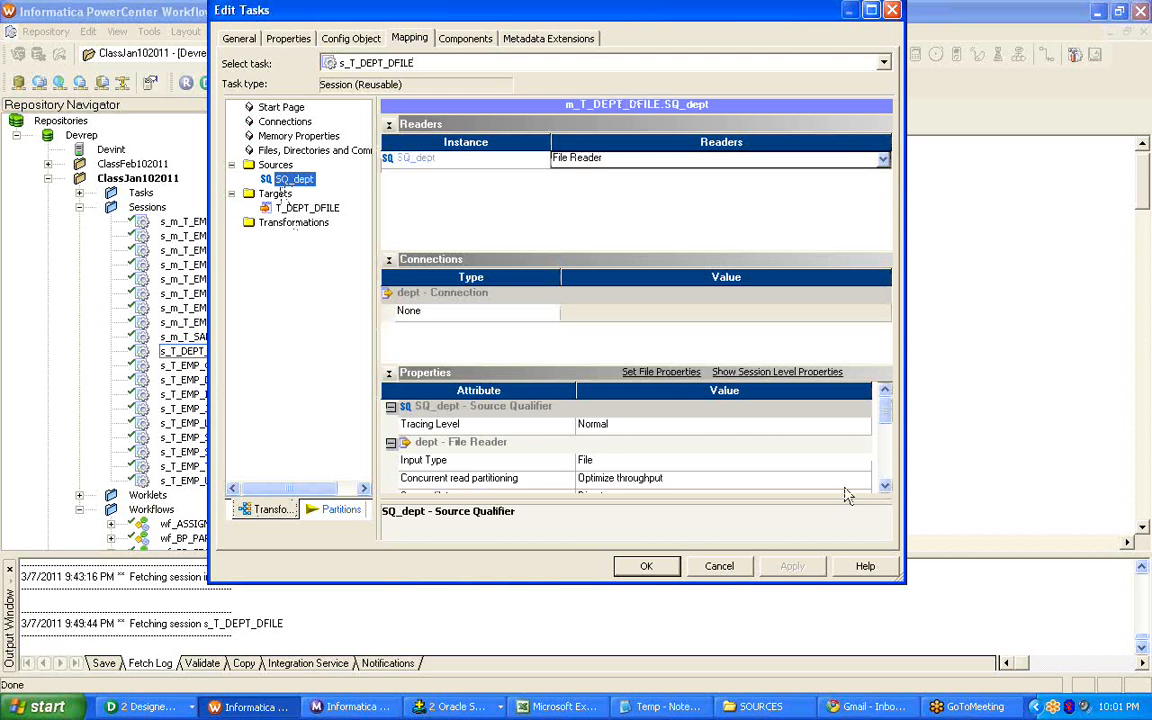
click(885, 486)
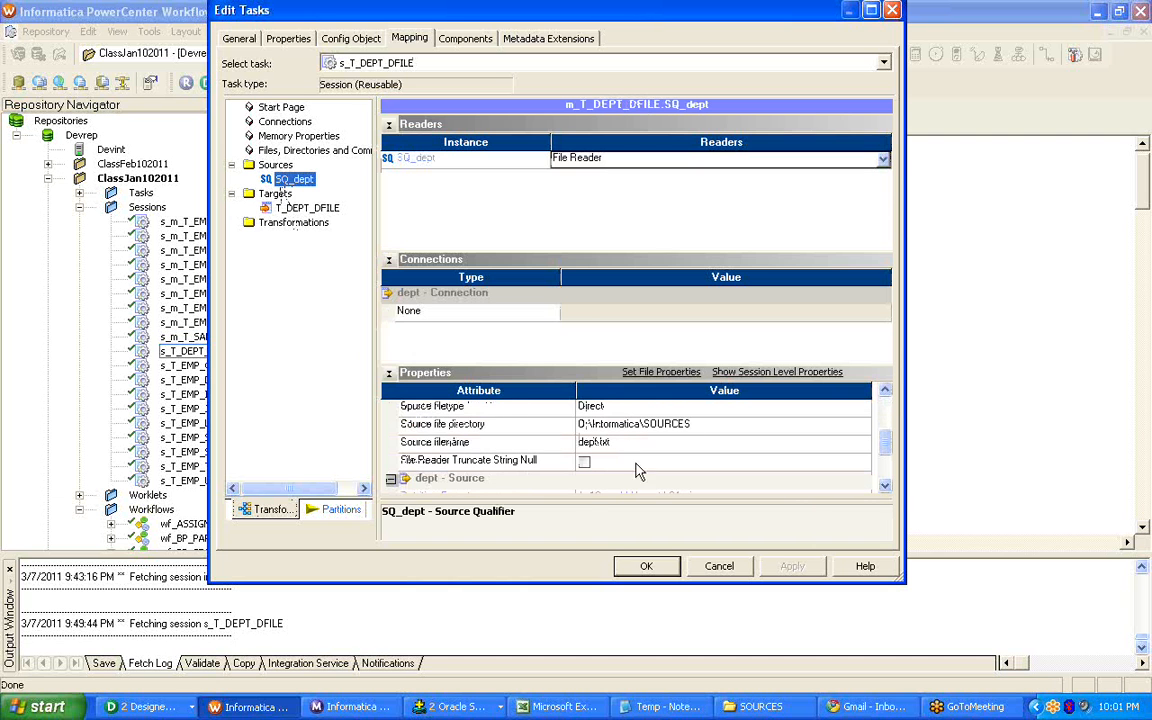
click(597, 443)
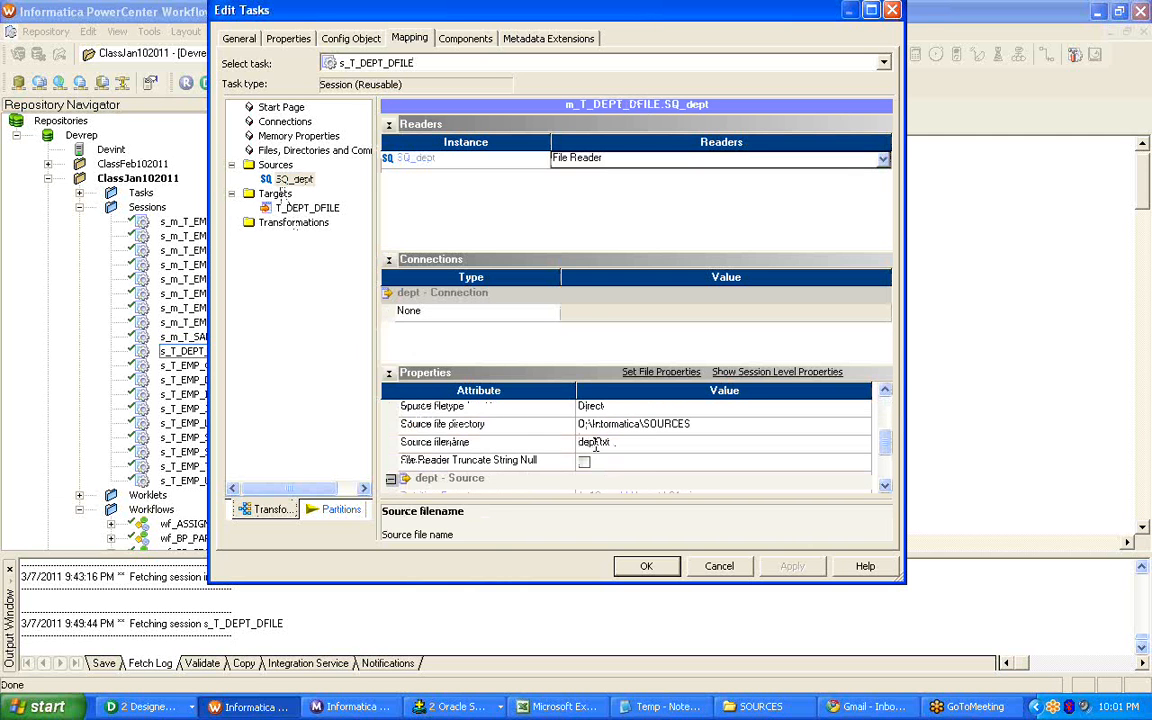
drag(609, 442, 518, 441)
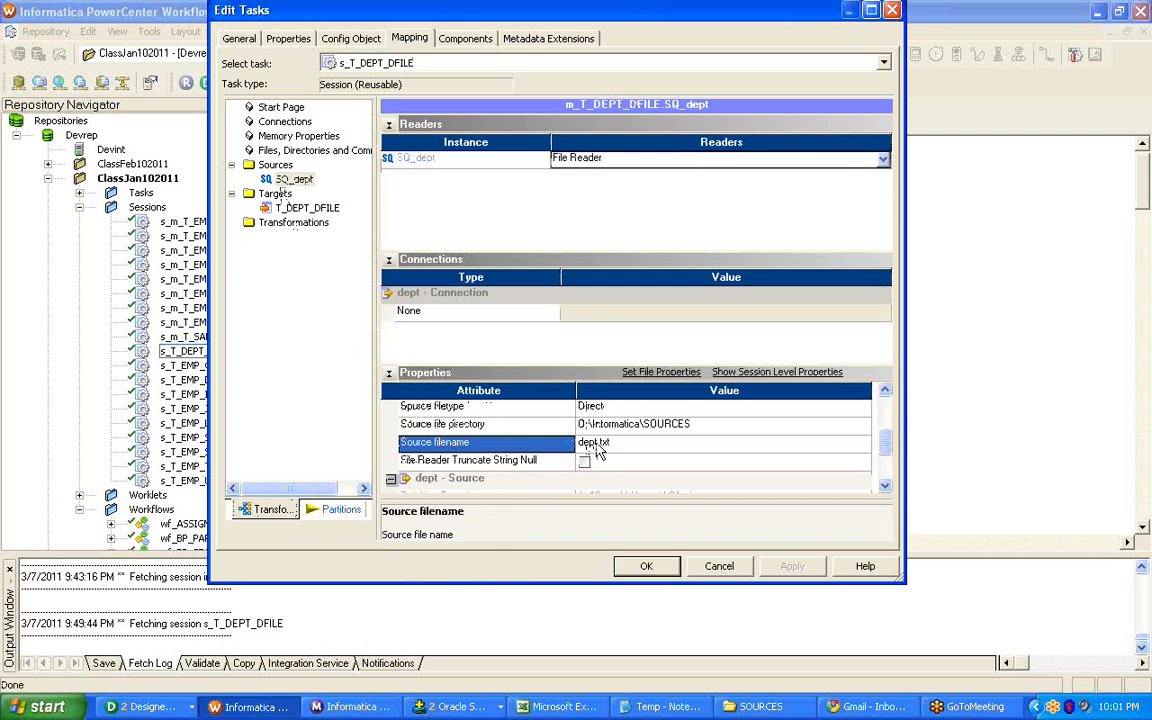
key(ctrl+v)
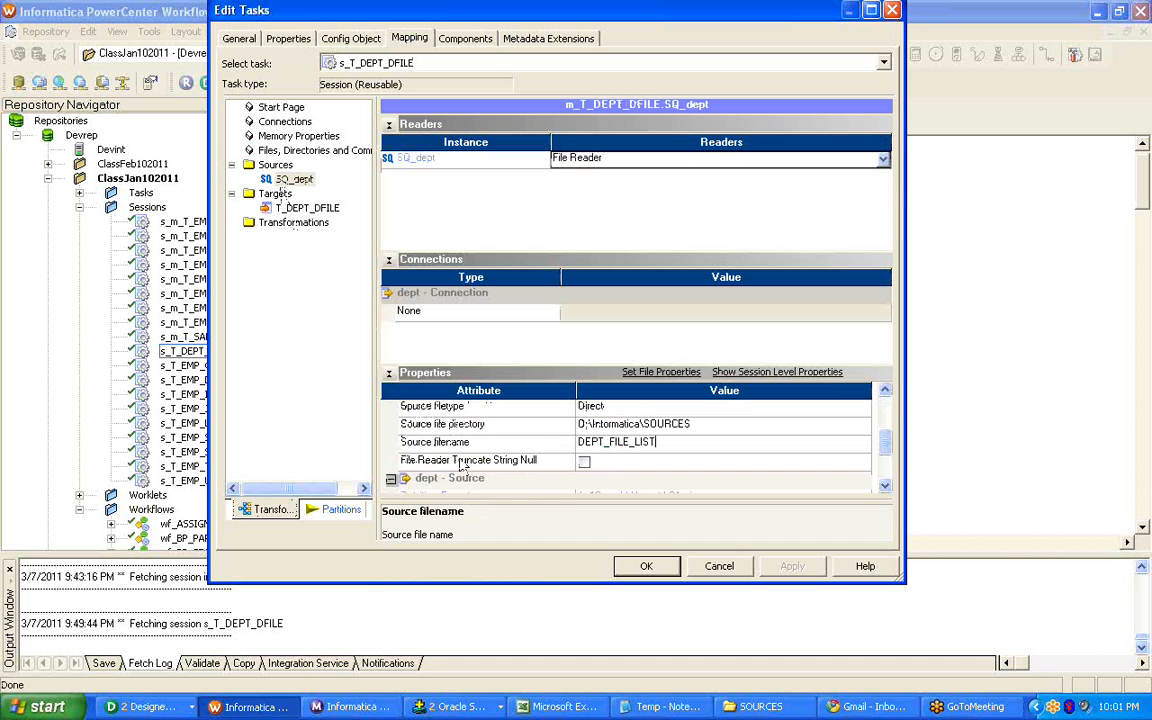
text(.txt)
Set the source filetype of SQ_dept to Indirect.
click(601, 408)
click(612, 409)
click(655, 438)
click(549, 411)
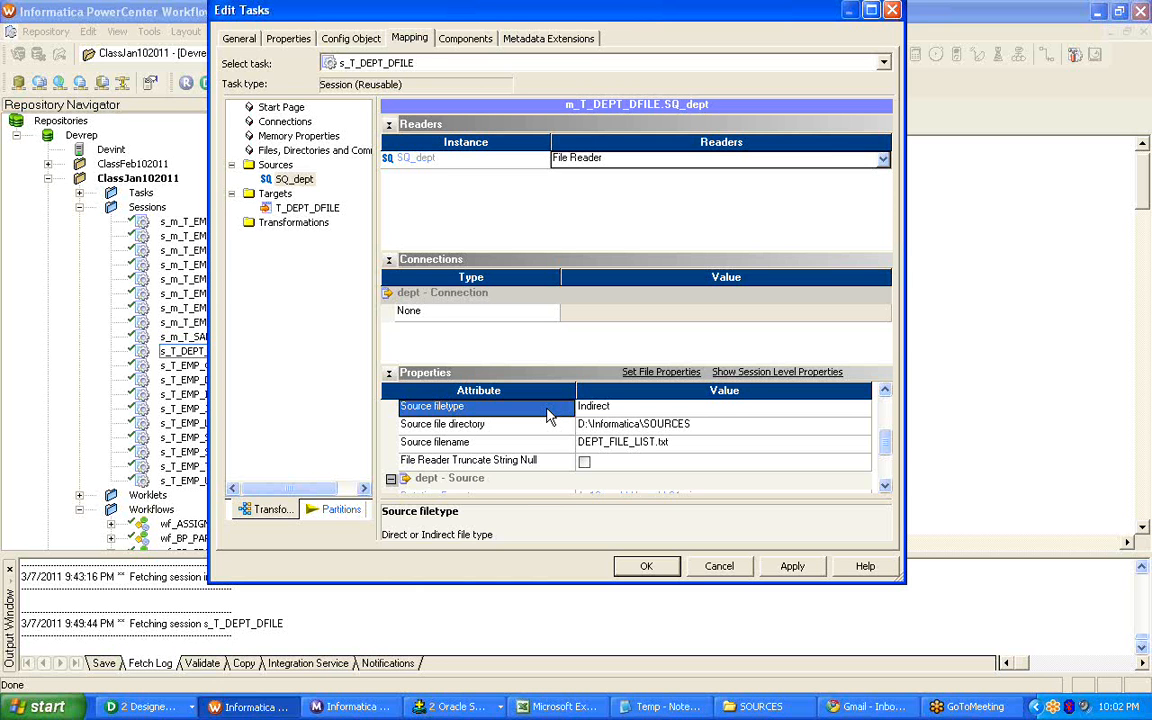
click(643, 446)
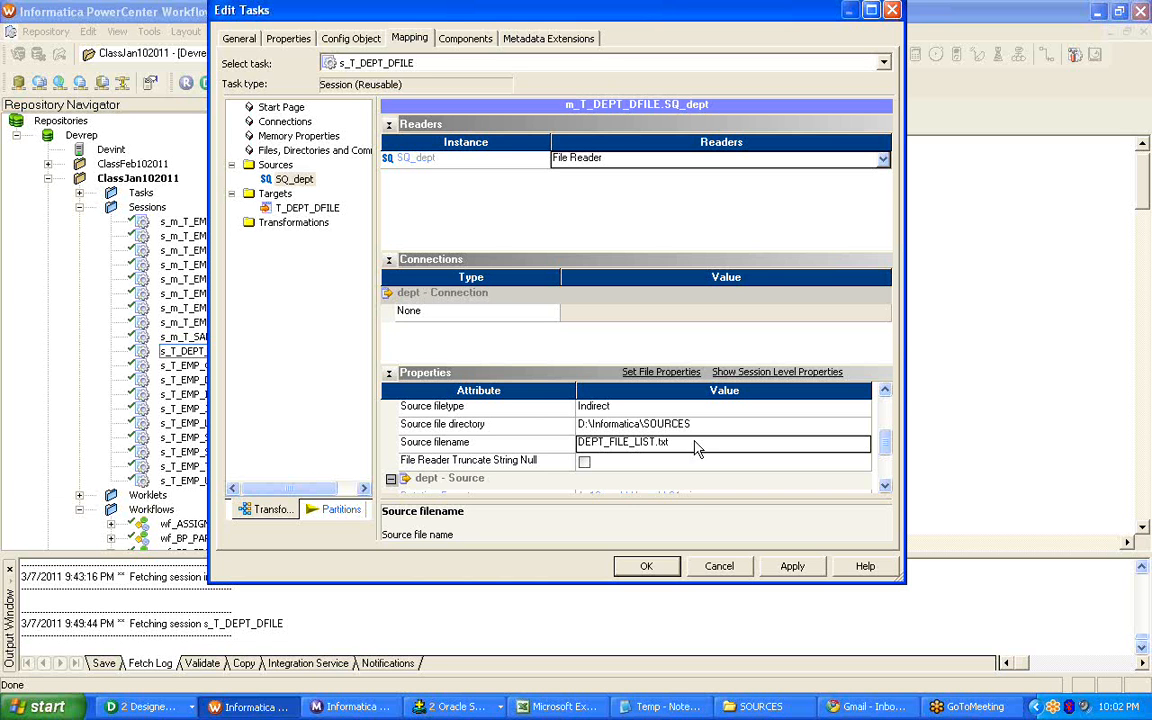
Open DEPT_FILE_LIST in the SOURCES folder, check its two file name entries, and close it.
click(662, 706)
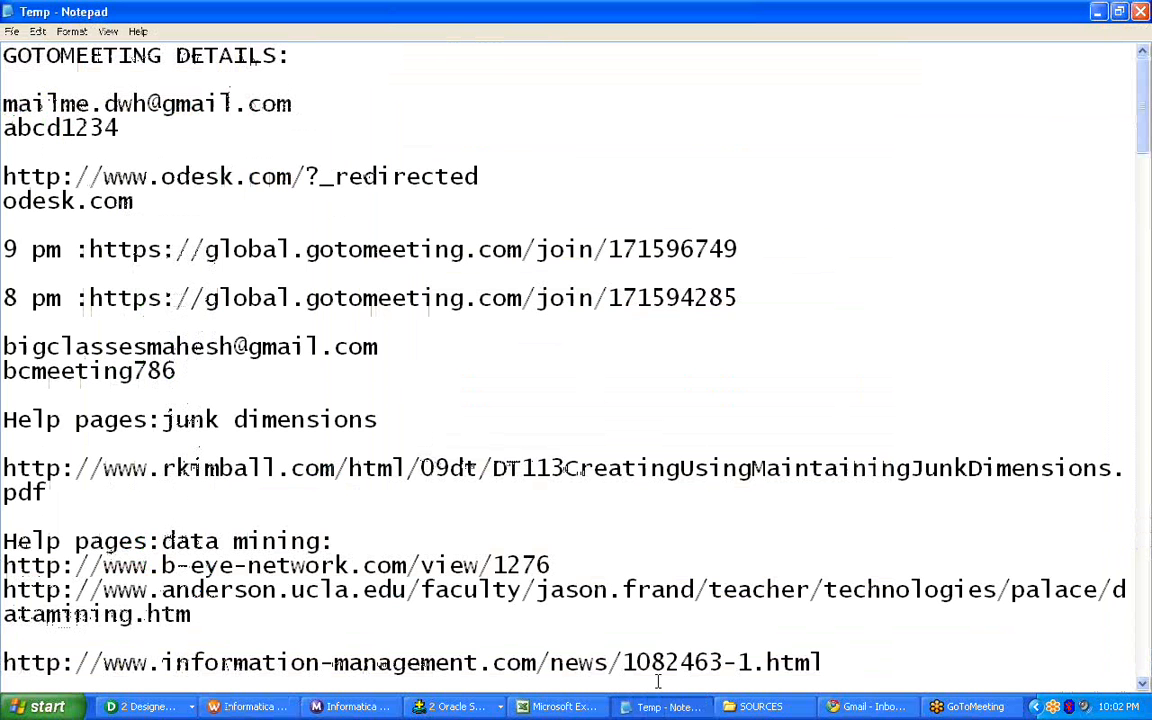
click(761, 706)
double_click(683, 300)
drag(231, 170, 77, 164)
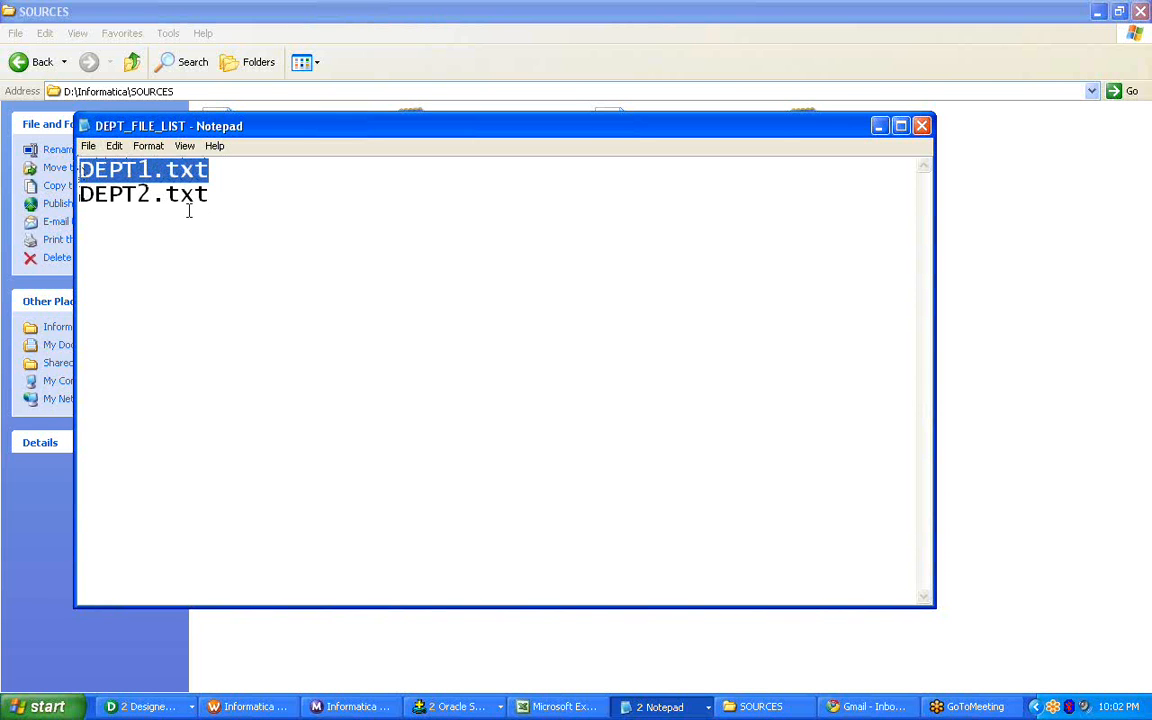
drag(220, 198, 77, 194)
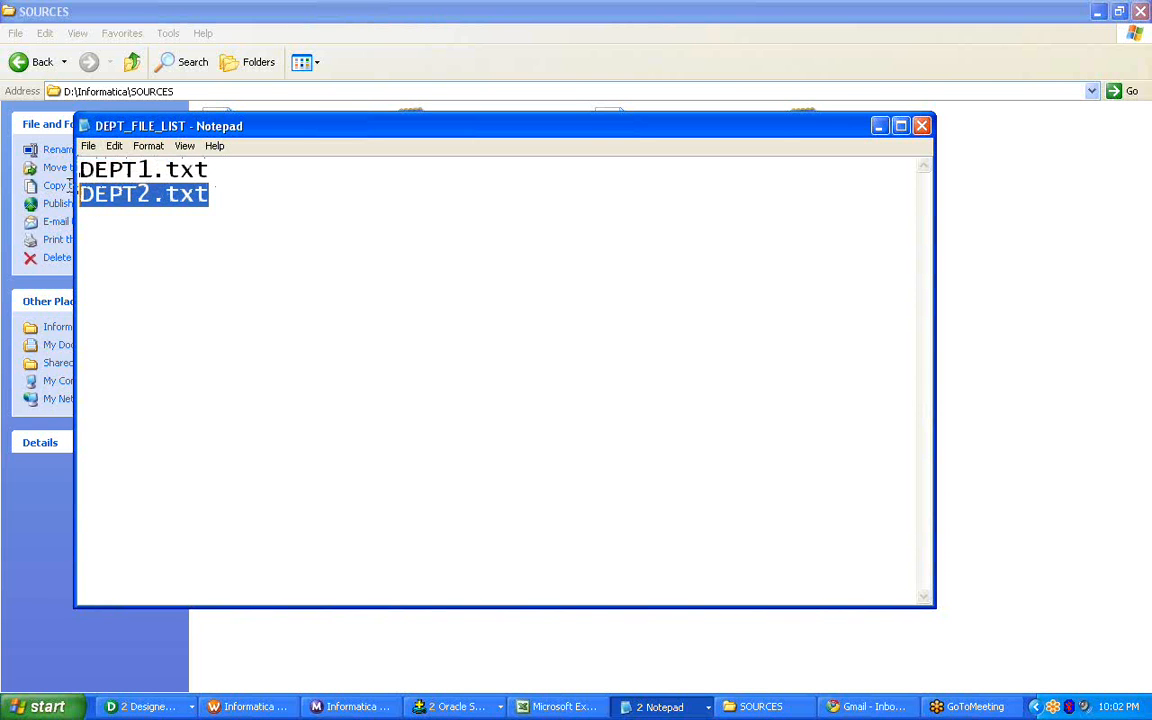
click(262, 205)
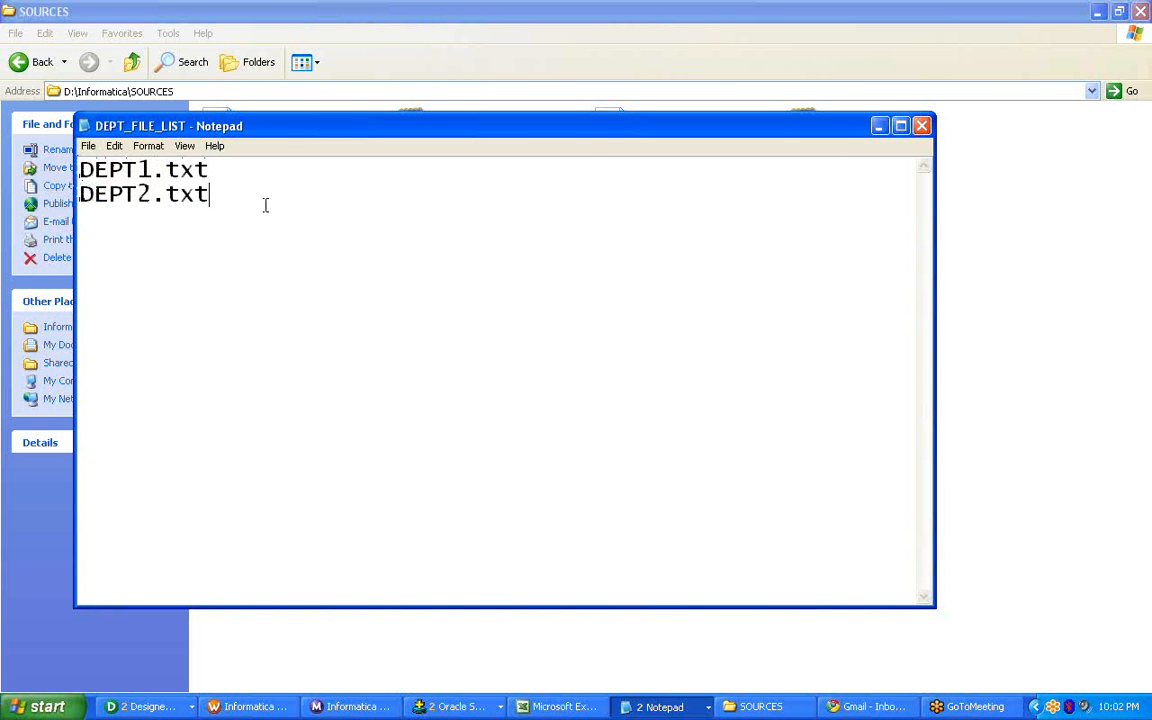
click(922, 127)
click(715, 425)
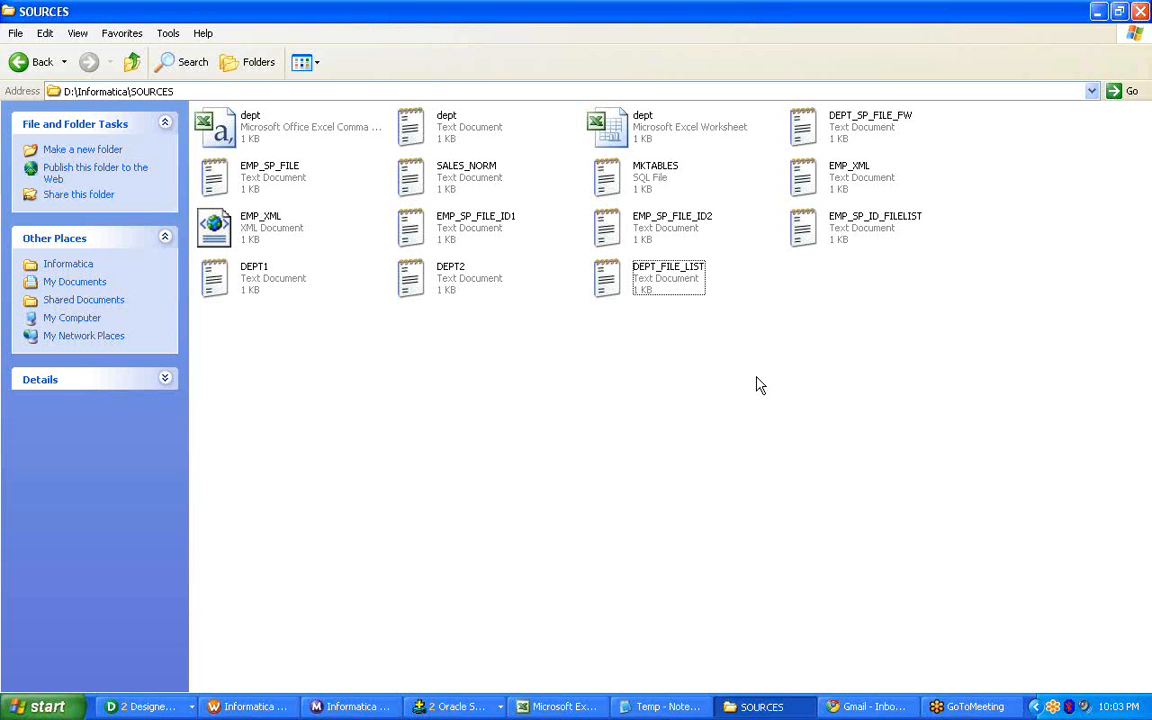
Switch back to Workflow Manager, apply the indirect source settings of session s_T_DEPT_DFILE and close its editor.
click(250, 706)
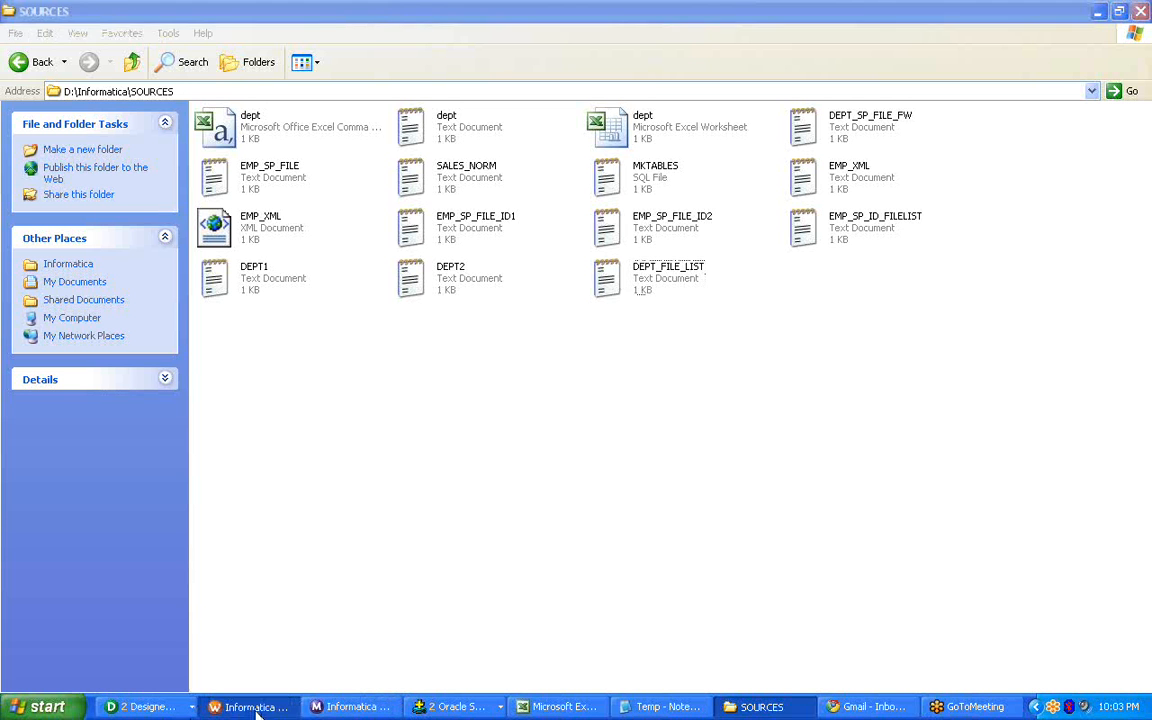
click(504, 413)
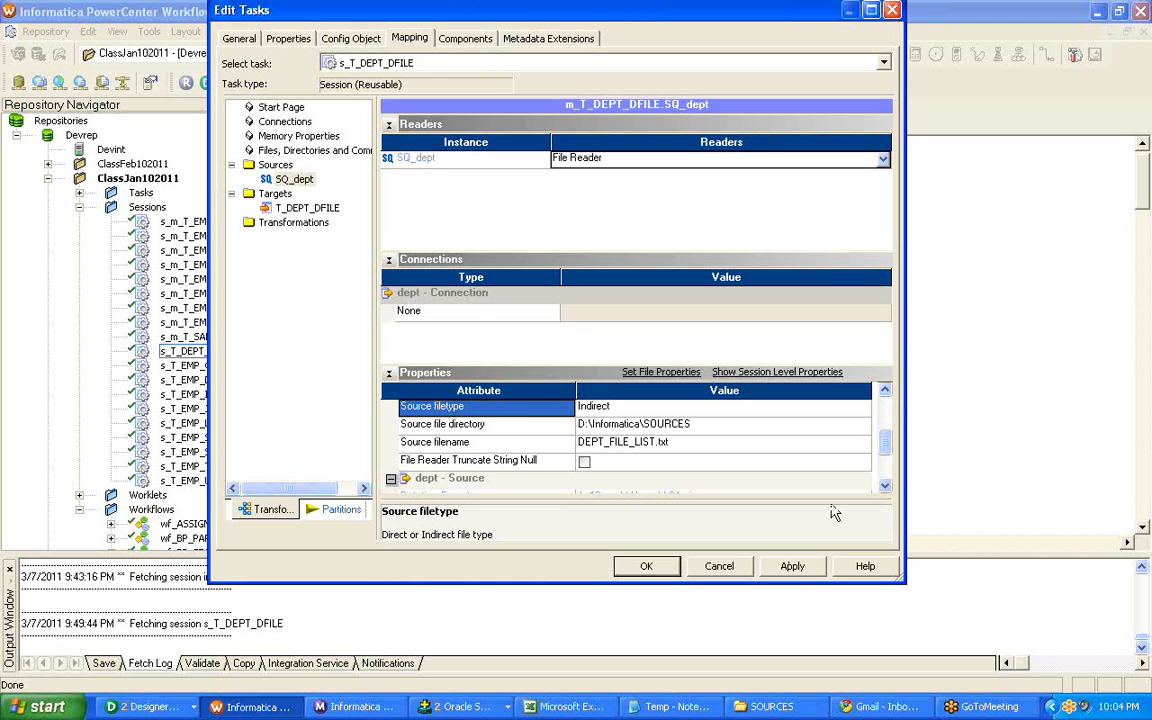
click(758, 566)
click(646, 566)
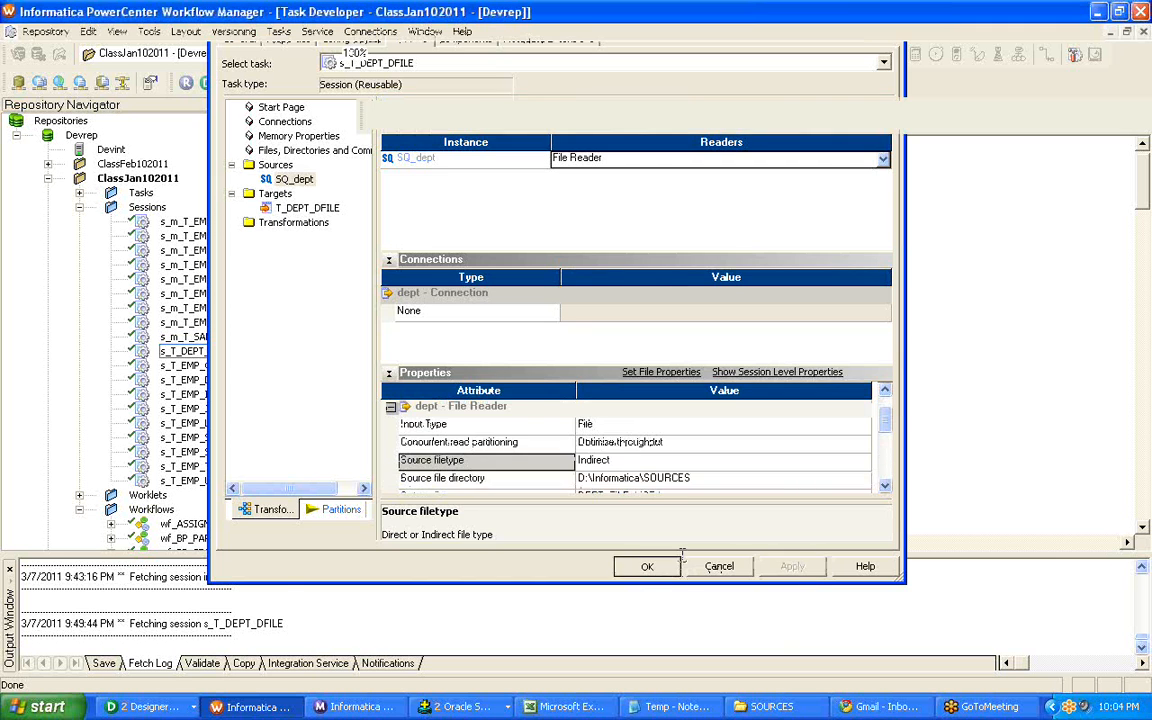
Go to the Workflow Designer and check the T_EMP_STP target's mapping settings in session s_m_T_EMP_STP_UC.
click(532, 117)
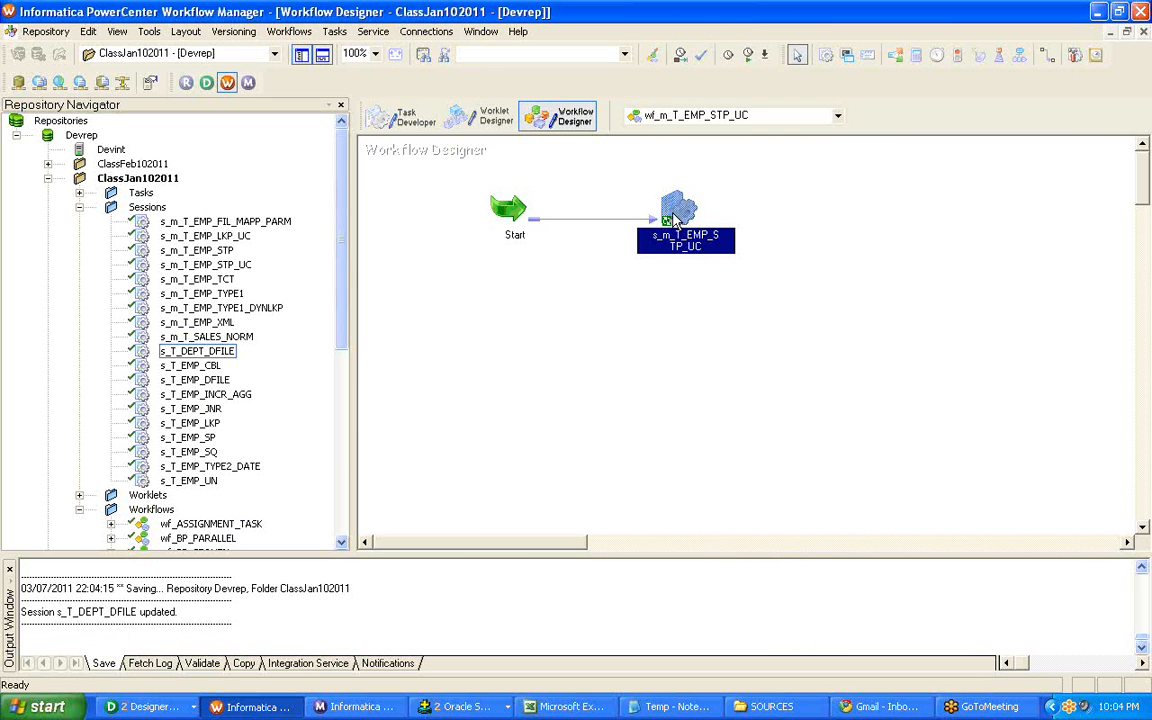
double_click(676, 212)
click(409, 38)
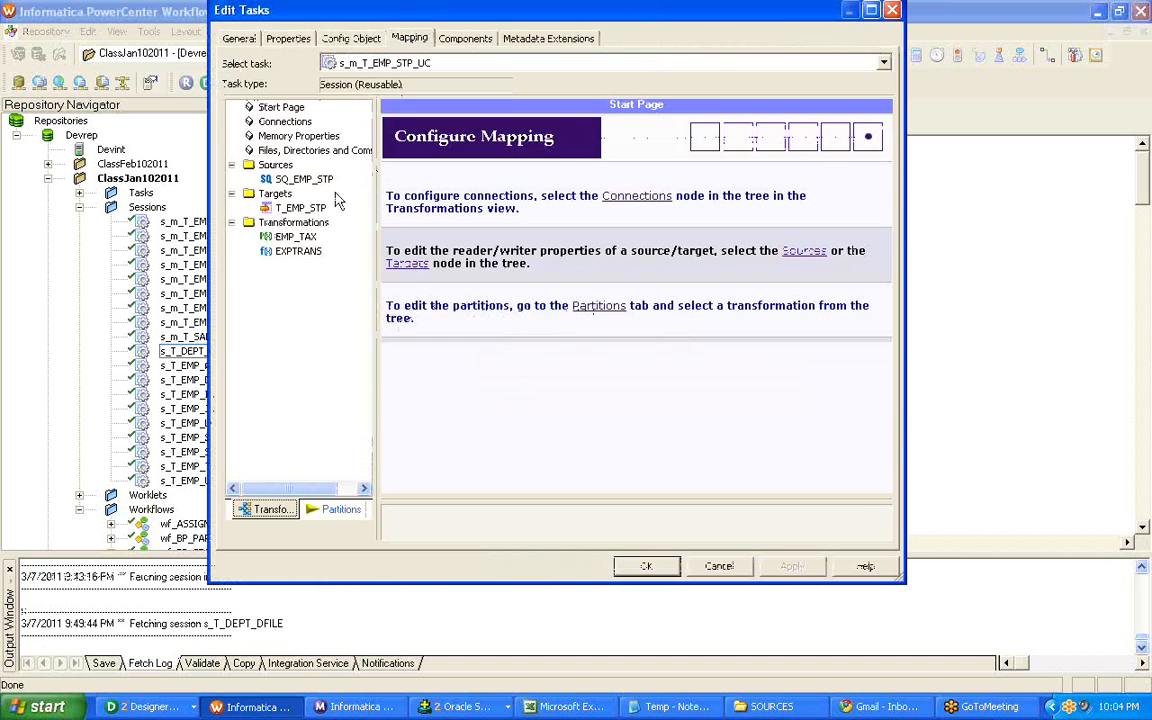
click(302, 207)
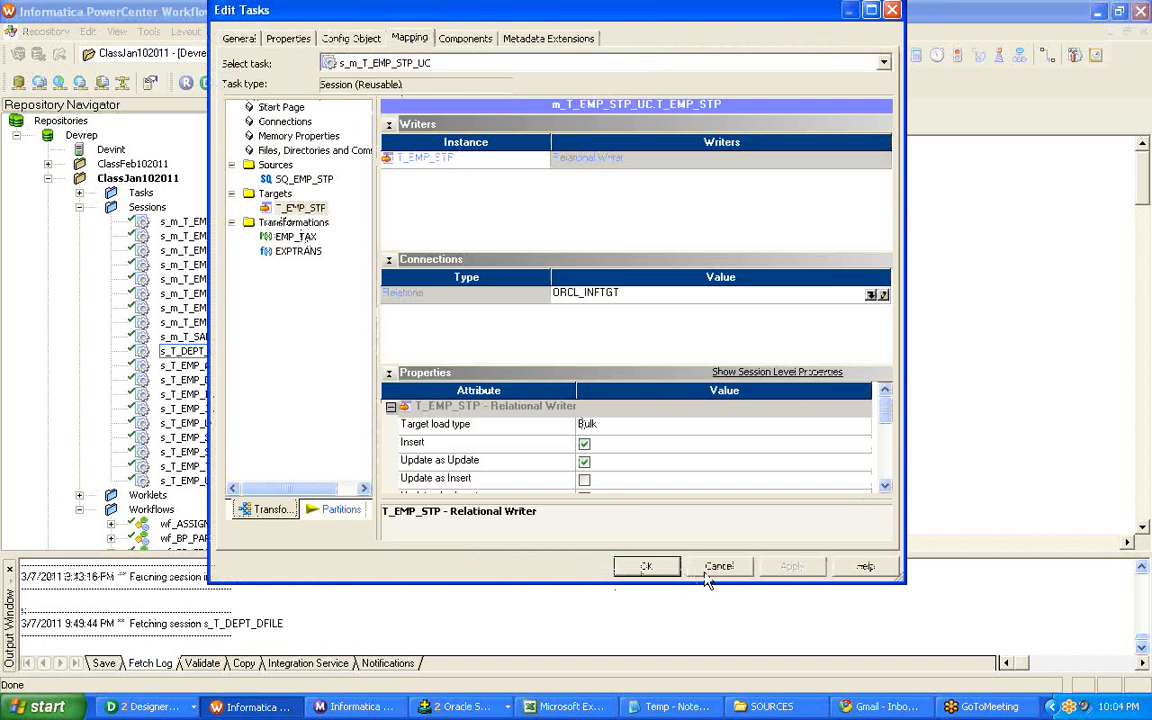
click(643, 566)
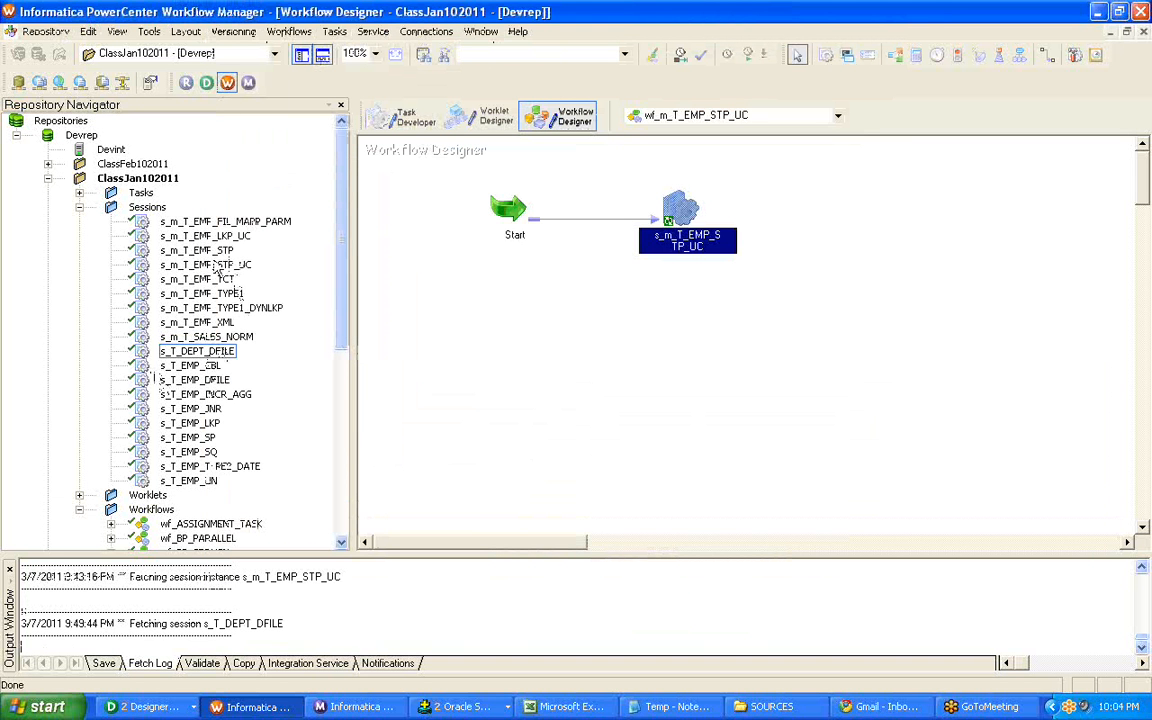
click(218, 355)
right_click(218, 355)
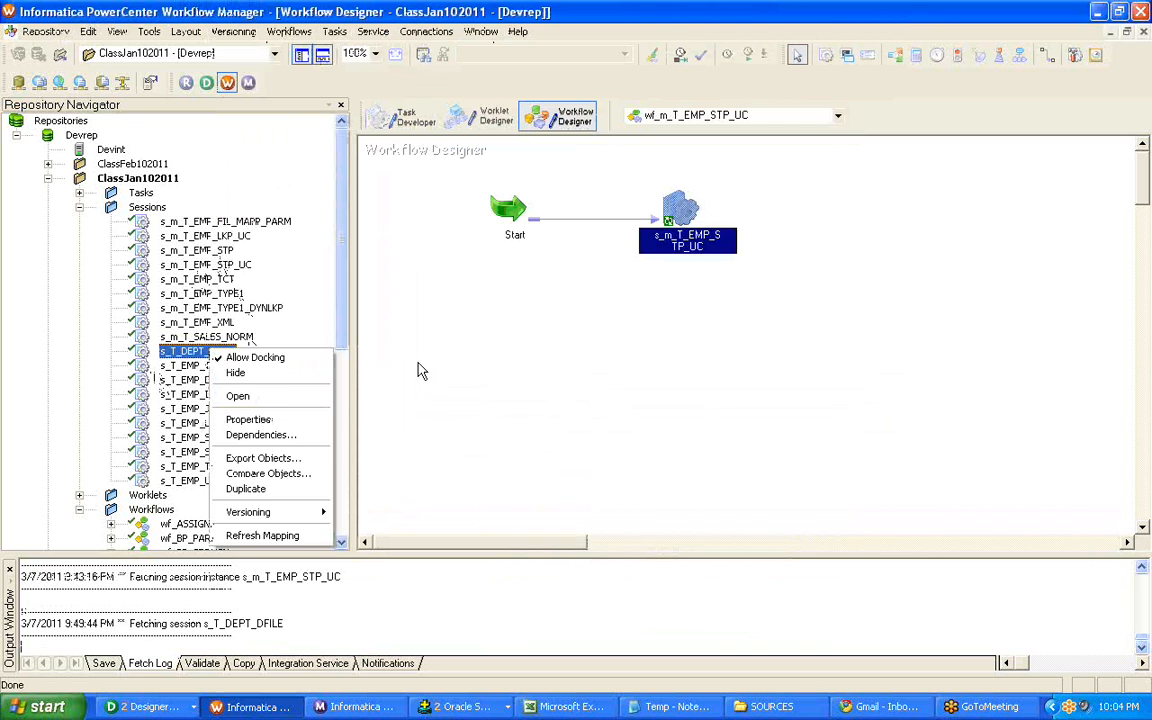
click(400, 375)
Collapse the Sessions folder in the repository tree and open workflow wf_m_T_EMP_FIL_MAPP_PARM.
click(147, 207)
double_click(160, 212)
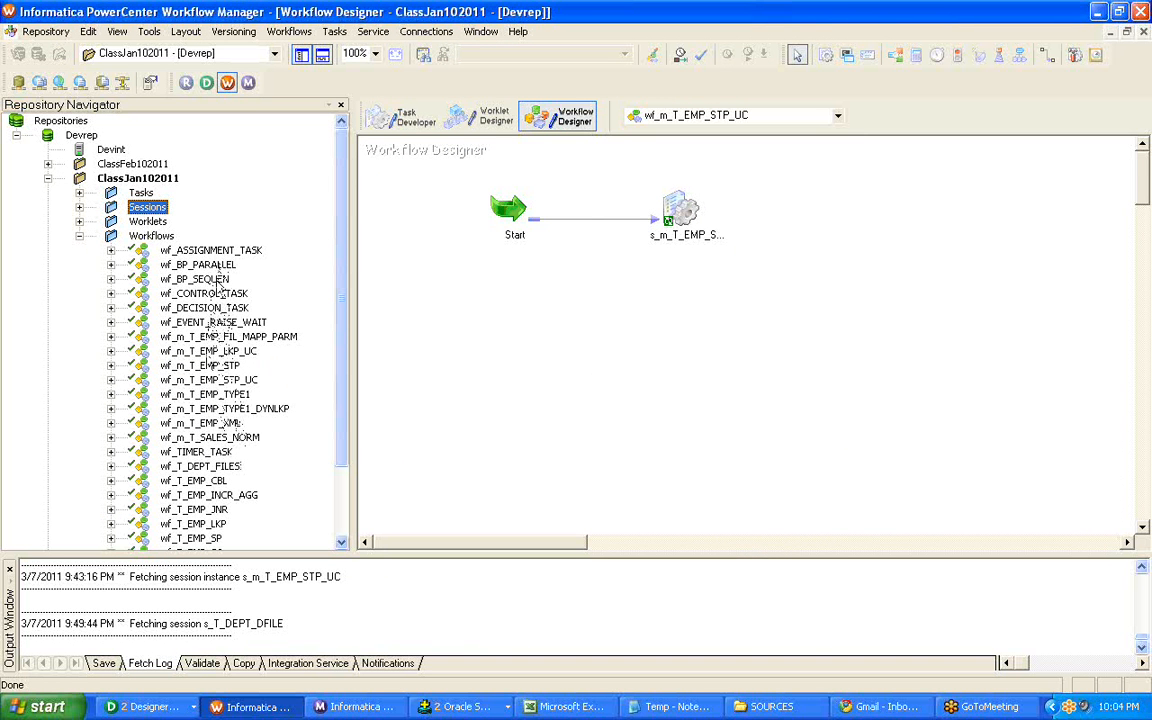
right_click(228, 338)
click(255, 388)
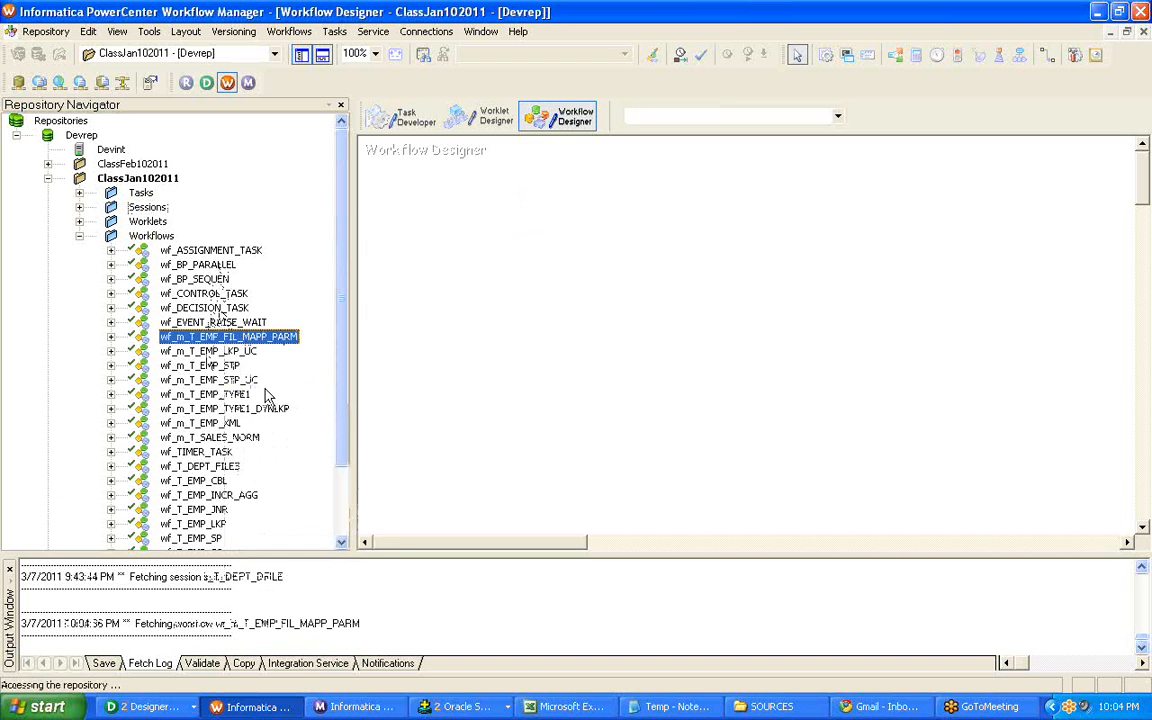
Find workflow wf_T_DEPT_FILES in the repository tree and open it in the Workflow Designer.
drag(340, 381, 333, 473)
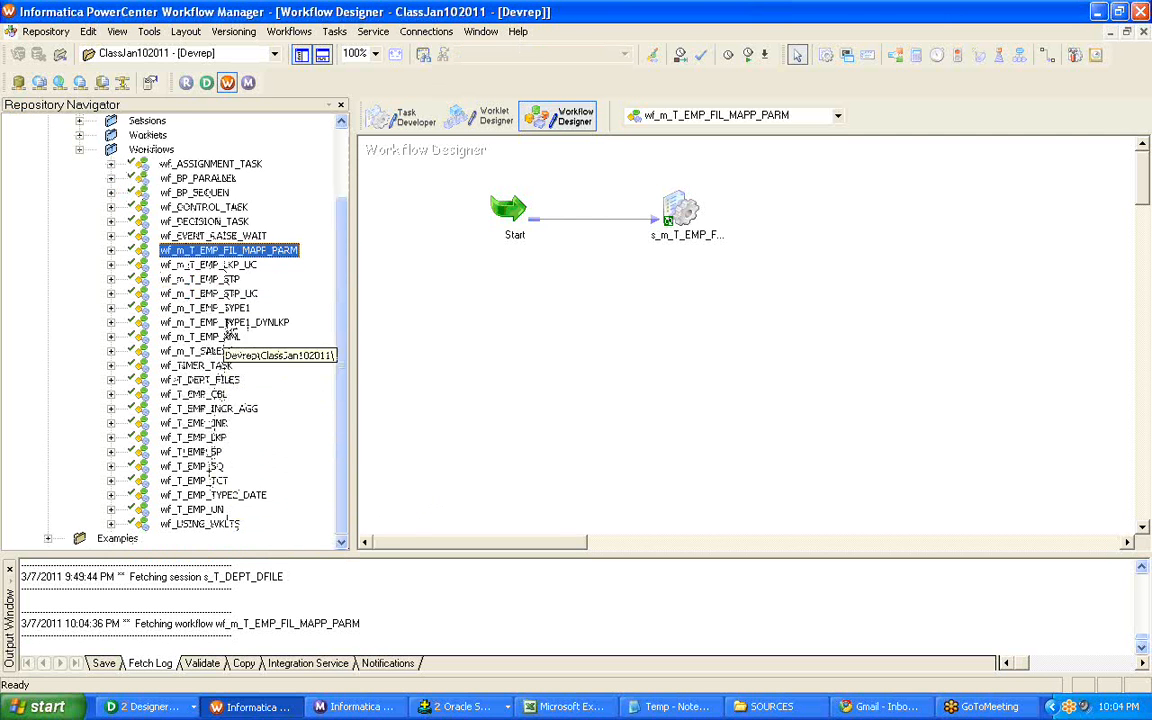
click(225, 239)
click(220, 224)
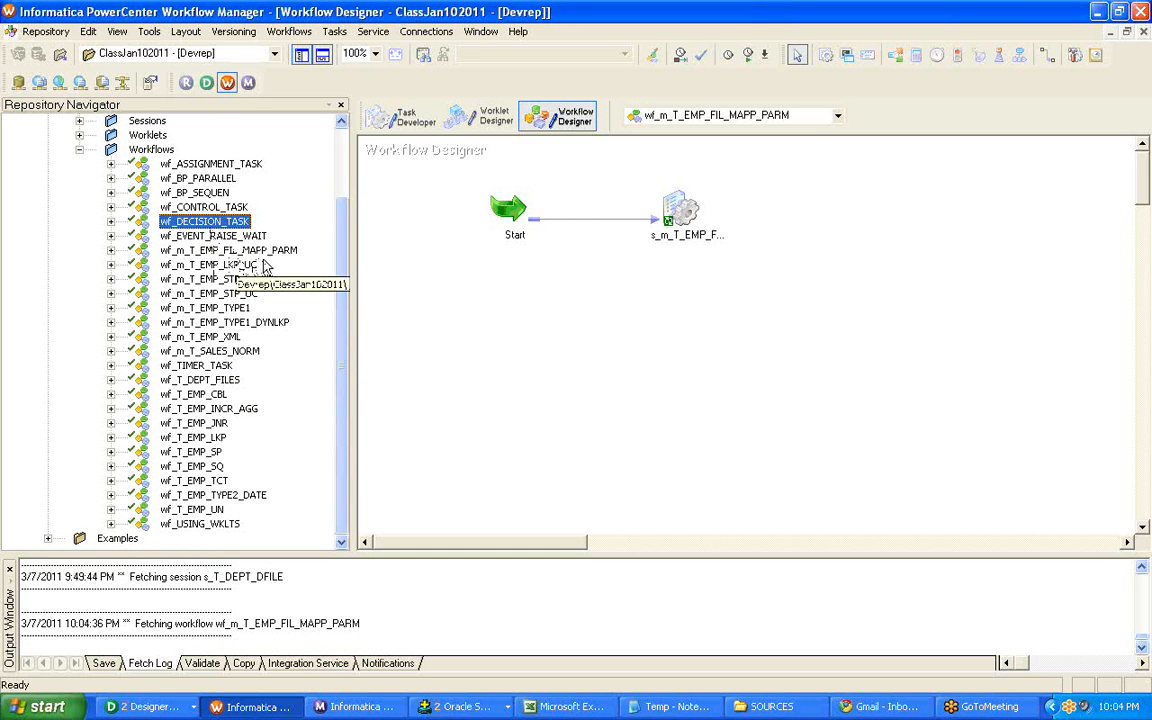
click(252, 265)
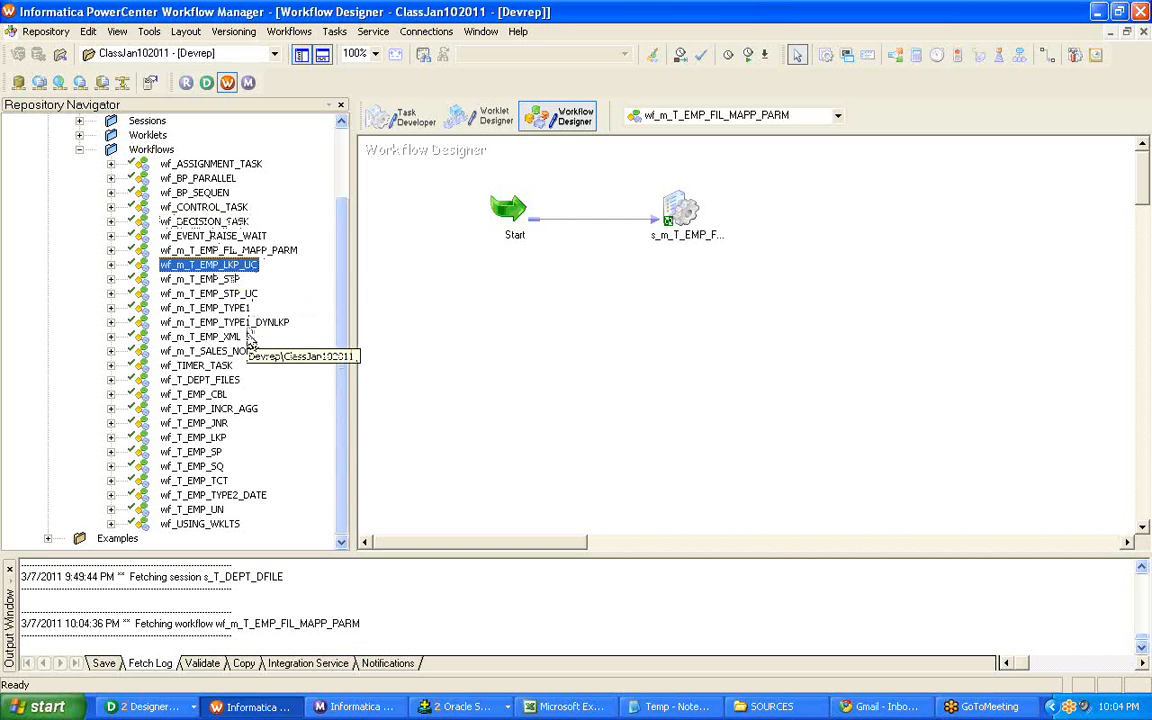
right_click(226, 384)
click(250, 427)
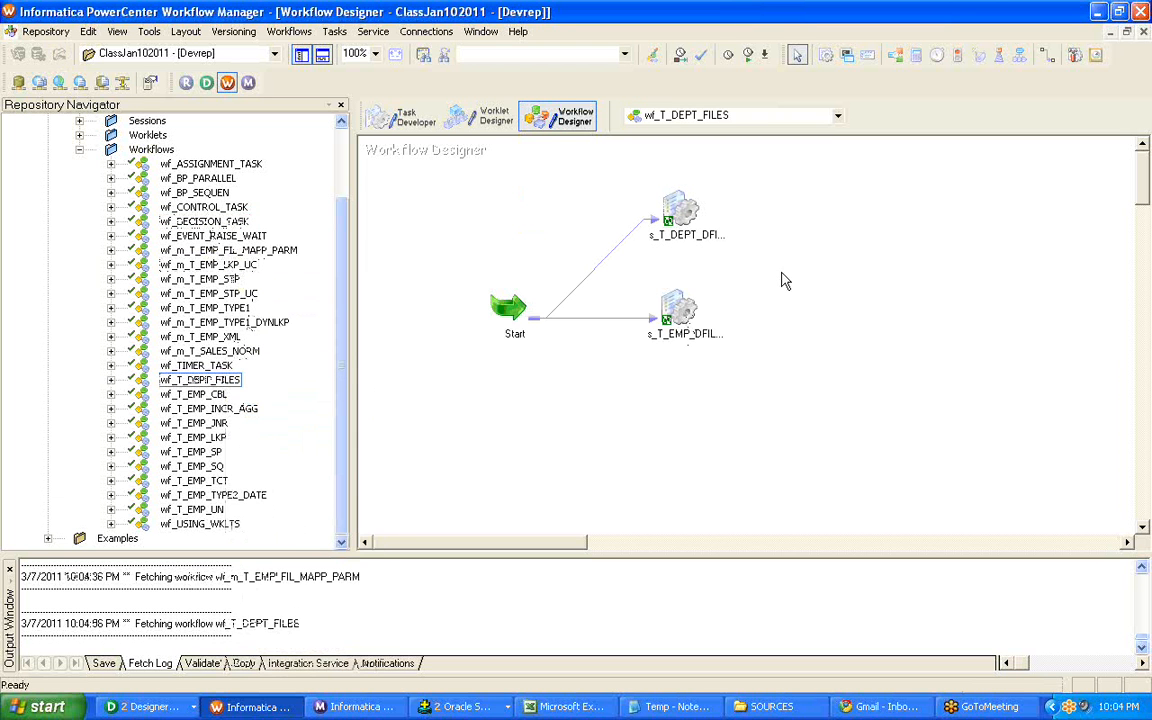
Open the workflow's s_T_DEPT_DFILE session for editing and show the mapping settings of target T_DEPT_DFILE.
click(697, 236)
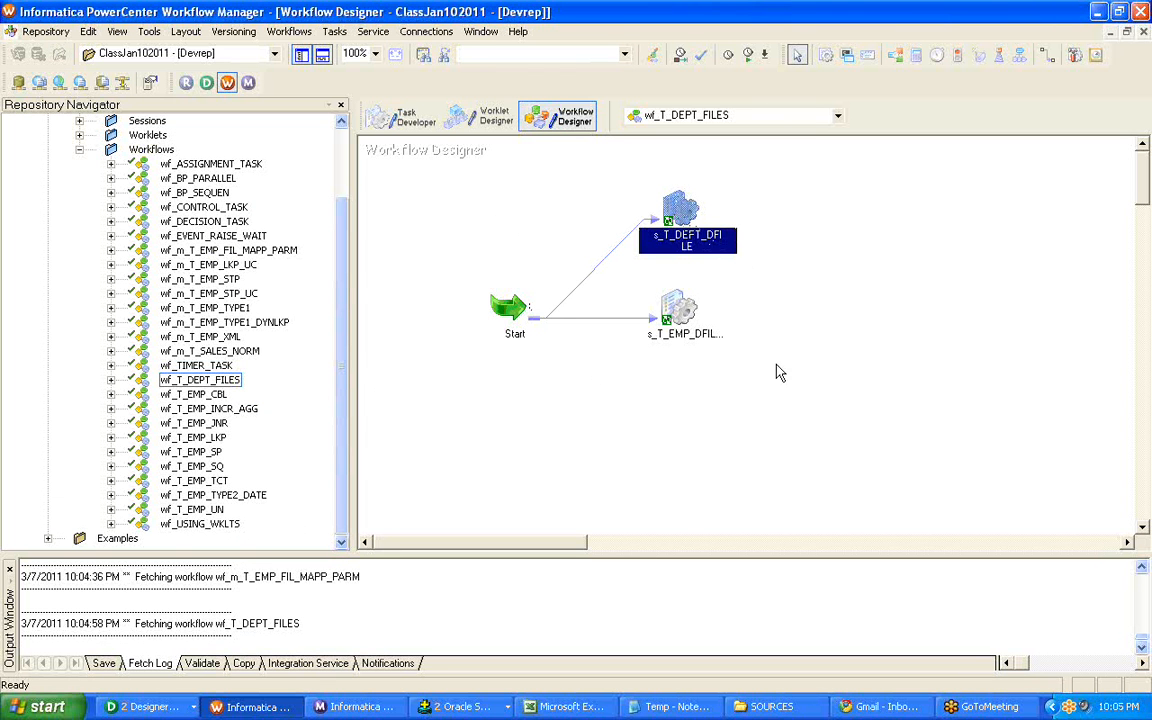
right_click(675, 209)
click(692, 214)
click(407, 39)
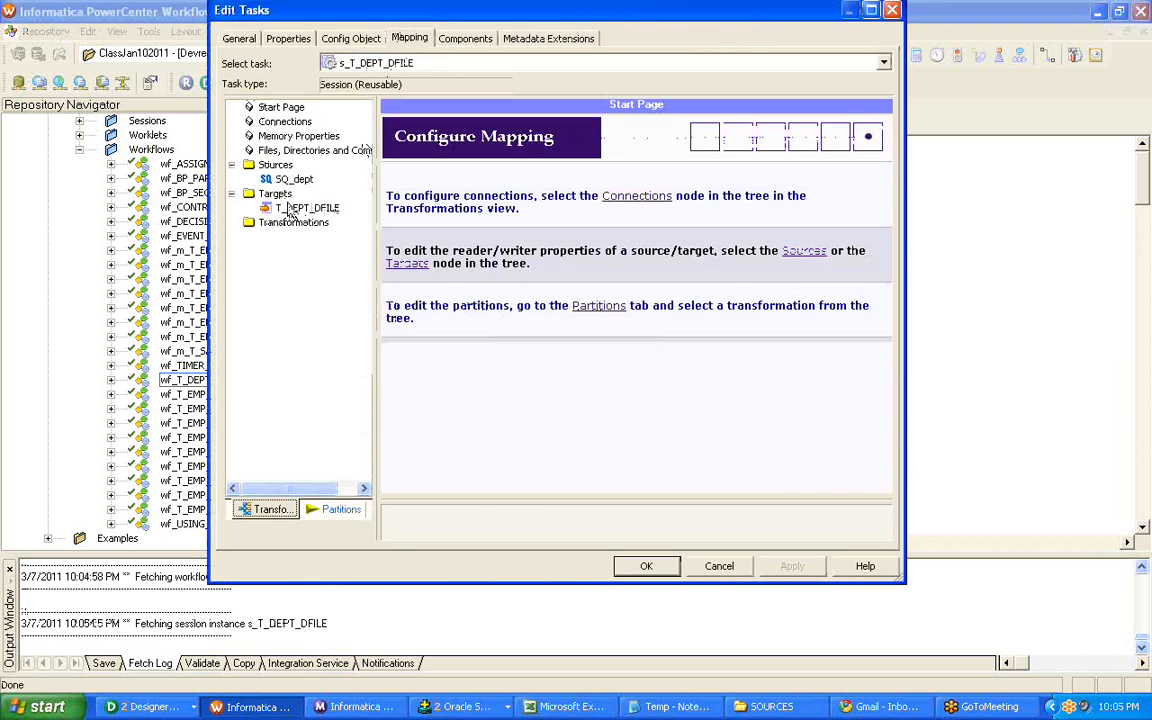
click(300, 207)
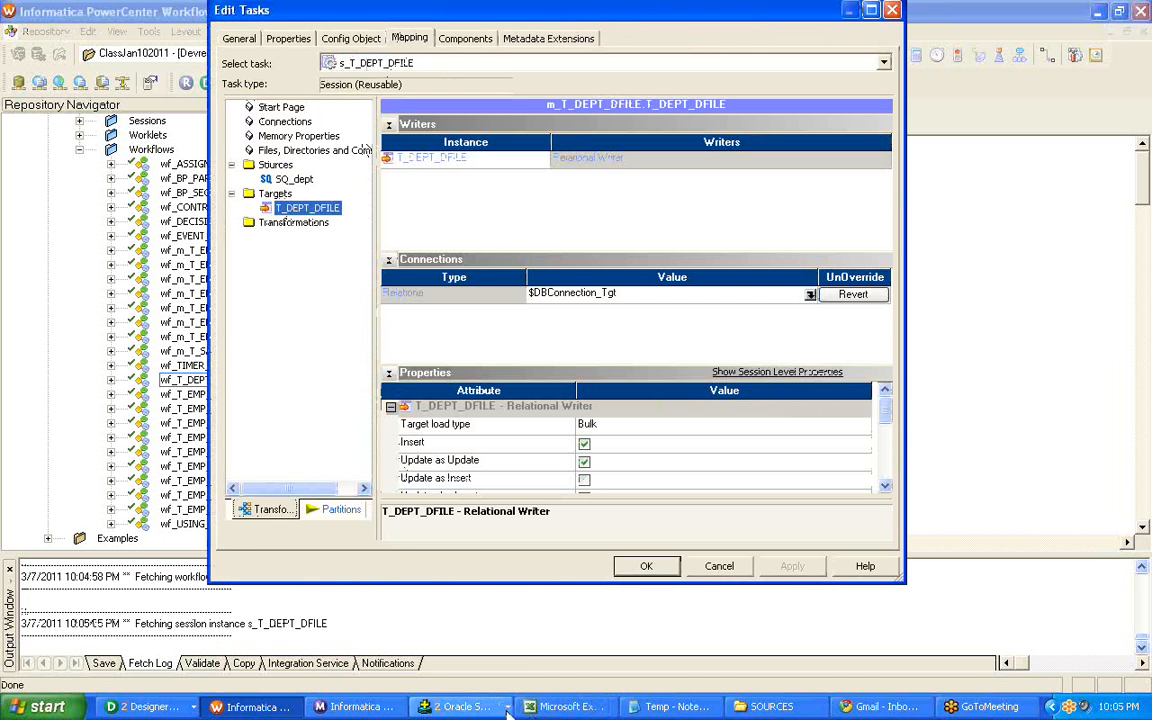
Switch to Oracle SQL*Plus and query all rows of the target table with "select * from t_dept_dfile;".
click(458, 706)
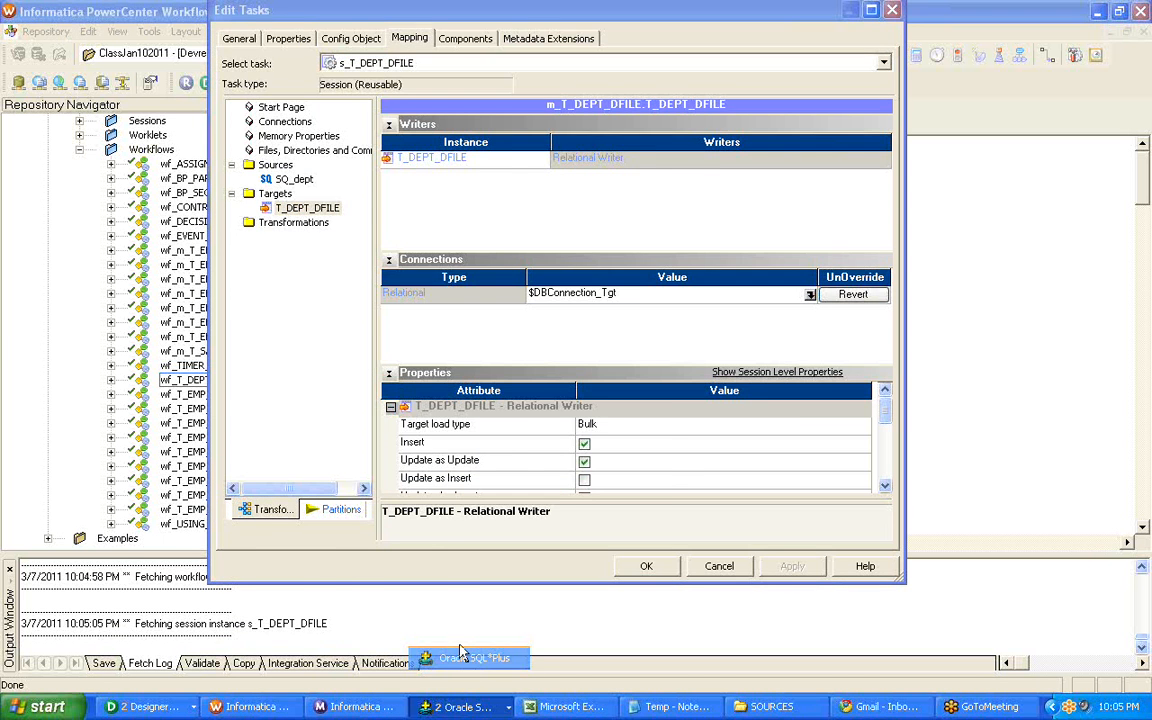
click(465, 657)
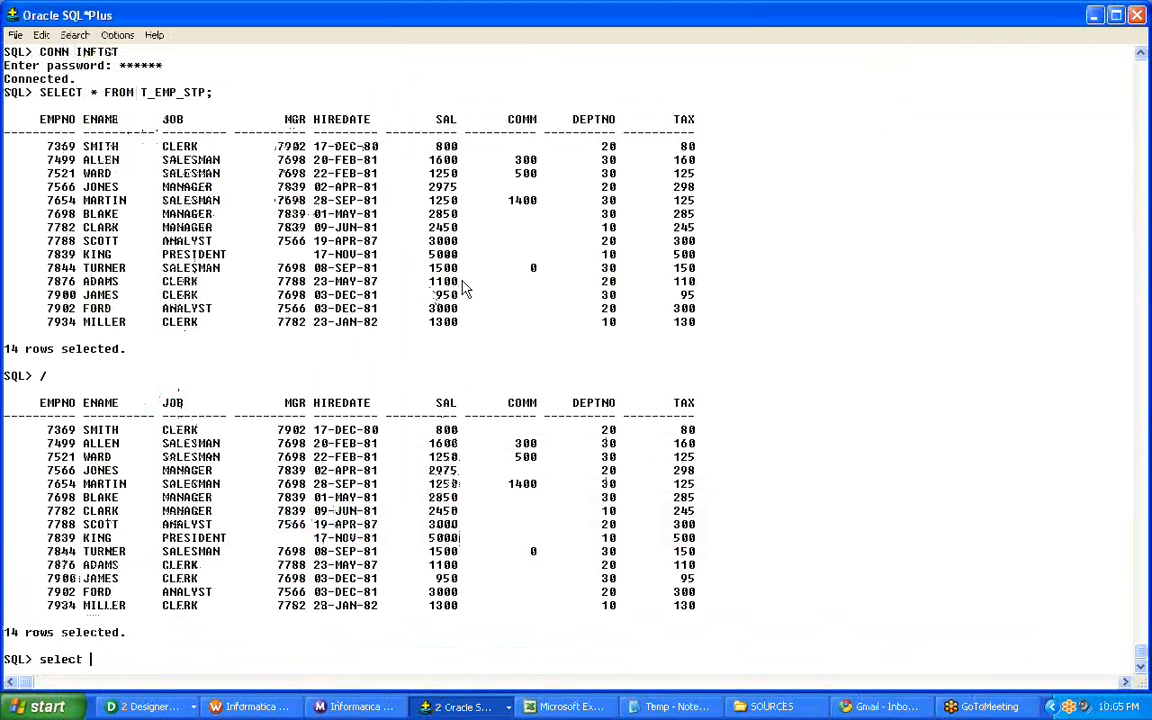
key(BackSpace)
key(BackSpace)
key(BackSpace)
key(BackSpace)
key(BackSpace)
text(select * from t_dept)
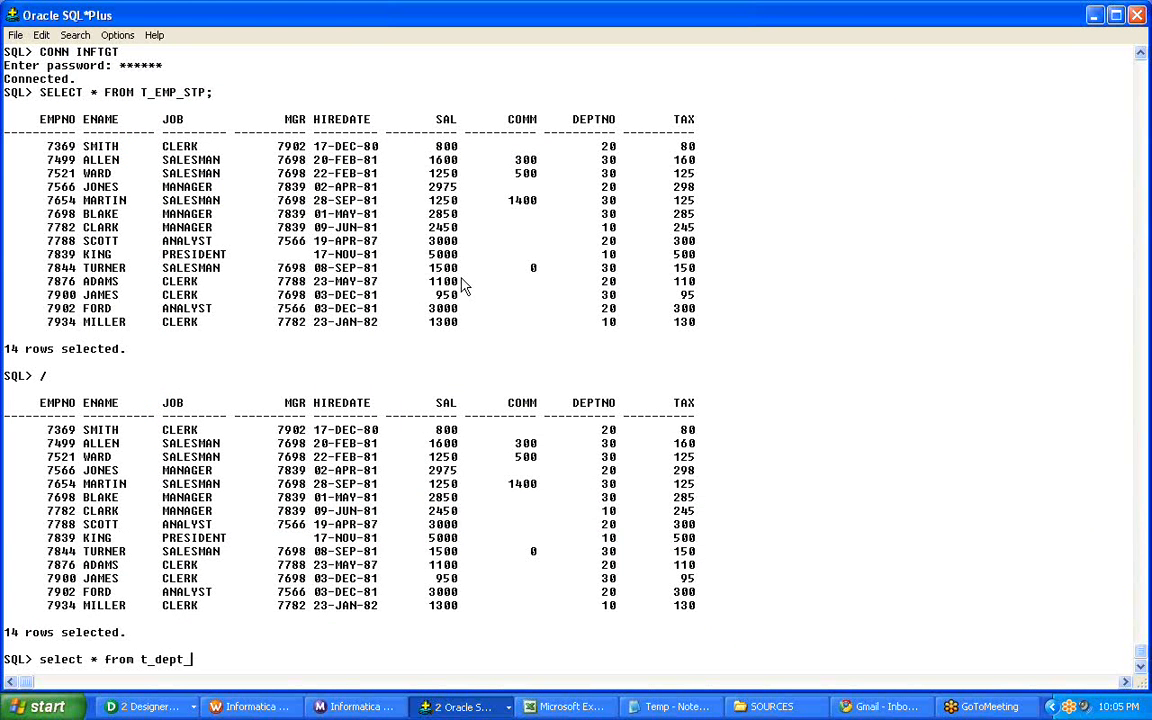
key(alt+Tab)
key(alt+Tab)
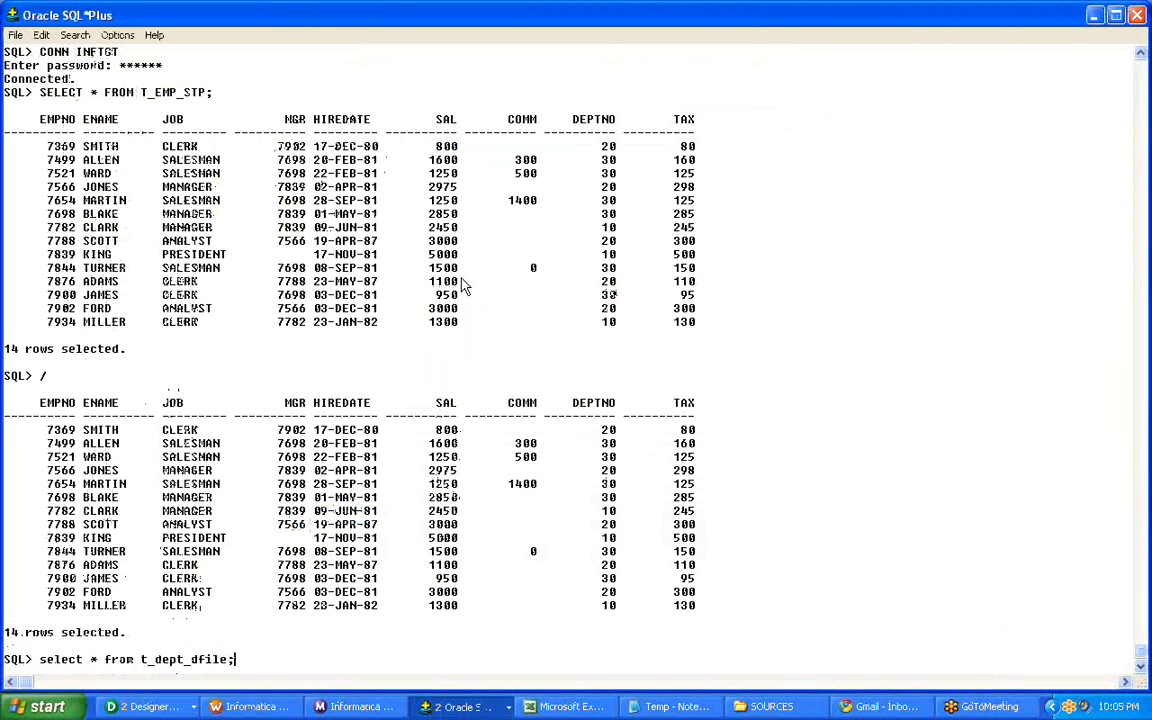
key(Return)
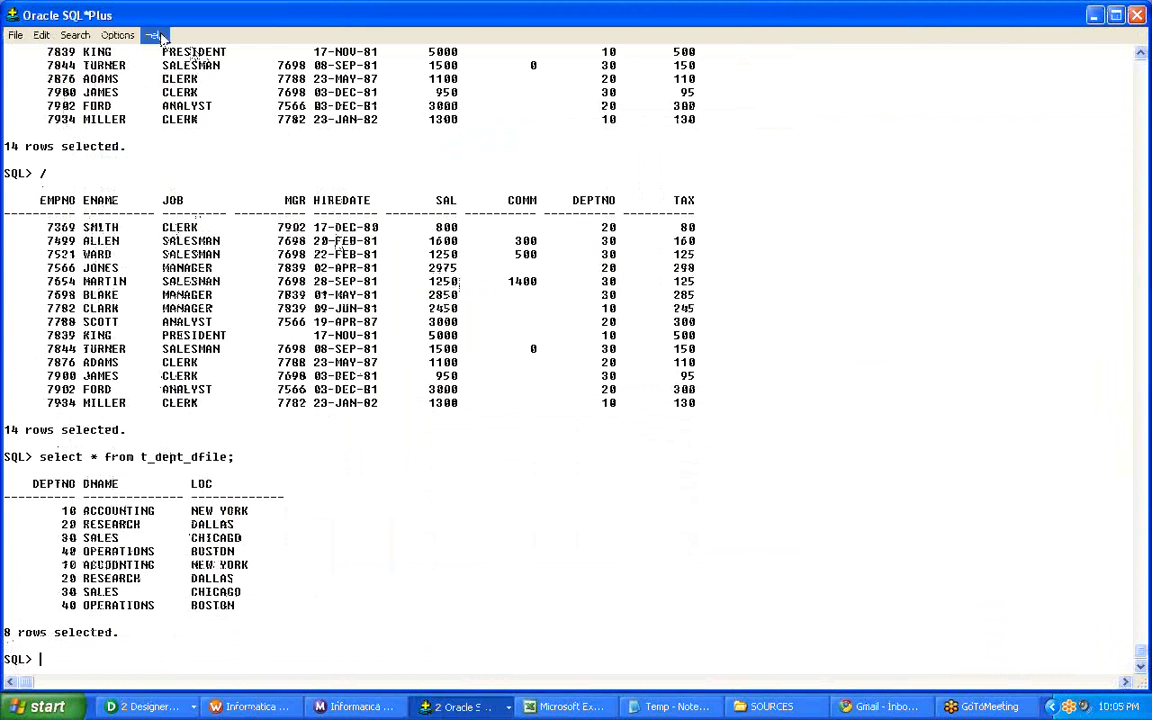
Back in Workflow Manager, enable the truncate target table option for T_DEPT_DFILE, apply it and close the session editor.
key(alt+Tab)
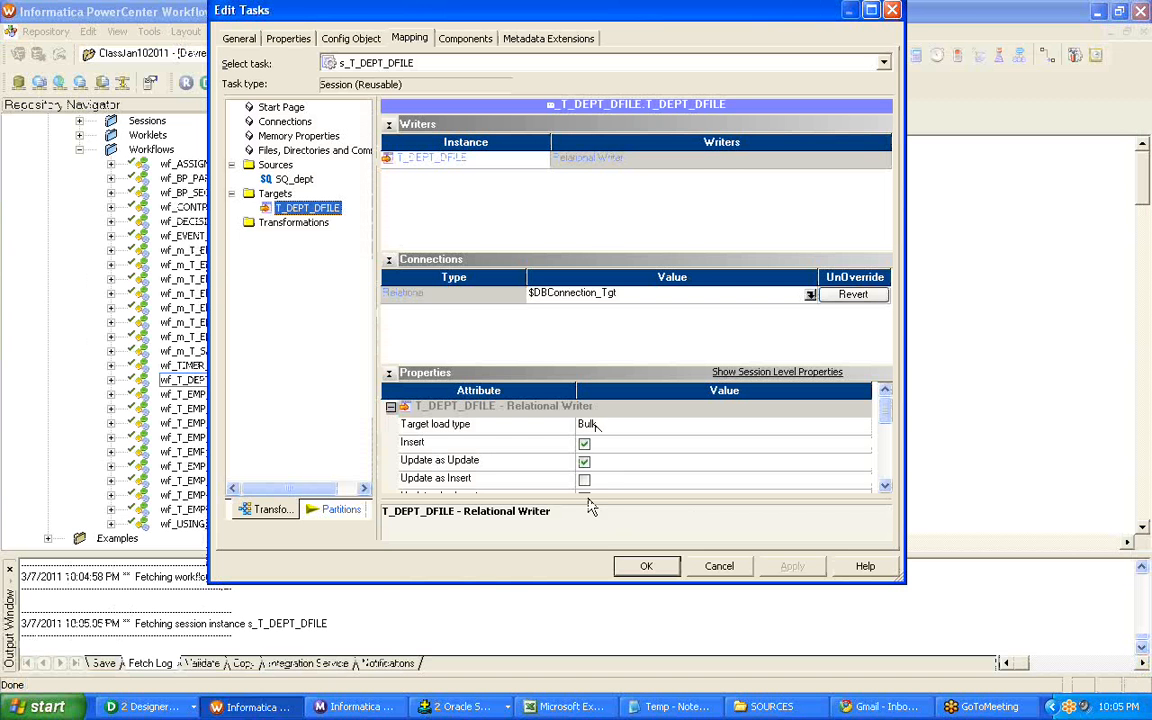
scroll(796, 439, down, 2)
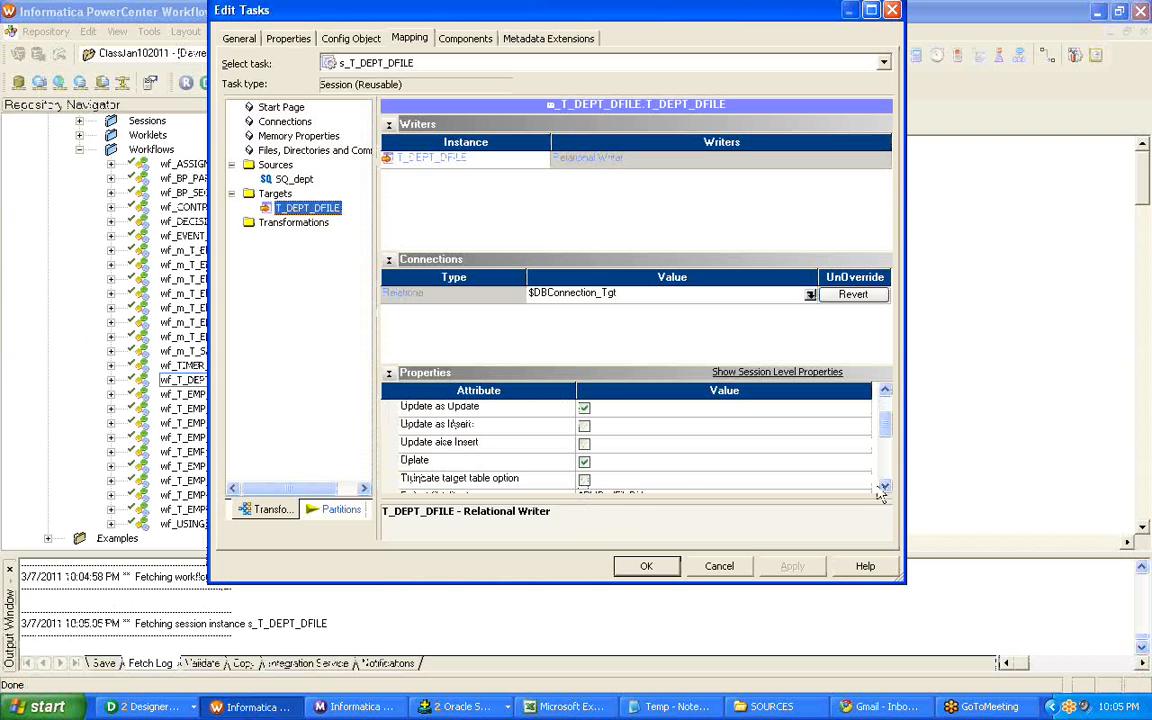
click(584, 479)
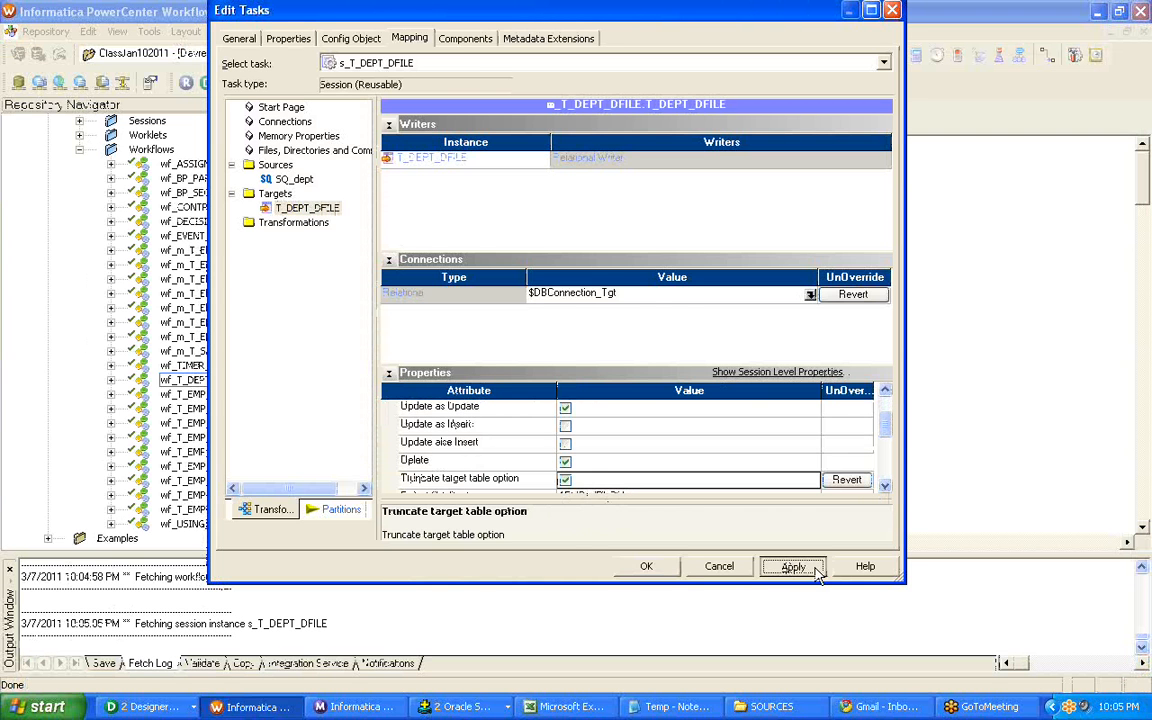
click(795, 566)
click(646, 566)
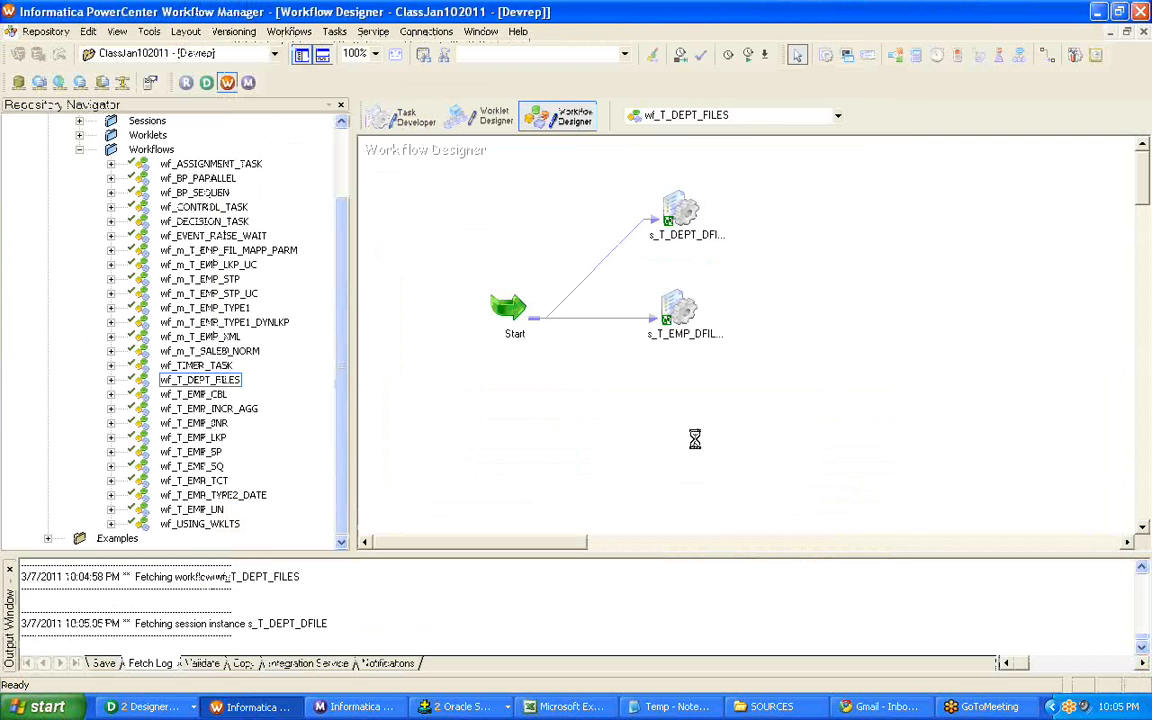
Reopen the s_T_DEPT_DFILE session for editing and show the file properties of source SQ_dept in its mapping settings.
click(680, 212)
double_click(680, 212)
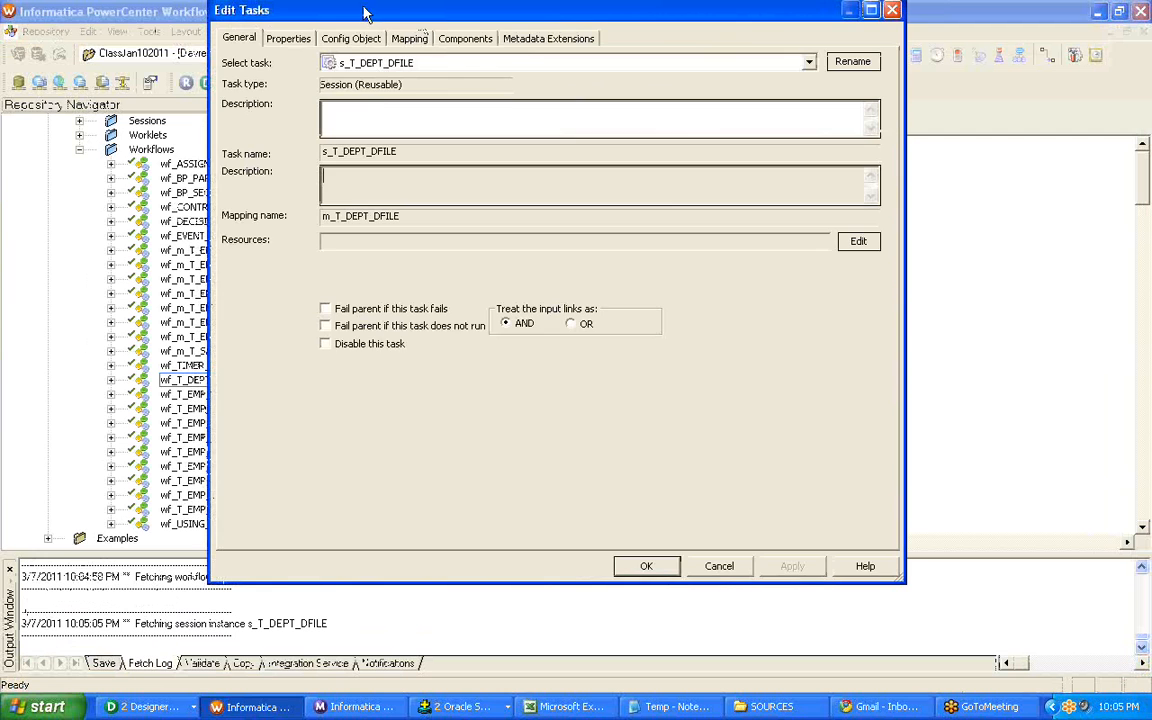
click(409, 38)
click(278, 193)
click(293, 179)
scroll(628, 442, down, 4)
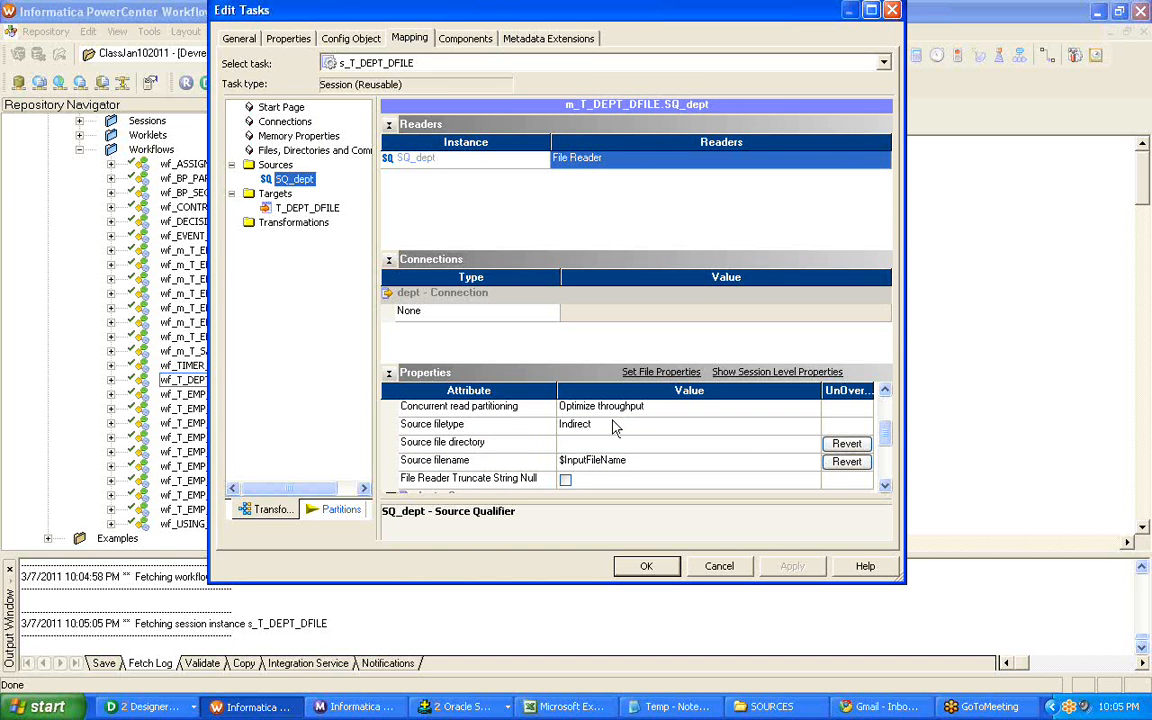
Revert SQ_dept's source file directory to D:\Informatica\SOURCES and its source filename to DEPT_FILE_LIST.txt, apply the changes and close the session editor.
click(846, 443)
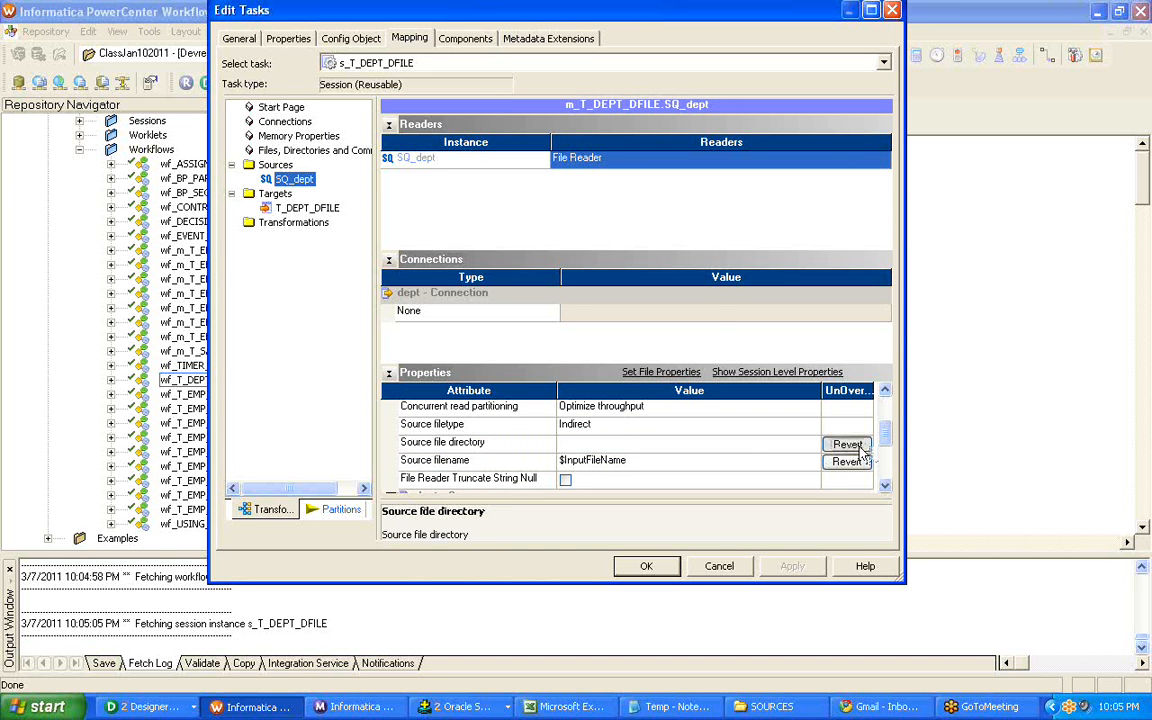
click(517, 322)
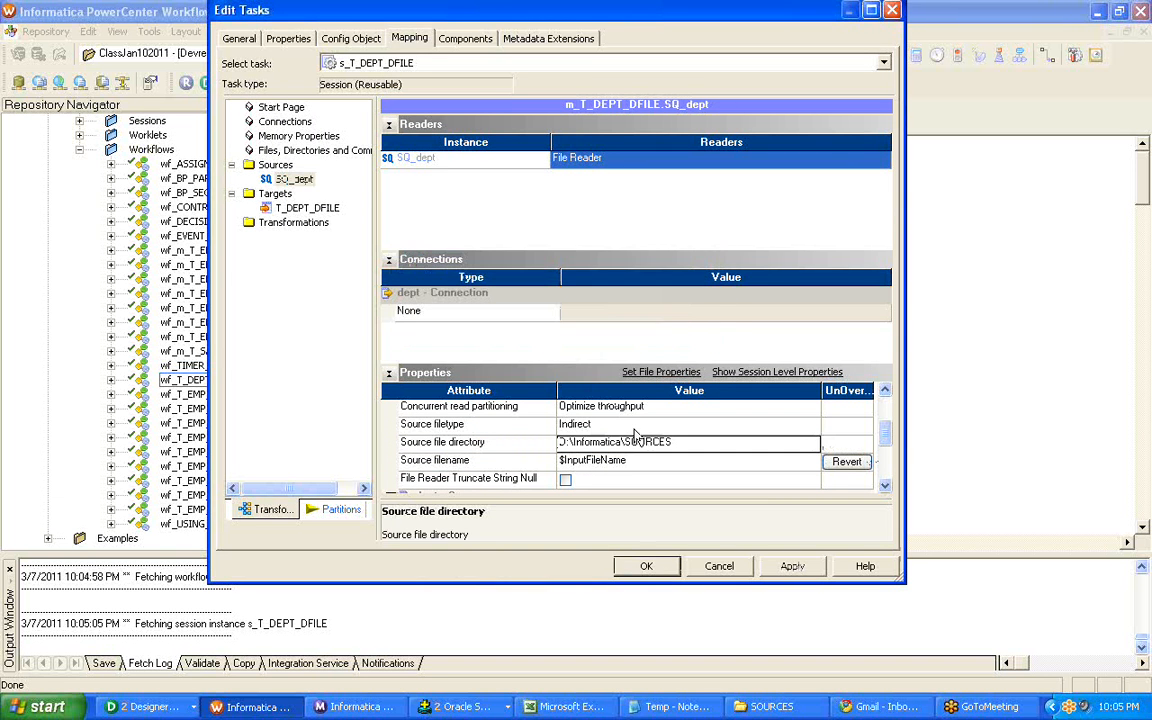
click(846, 462)
click(516, 322)
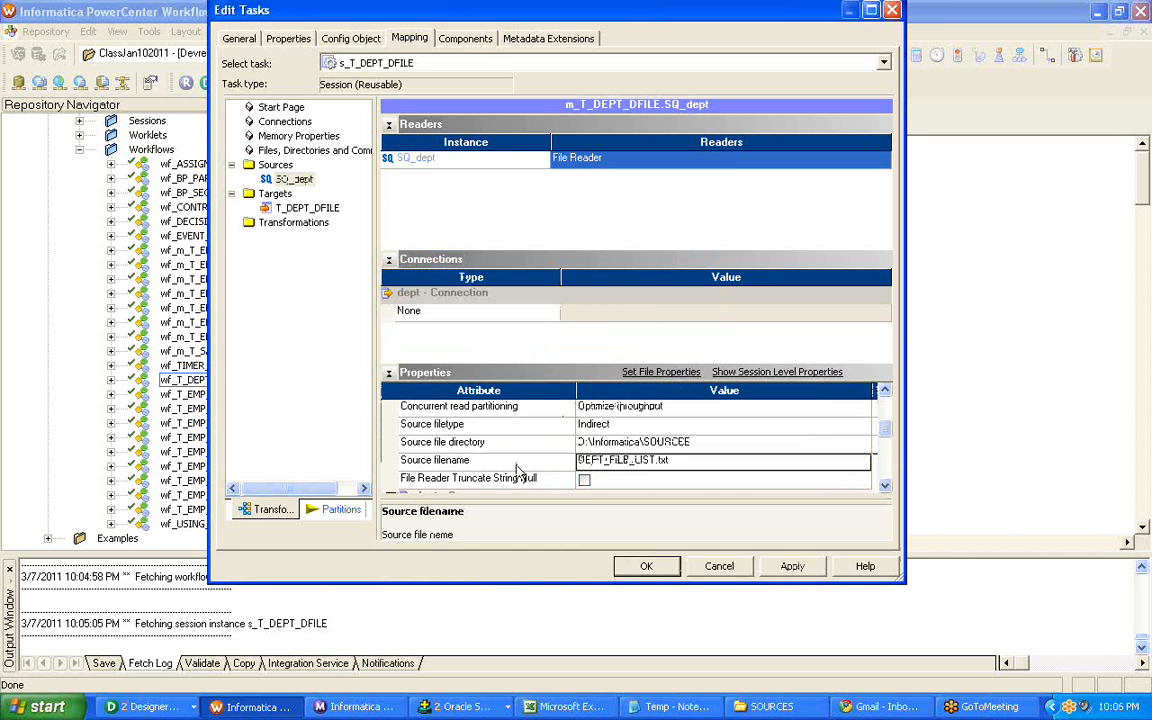
click(478, 442)
click(790, 568)
click(646, 566)
Save the workflow and start only the s_T_DEPT_DFILE session task.
key(ctrl+s)
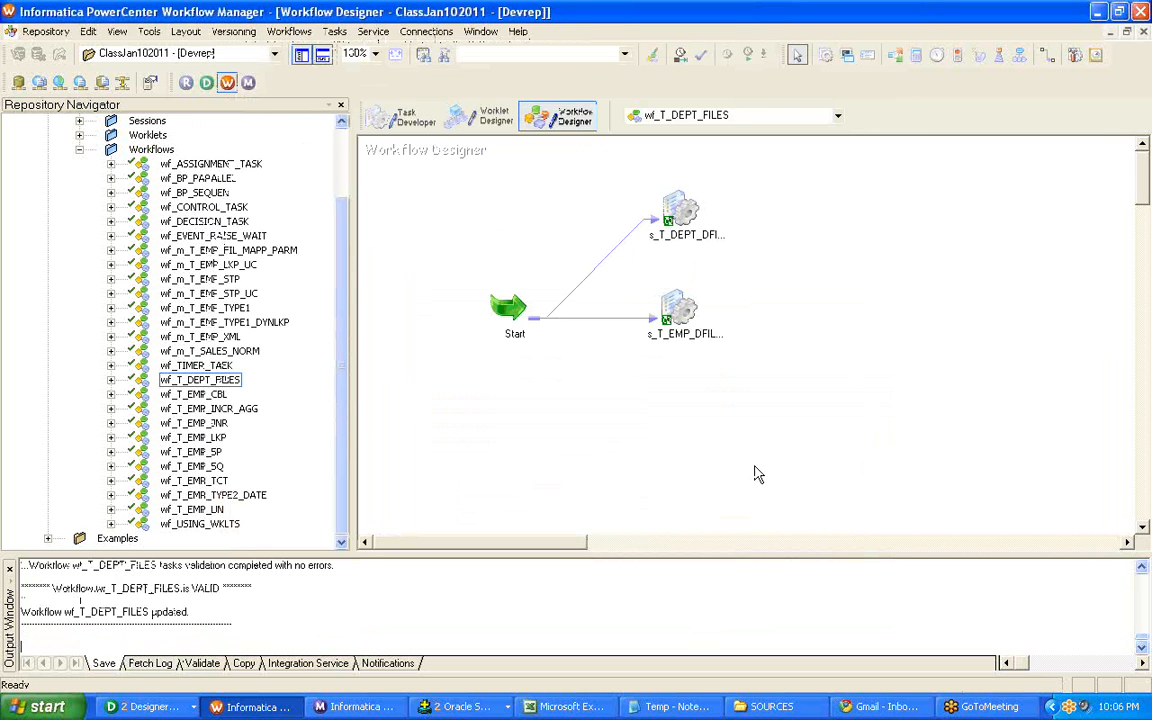
right_click(681, 202)
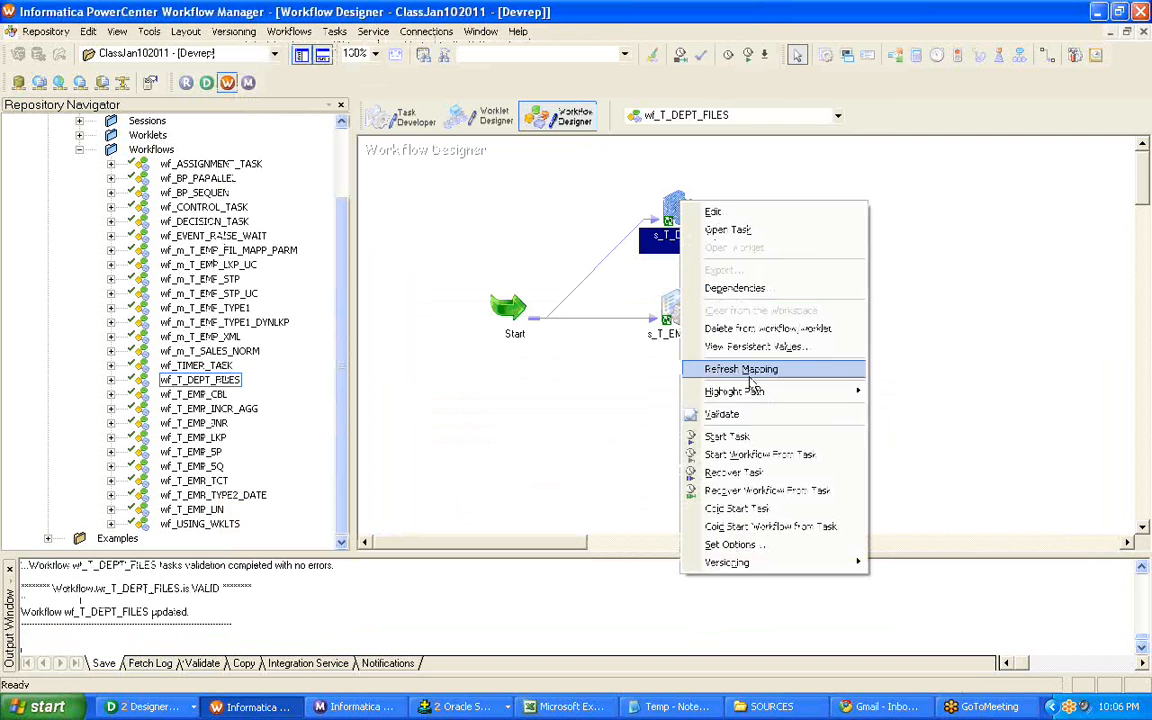
click(748, 440)
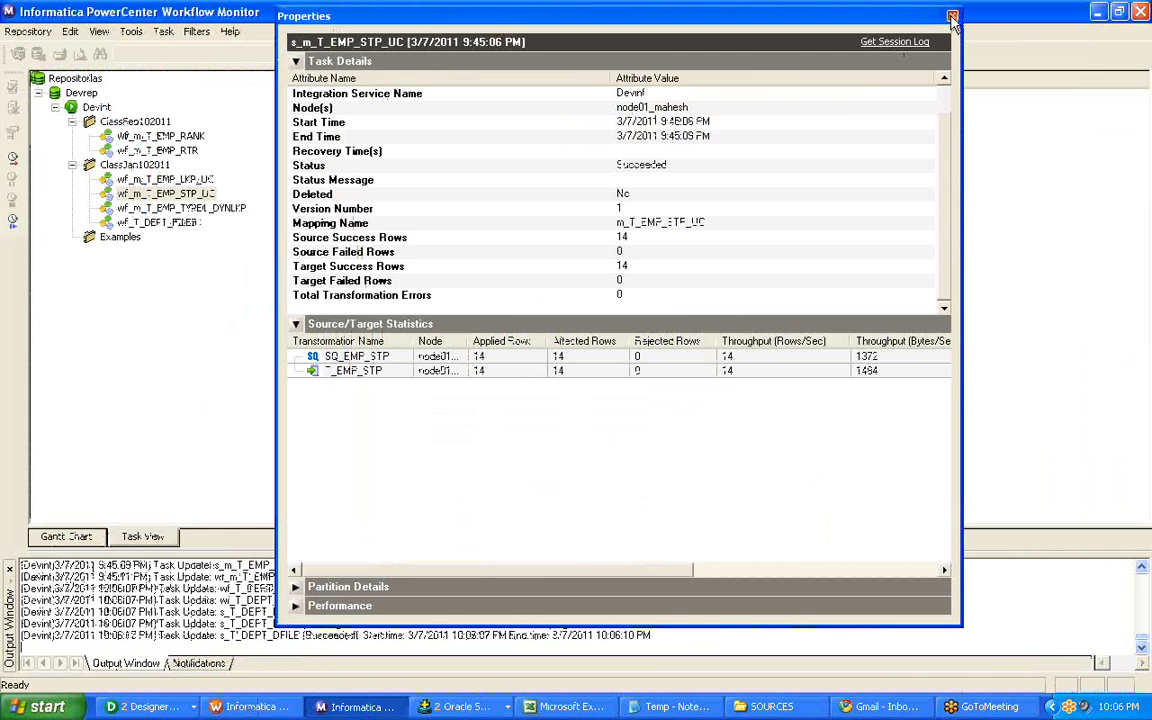
In Workflow Monitor, open the run properties of s_T_DEPT_DFILE under wf_T_DEPT_FILES and check the source and target success rows.
click(953, 16)
click(165, 220)
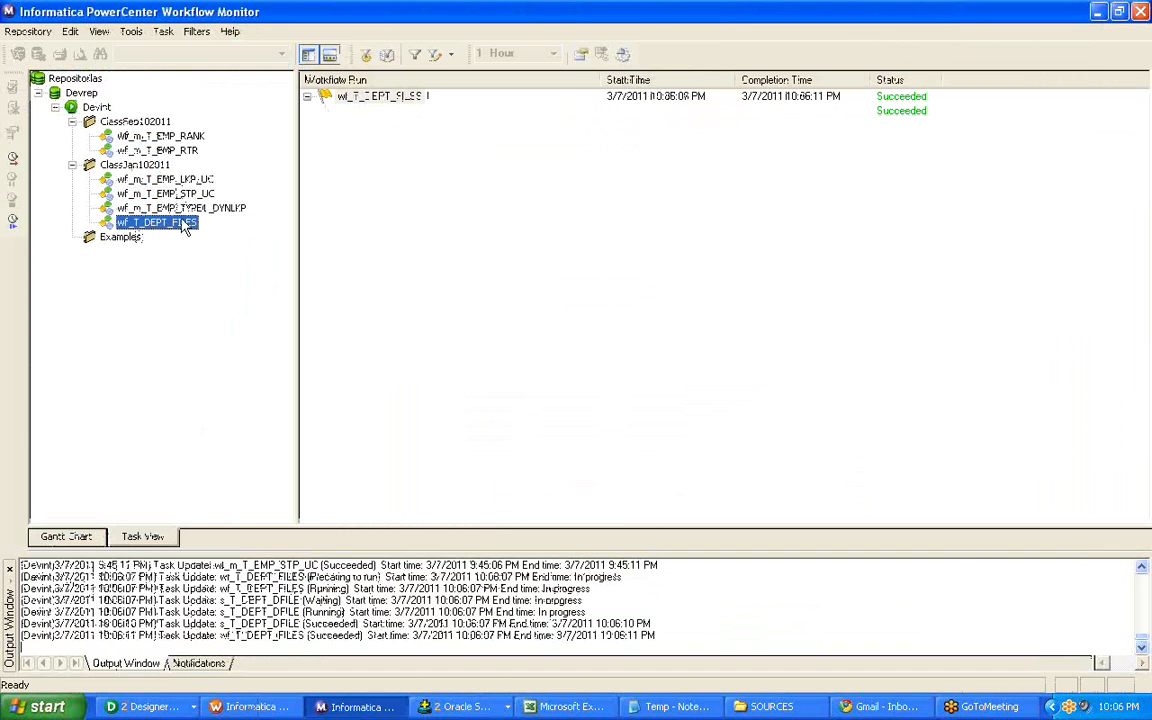
double_click(355, 100)
click(380, 110)
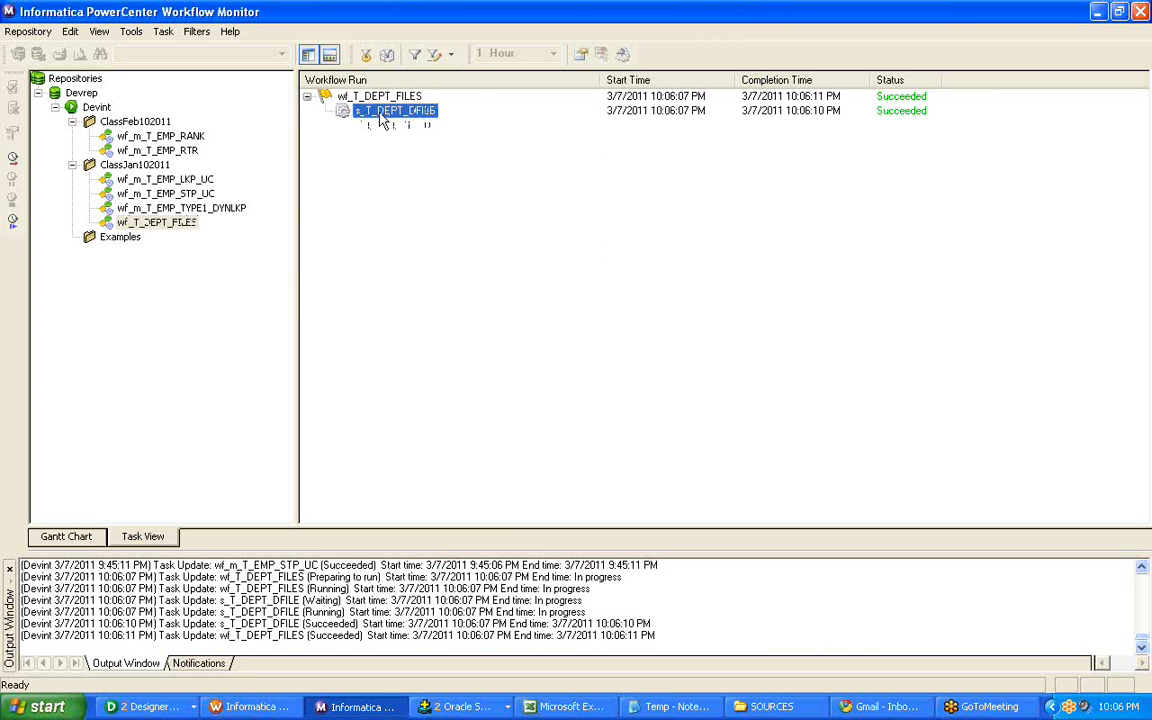
right_click(380, 110)
click(436, 306)
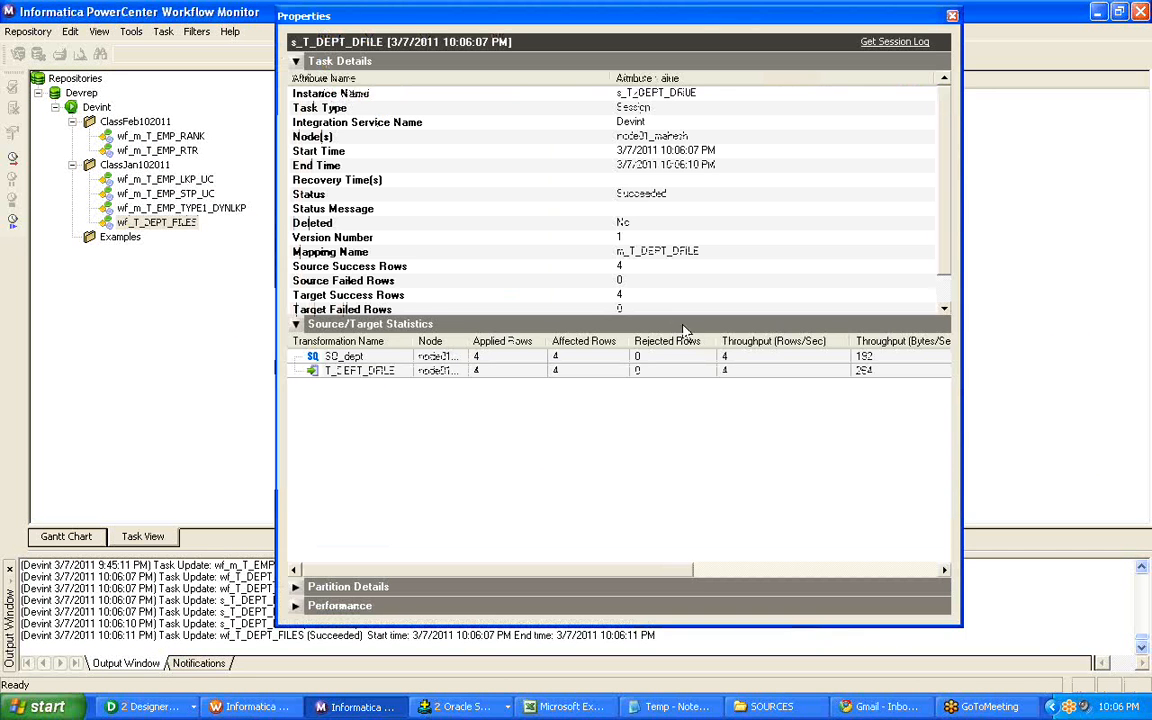
click(648, 268)
click(648, 296)
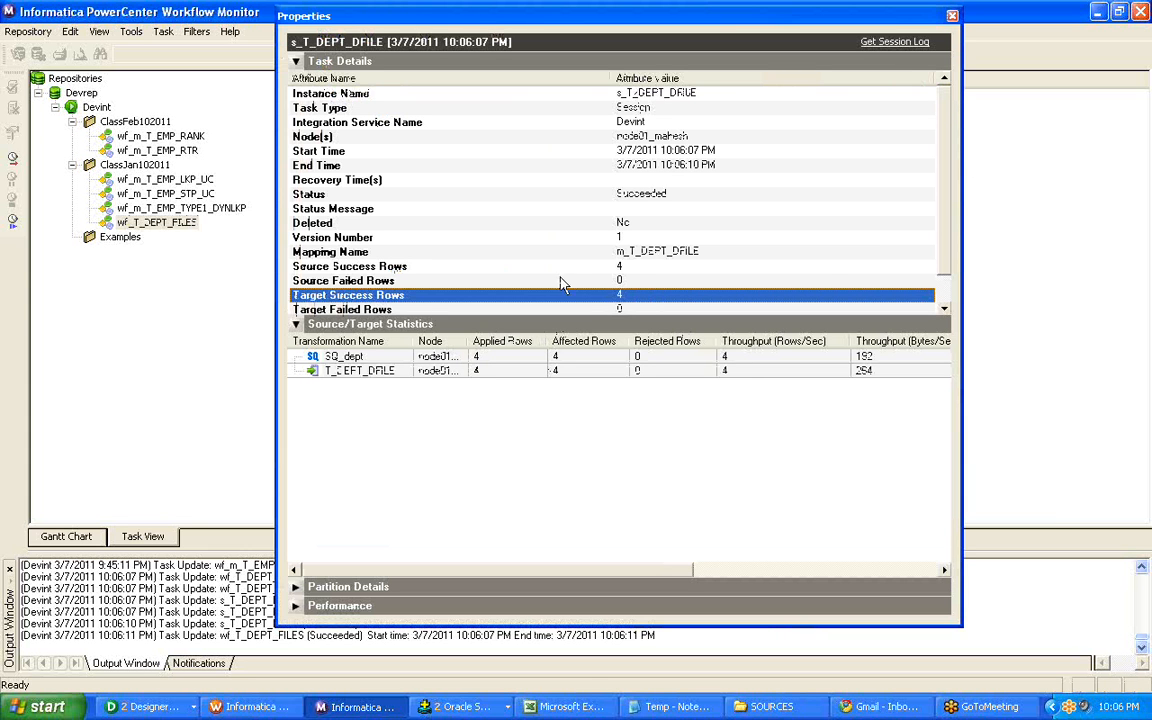
Switch to the SOURCES folder, open DEPT_FILE_LIST to check the source files it lists, and close it.
click(475, 710)
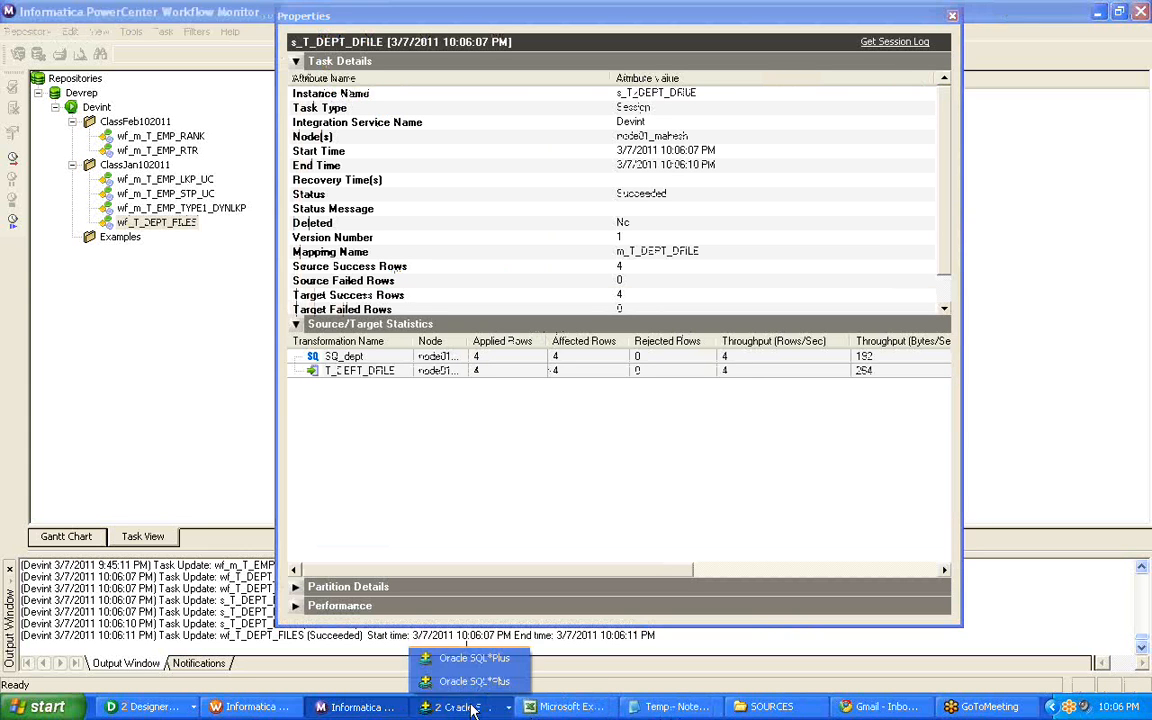
click(470, 673)
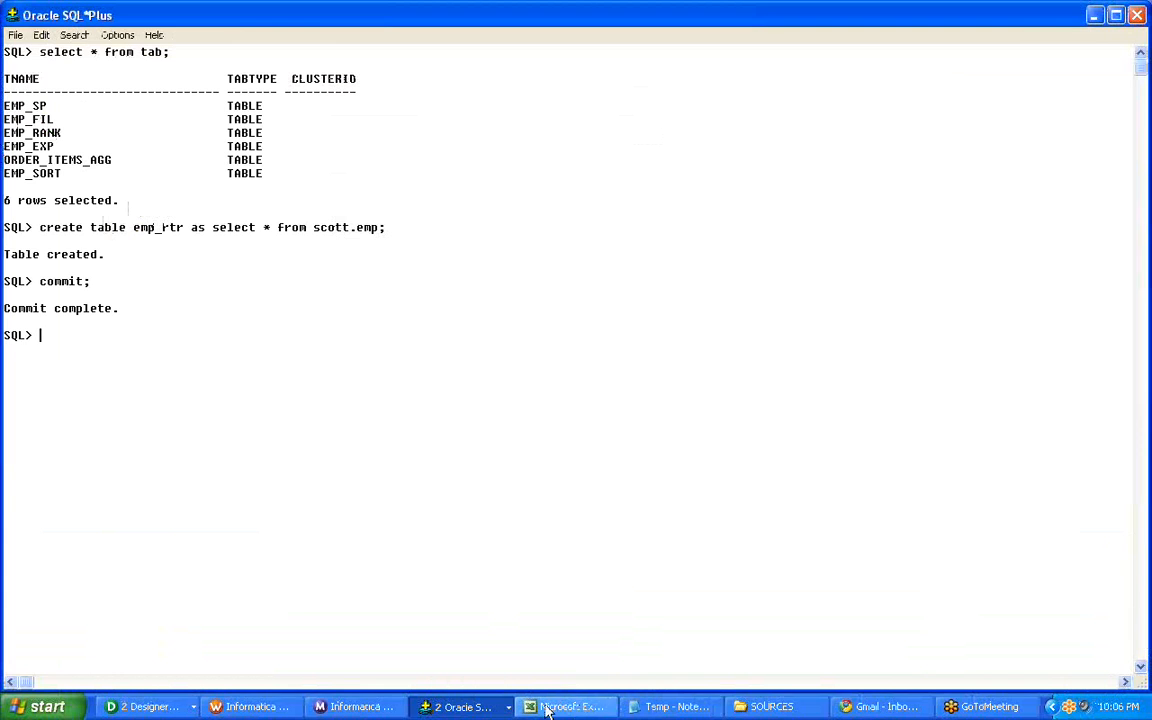
click(778, 709)
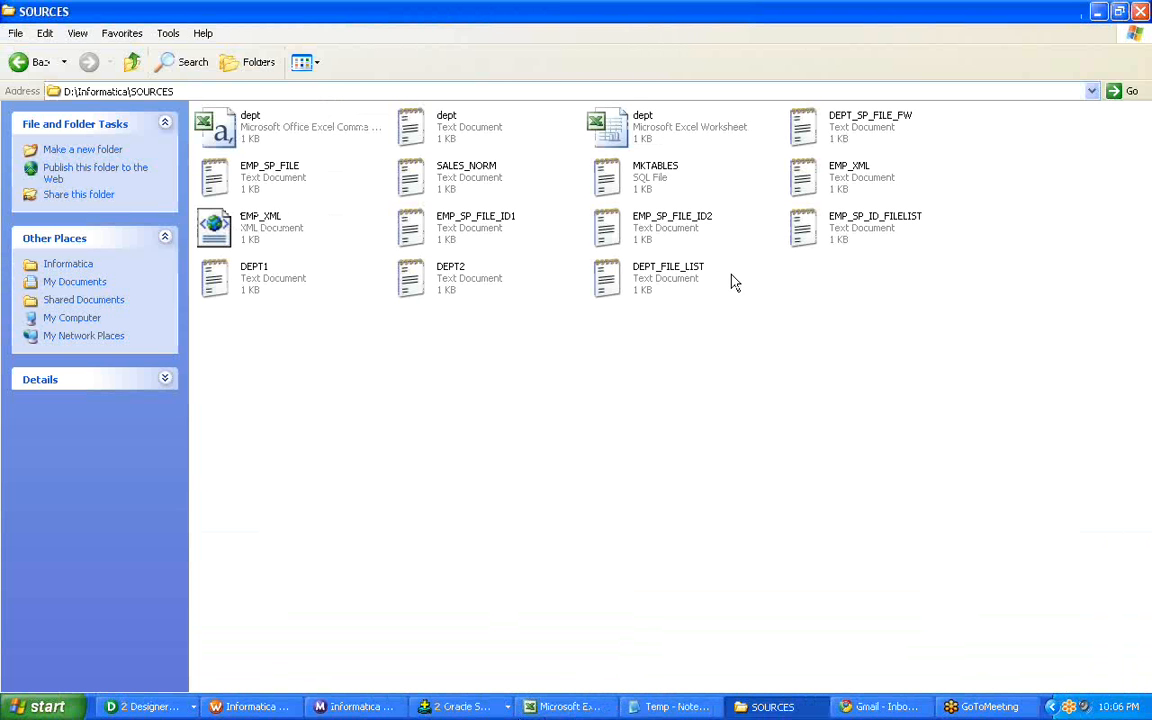
right_click(672, 268)
click(700, 278)
key(ctrl+a)
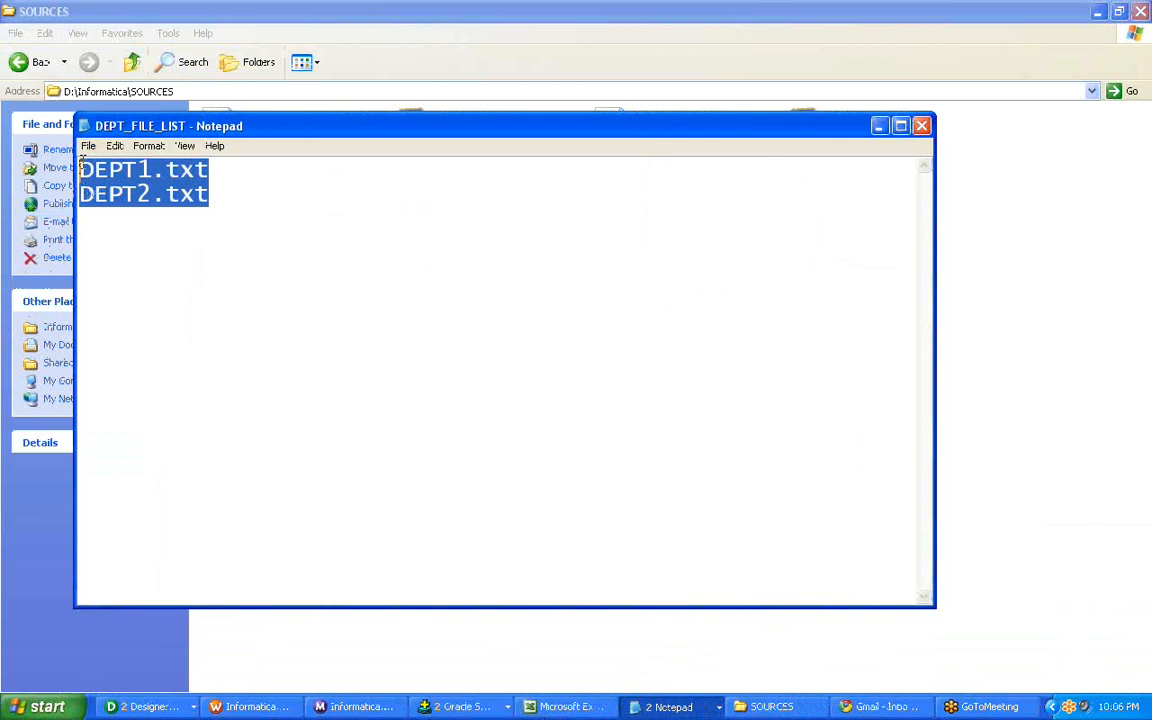
click(924, 126)
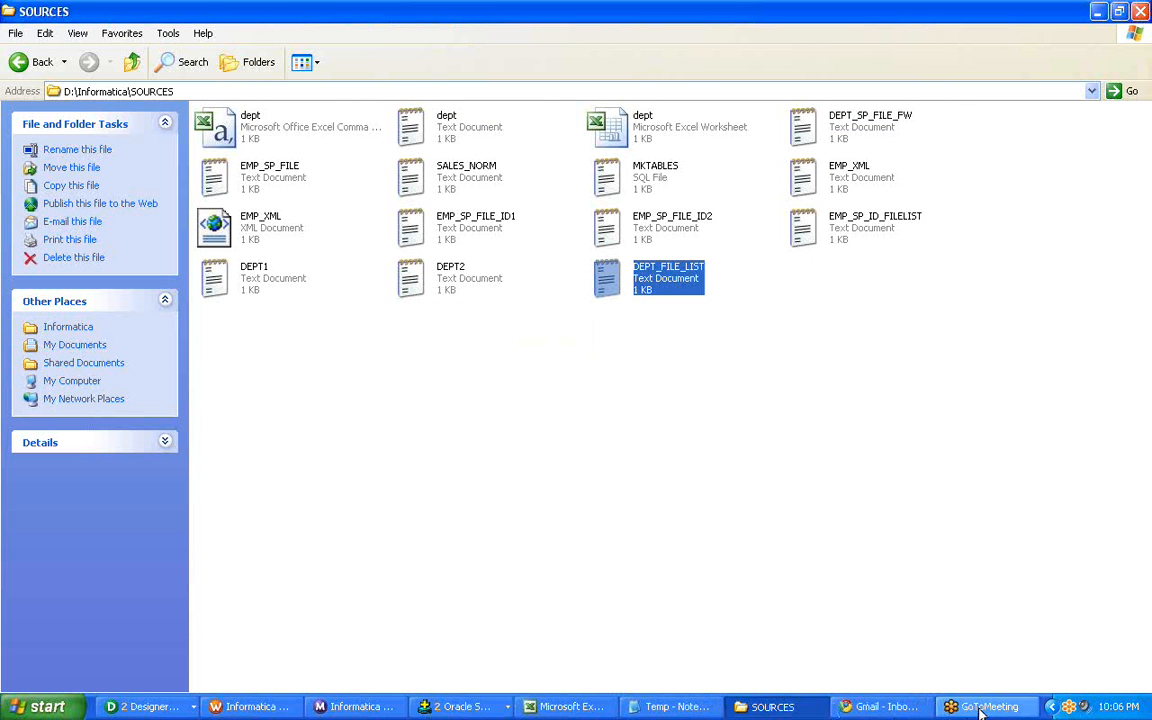
Back in Workflow Monitor, open the session log of s_T_DEPT_DFILE and examine the indirect file reading and load summary entries.
click(352, 707)
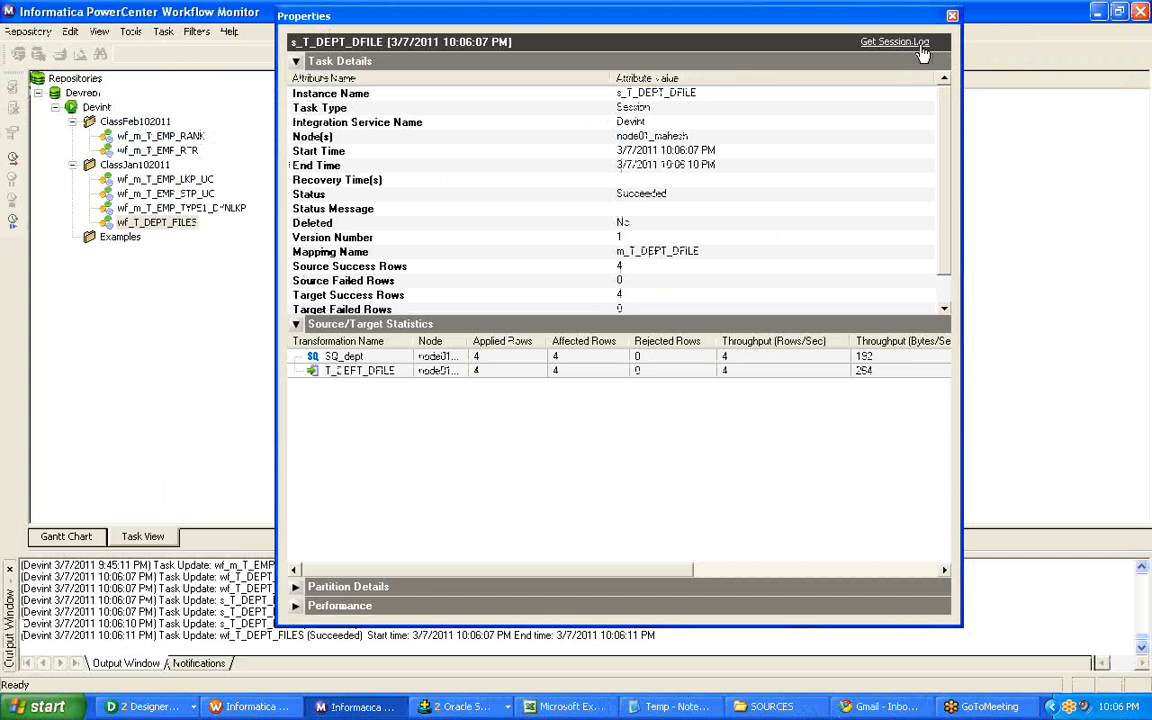
click(887, 41)
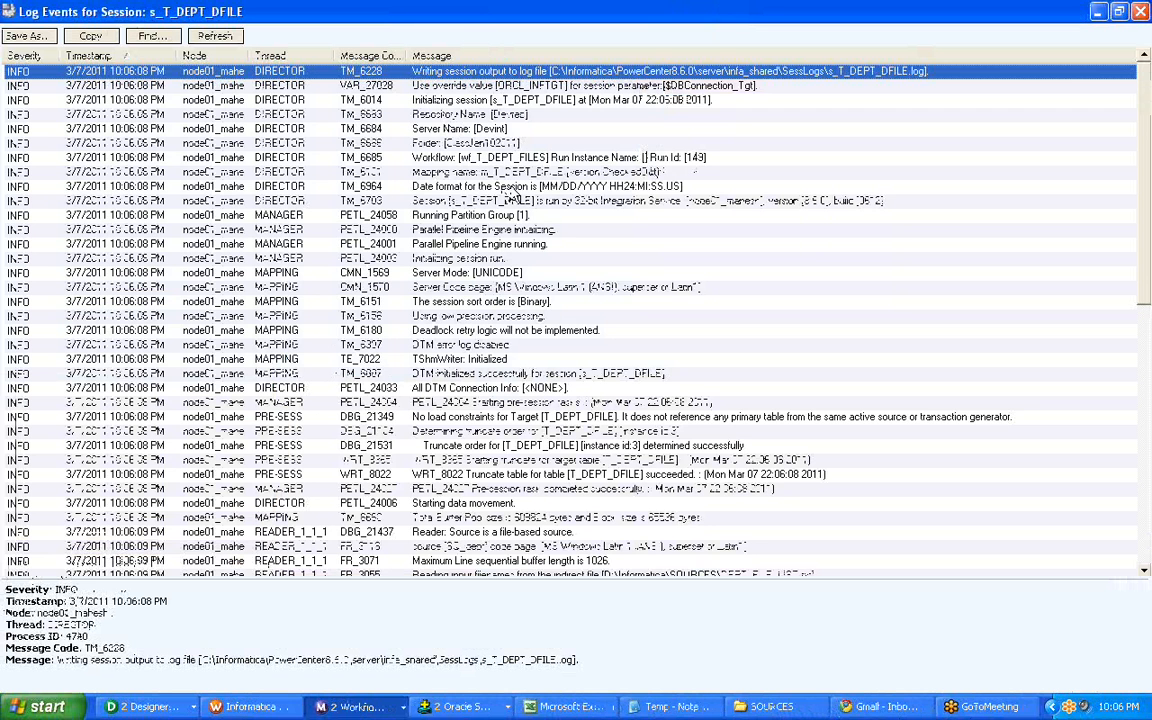
scroll(512, 195, down, 8)
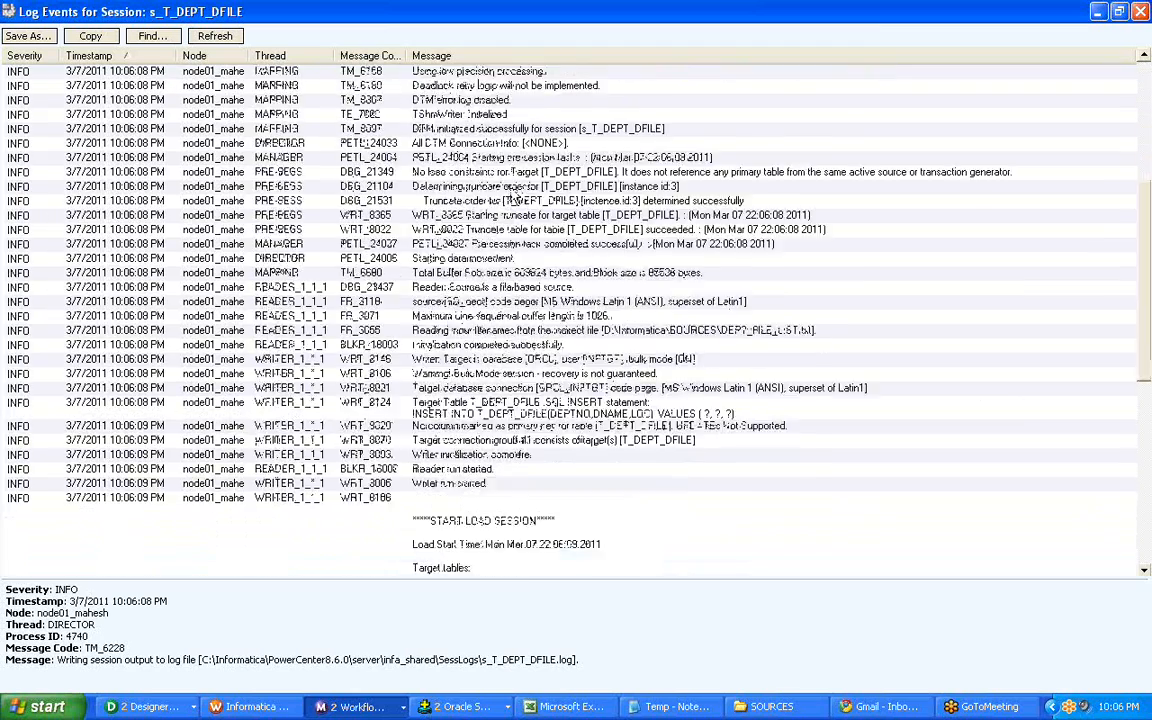
scroll(513, 200, down, 12)
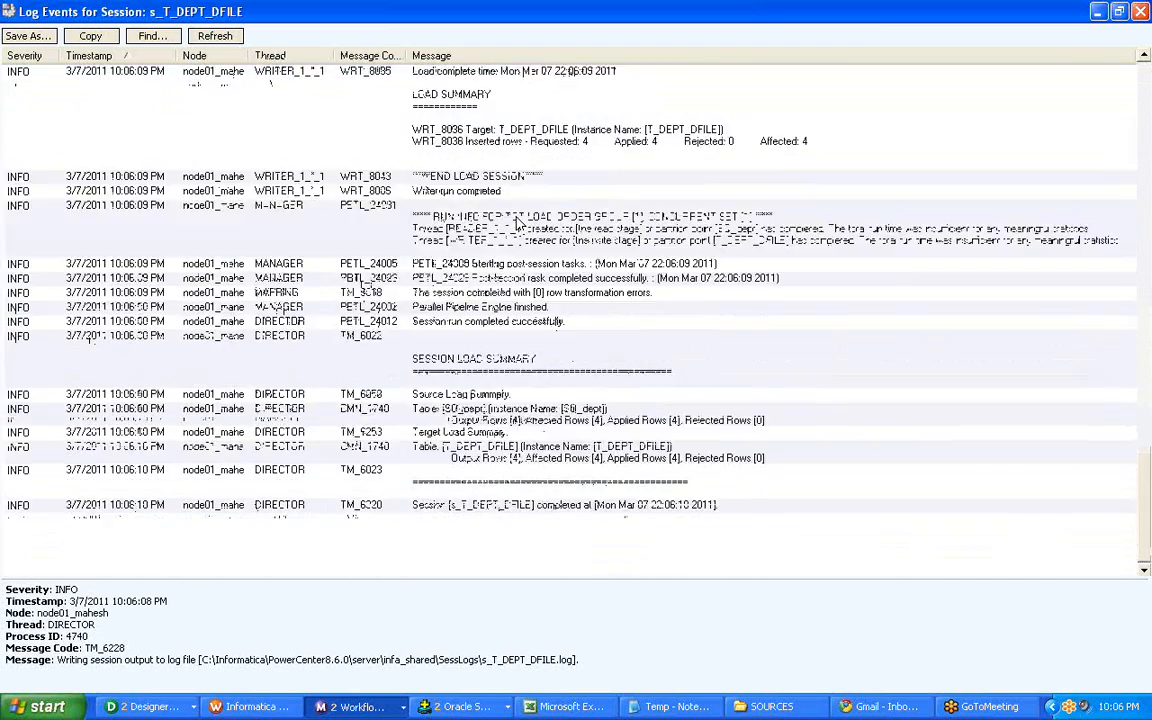
scroll(517, 224, down, 3)
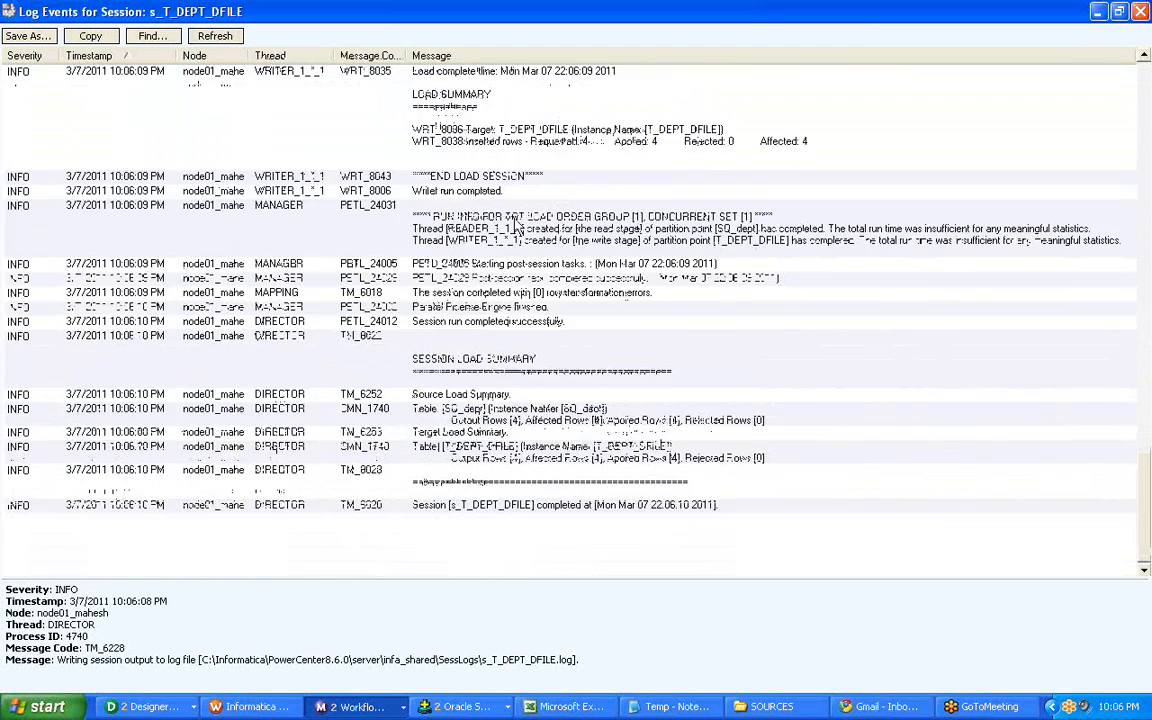
scroll(517, 224, up, 4)
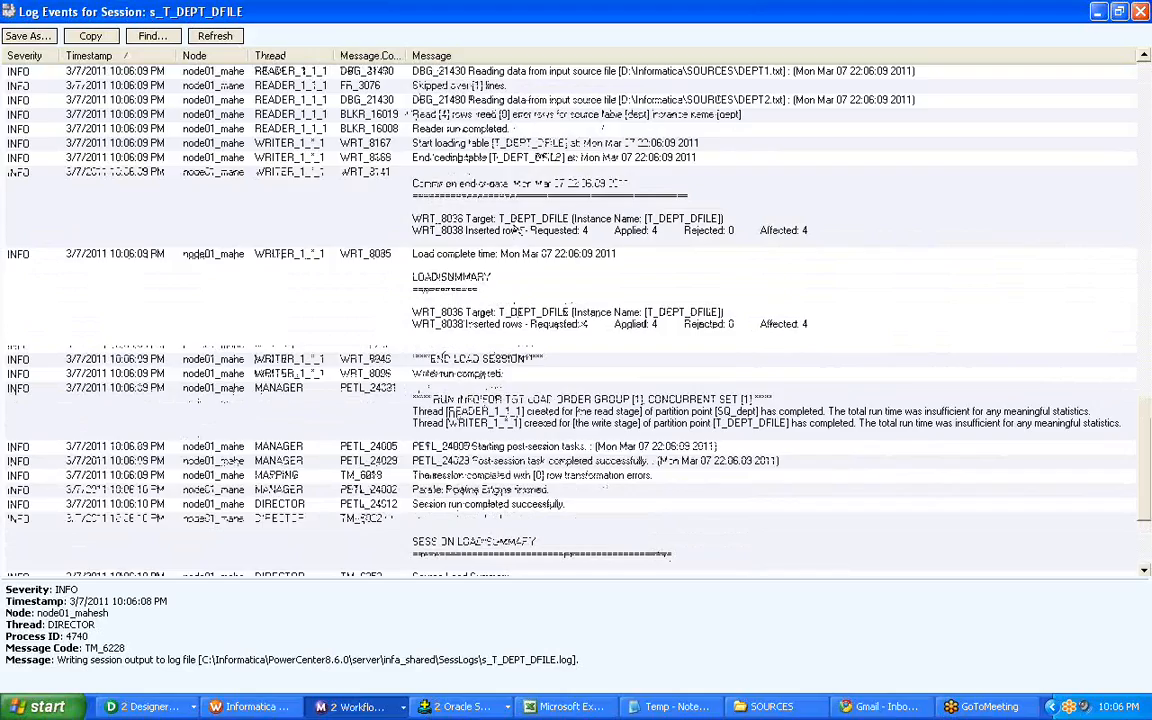
scroll(517, 228, up, 10)
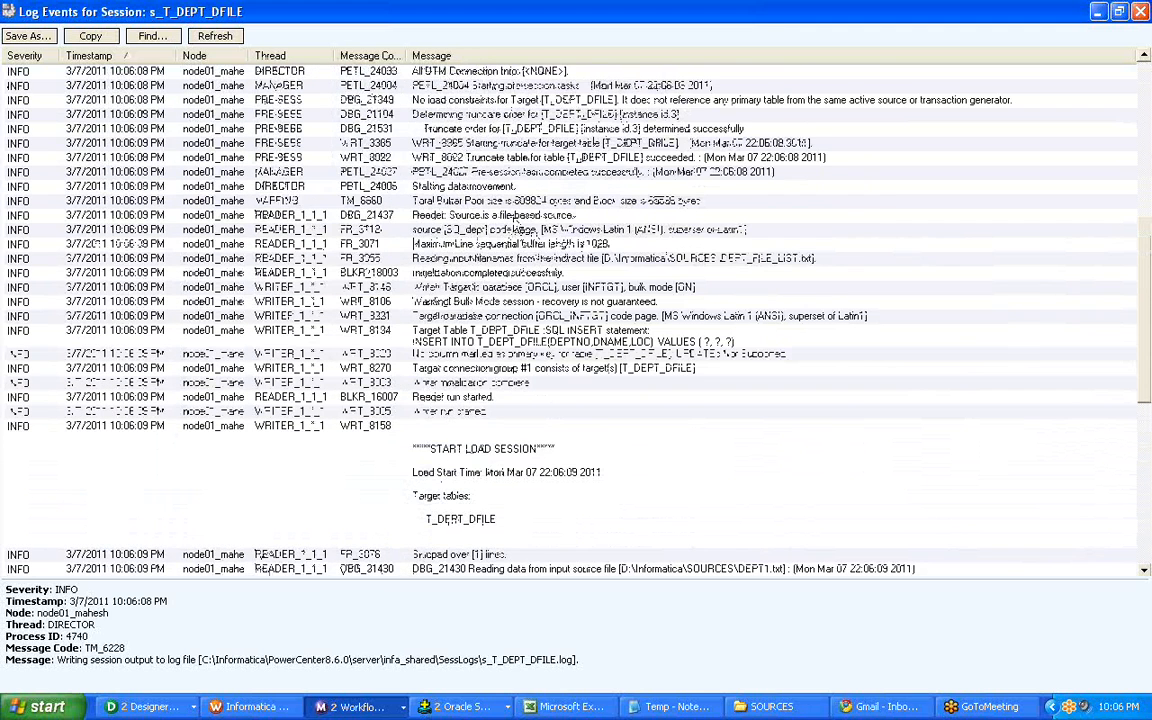
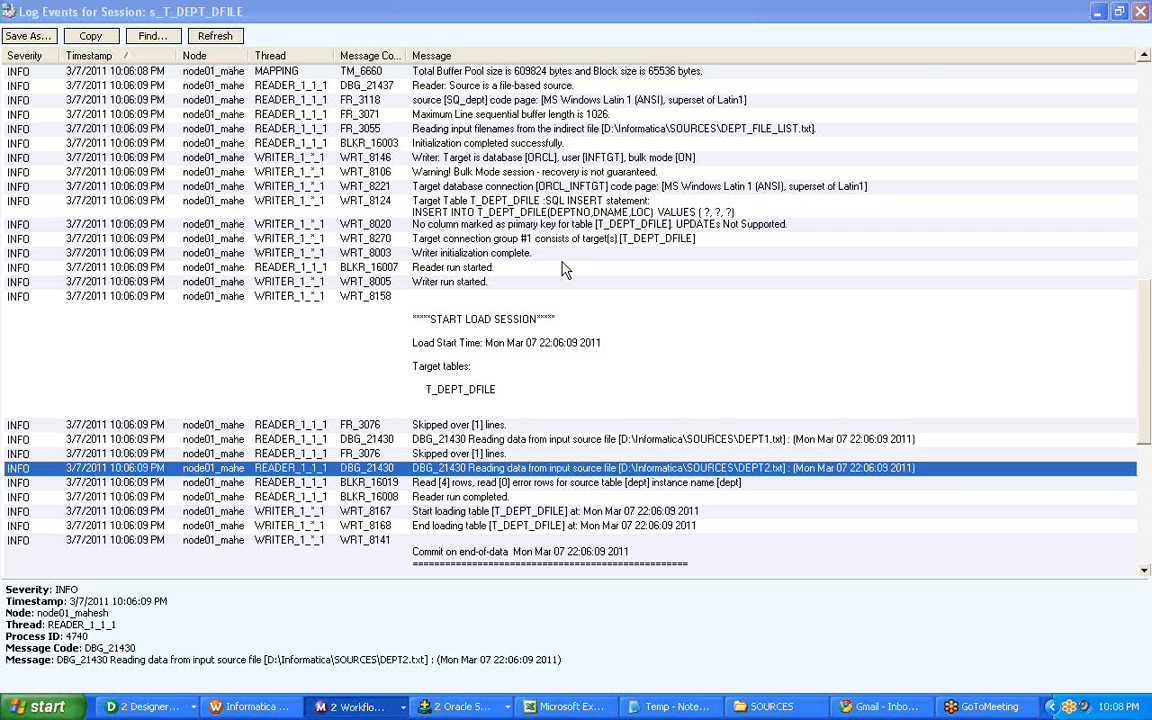
Switch between Designer and Workflow Manager to view mapping m_T_DEPT_DFILE and its reusable session in Task Developer.
click(124, 714)
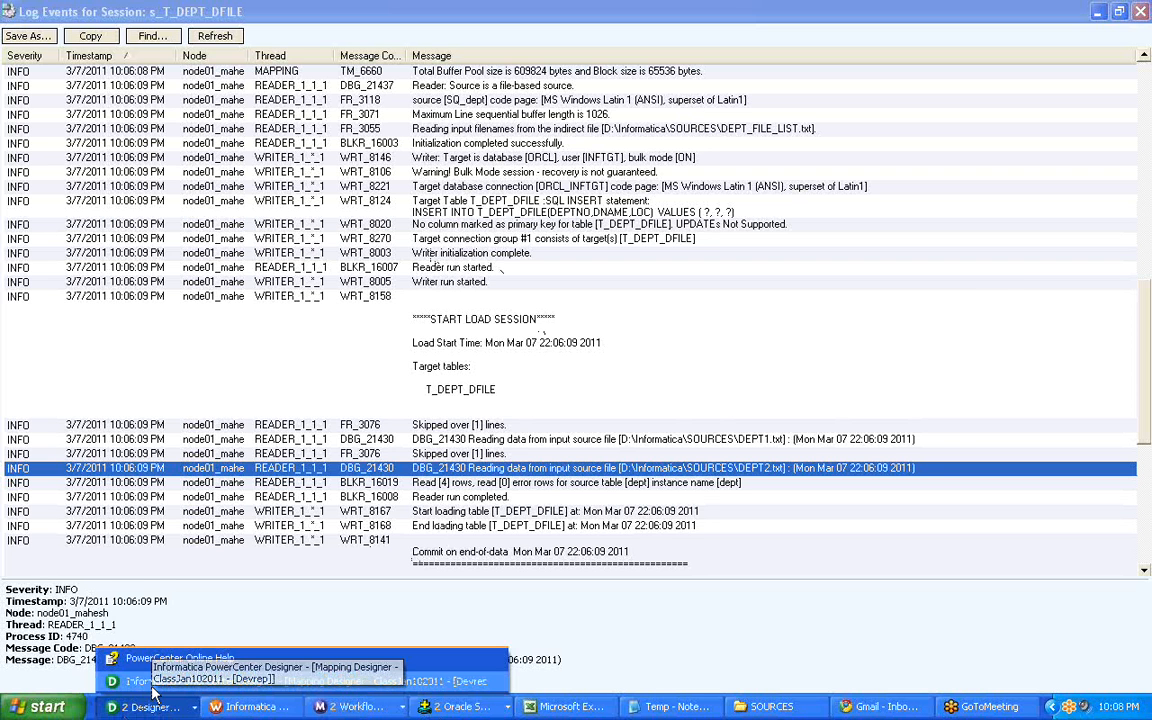
click(153, 684)
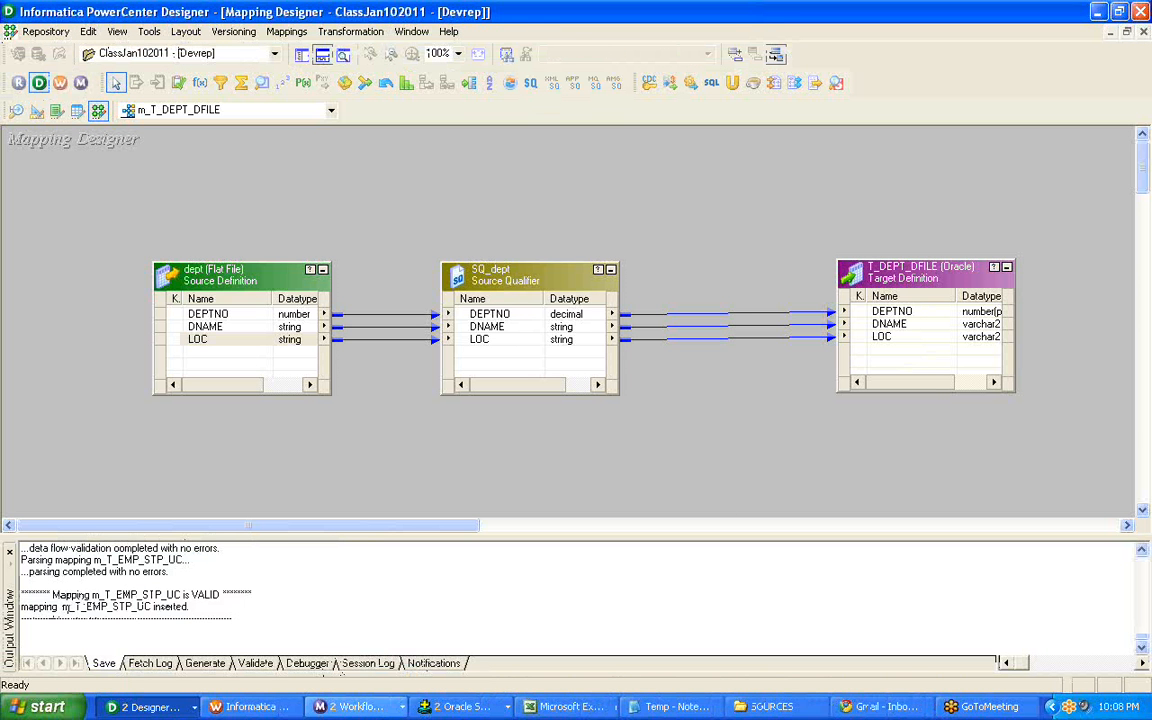
click(250, 706)
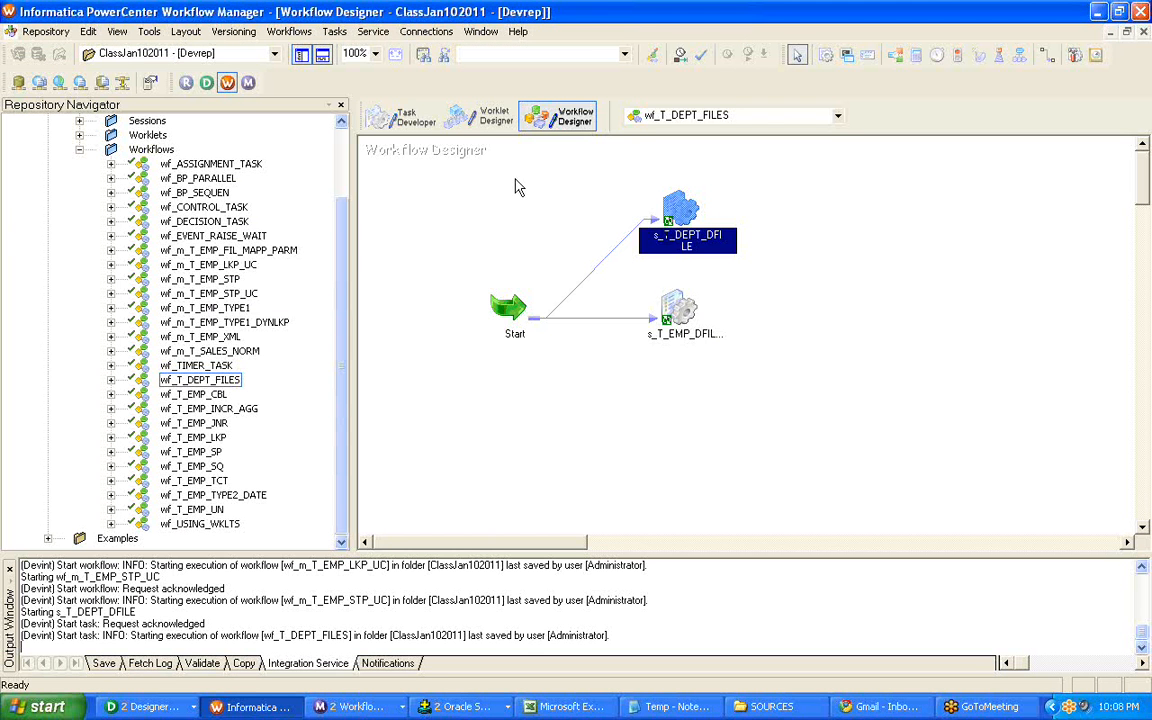
click(405, 118)
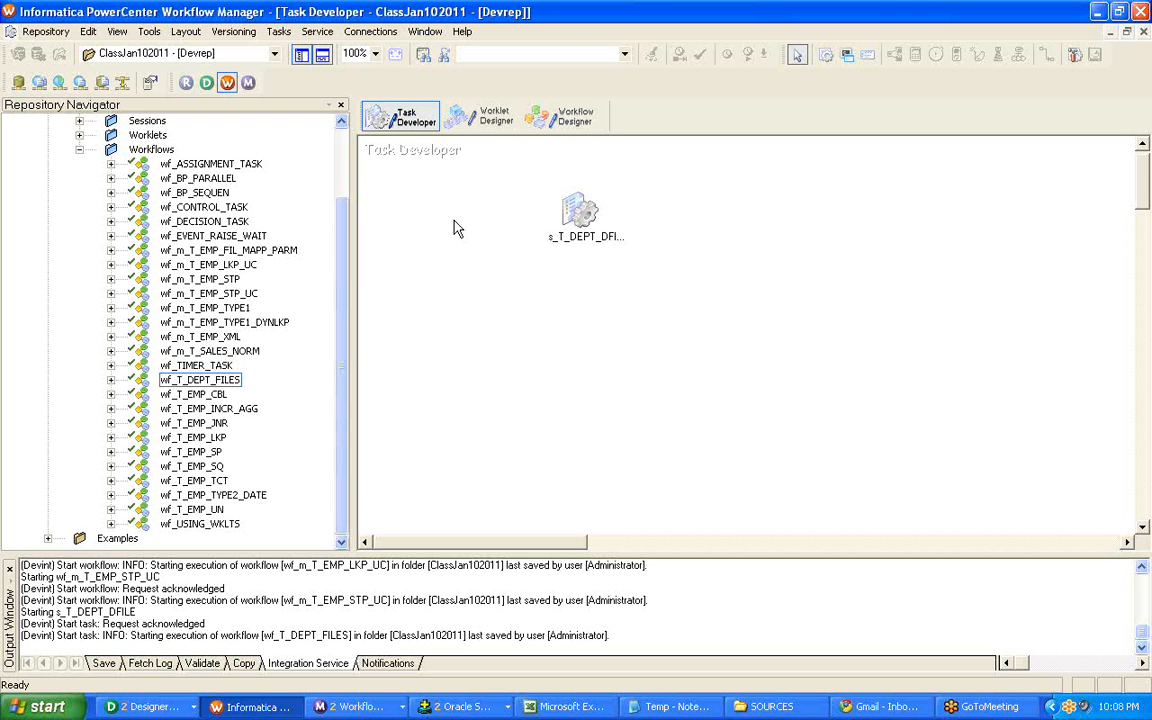
click(145, 707)
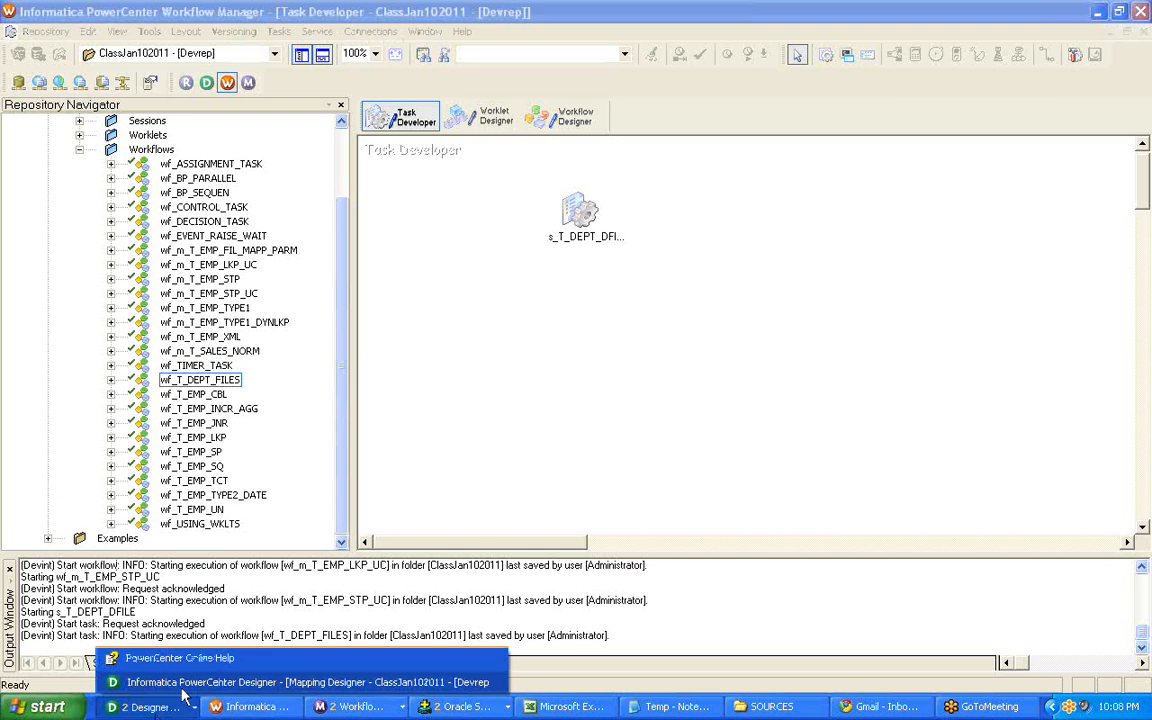
click(290, 681)
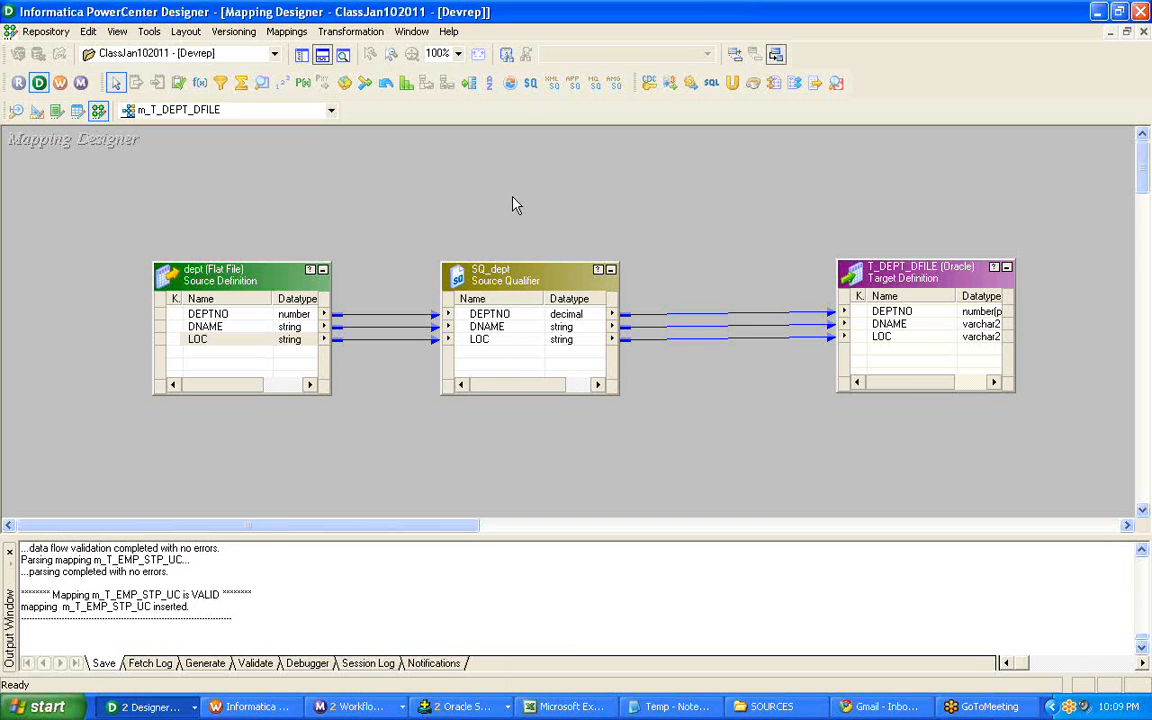
Return to the Workflow Designer in Workflow Manager and review the properties of workflow wf_T_DEPT_FILES.
key(alt+Tab)
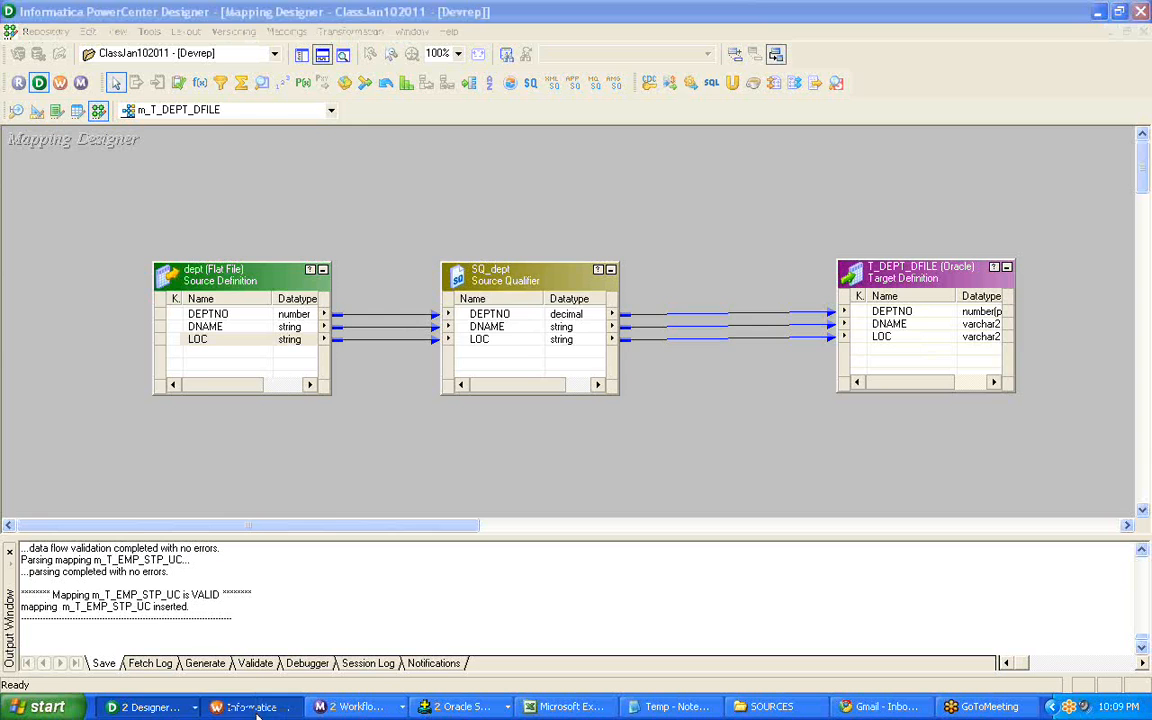
click(566, 118)
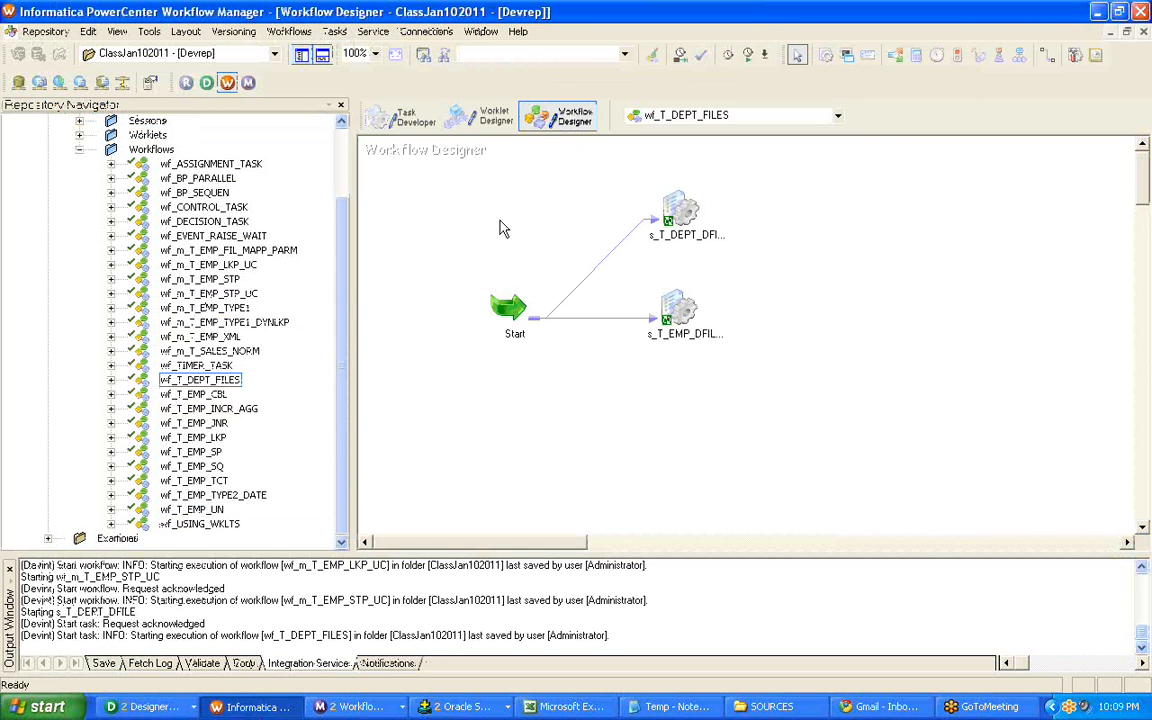
click(289, 31)
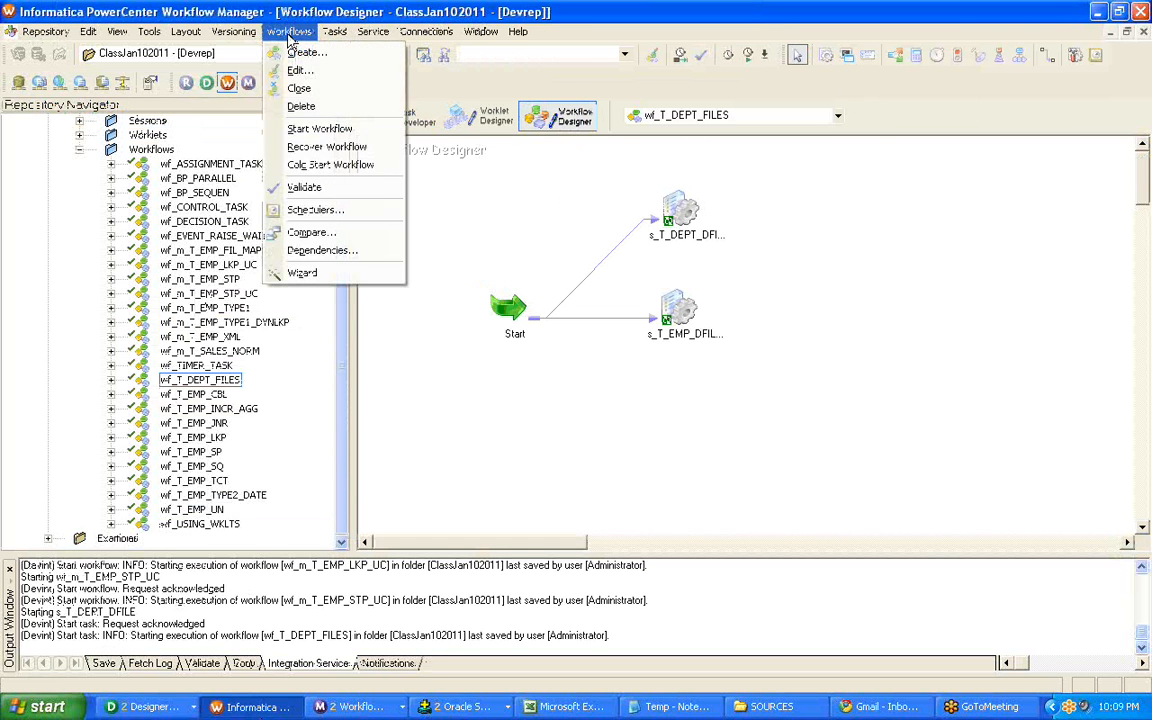
click(296, 71)
click(399, 119)
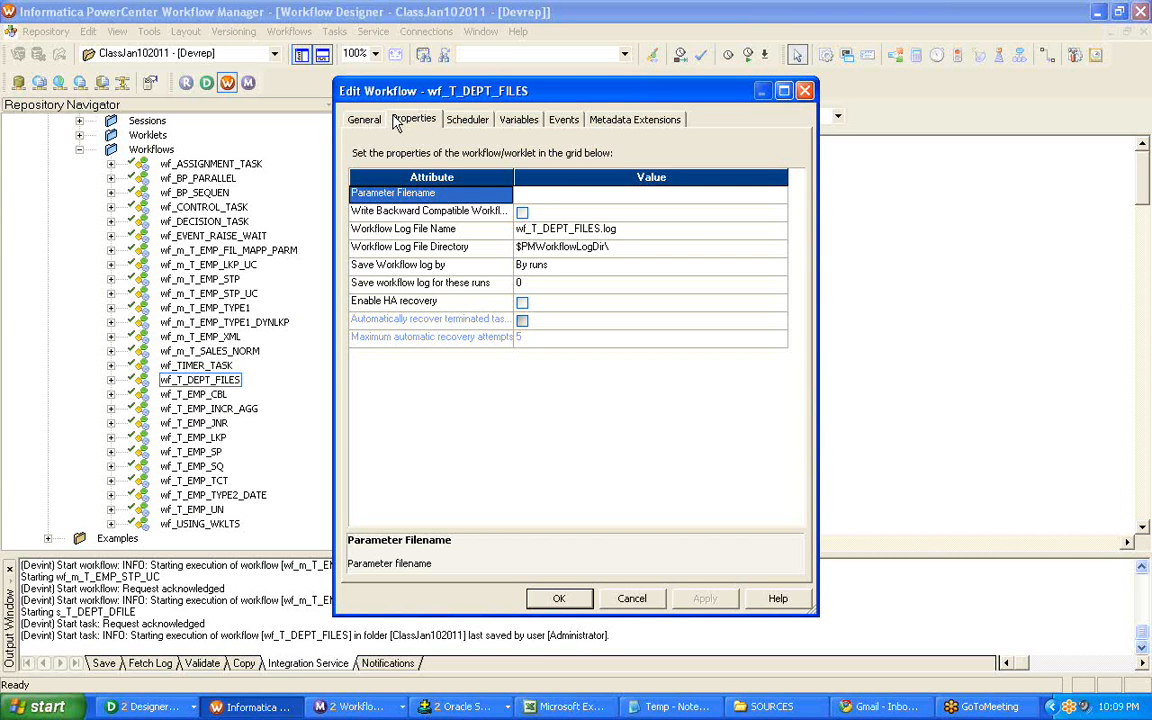
click(559, 598)
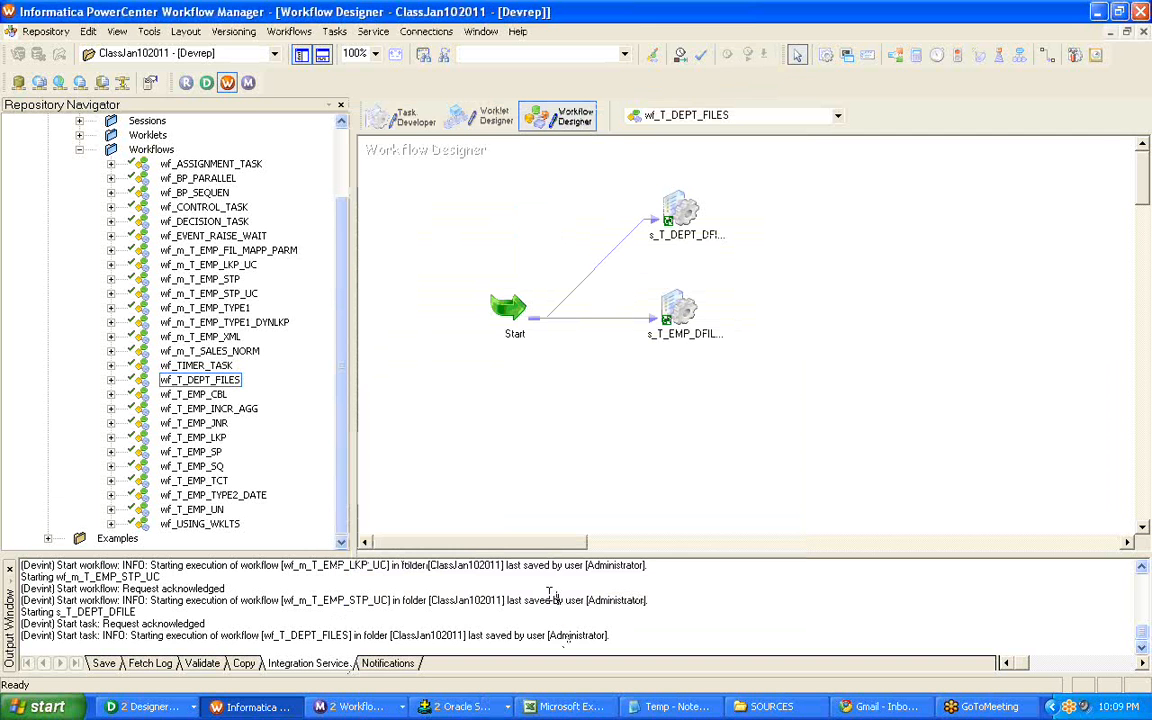
Open session s_T_DEPT_DFILE for editing and inspect the mapping settings of target T_DEPT_DFILE.
right_click(681, 206)
click(709, 210)
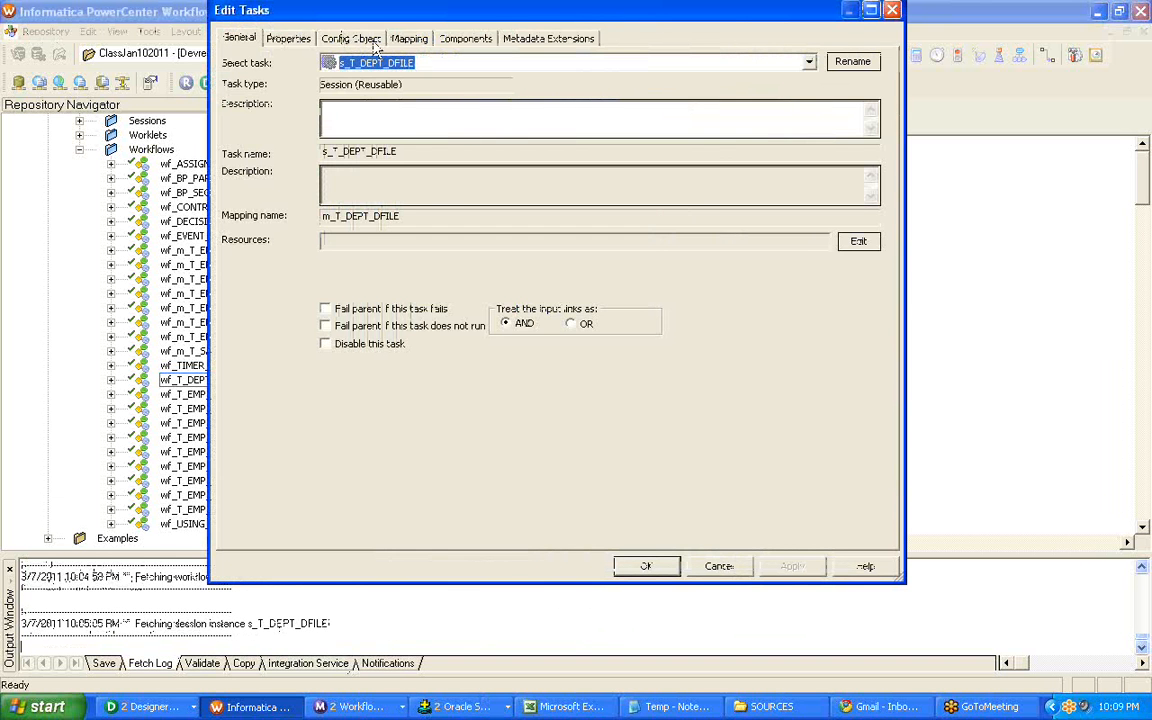
click(412, 39)
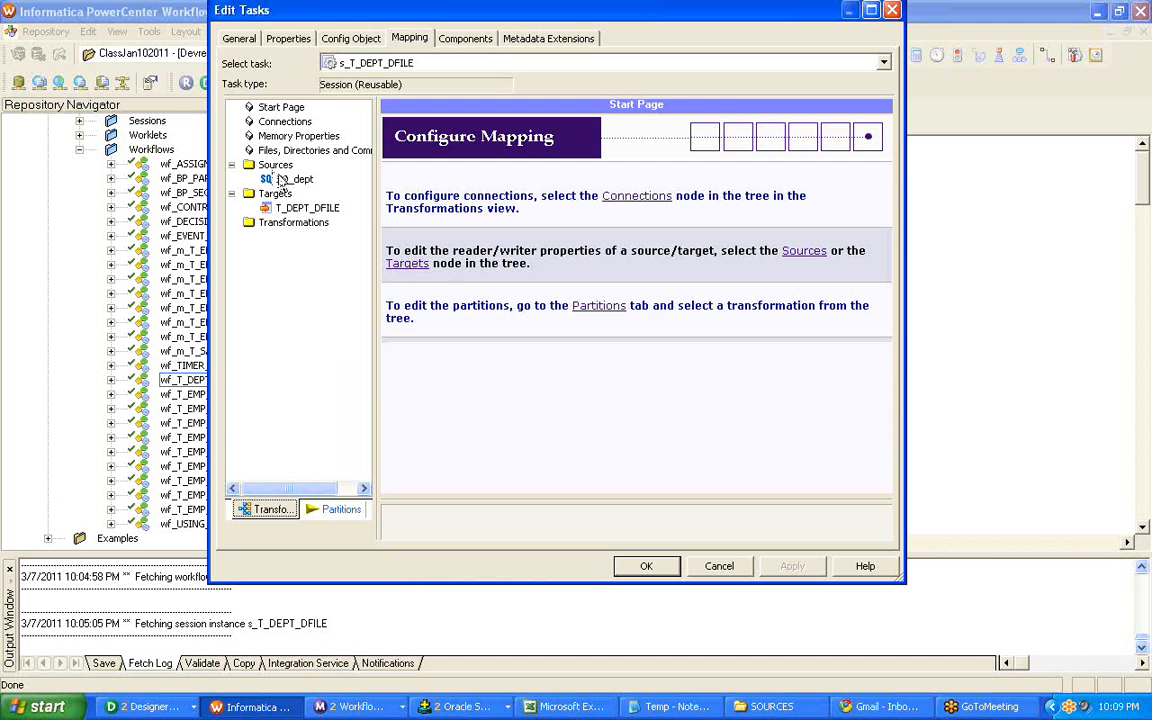
click(295, 209)
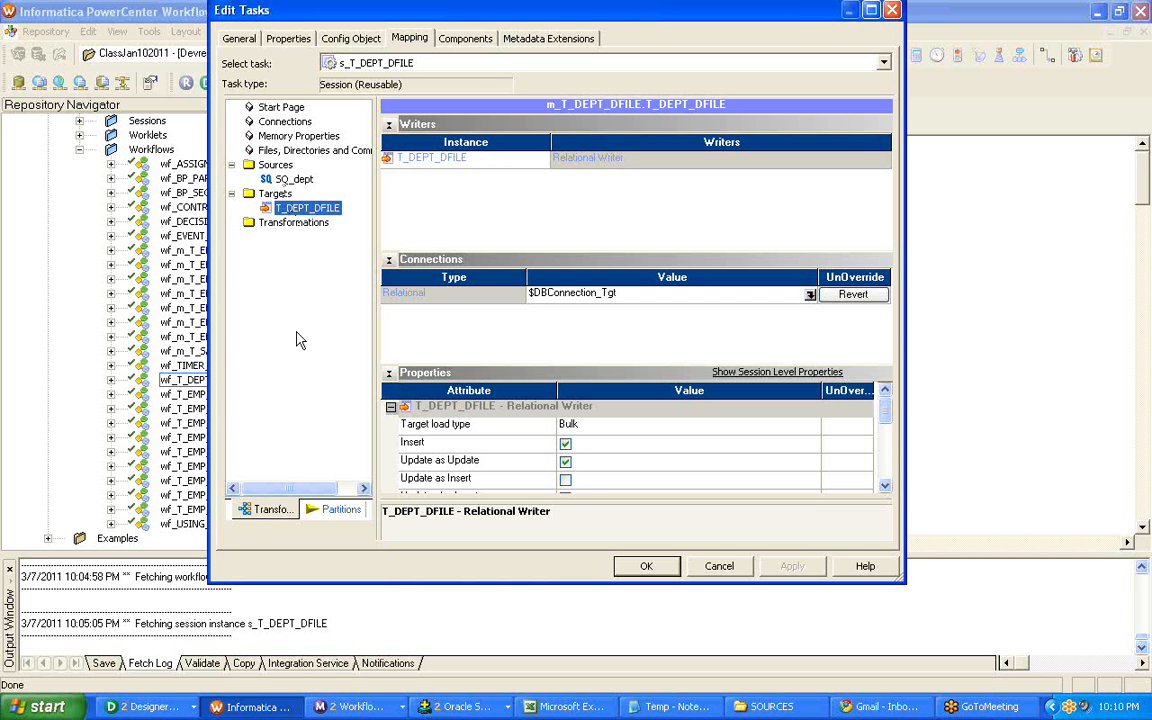
Try the Normal target load type for T_DEPT_DFILE, then close the session editor without applying it.
click(597, 430)
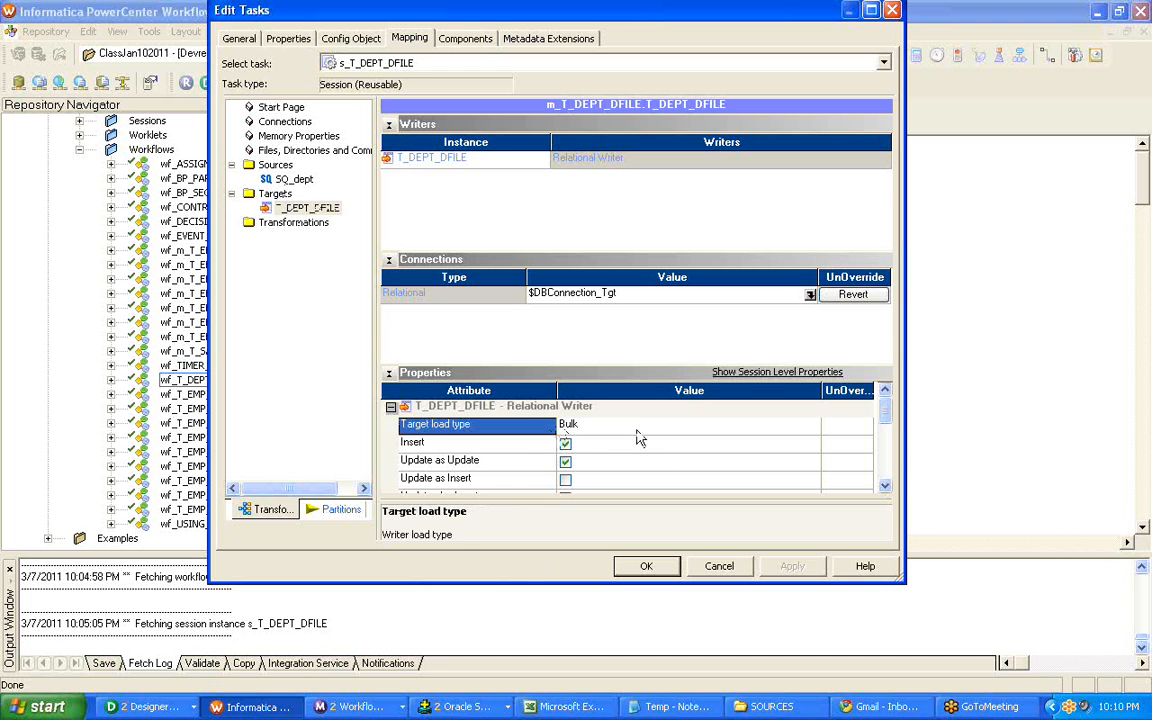
click(640, 430)
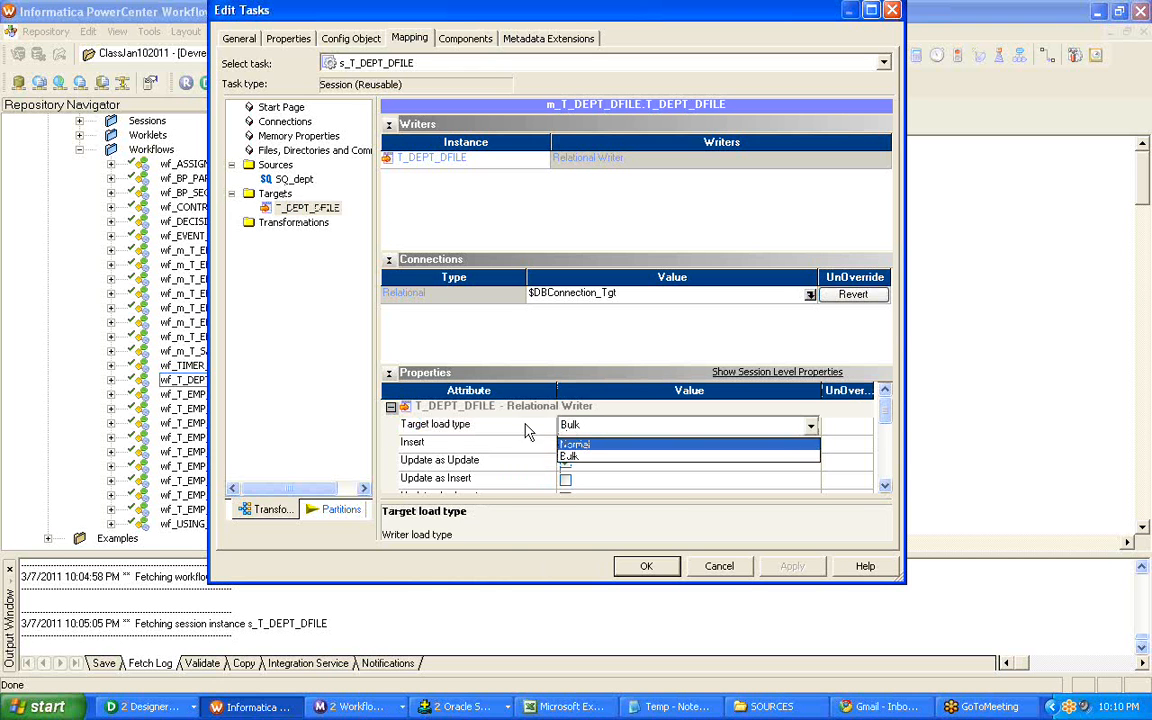
click(638, 428)
click(614, 428)
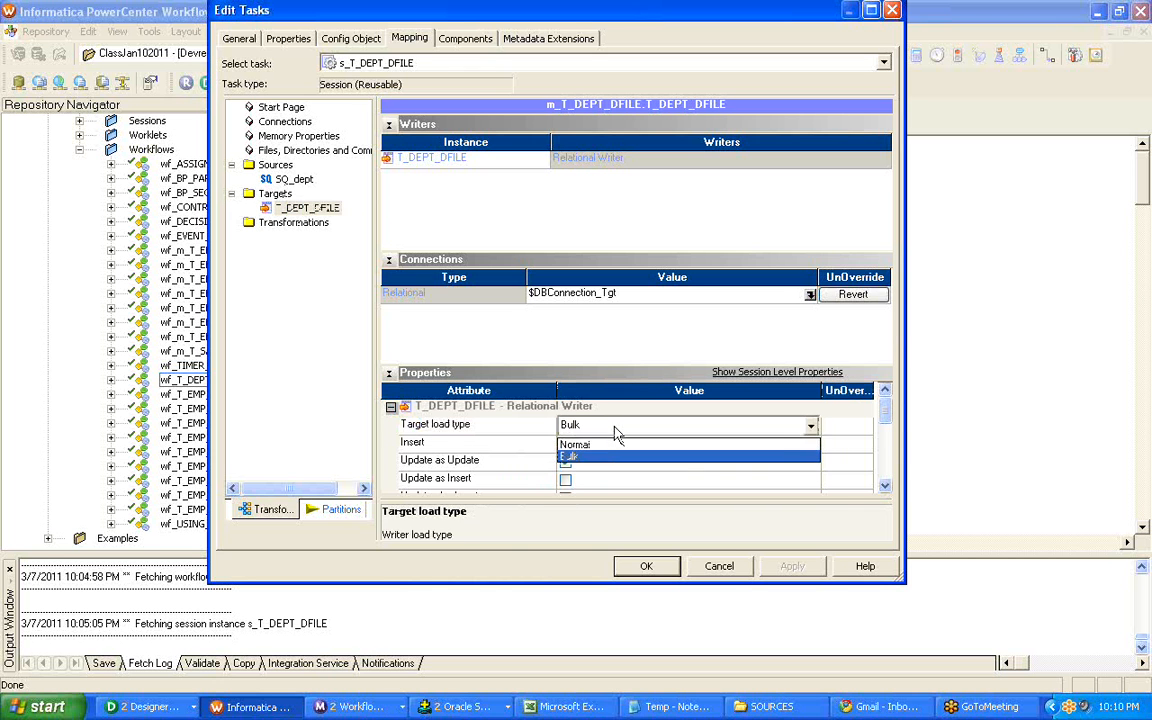
click(606, 446)
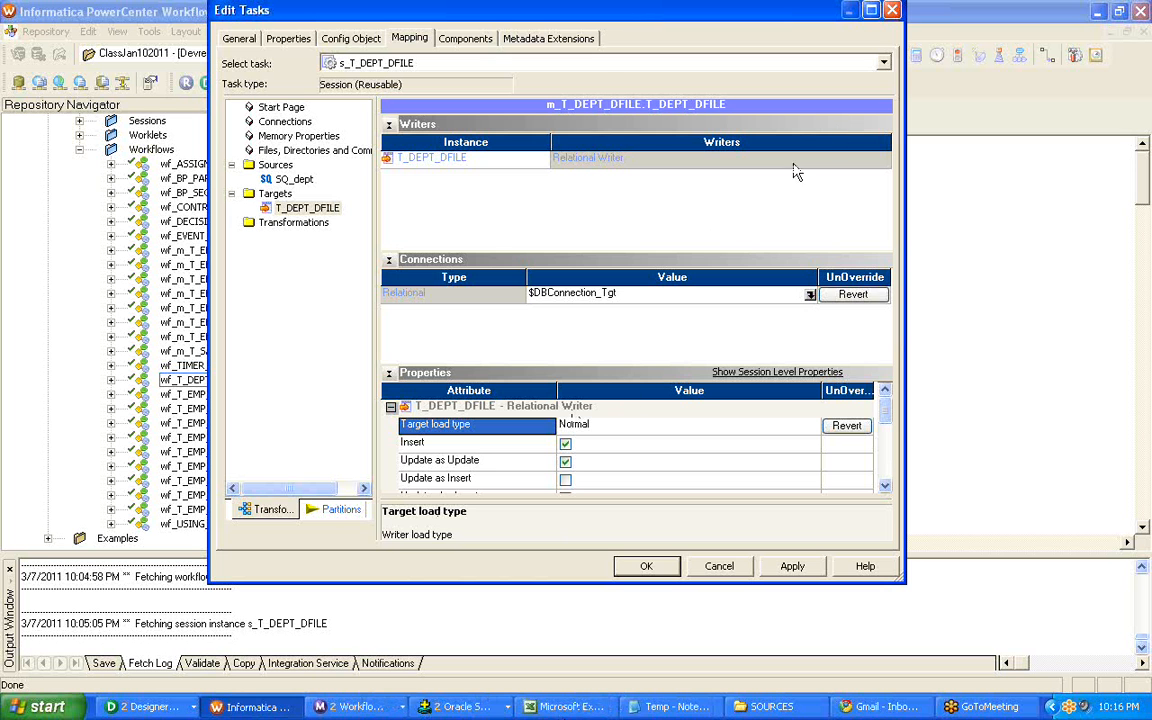
click(892, 10)
click(515, 325)
Switch to Workflow Monitor, move the session log aside and look through the workflows run under ClassJan102011 and ClassFeb102011.
drag(345, 252, 355, 172)
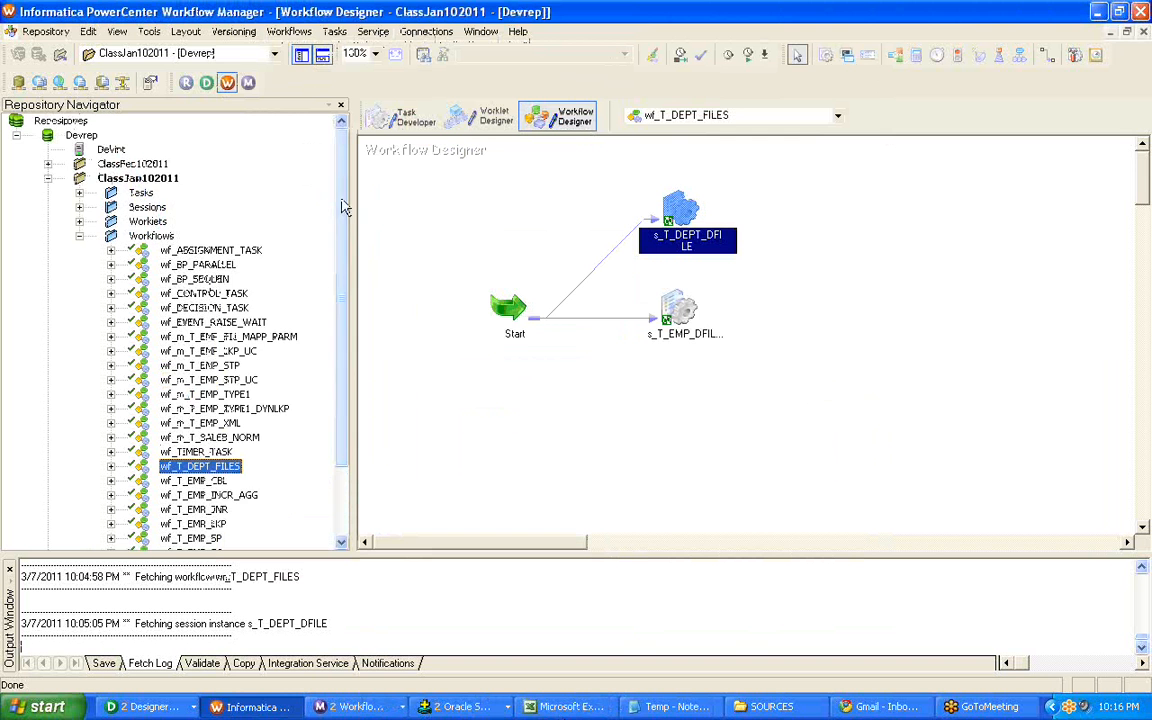
scroll(170, 292, down, 2)
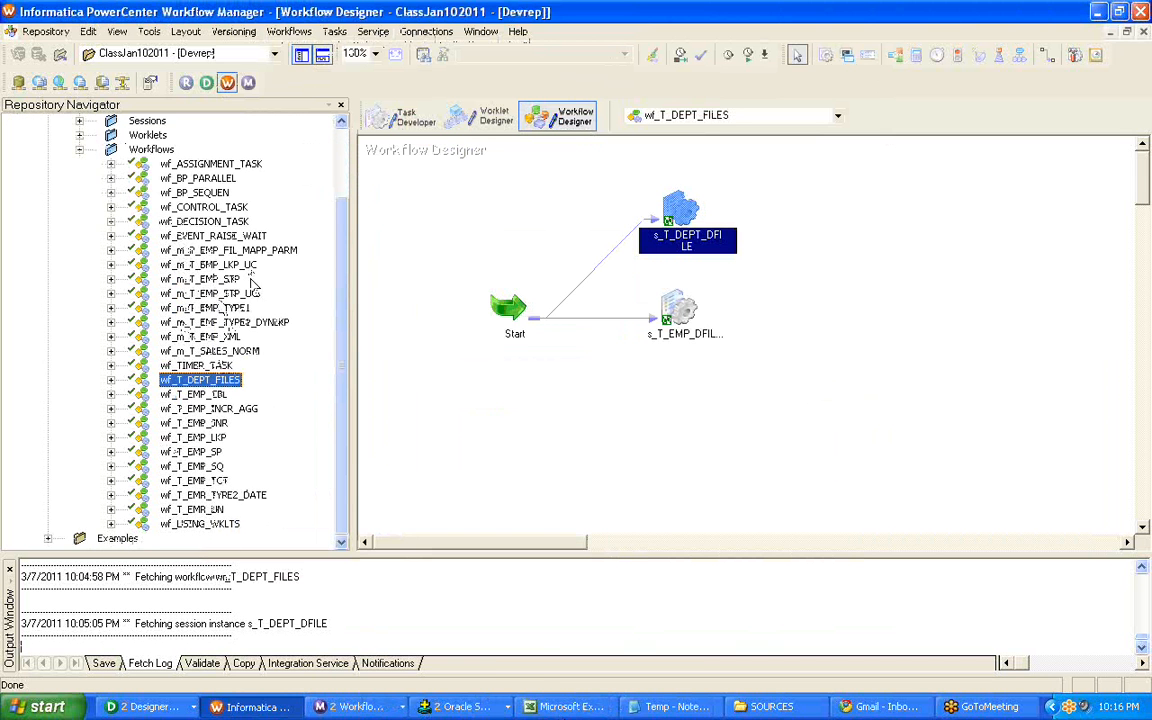
click(322, 707)
click(360, 659)
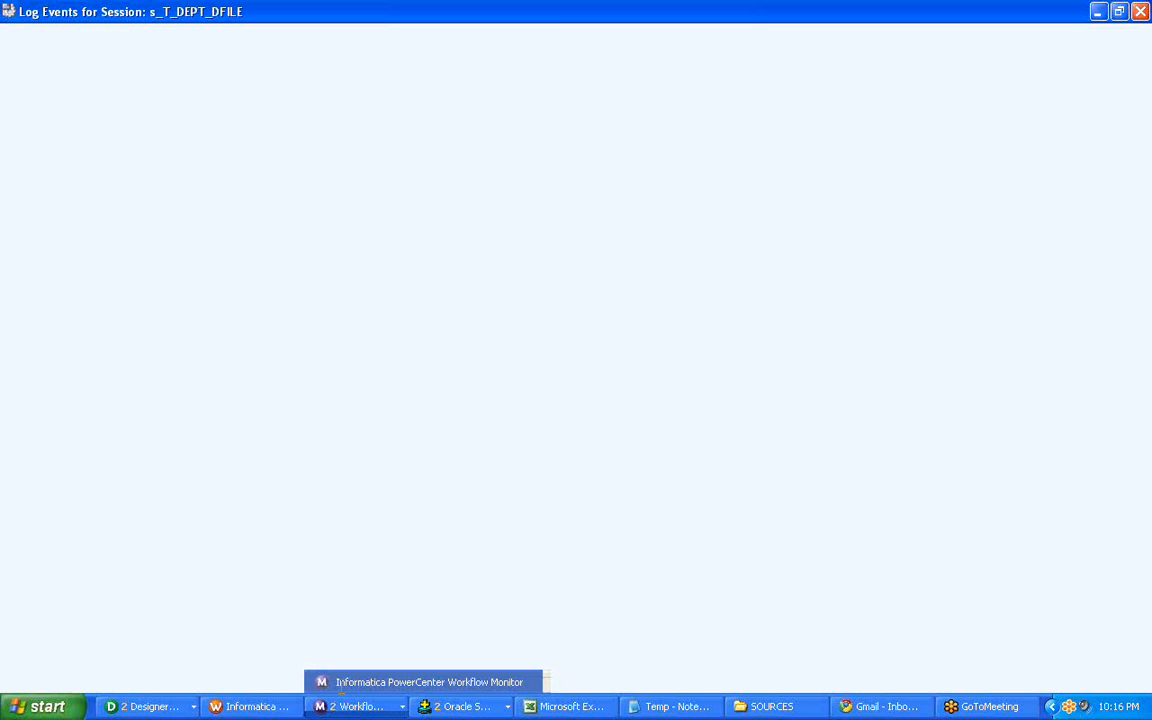
click(1100, 12)
click(157, 208)
click(158, 180)
click(154, 152)
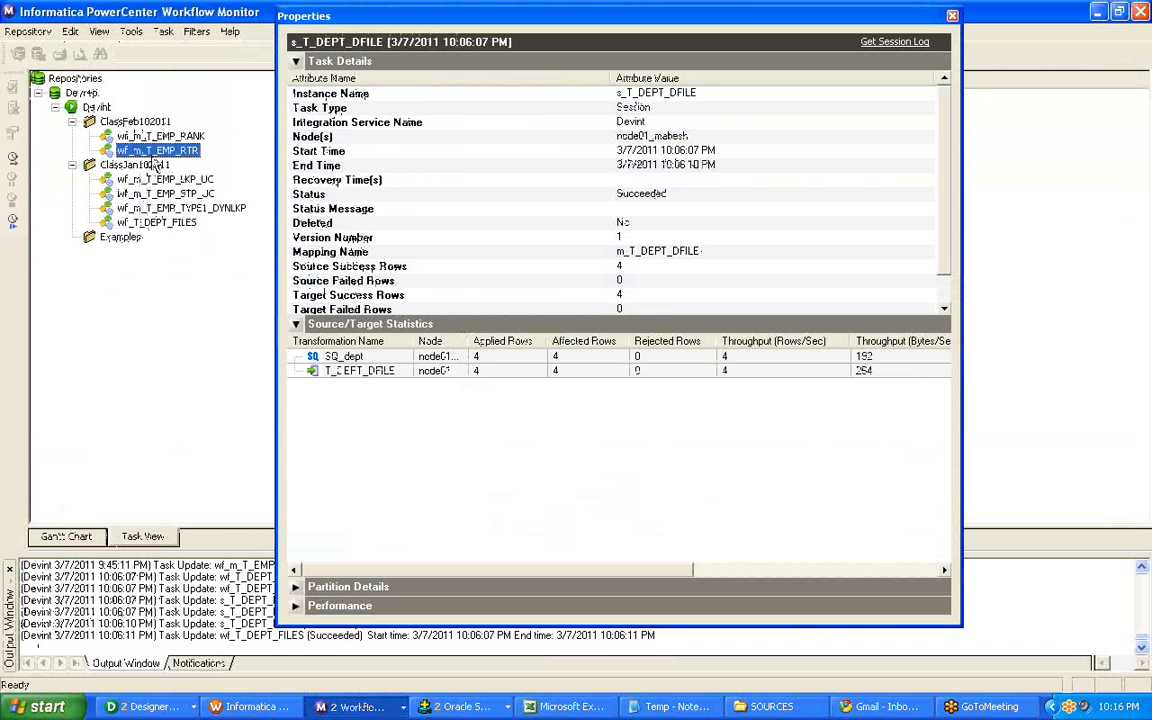
click(150, 138)
Return to Workflow Manager, open workflow wf_T_EMP_TYPE2_DATE and start it.
click(256, 707)
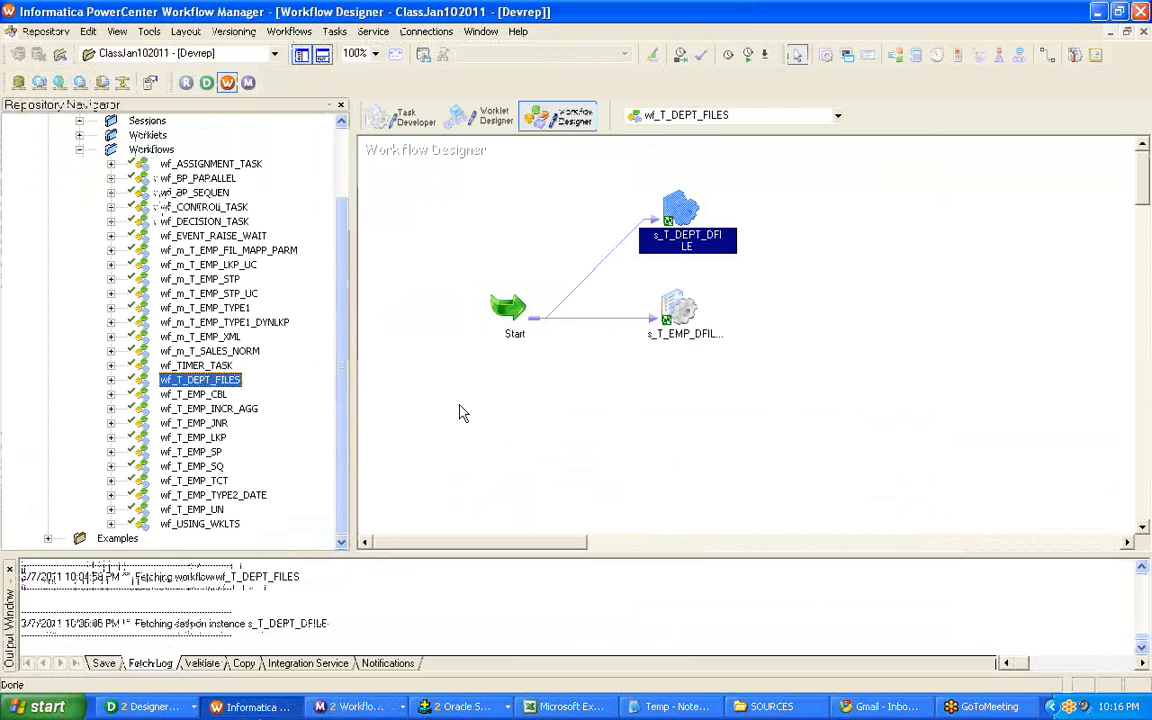
click(278, 322)
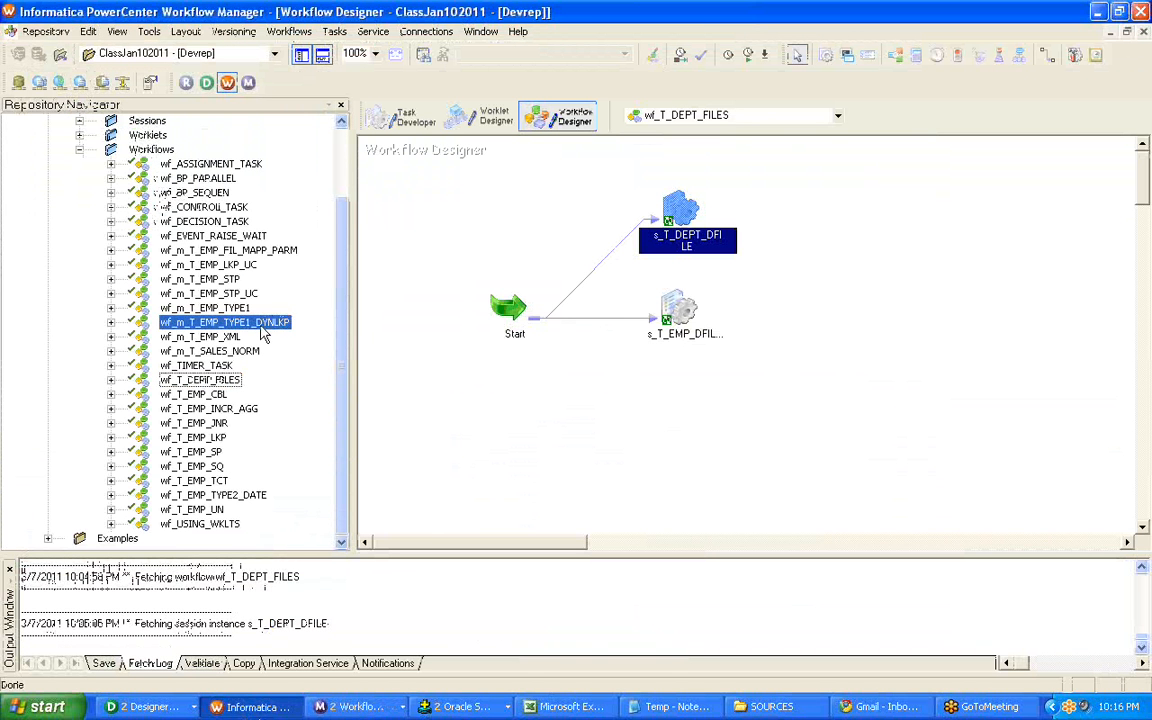
right_click(249, 497)
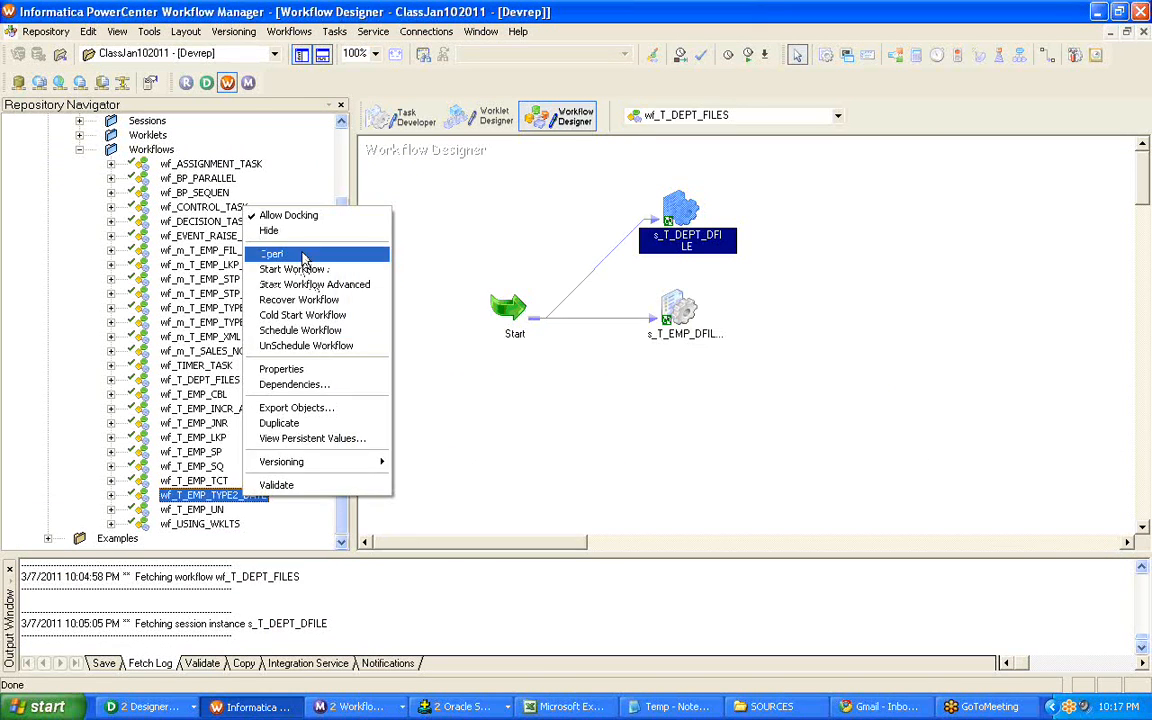
click(275, 253)
right_click(573, 240)
click(610, 408)
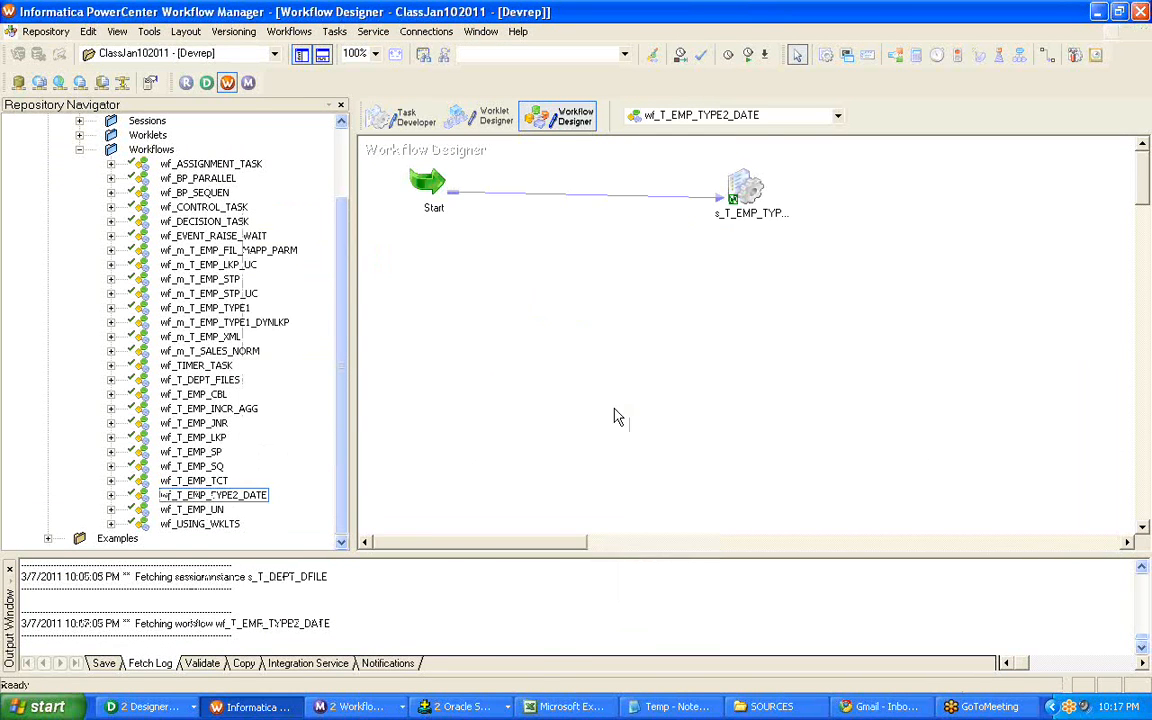
In Workflow Monitor, close the s_T_DEPT_DFILE log and run properties and display the runs of wf_T_EMP_TYPE2_DATE.
click(363, 661)
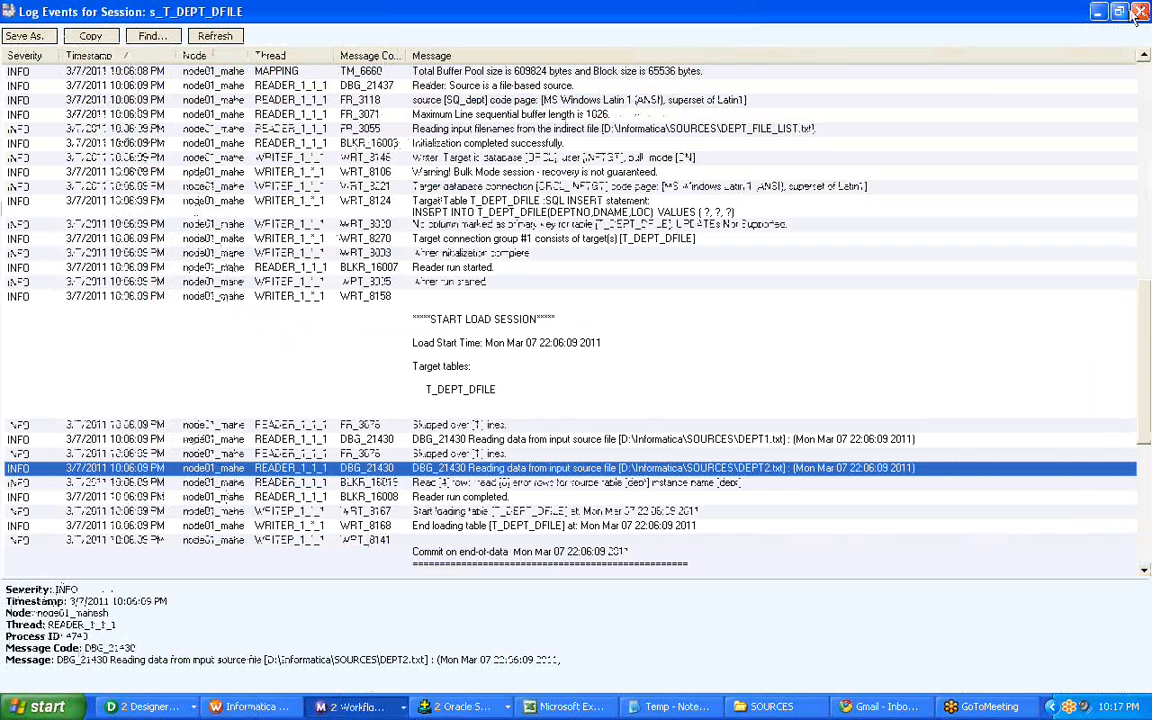
click(1120, 12)
click(649, 58)
click(953, 16)
click(172, 237)
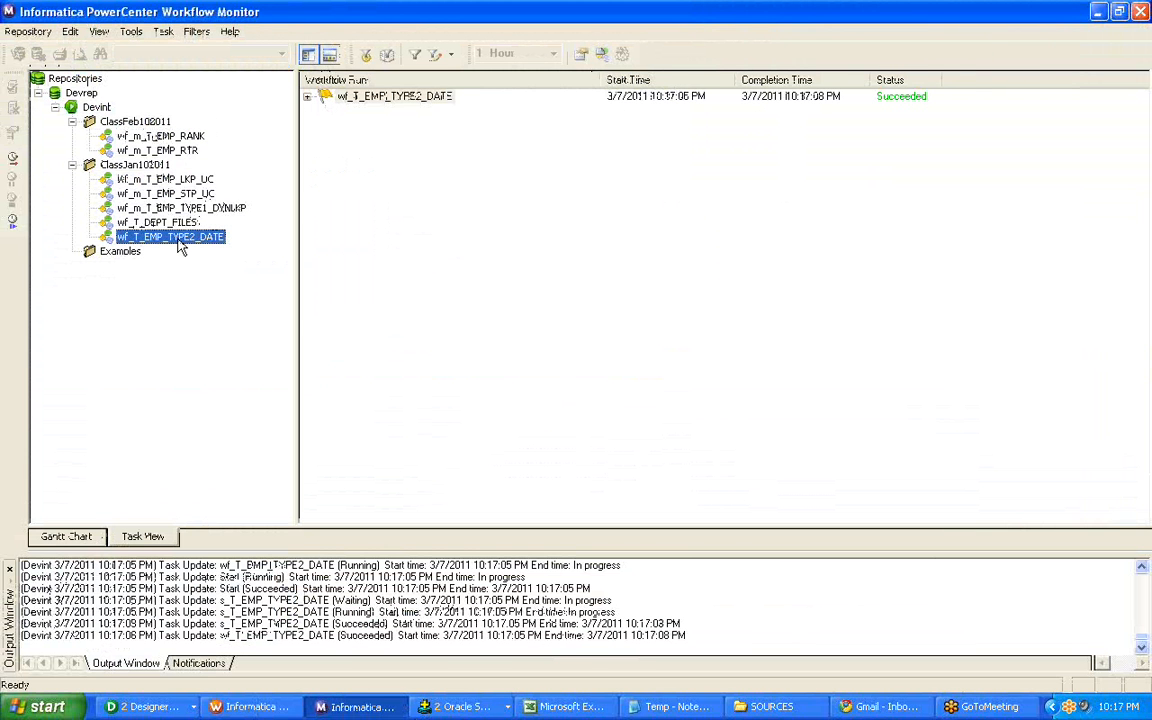
Check the run properties of session s_T_EMP_TYPE2_DATE and open its session log.
click(412, 99)
click(414, 112)
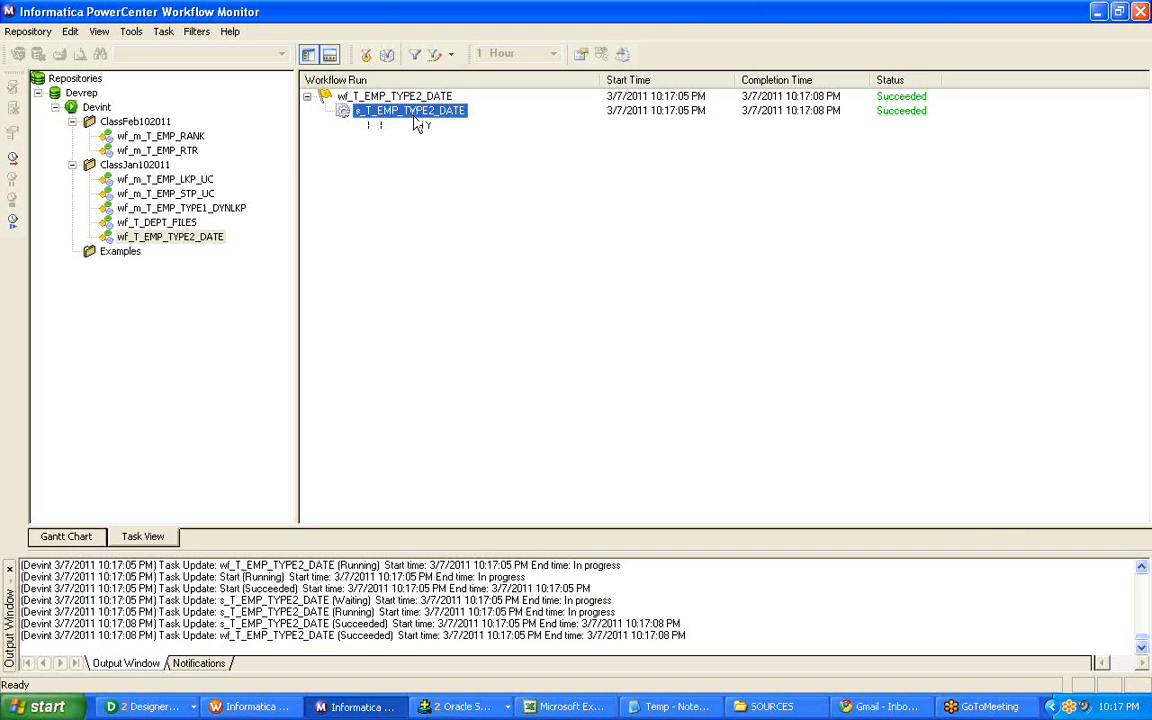
right_click(417, 120)
click(432, 300)
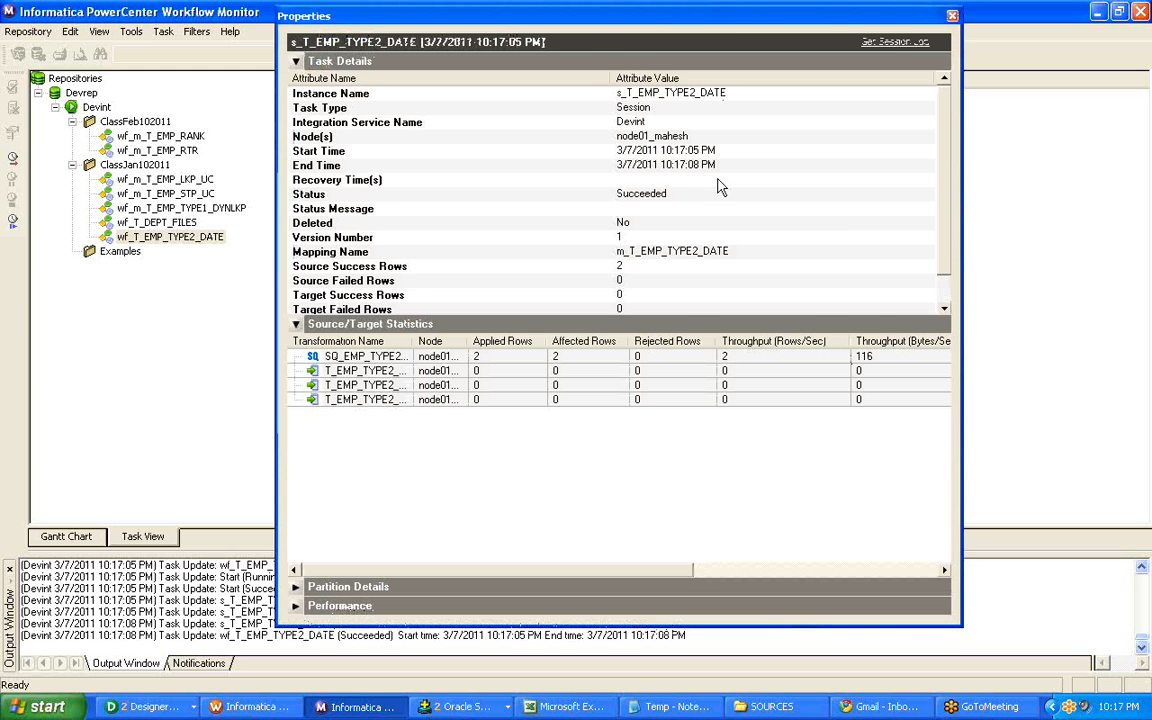
click(895, 41)
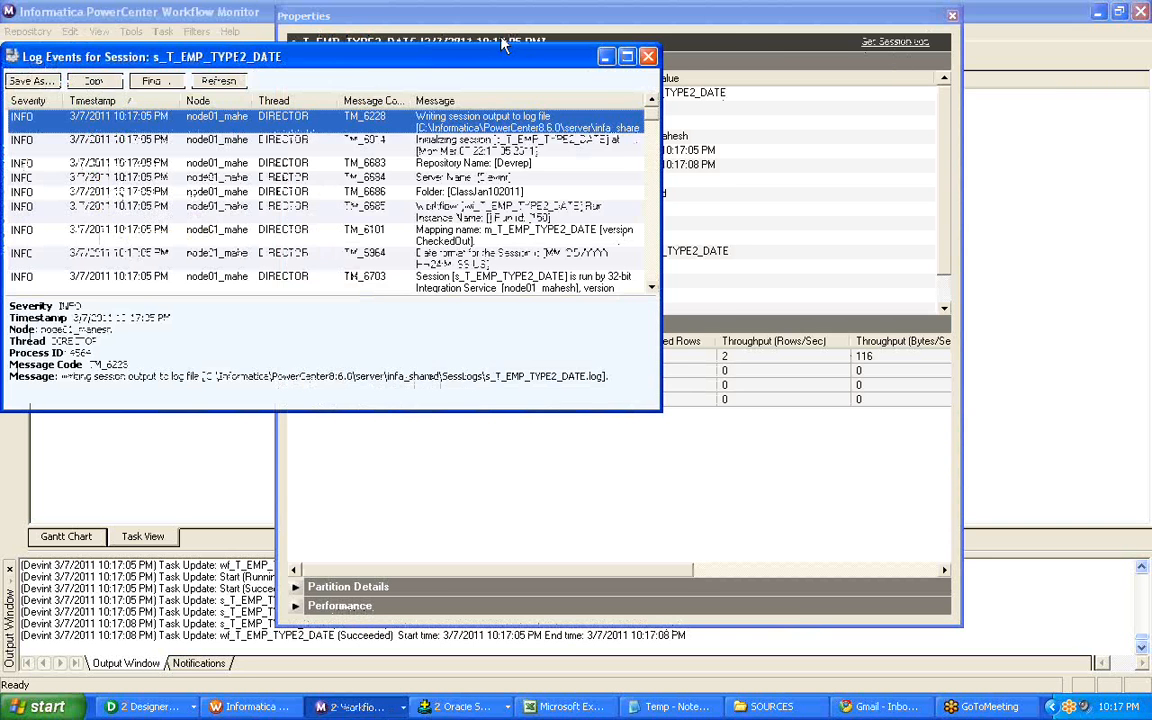
click(450, 32)
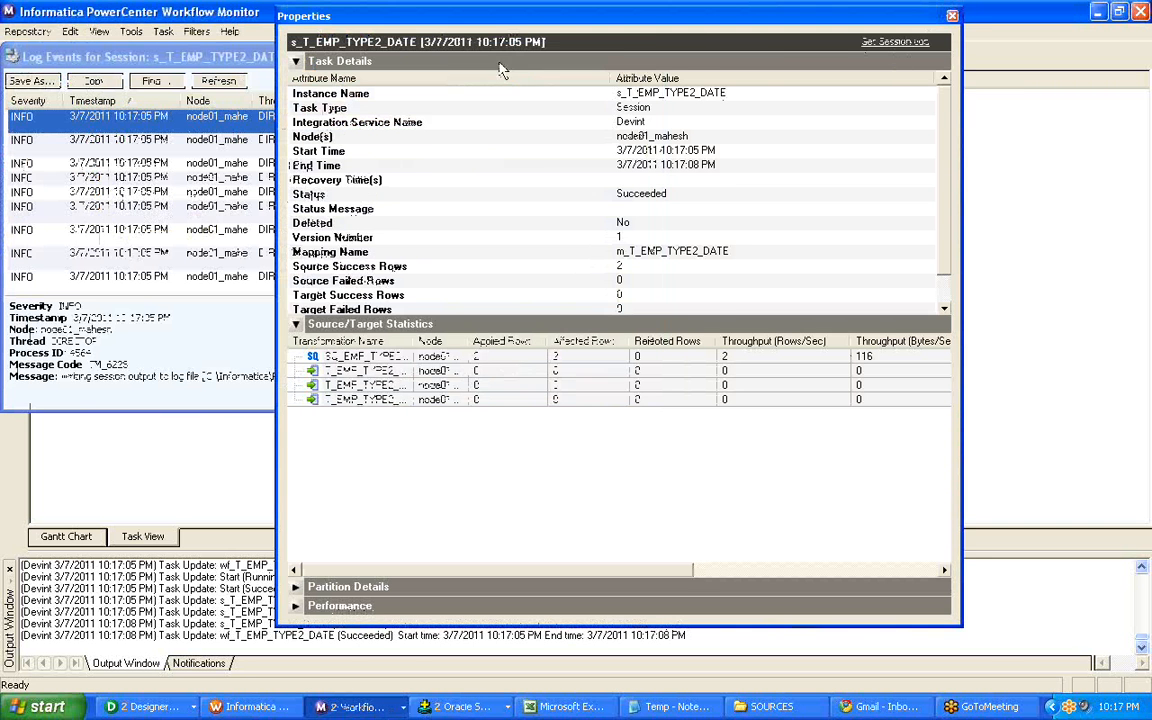
Switch to Workflow Manager, open session s_T_EMP_TYPE2_DATE and inspect the writer settings of its three T_EMP_TYPE2_DATE targets.
click(230, 707)
double_click(742, 190)
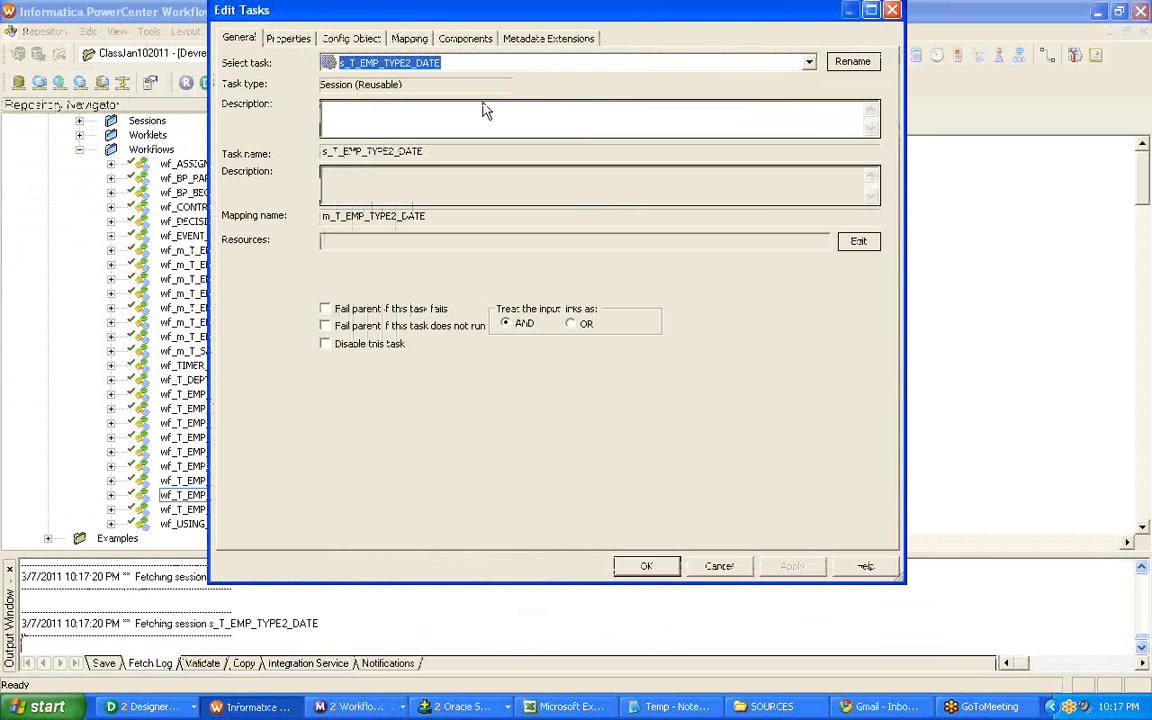
click(432, 42)
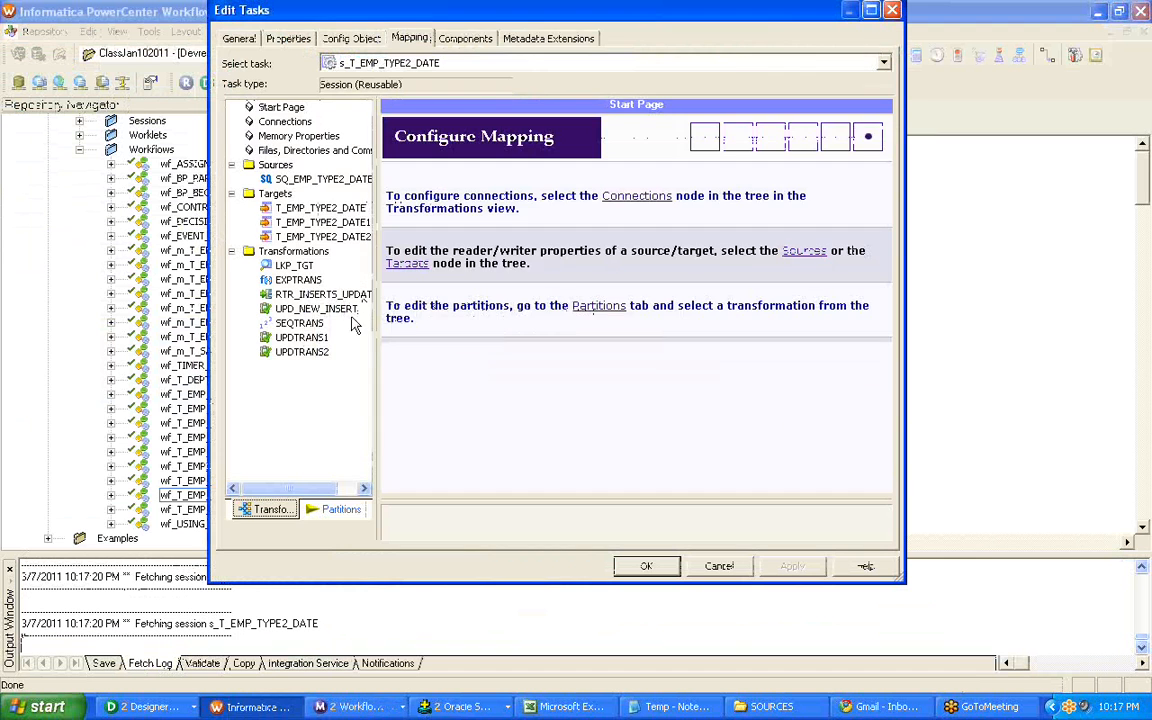
click(320, 209)
click(320, 221)
click(311, 235)
click(296, 207)
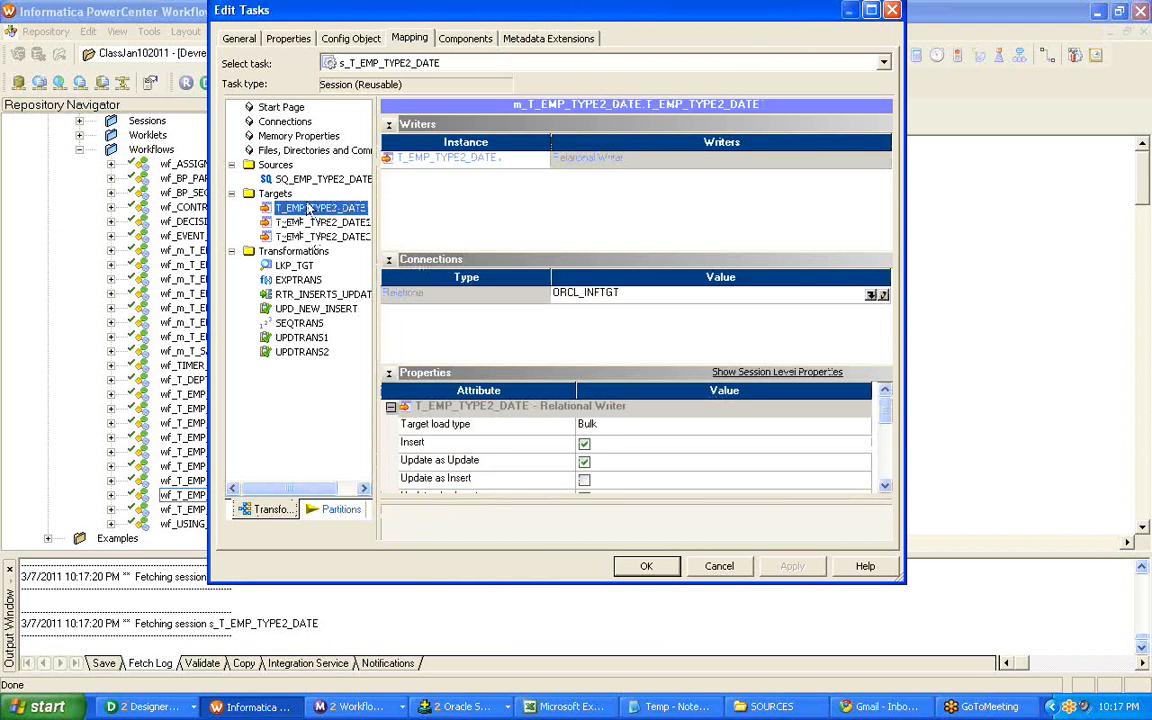
Close and reopen session s_T_EMP_TYPE2_DATE, check the target load type of T_EMP_TYPE2_DATE2, and close the session settings.
click(643, 567)
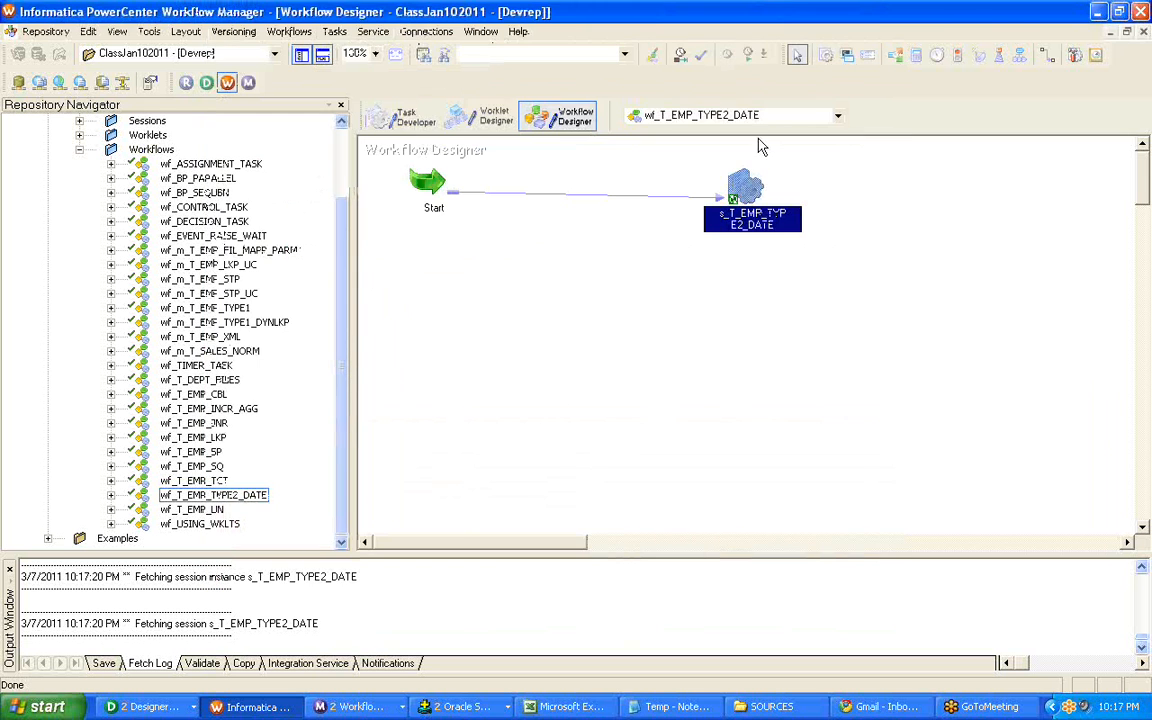
right_click(741, 190)
click(768, 200)
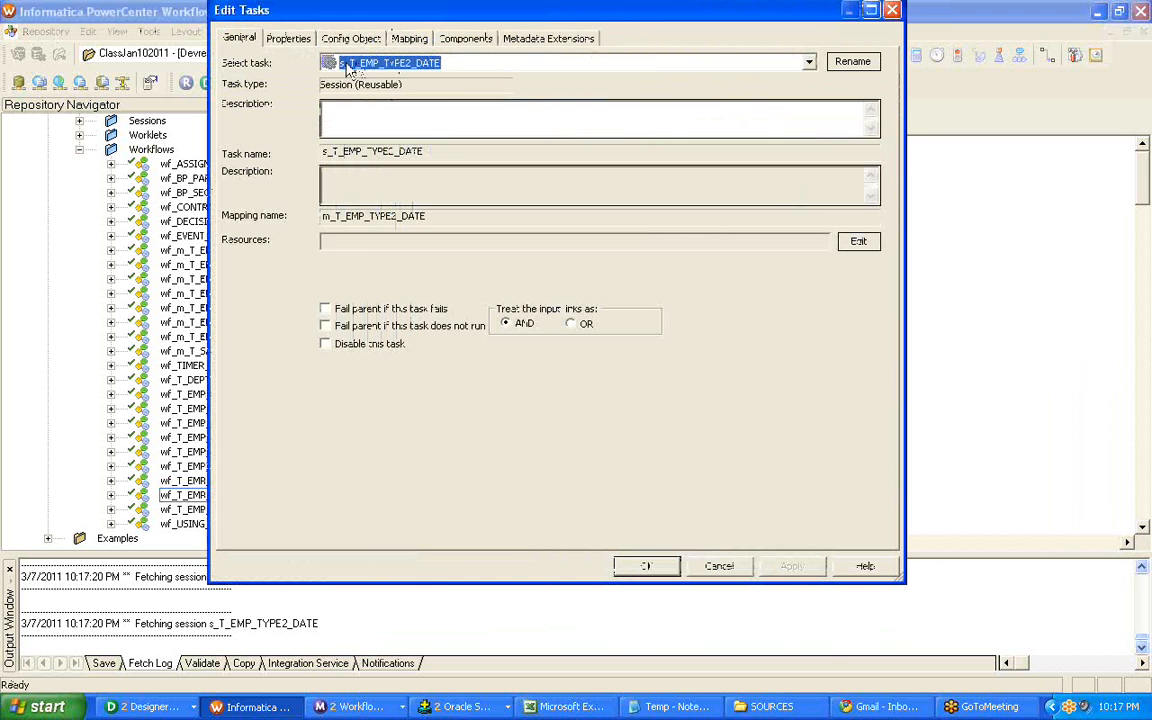
click(408, 40)
click(322, 236)
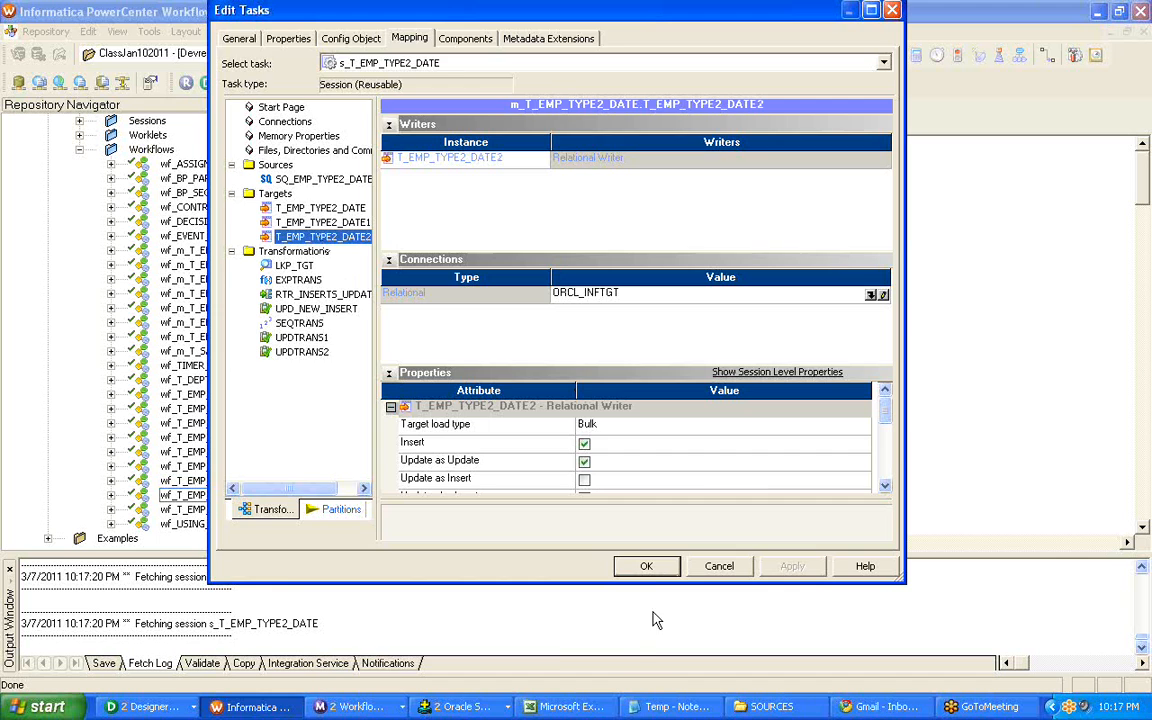
click(647, 567)
Return to the s_T_EMP_TYPE2_DATE session log in Workflow Monitor, maximize it and search its messages for "bulk".
click(352, 706)
click(366, 660)
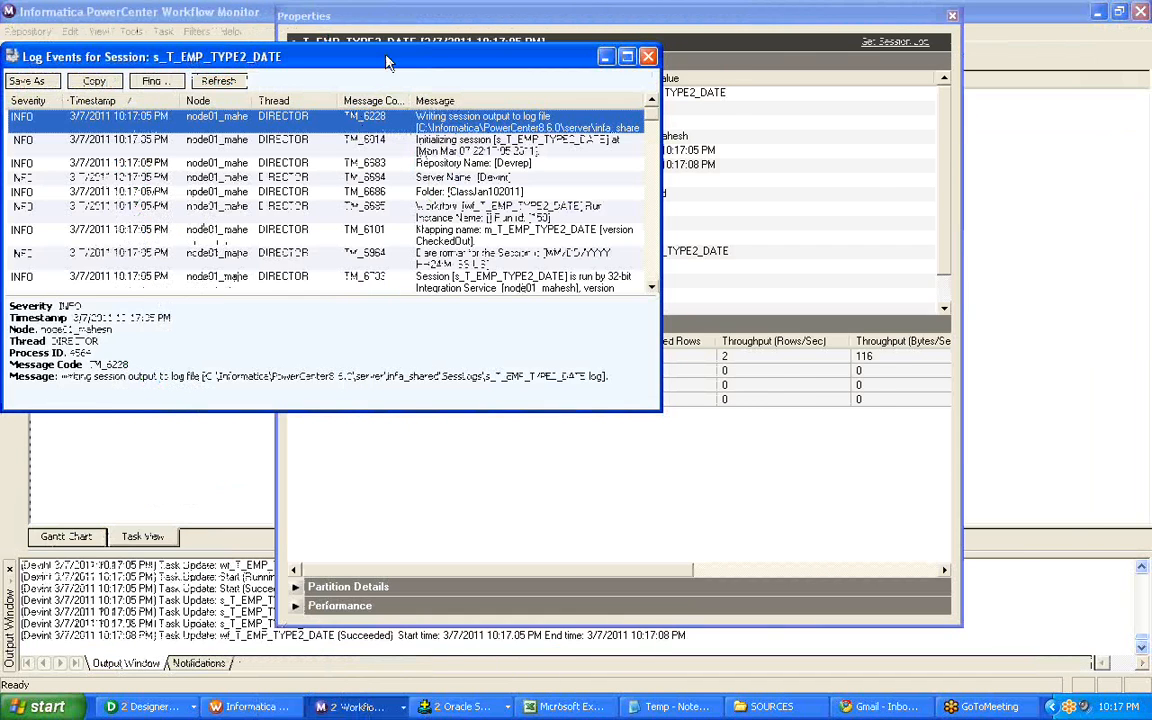
drag(386, 58, 382, 13)
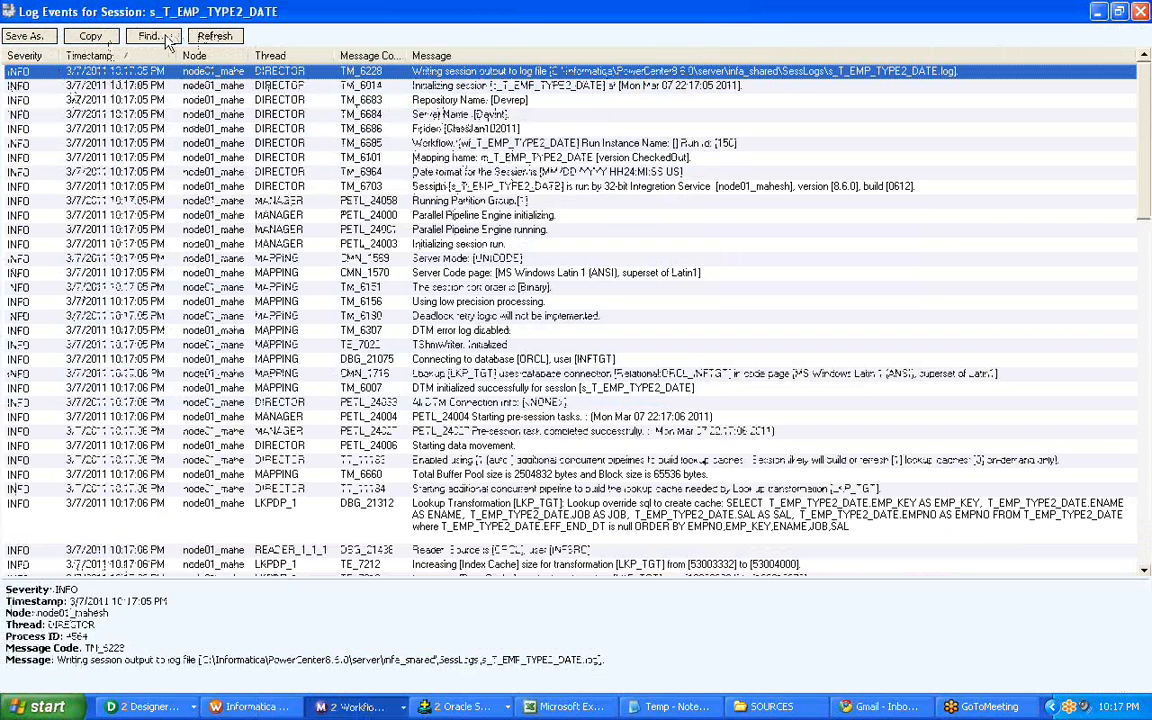
click(165, 38)
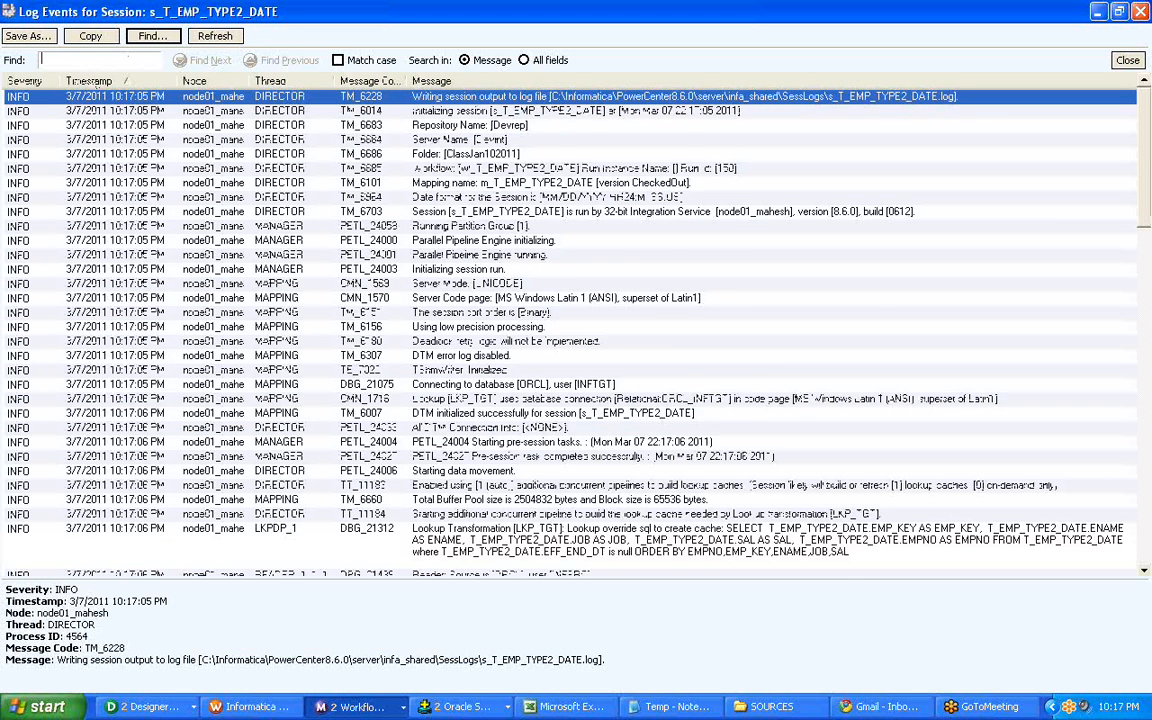
text(bulk)
key(Return)
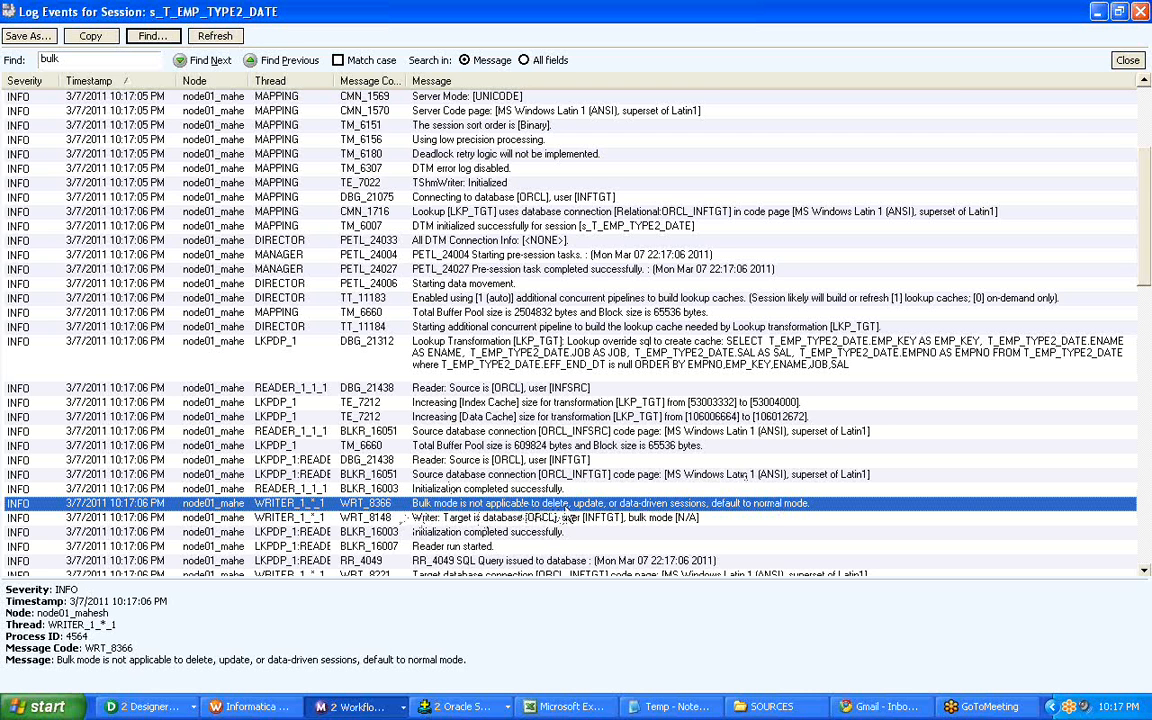
click(603, 490)
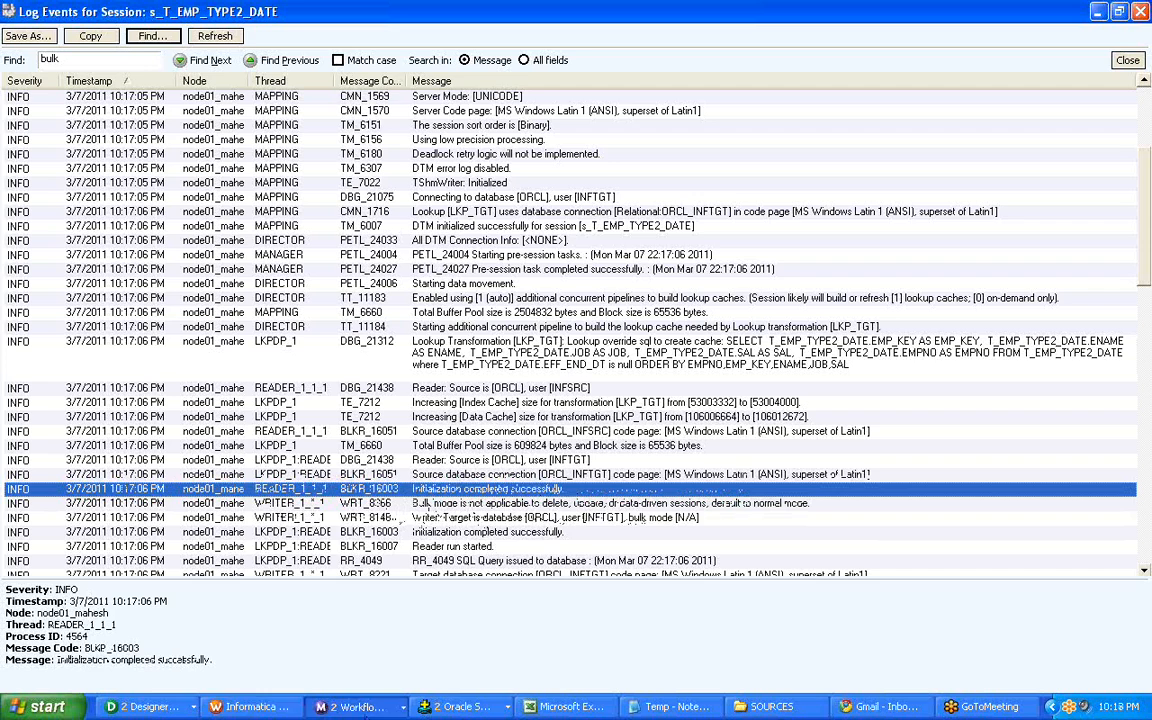
Switch to Workflow Manager, view the mapping settings of session s_T_EMP_TYPE2_DATE and close them without changes.
click(258, 708)
click(140, 711)
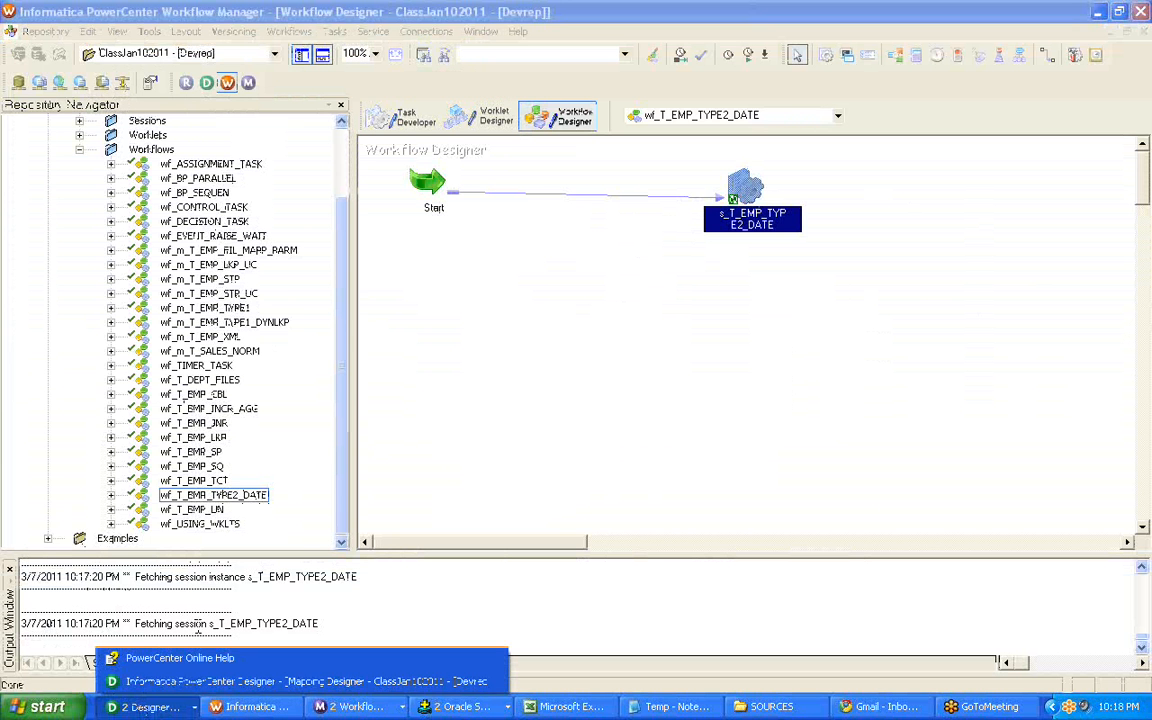
double_click(740, 188)
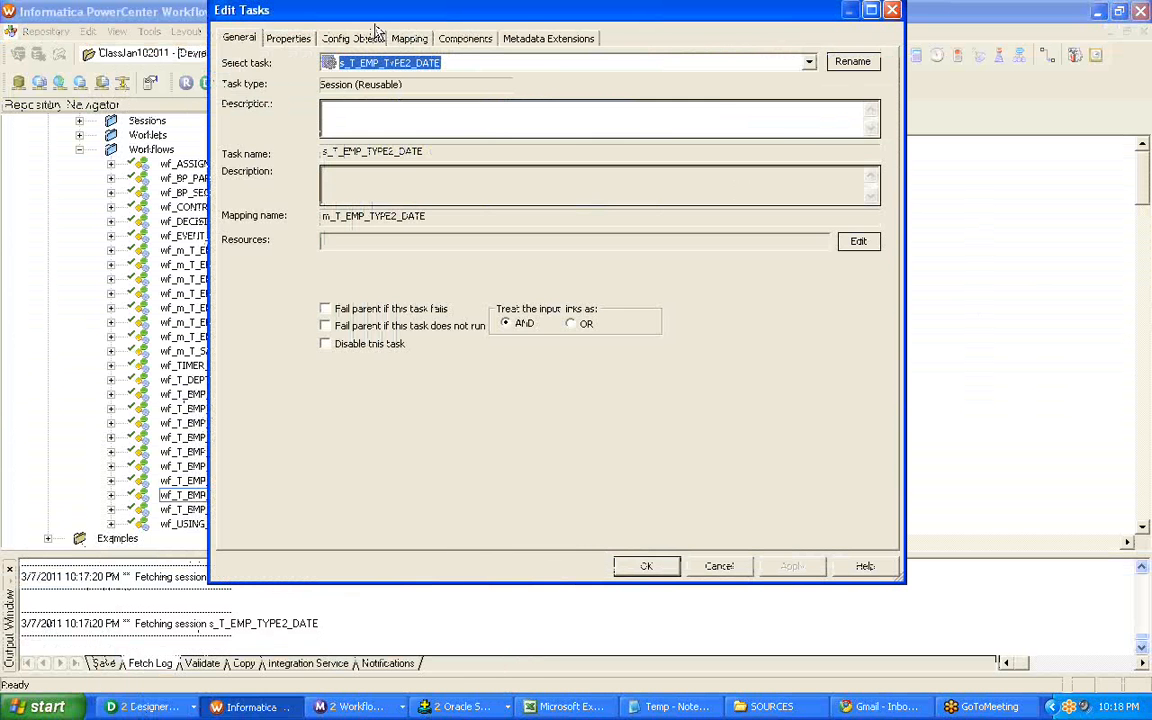
click(405, 40)
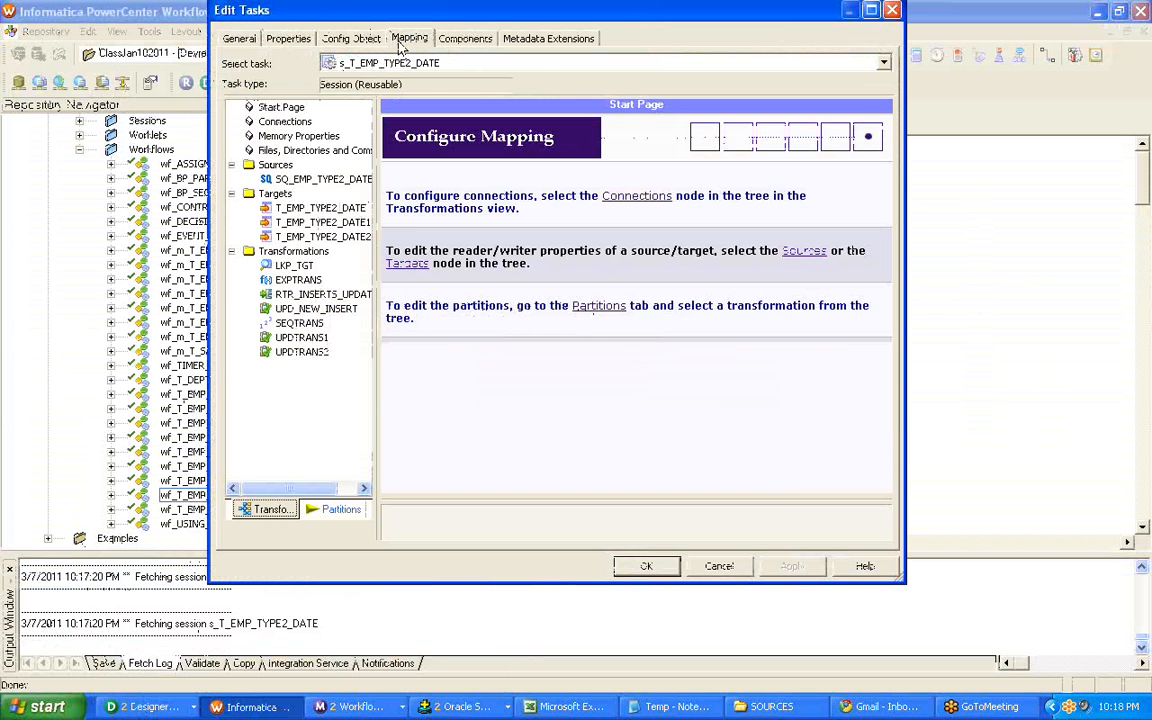
click(892, 10)
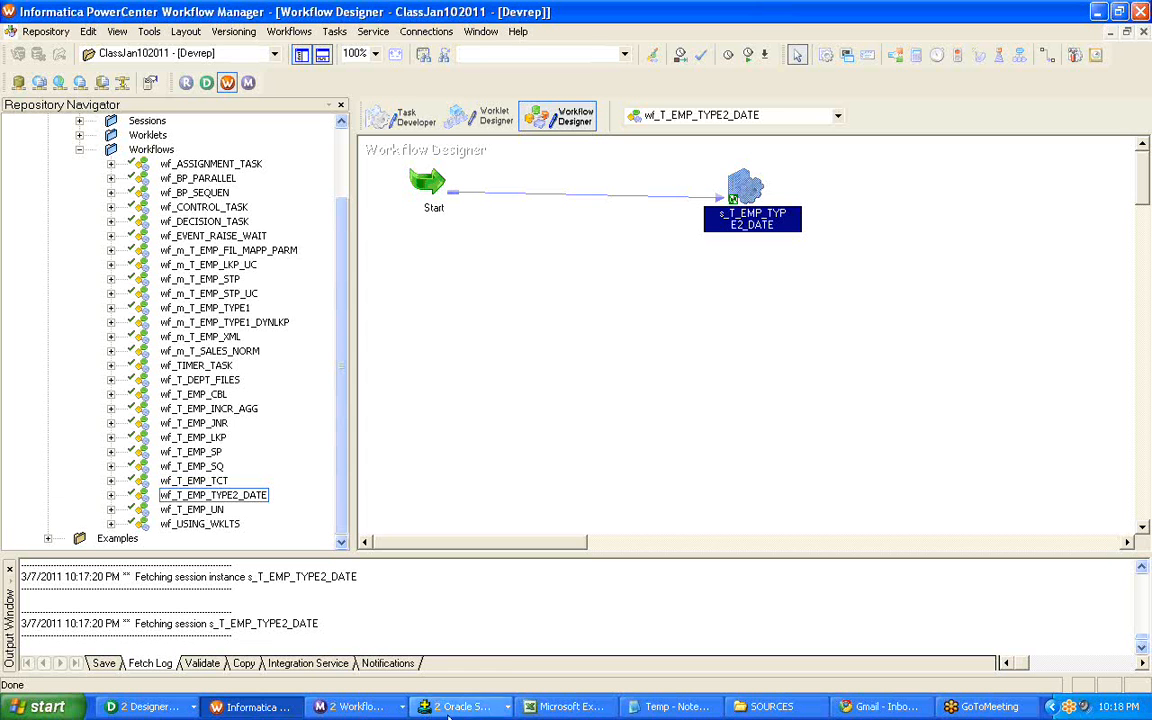
View the open mapping in Designer, and check the opened workflows in Workflow Manager, staying on wf_T_EMP_TYPE2_DATE.
click(140, 706)
click(152, 682)
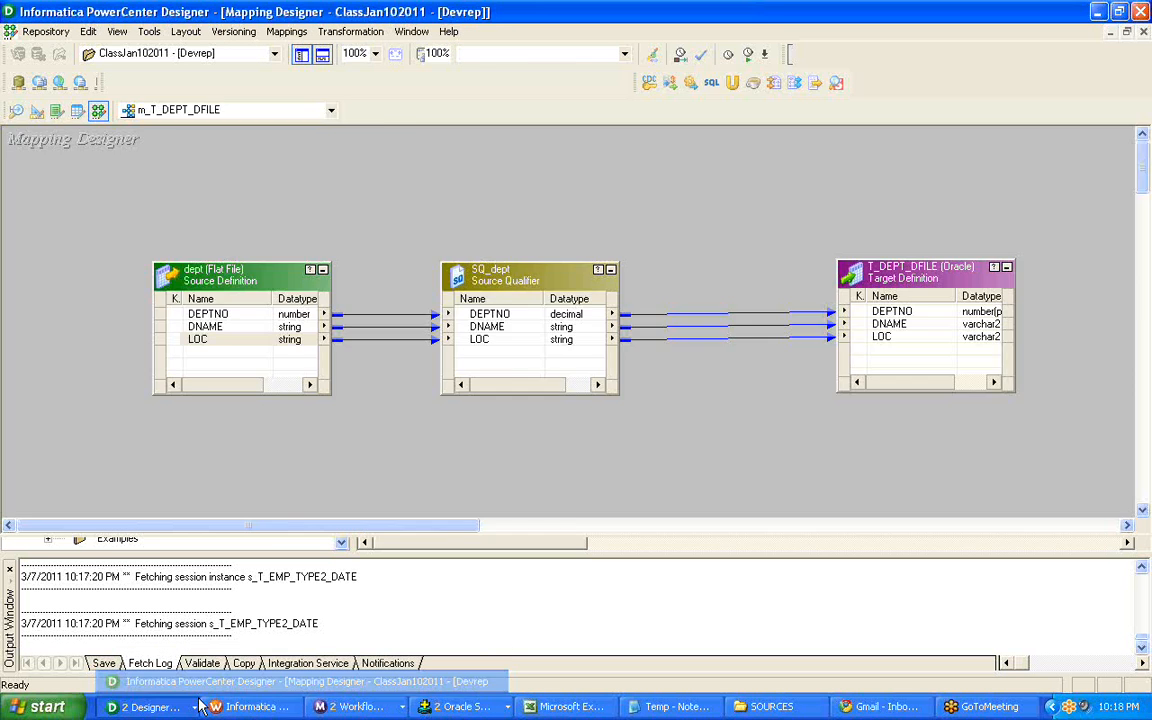
click(225, 706)
click(582, 299)
click(736, 119)
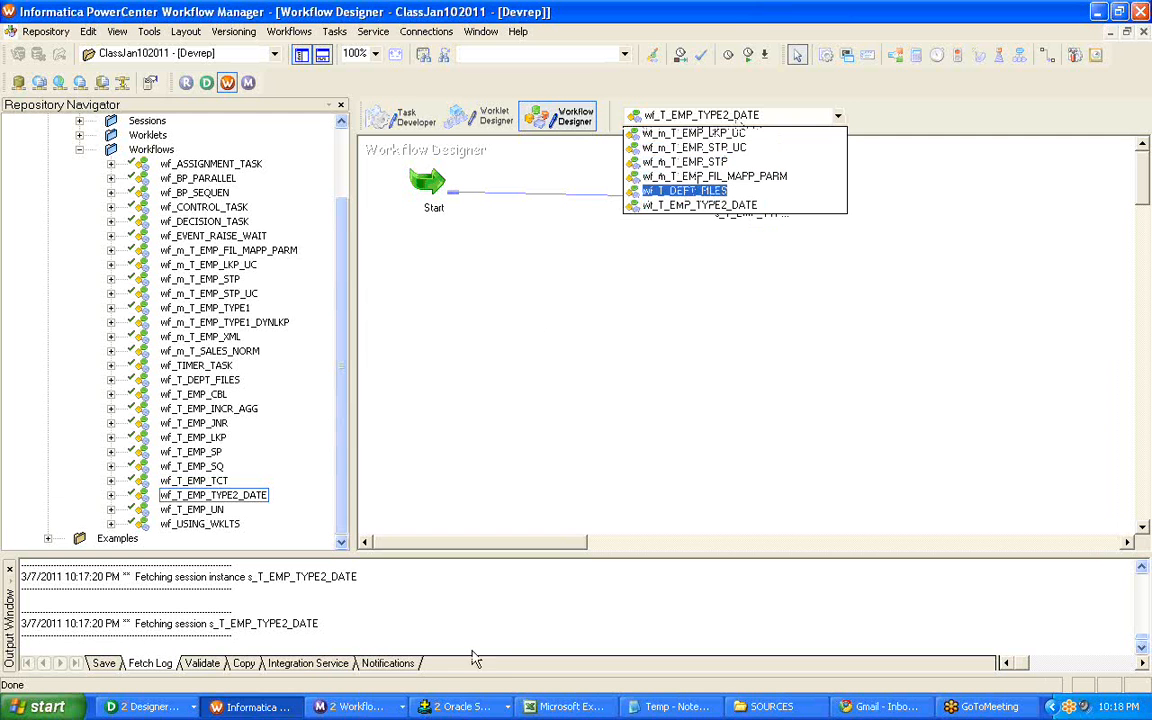
click(700, 205)
Switch to Designer, show the Repository Navigator in the Target Designer and collapse the Sources and Targets folders of ClassJan102011.
click(145, 705)
click(148, 686)
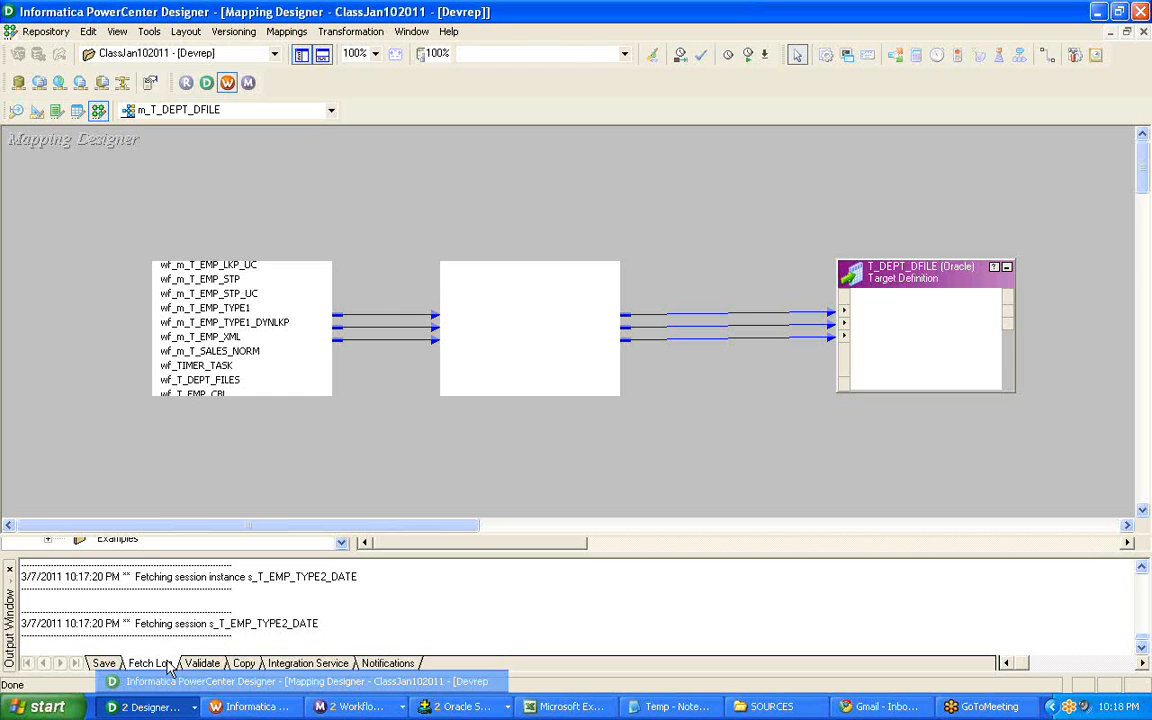
click(36, 113)
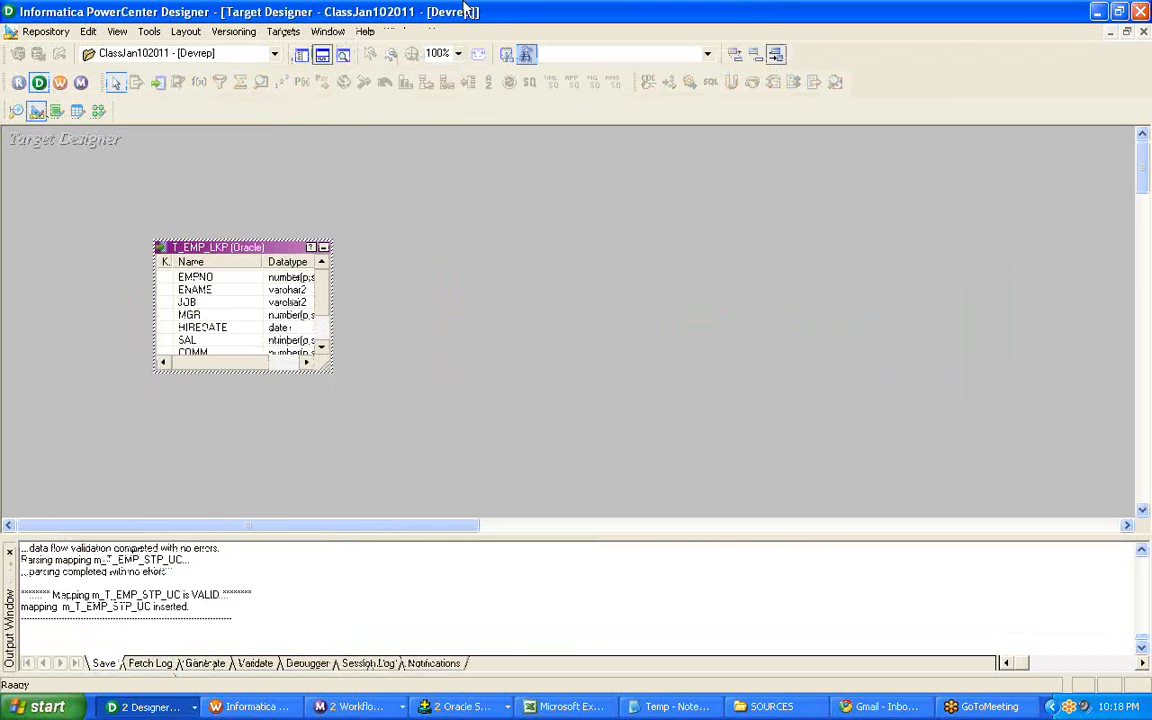
click(301, 53)
drag(341, 371, 345, 172)
double_click(146, 192)
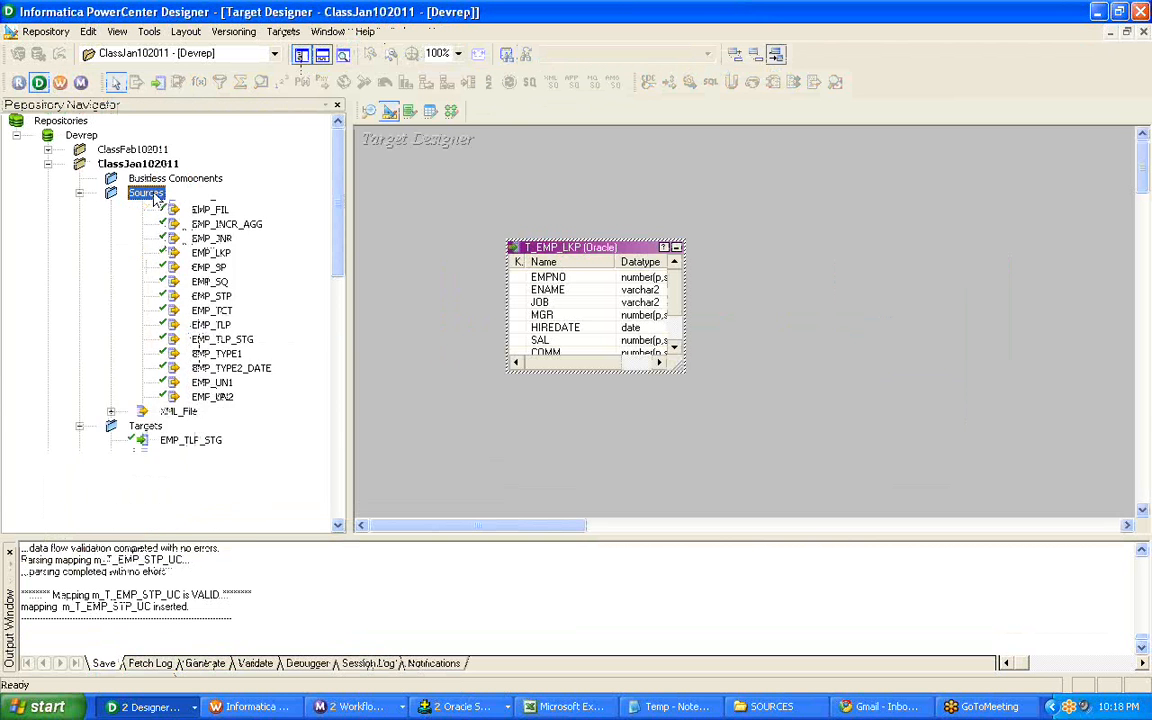
double_click(146, 208)
double_click(146, 208)
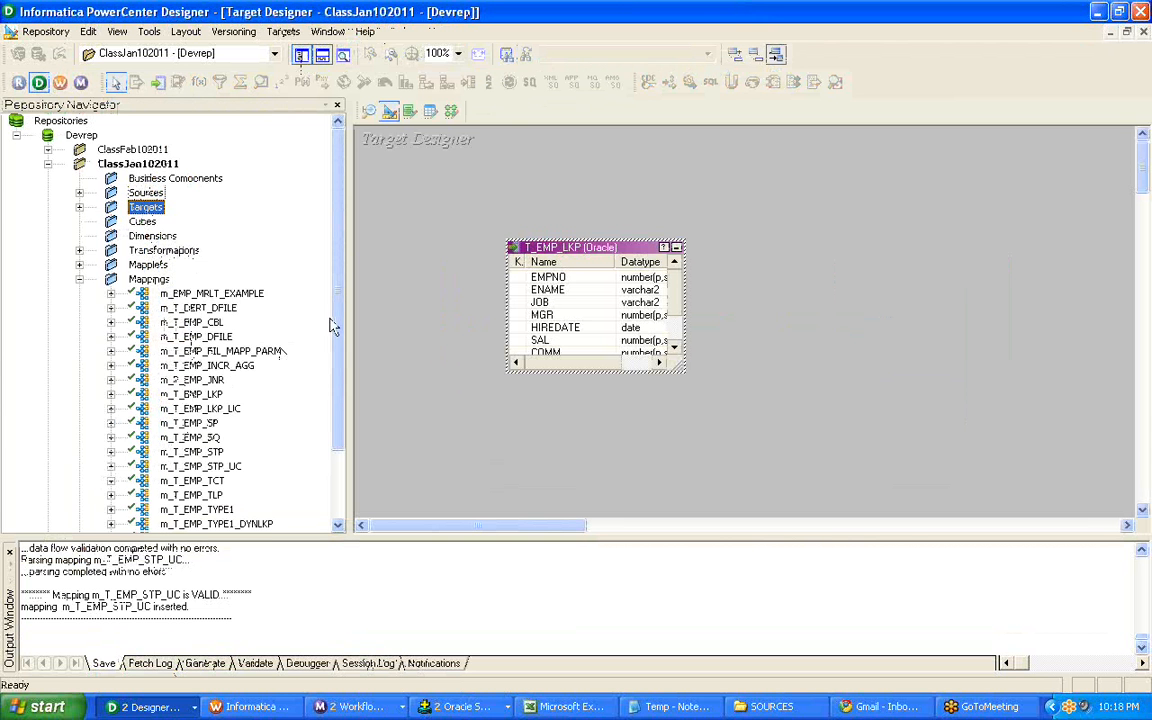
Look through the mappings of ClassJan102011 and open m_T_EMP_CBL in the Mapping Designer.
click(198, 380)
click(222, 366)
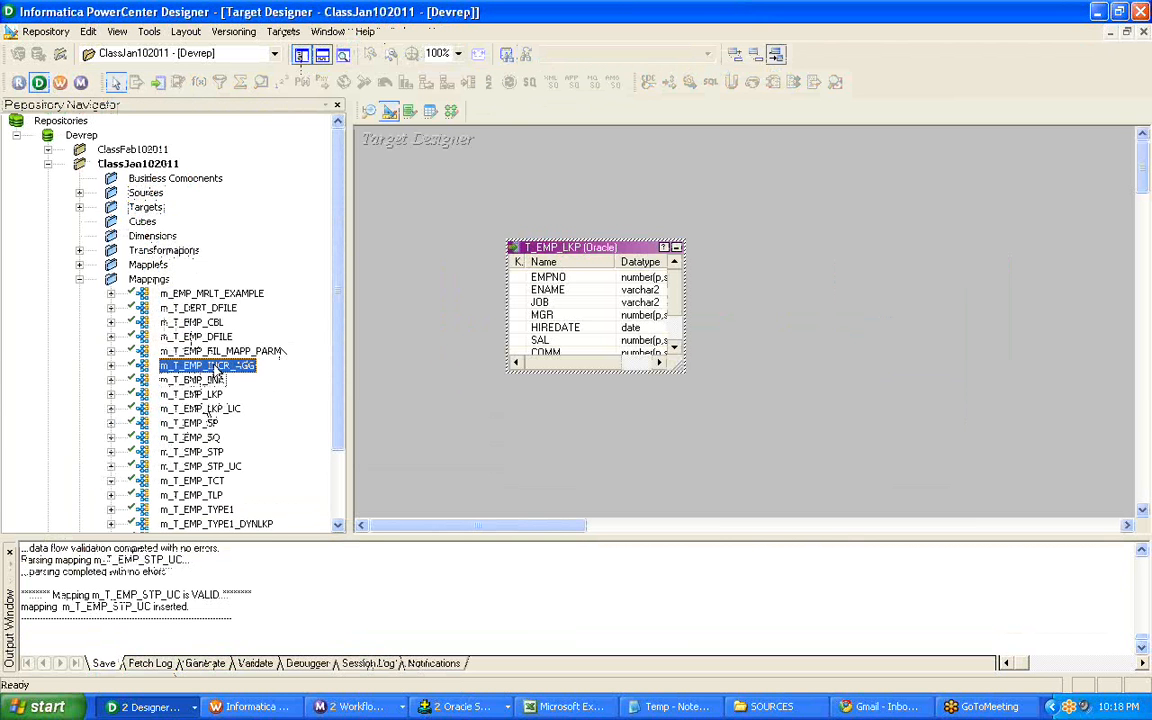
key(Up)
key(Up)
key(Up)
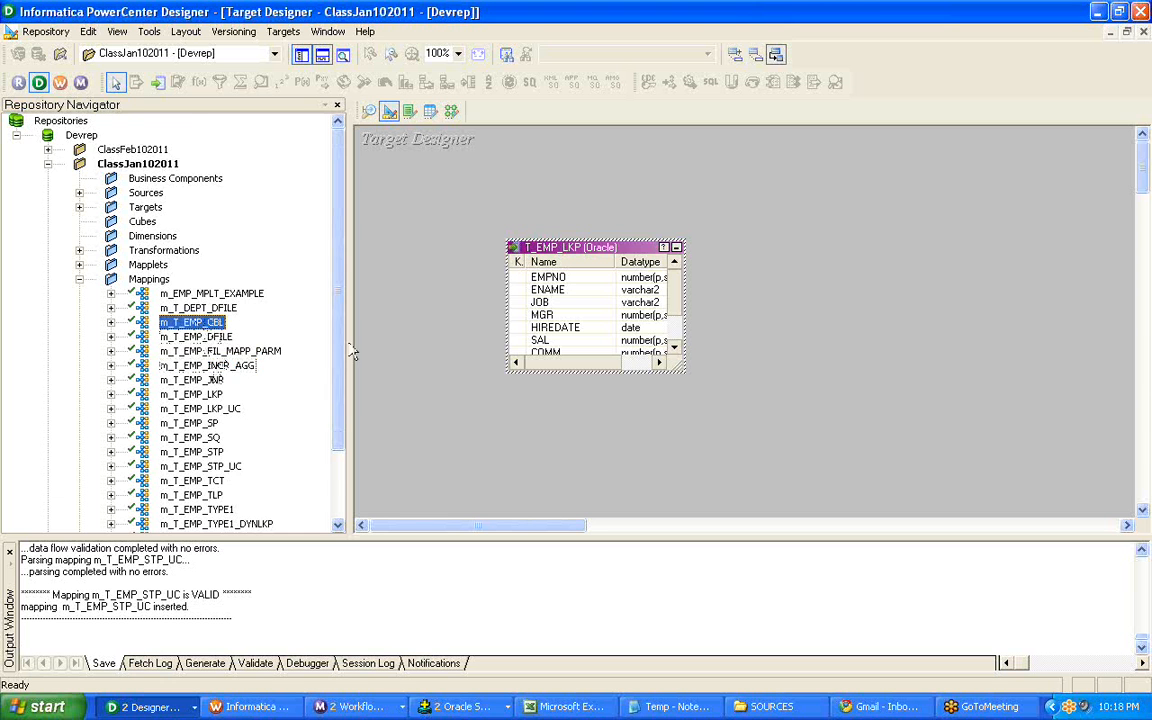
scroll(228, 368, down, 2)
click(206, 352)
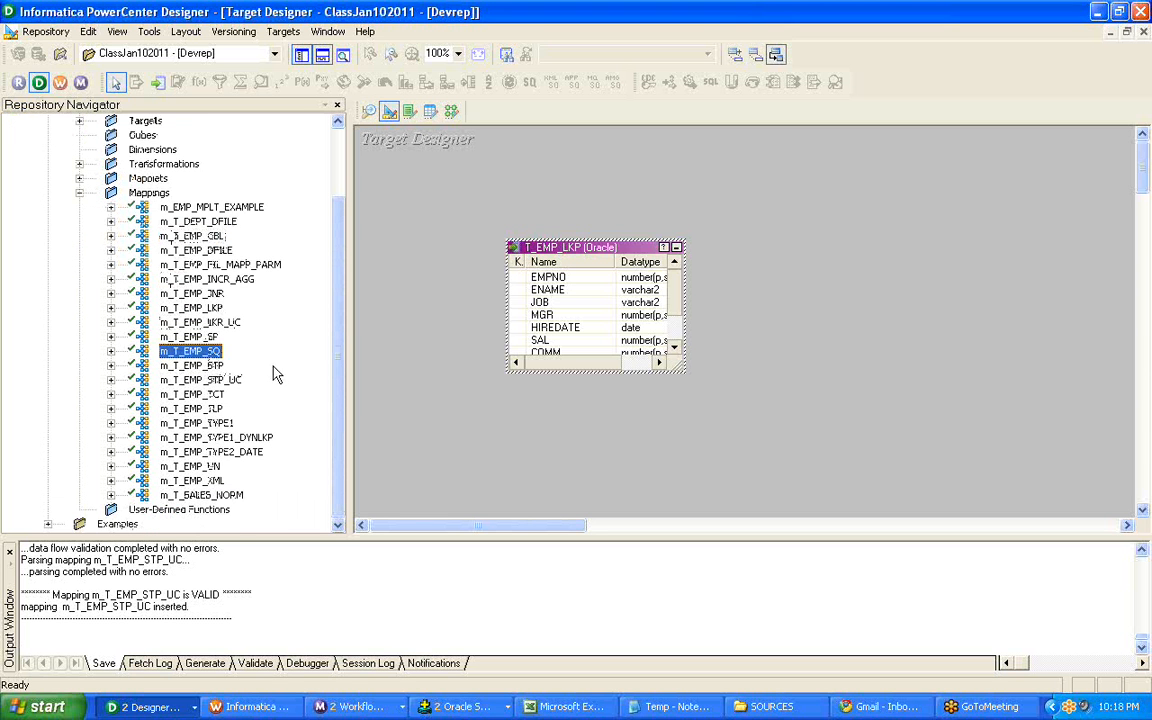
double_click(208, 396)
double_click(208, 396)
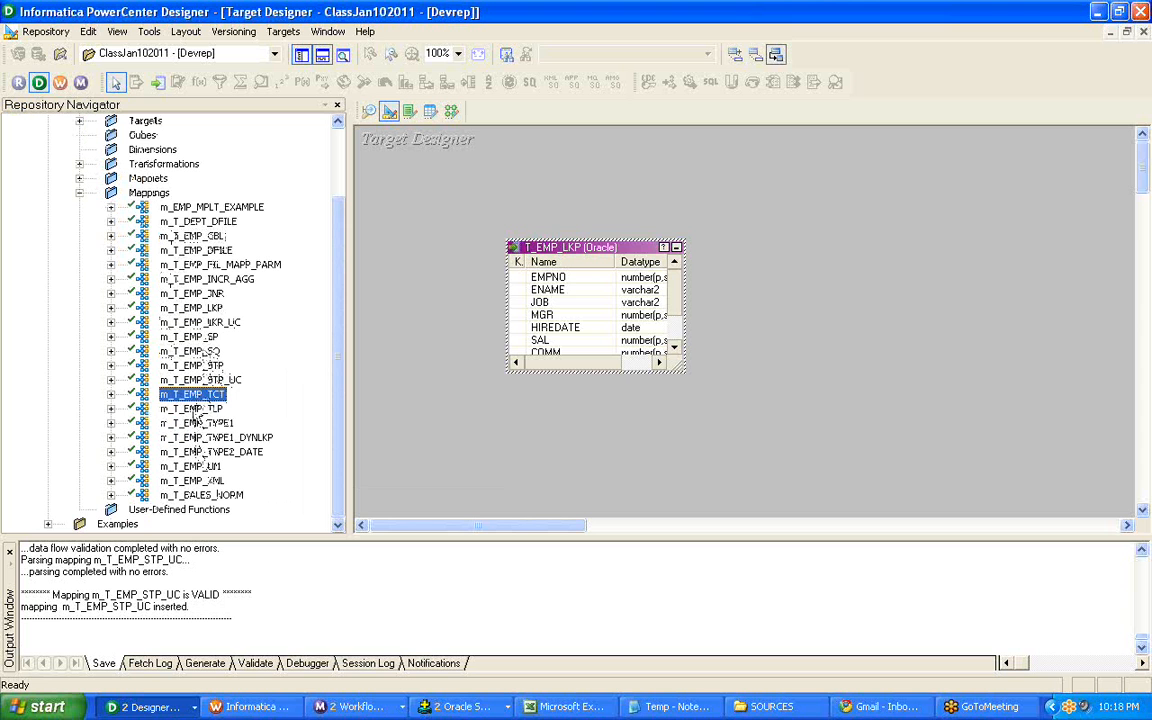
click(196, 409)
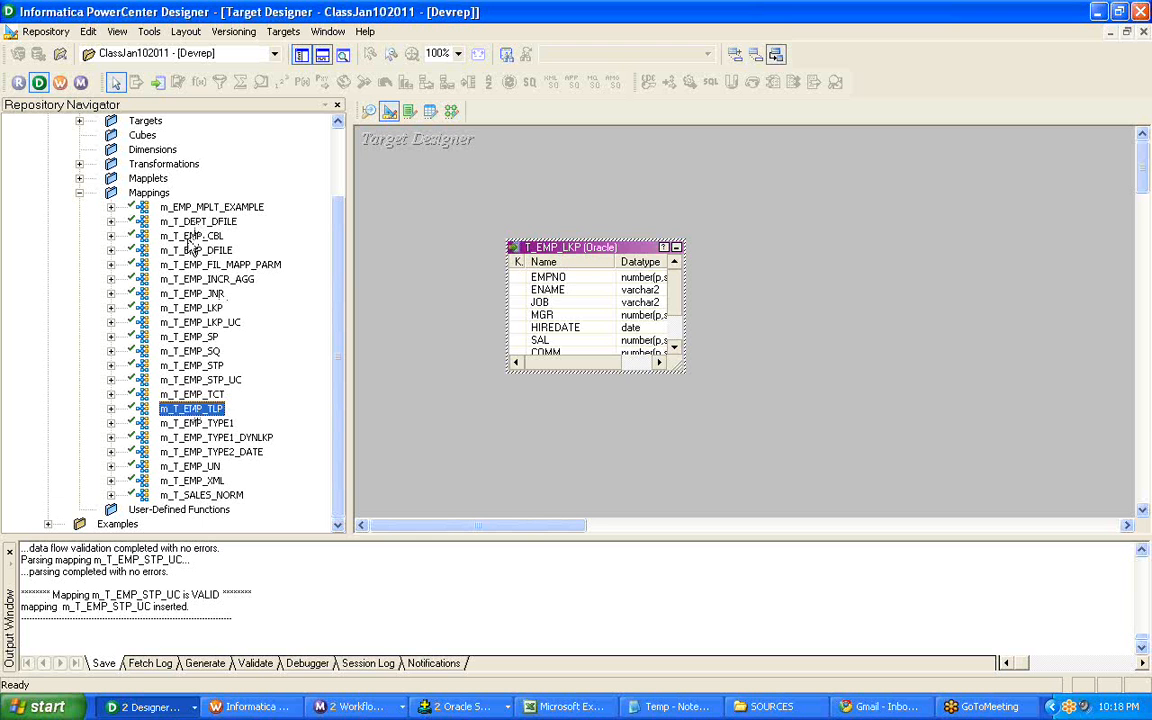
click(187, 236)
right_click(172, 234)
click(210, 286)
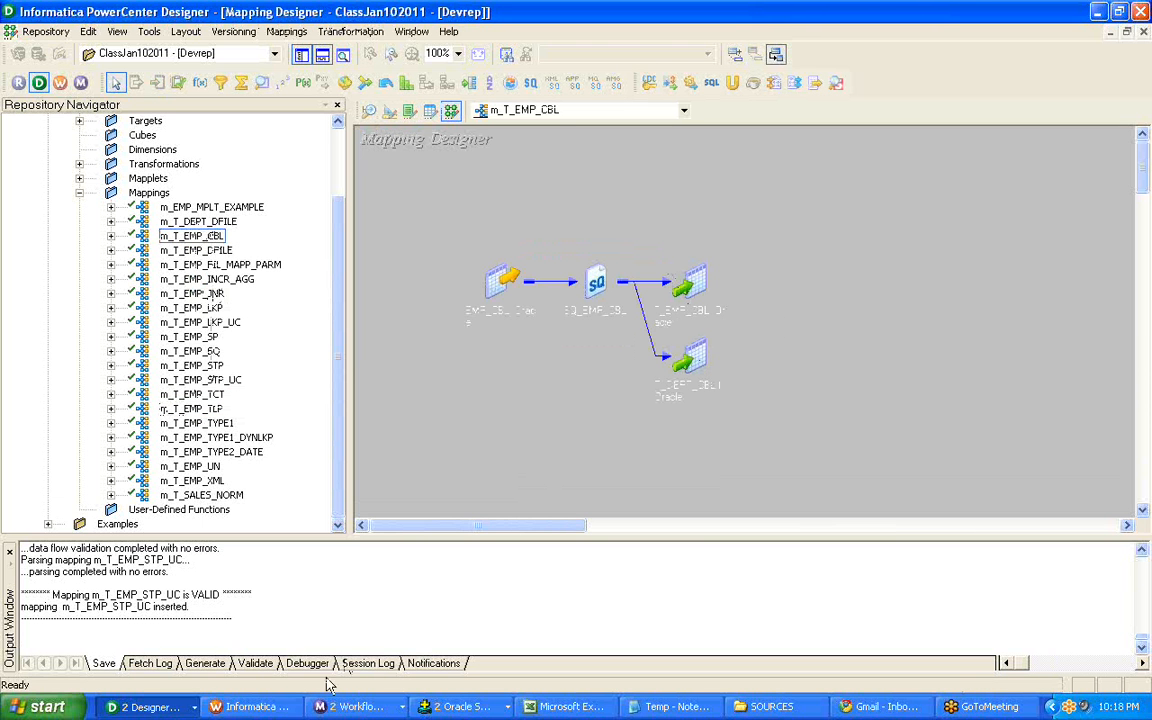
Switch to Workflow Manager and open workflow wf_T_EMP_CBL in the Workflow Designer.
click(250, 706)
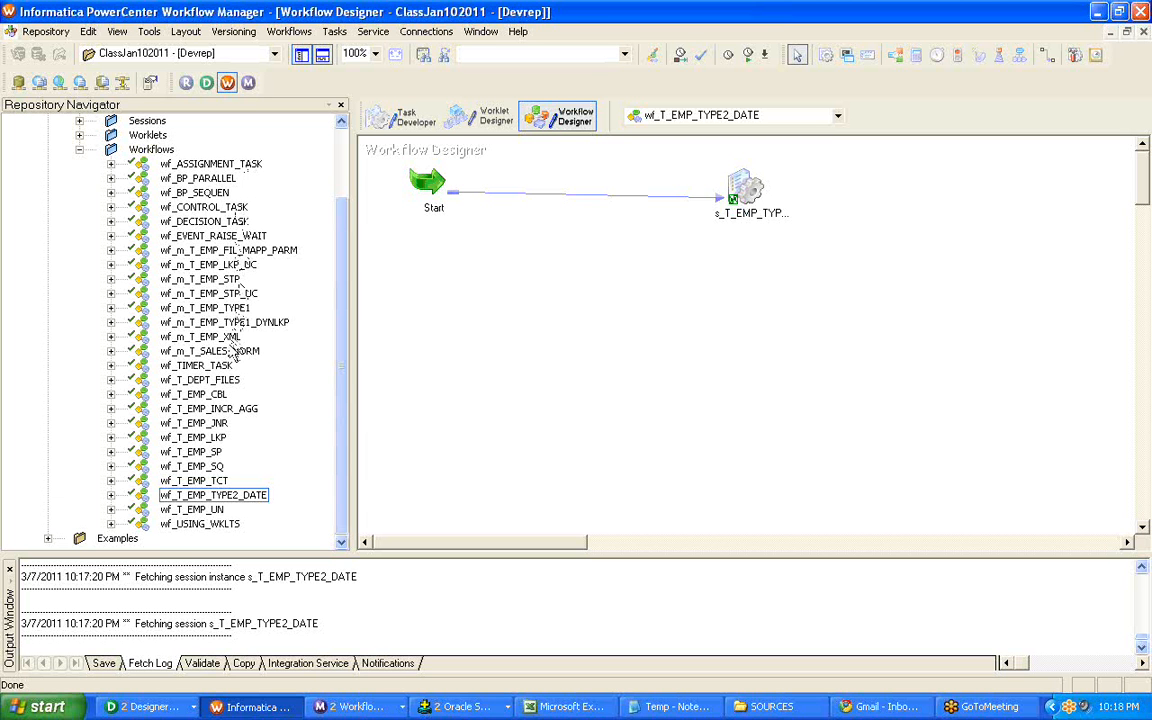
click(199, 394)
right_click(205, 394)
click(231, 440)
Open session s_T_EMP_CBL and check the writer properties of its targets T_EMP_CBL and T_DEPT_CBL.
double_click(695, 250)
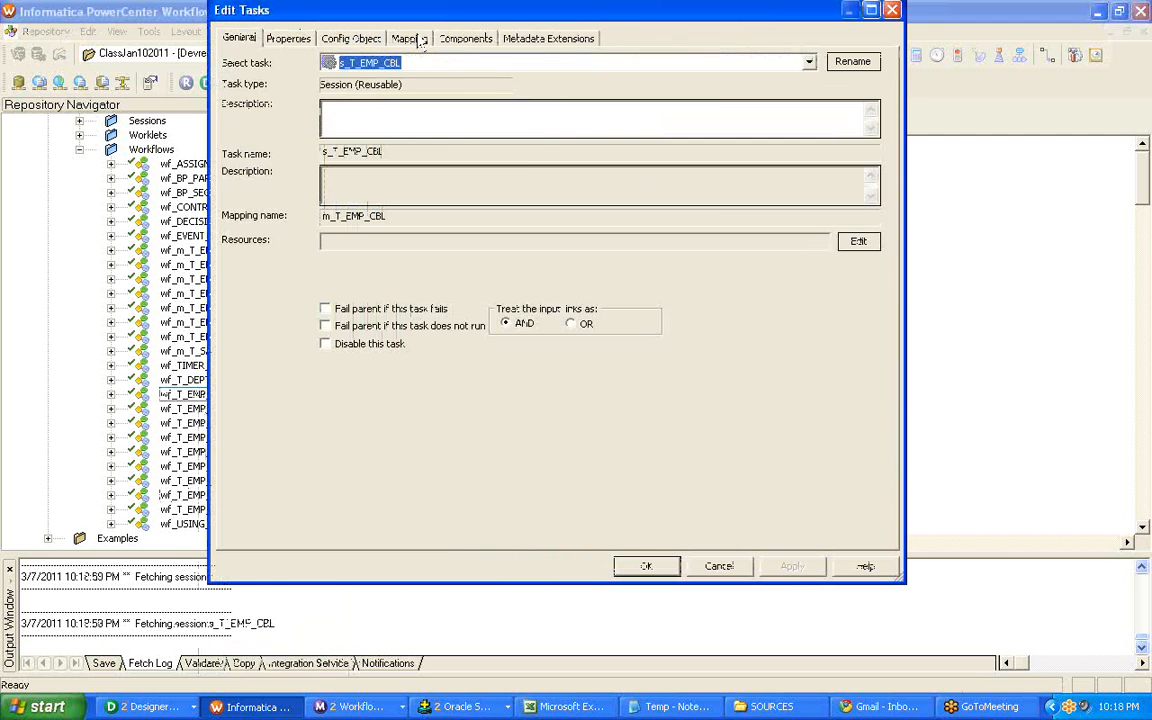
click(420, 40)
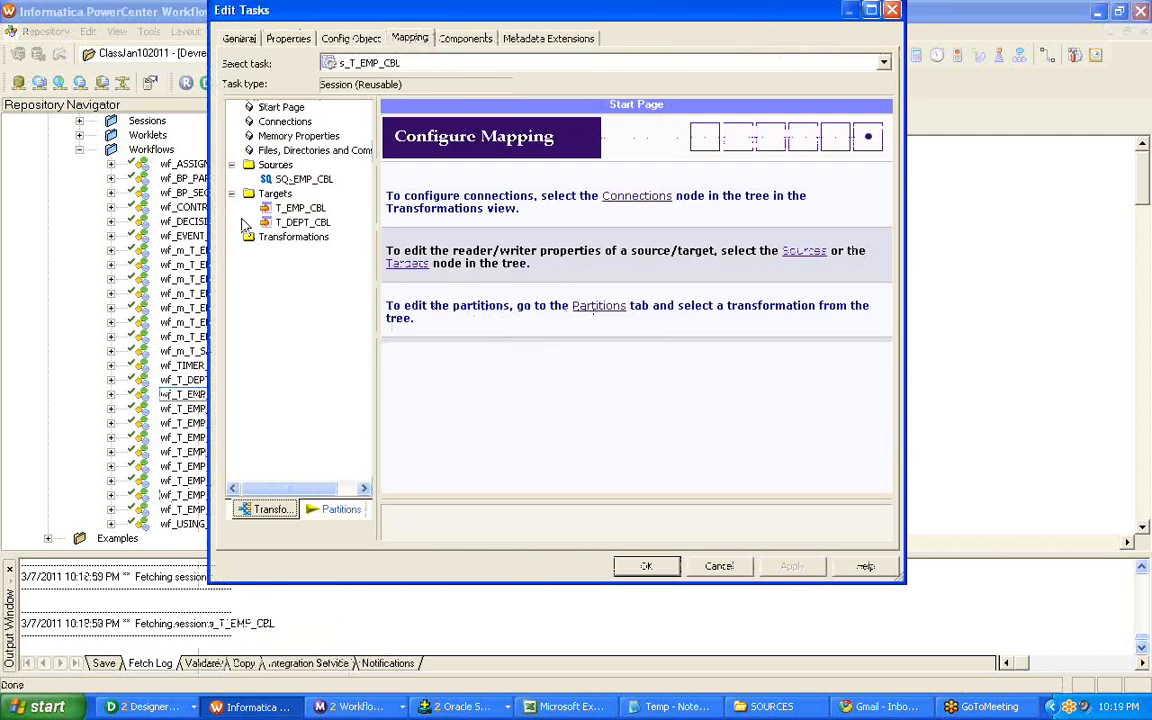
click(300, 208)
click(290, 223)
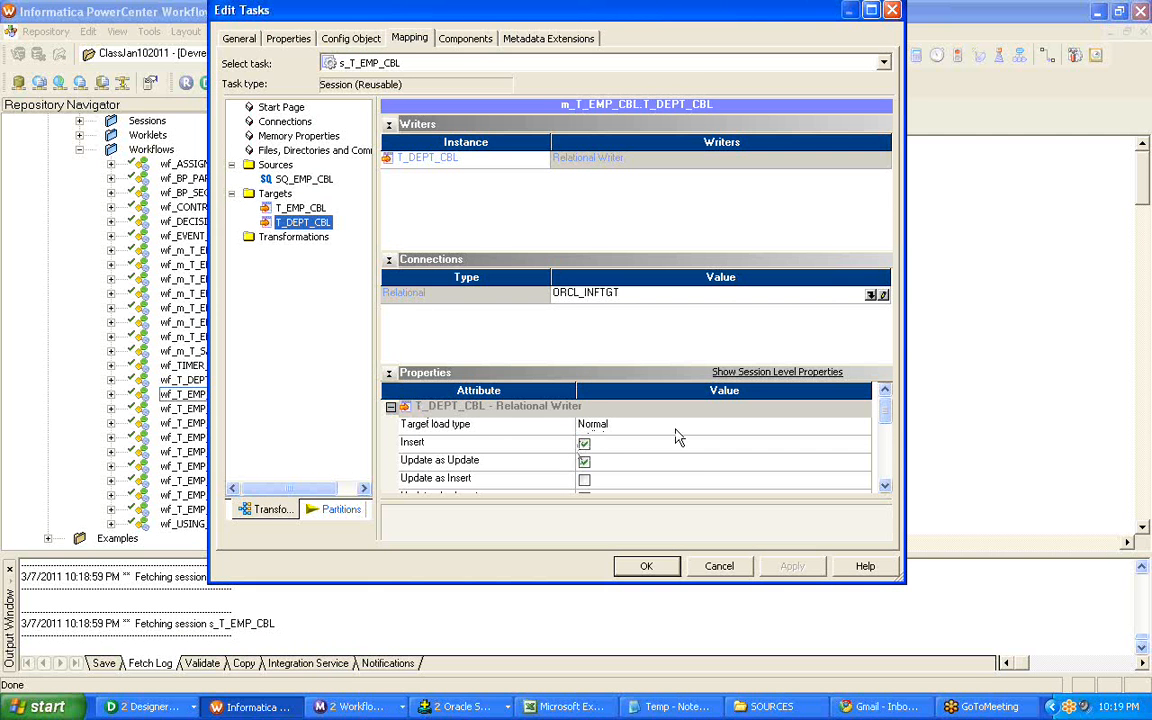
Set the target load type to Bulk for both T_EMP_CBL and T_DEPT_CBL and apply the session changes.
click(312, 207)
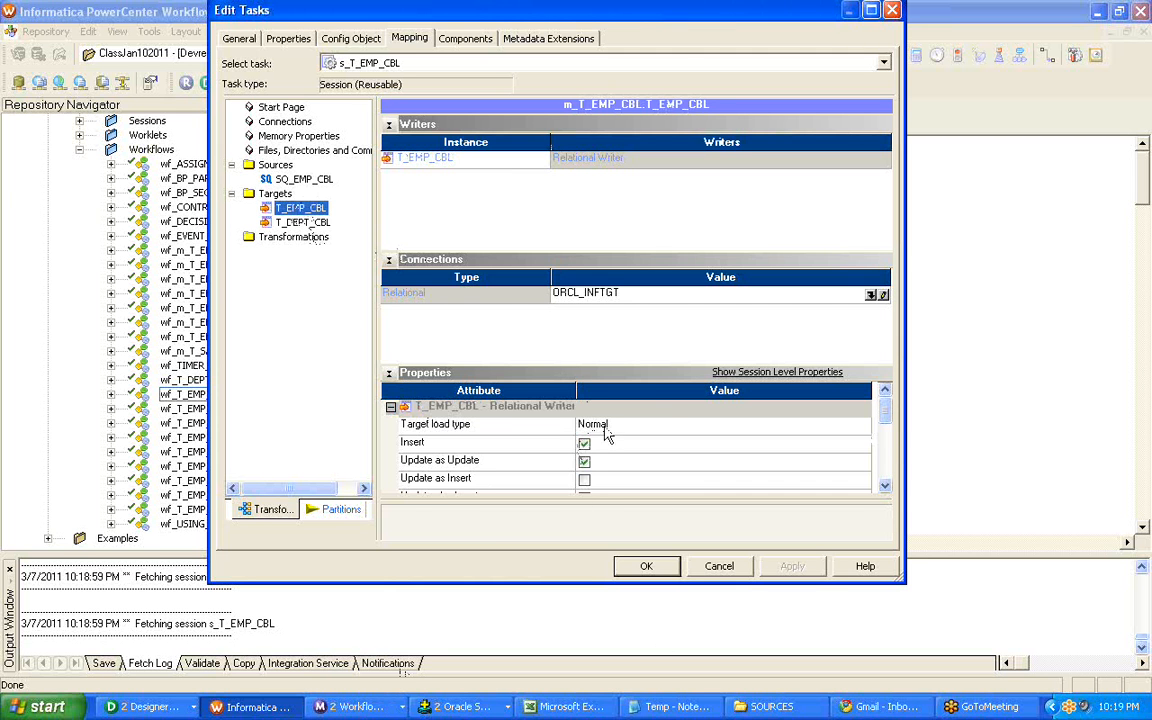
click(660, 425)
click(660, 425)
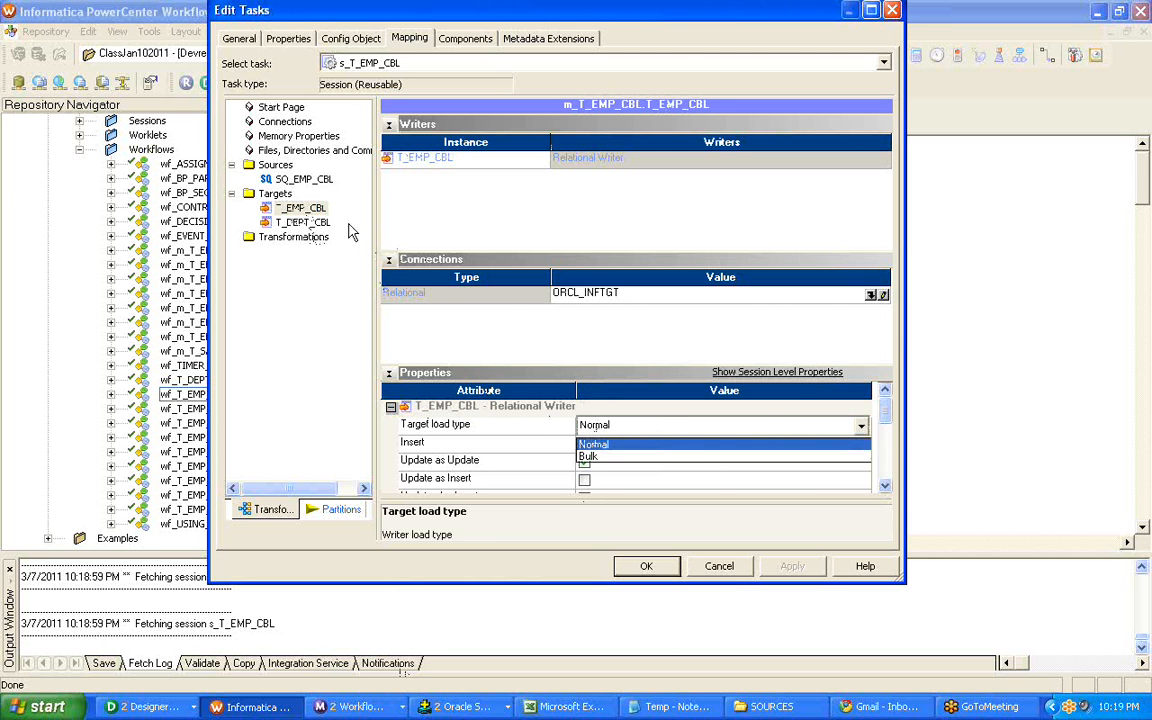
click(640, 457)
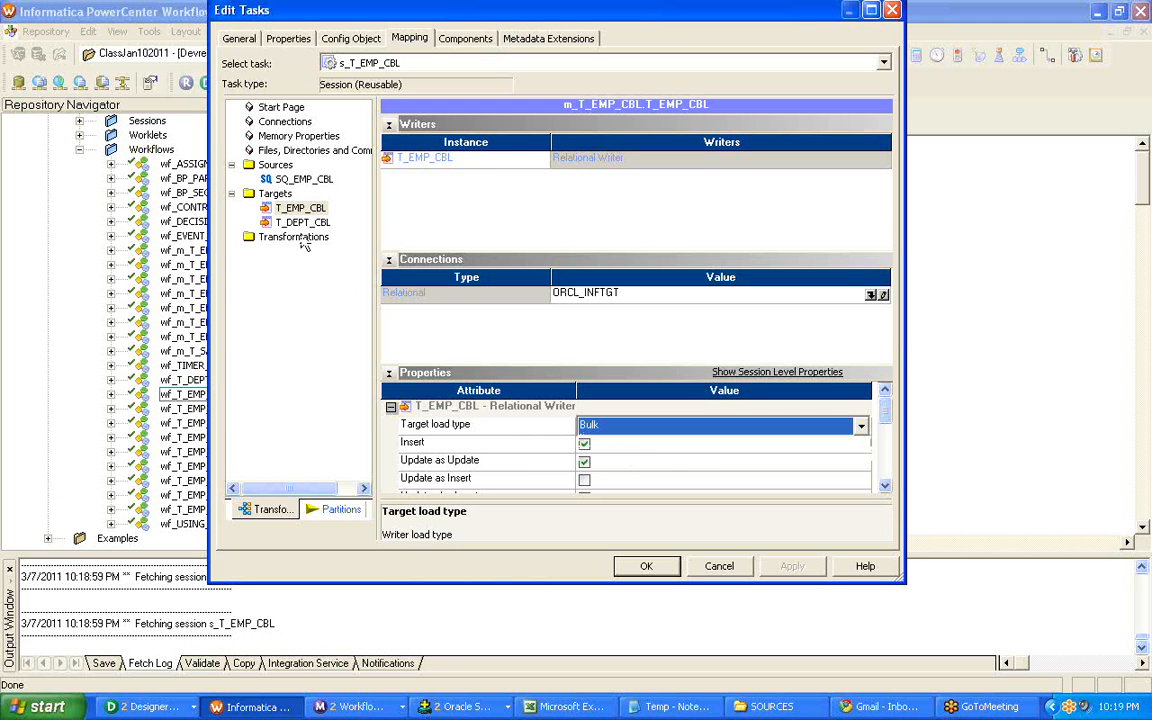
click(301, 222)
click(655, 425)
click(655, 425)
click(643, 457)
click(785, 566)
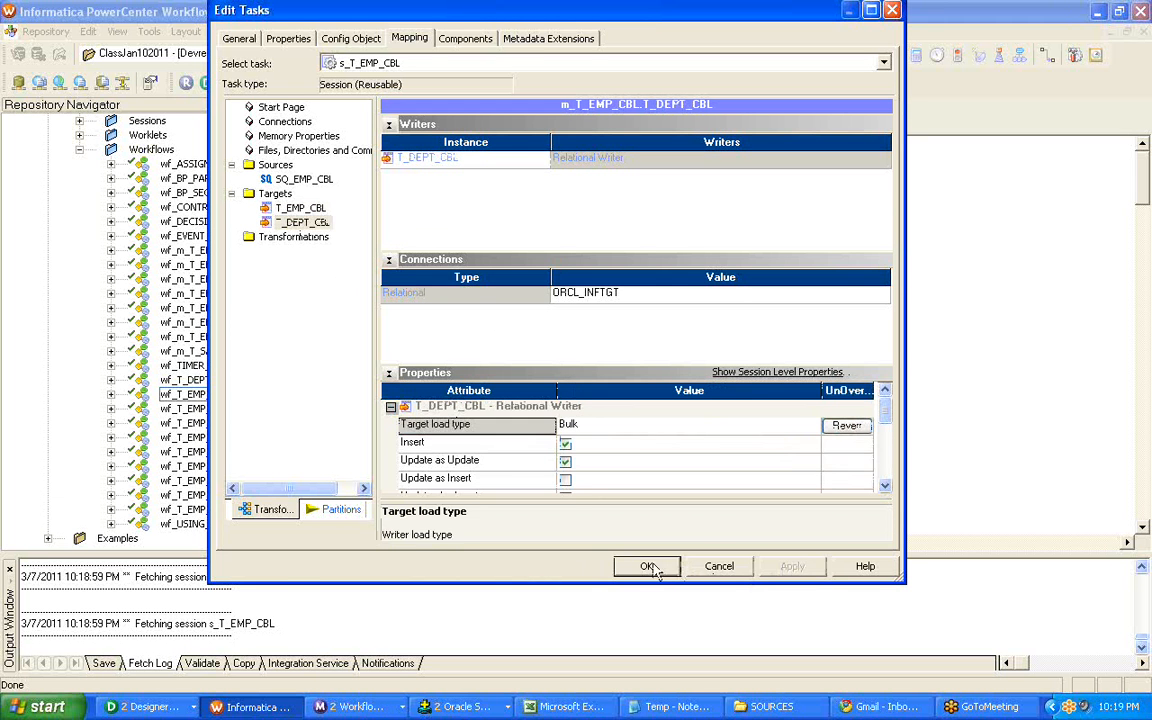
click(650, 566)
Save workflow wf_T_EMP_CBL and start it.
click(688, 358)
key(ctrl+s)
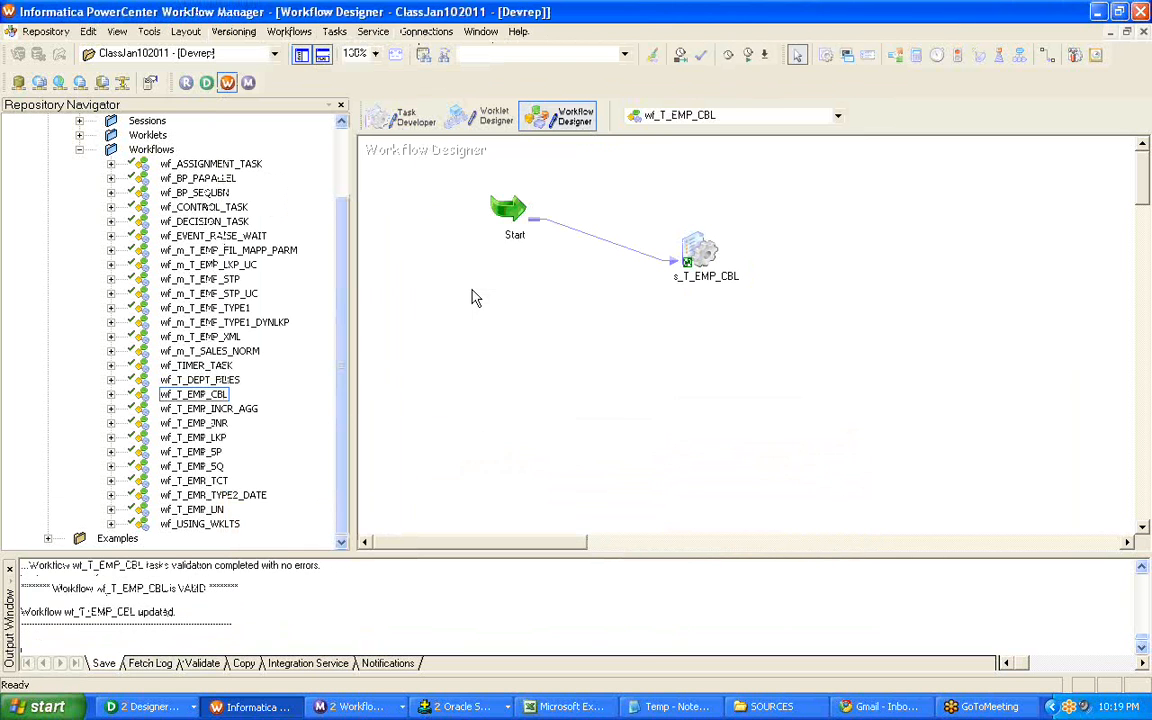
right_click(471, 294)
click(529, 471)
Close the log window of session s_T_EMP_TYPE2_DATE and the old Workflow Monitor, returning to Workflow Manager.
click(350, 706)
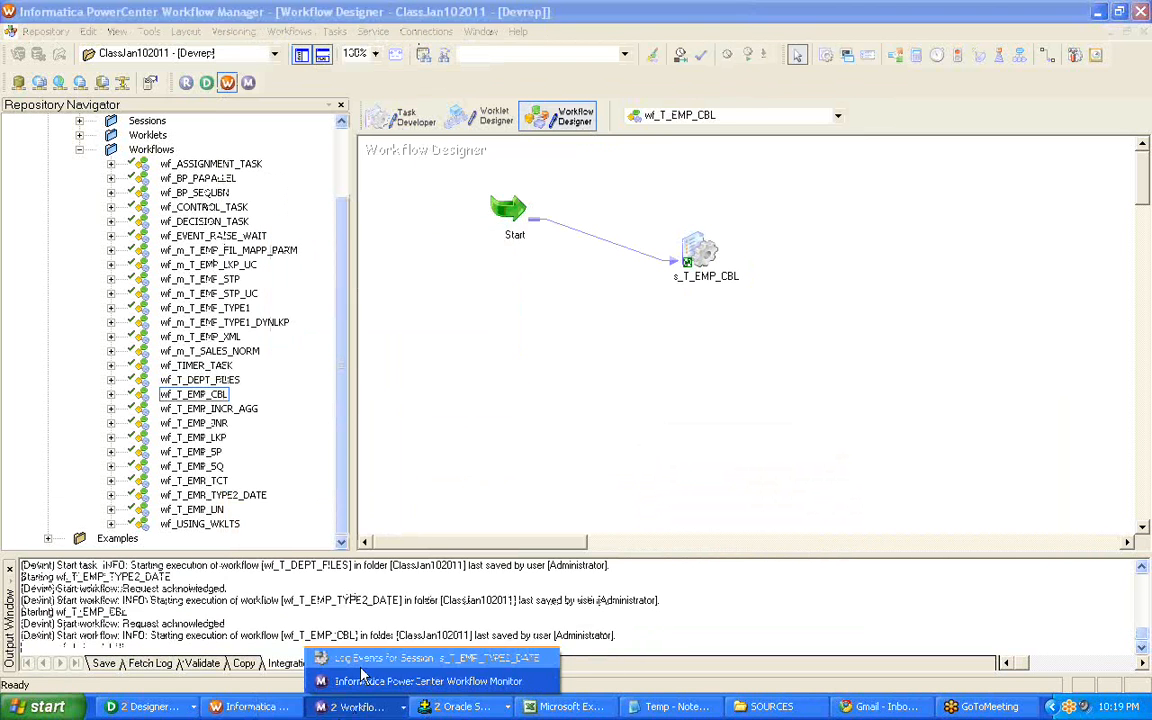
click(361, 665)
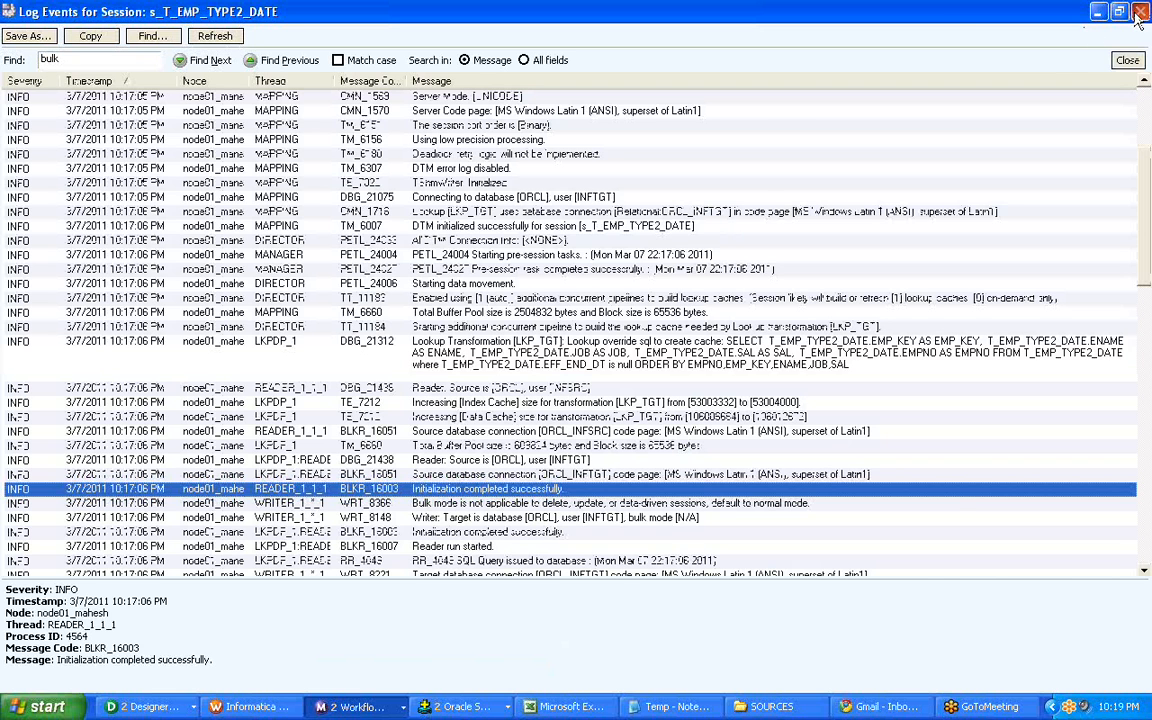
click(1020, 12)
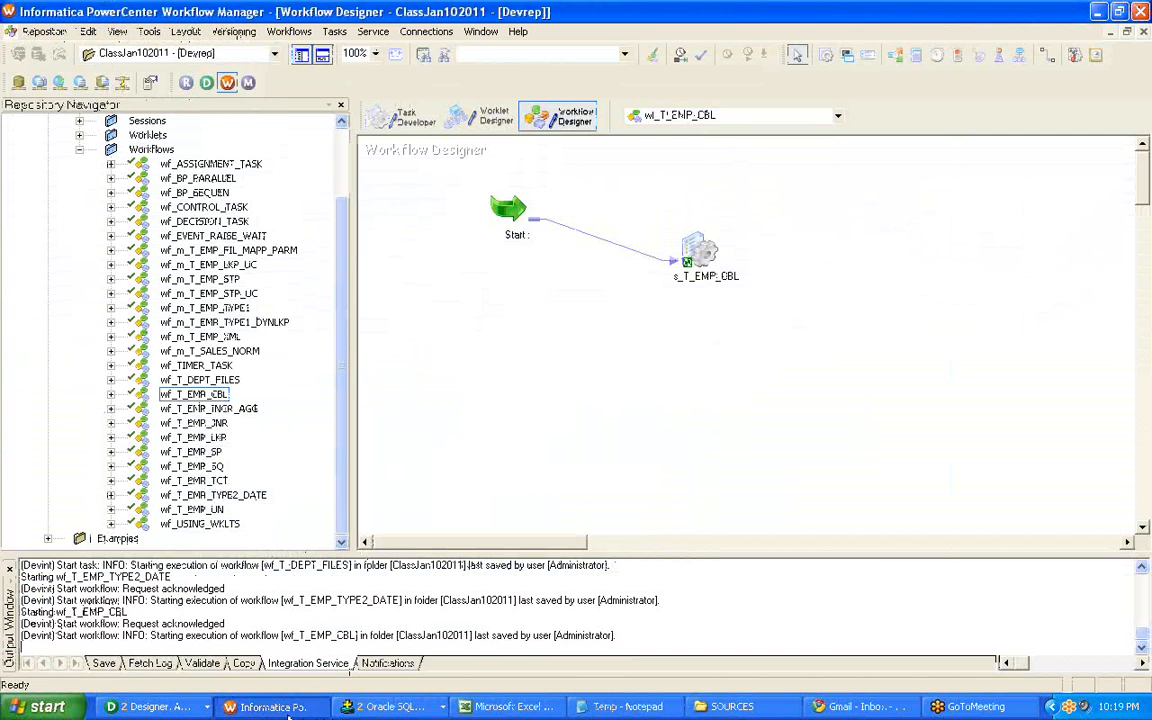
click(735, 230)
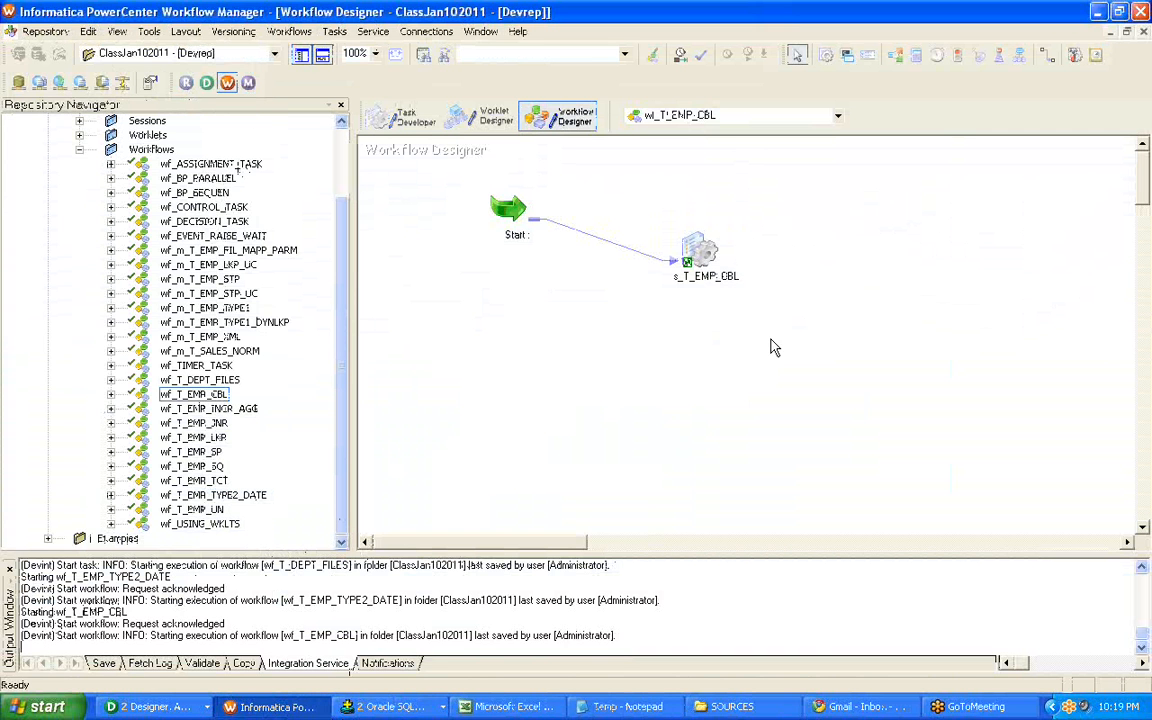
Launch Workflow Monitor, connect to the Devint integration service, and open folder ClassJan102011 with its workflow names fully readable.
click(246, 82)
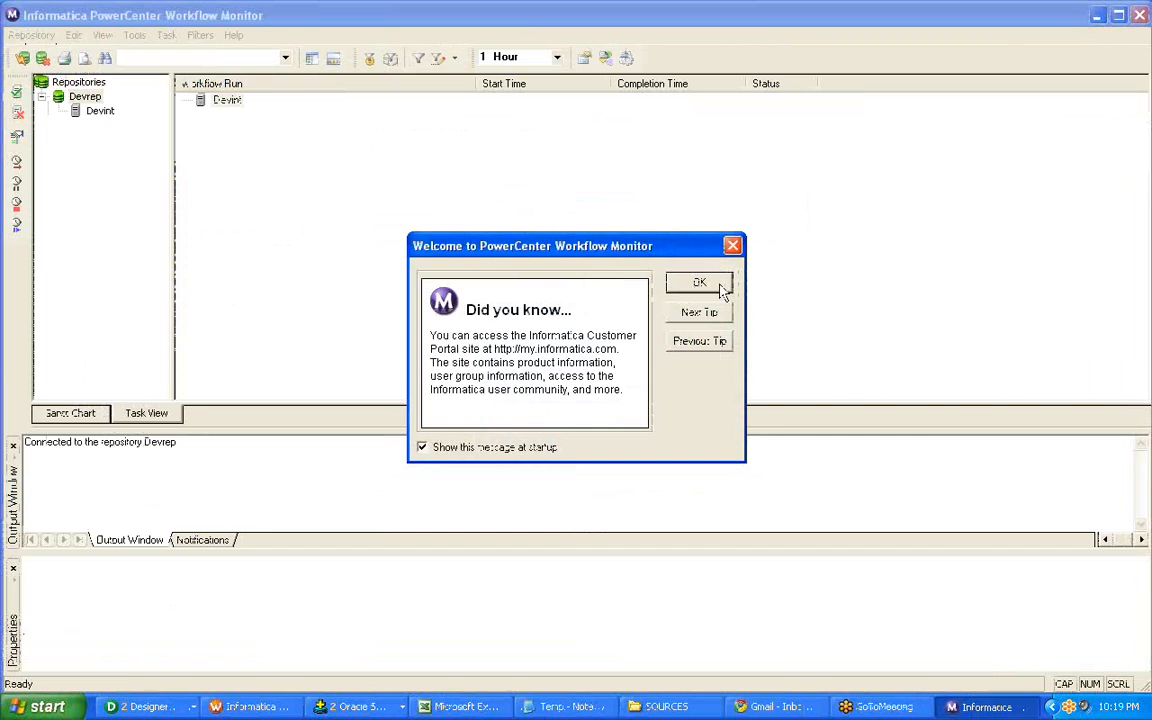
click(690, 281)
click(100, 111)
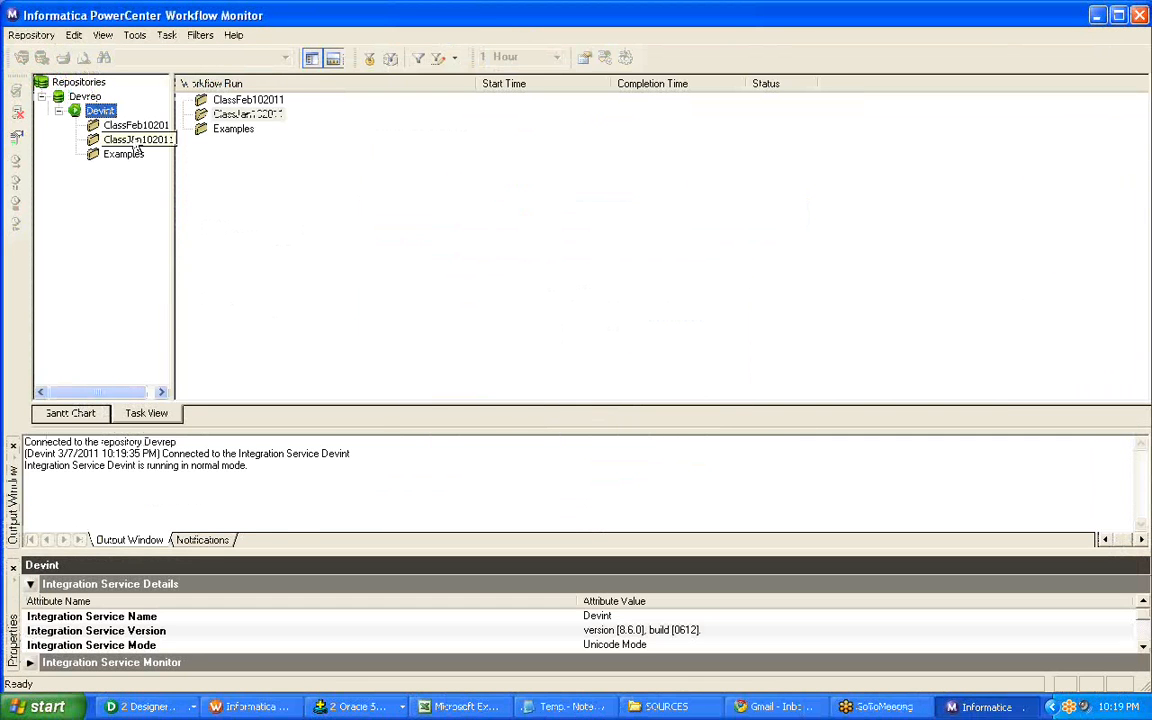
double_click(136, 139)
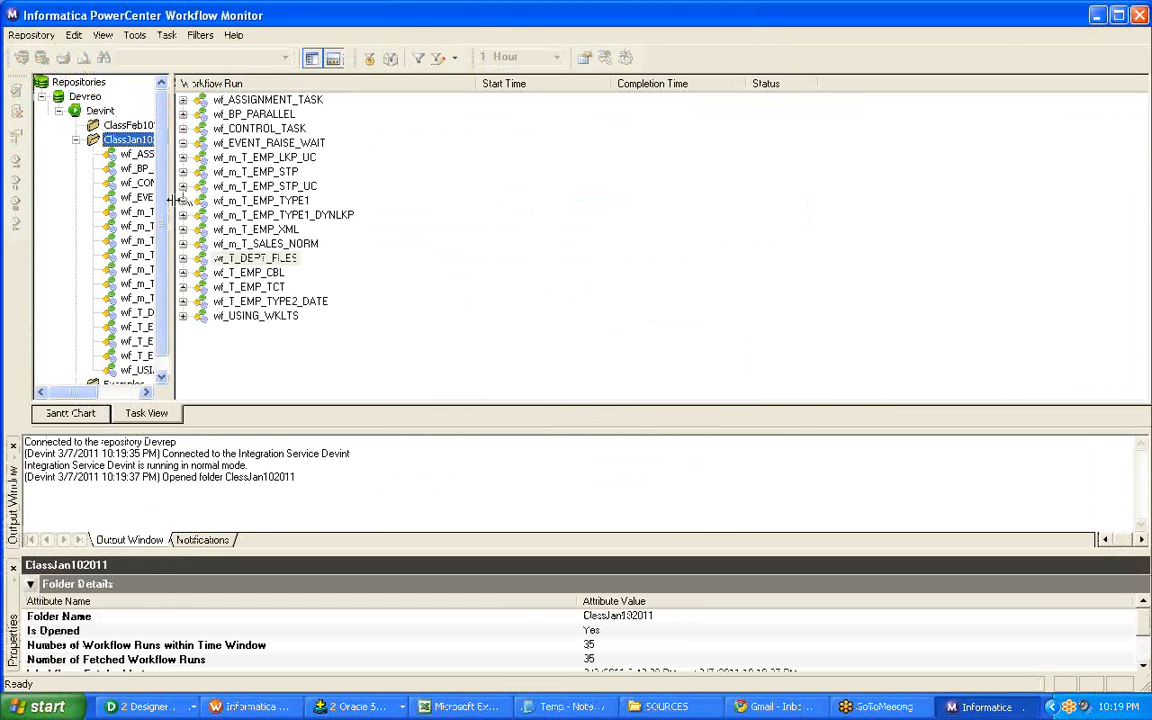
drag(311, 206, 313, 206)
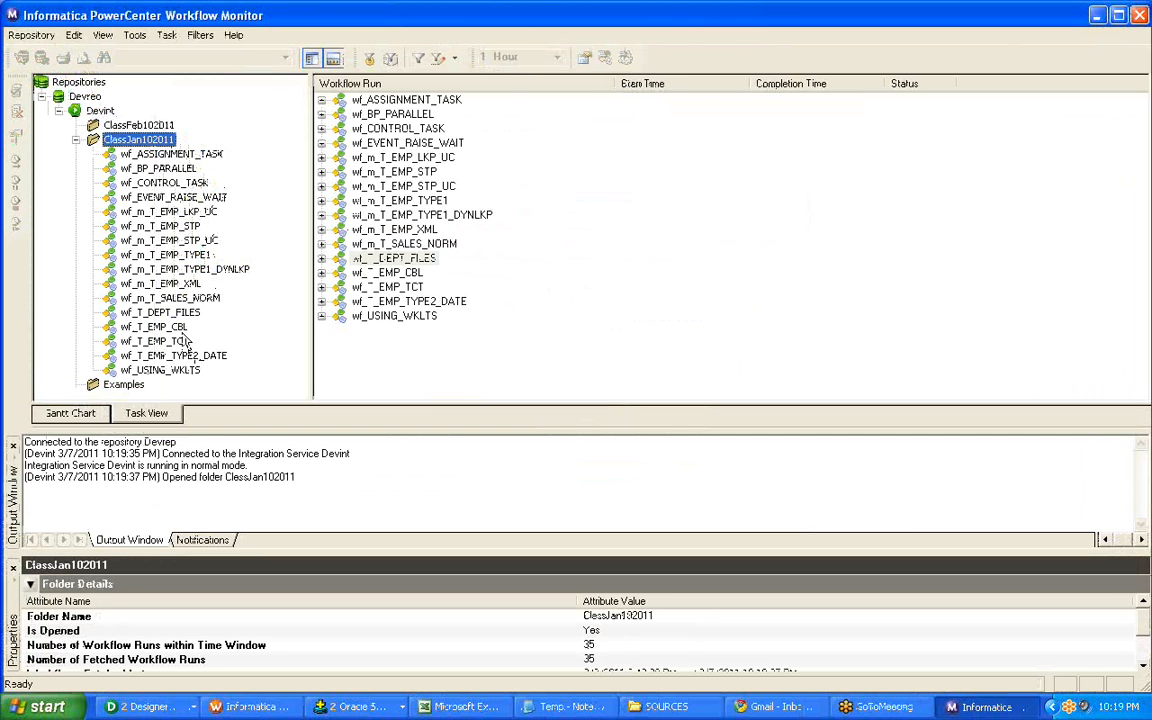
Open the wf_T_EMP_CBL run and examine the failure information of session s_T_EMP_CBL in an enlarged properties view.
click(154, 326)
double_click(378, 106)
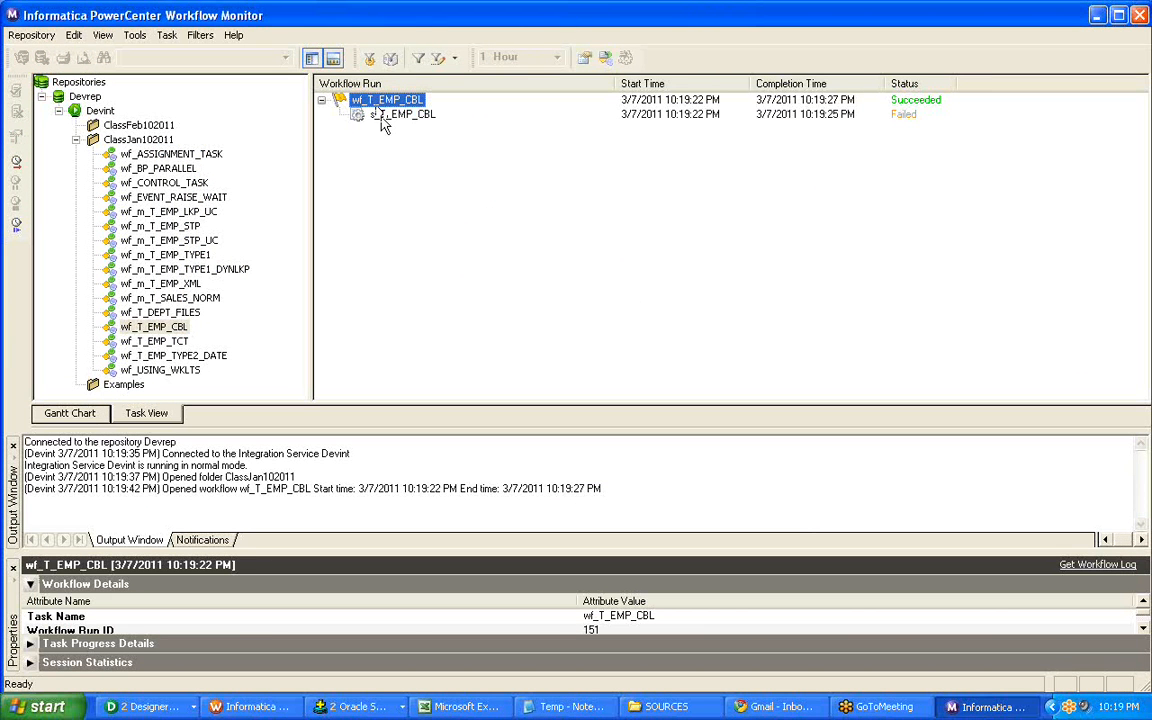
click(382, 117)
right_click(409, 122)
click(463, 316)
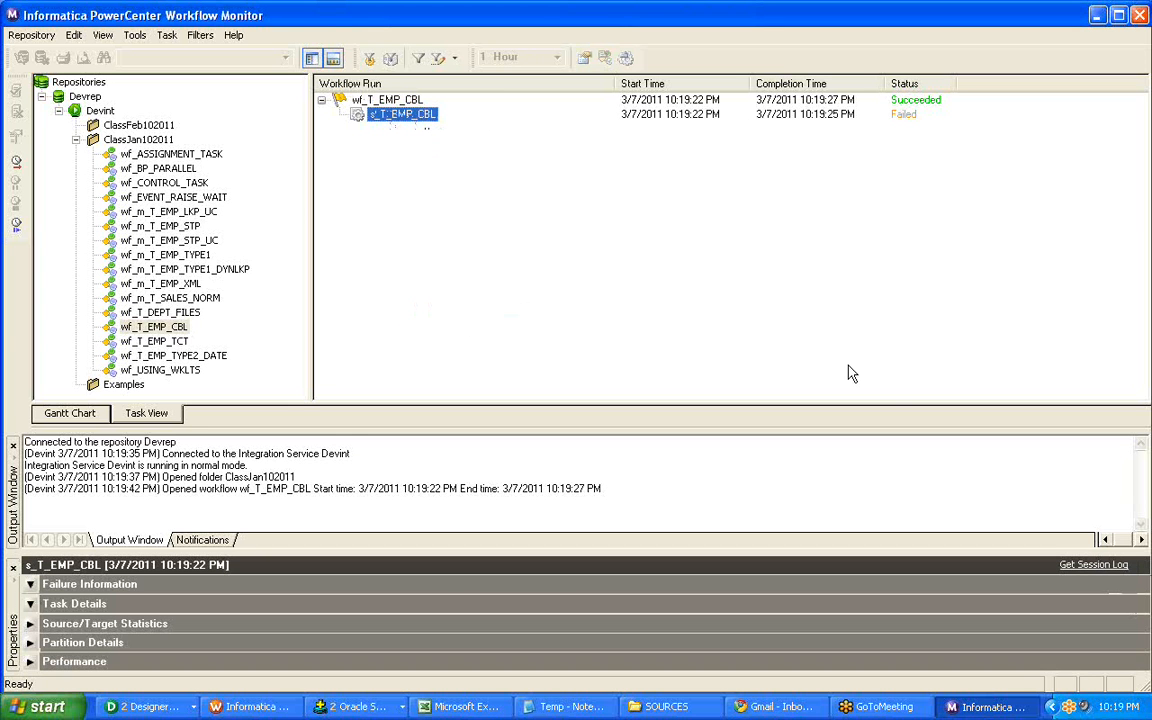
drag(16, 550, 405, 131)
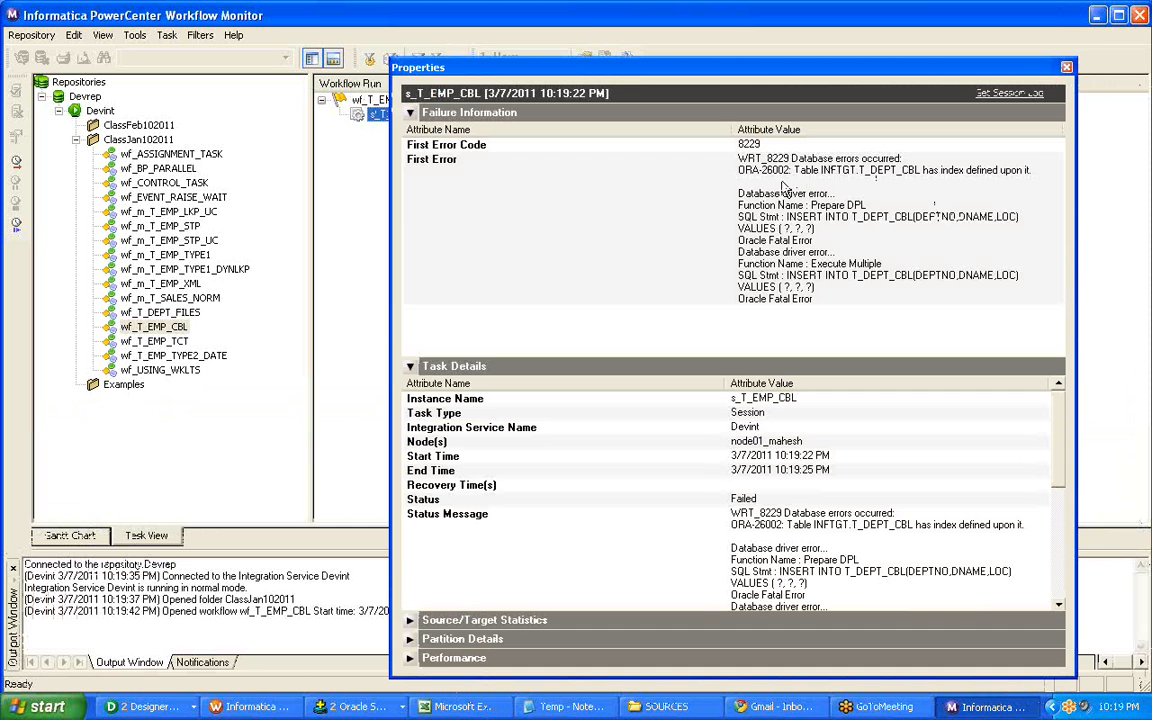
click(785, 190)
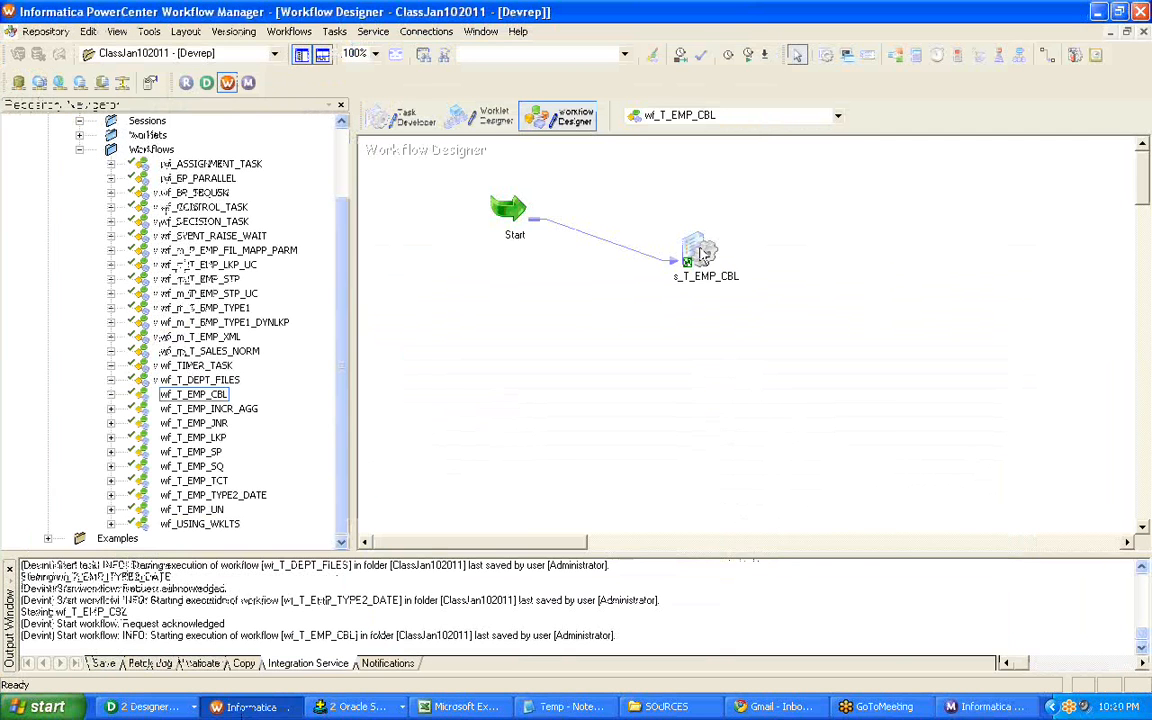
Switch to Workflow Manager, open session s_T_EMP_CBL for editing, and check the mapping properties of its targets T_DEPT_CBL and T_EMP_CBL.
right_click(703, 253)
click(740, 256)
click(409, 40)
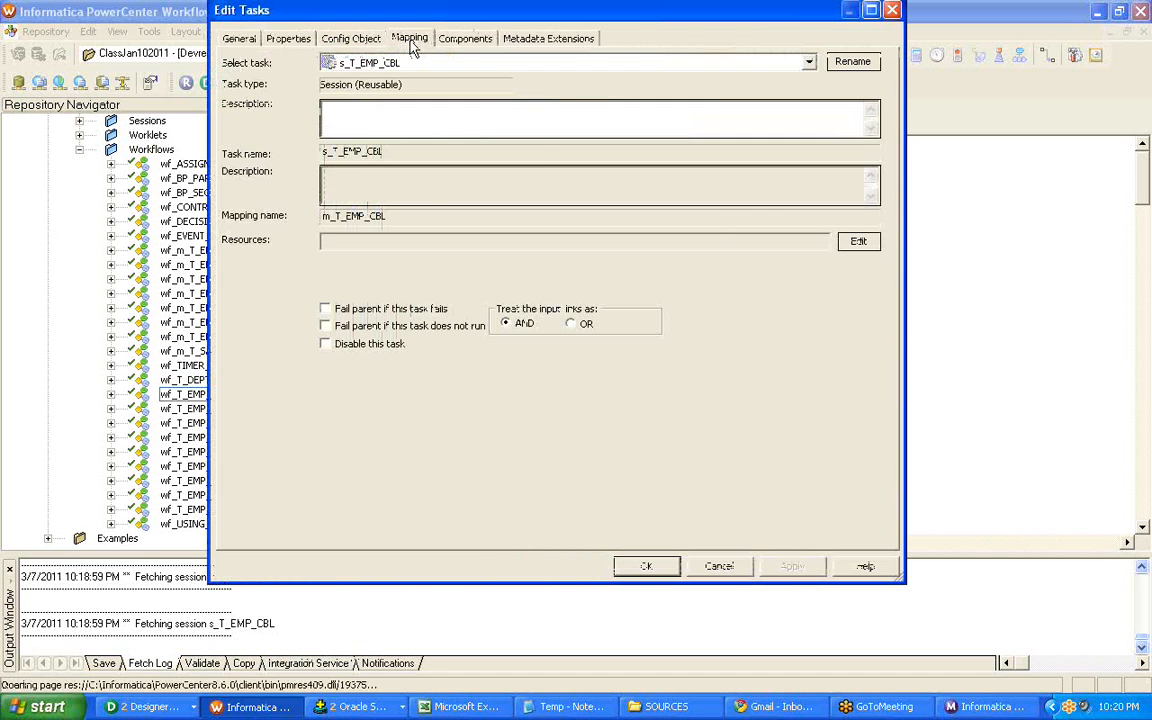
click(302, 222)
click(300, 208)
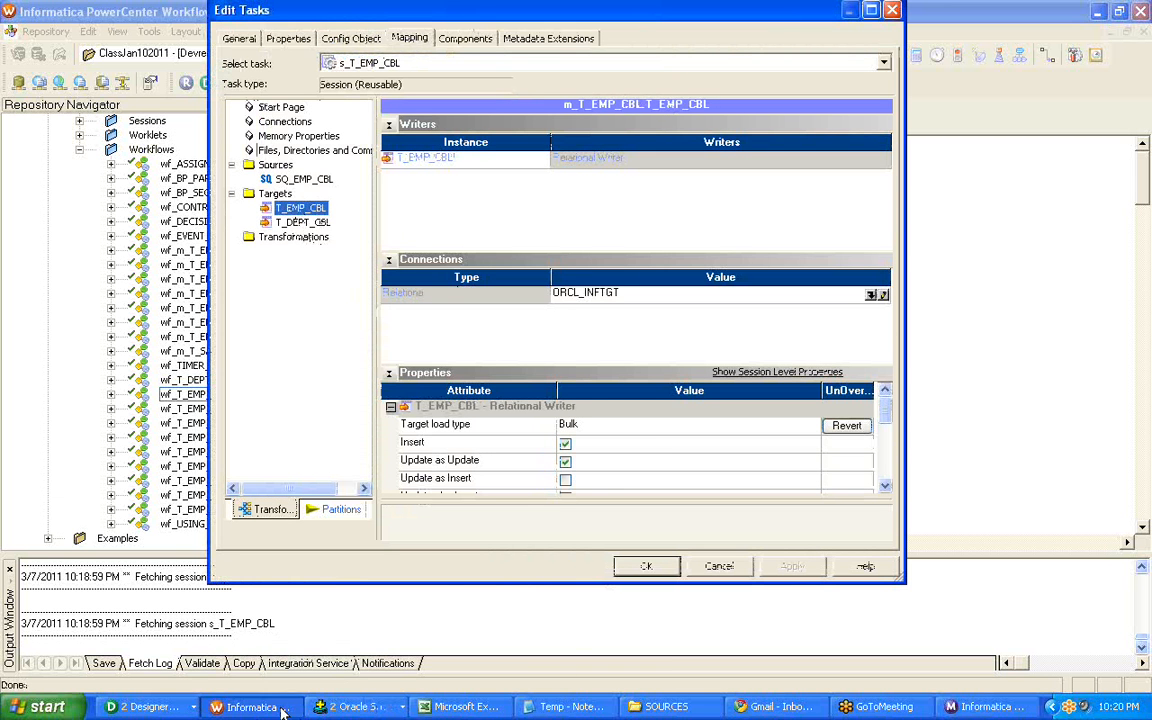
Switch to PowerCenter Designer, open the Target Designer, list the ClassJan102011 targets, and clear the workspace.
click(141, 709)
click(130, 704)
click(129, 702)
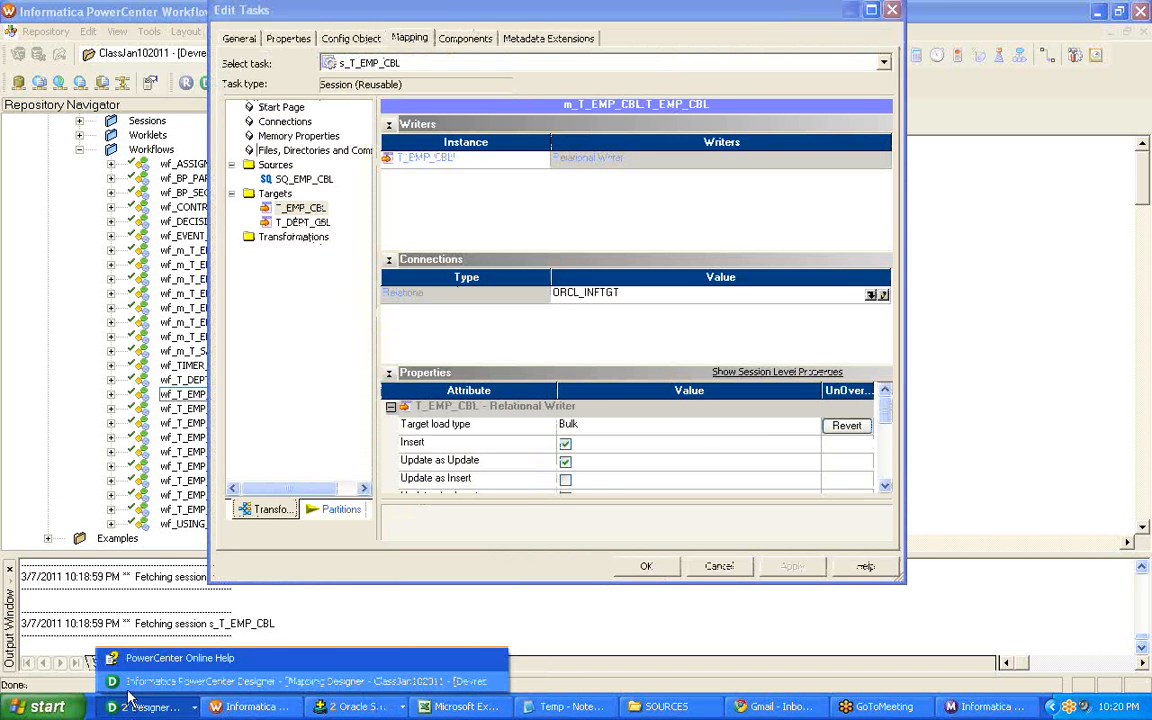
click(128, 690)
click(389, 113)
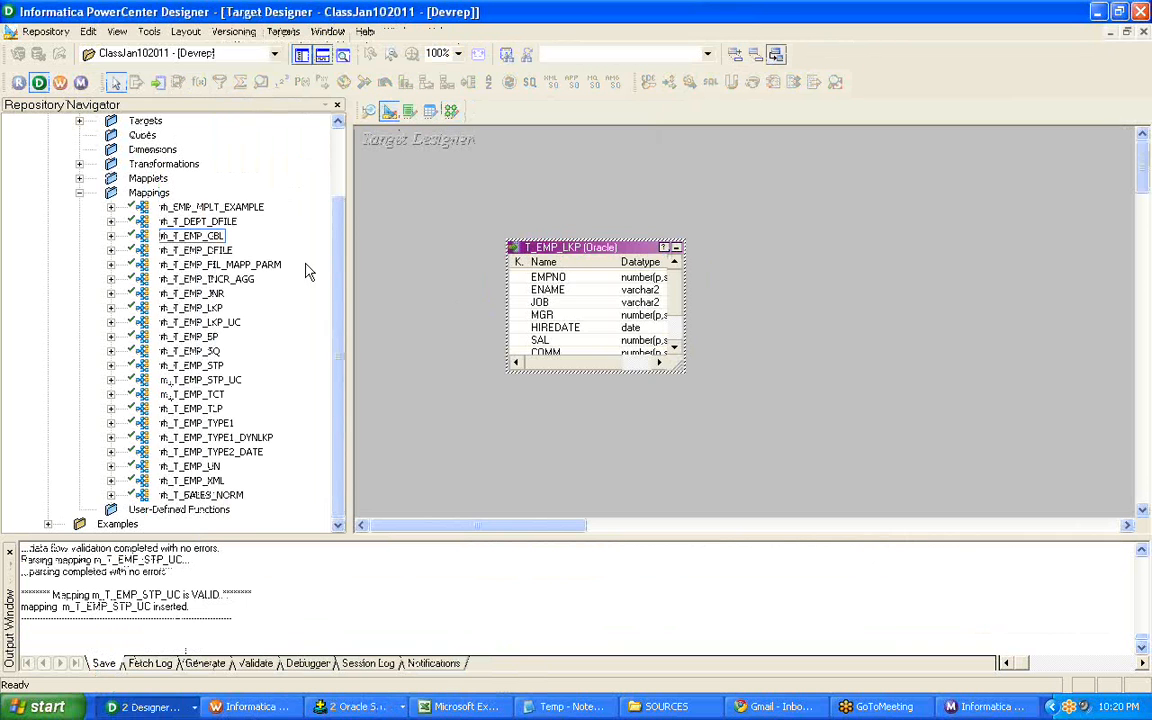
scroll(335, 268, up, 2)
double_click(145, 207)
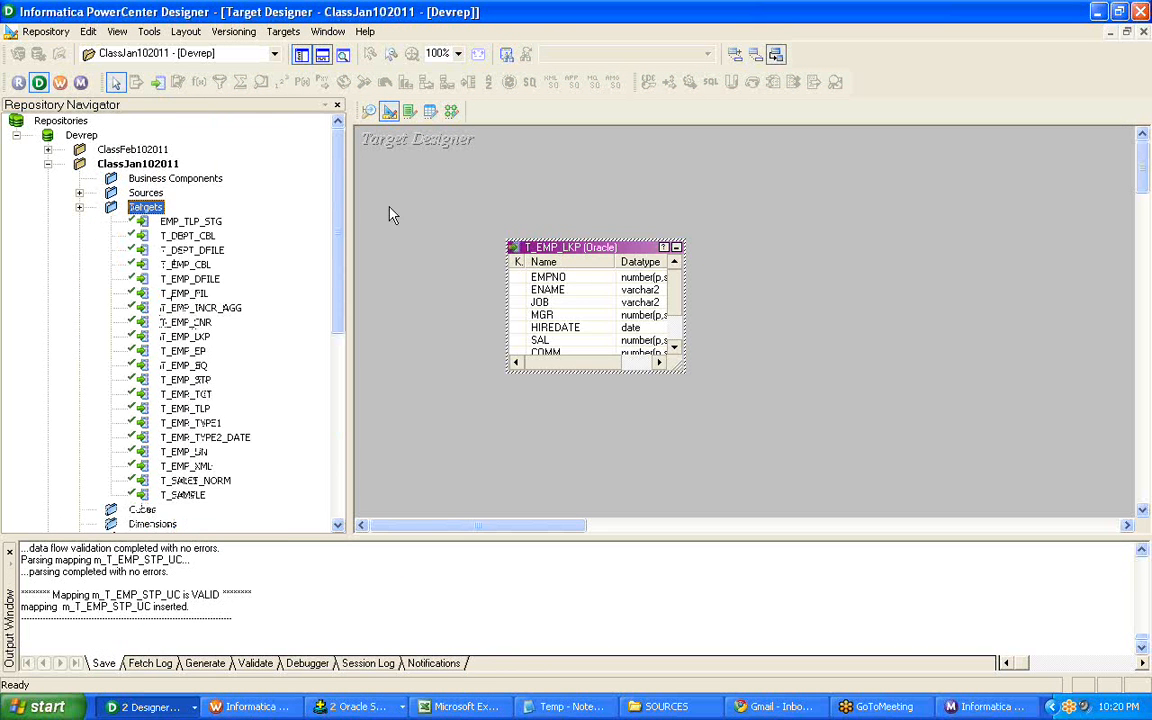
right_click(507, 183)
click(540, 207)
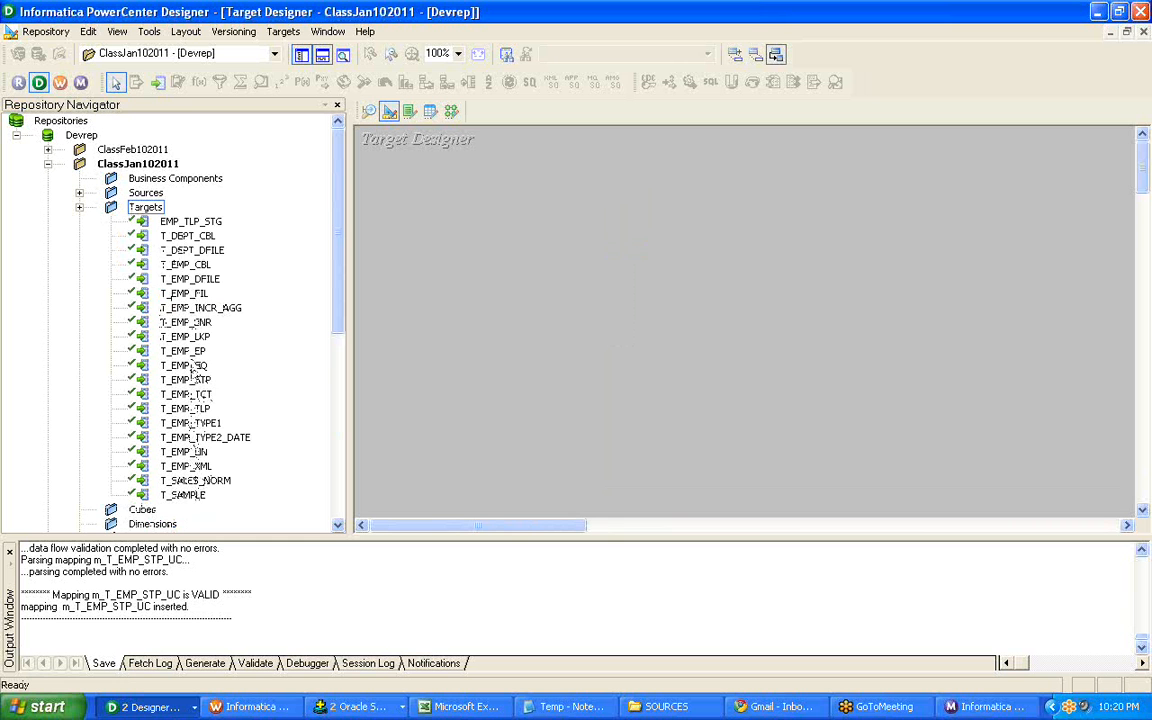
Open target T_EMP_CBL in the Target Designer and enlarge its table so all columns down to DEPTNO show.
click(185, 250)
right_click(185, 250)
right_click(188, 265)
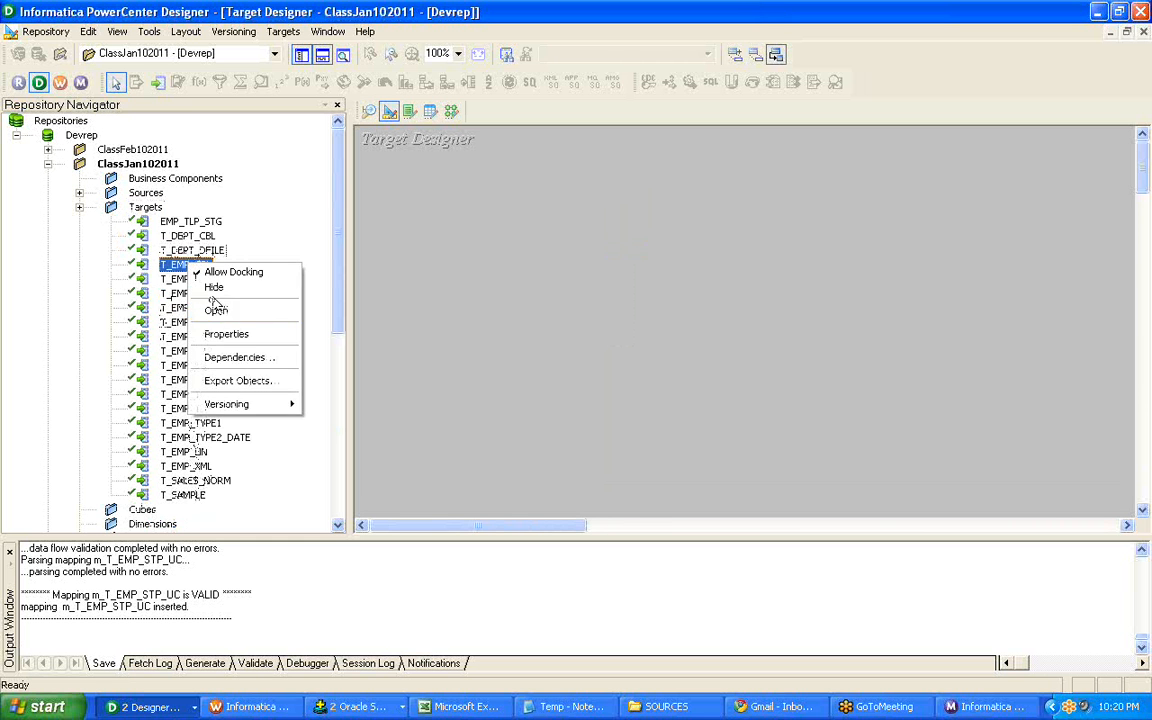
click(216, 310)
drag(557, 229, 649, 195)
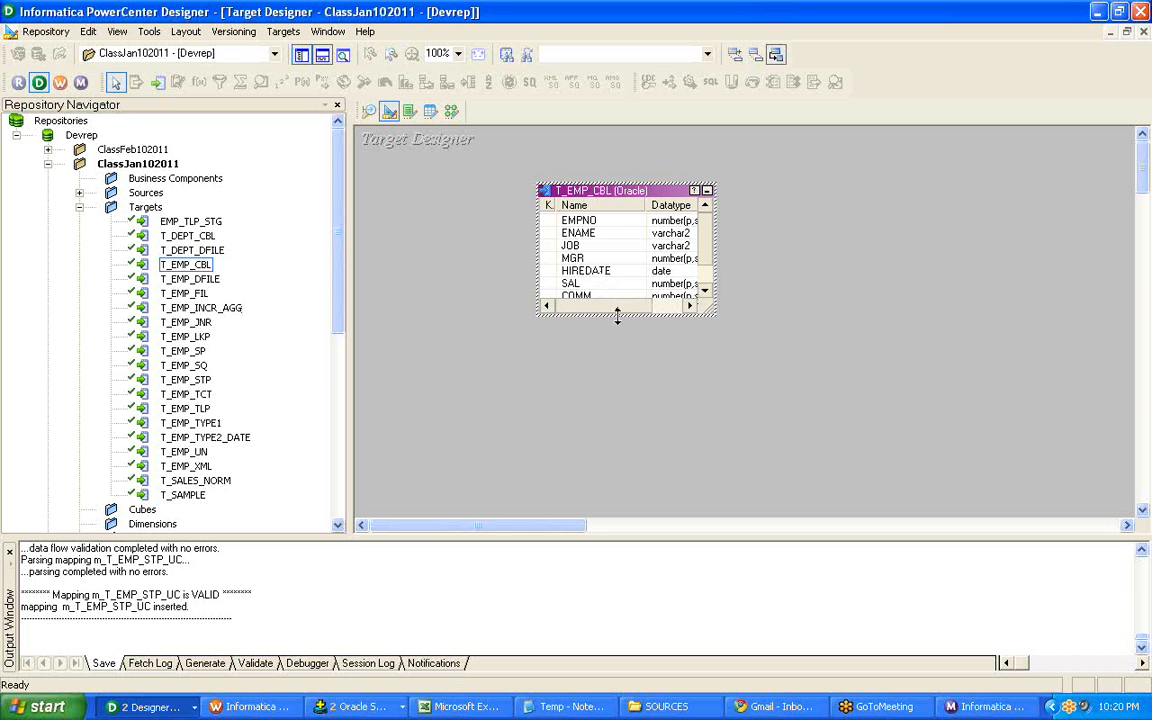
drag(617, 316, 620, 422)
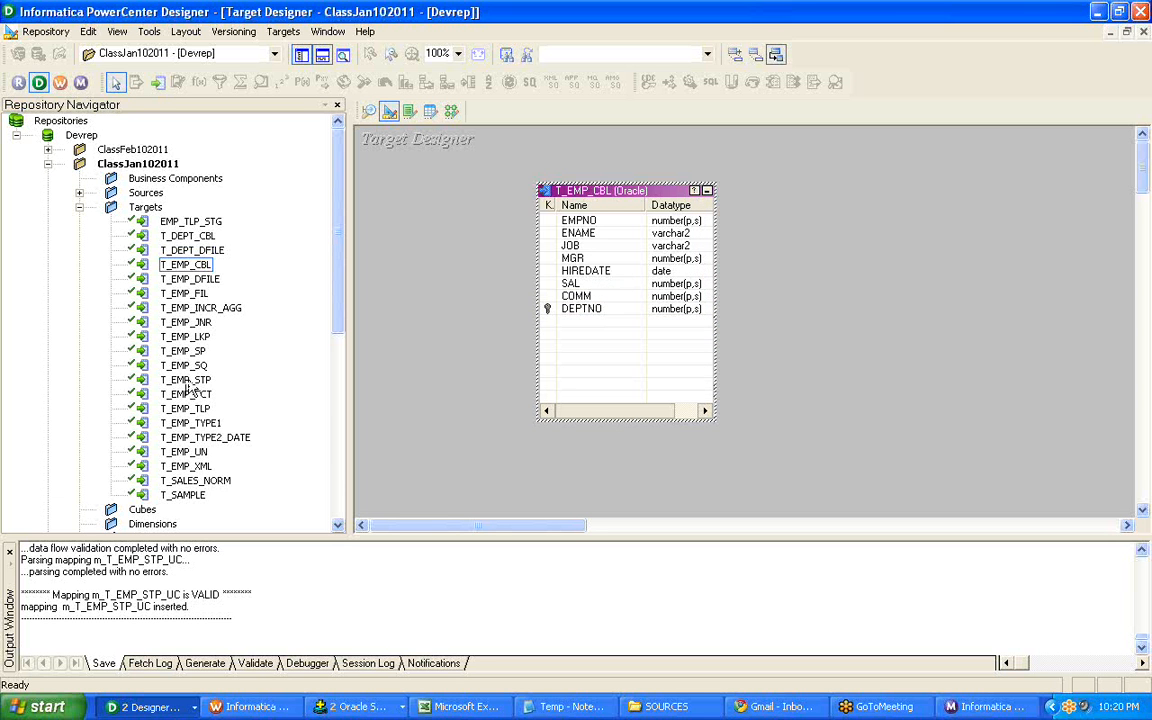
Open target T_DEPT_CBL, place it to the upper right of T_EMP_CBL, and select its DEPTNO column.
right_click(195, 237)
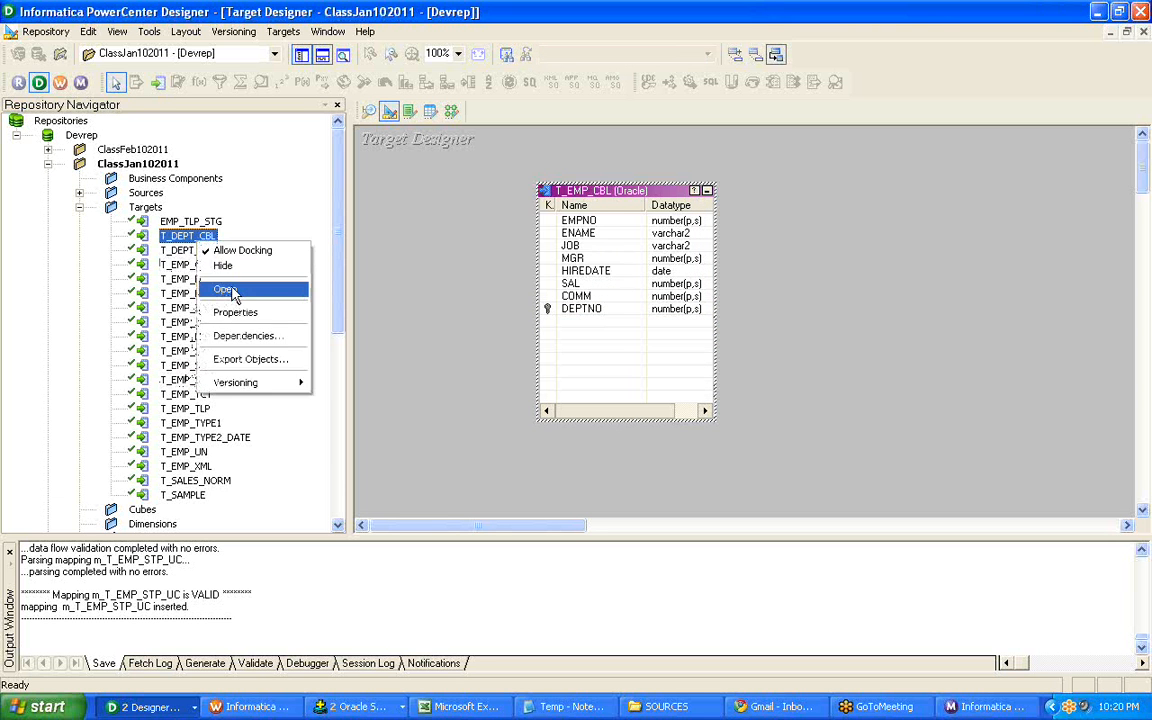
click(228, 290)
drag(520, 230, 993, 126)
click(977, 166)
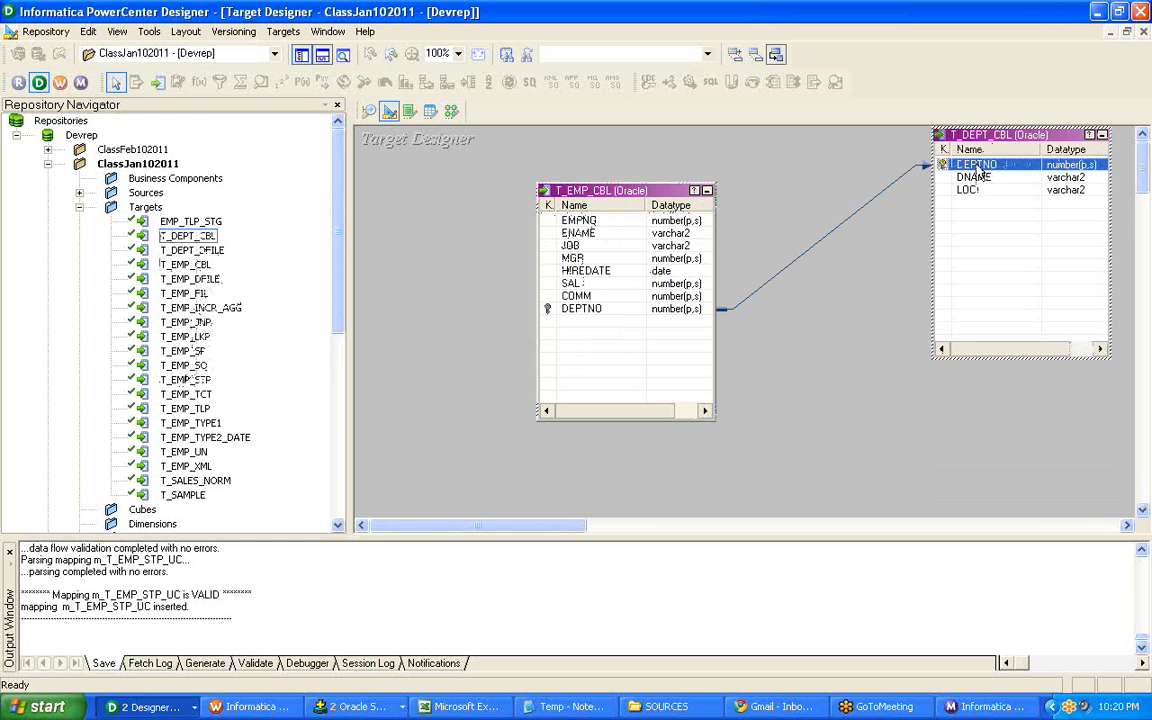
Close the s_T_EMP_CBL session editor in Workflow Manager and review the session's First Error entry in Workflow Monitor.
click(250, 706)
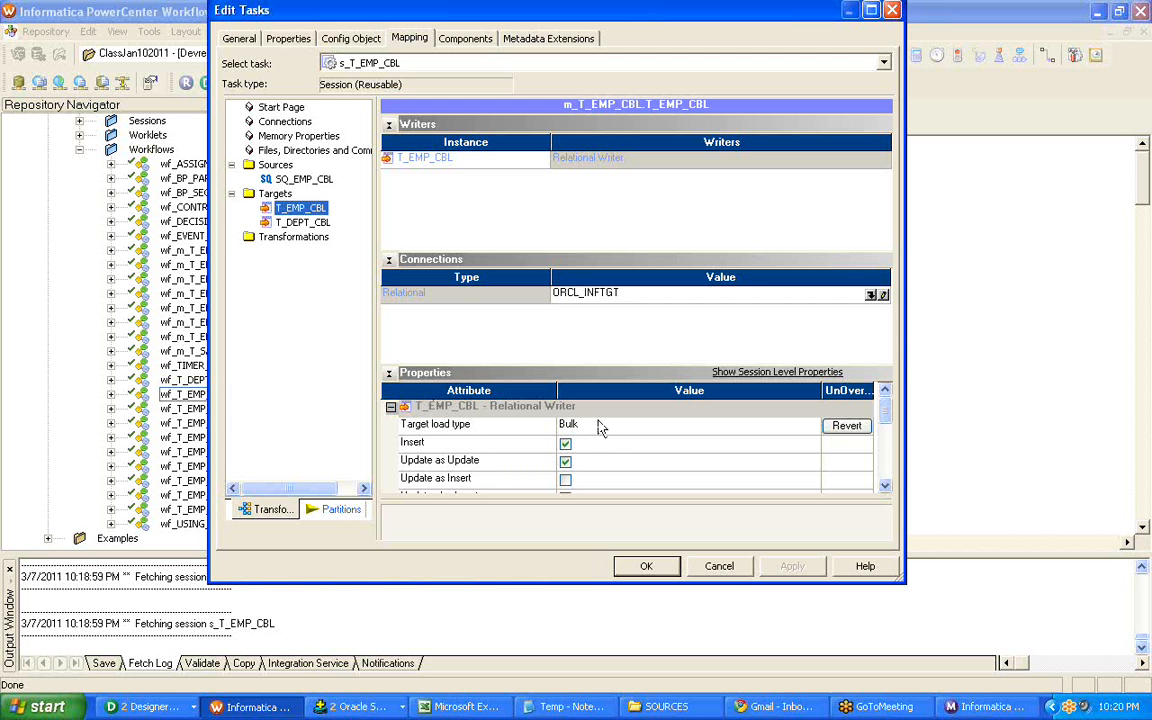
click(646, 566)
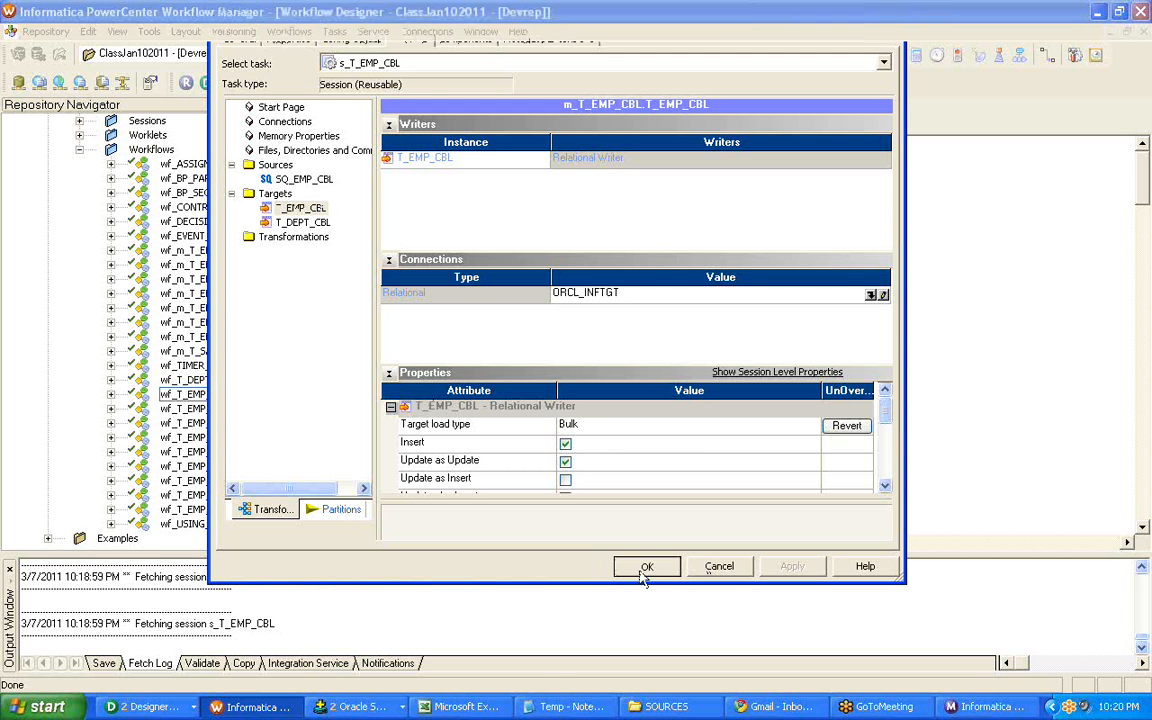
click(1003, 710)
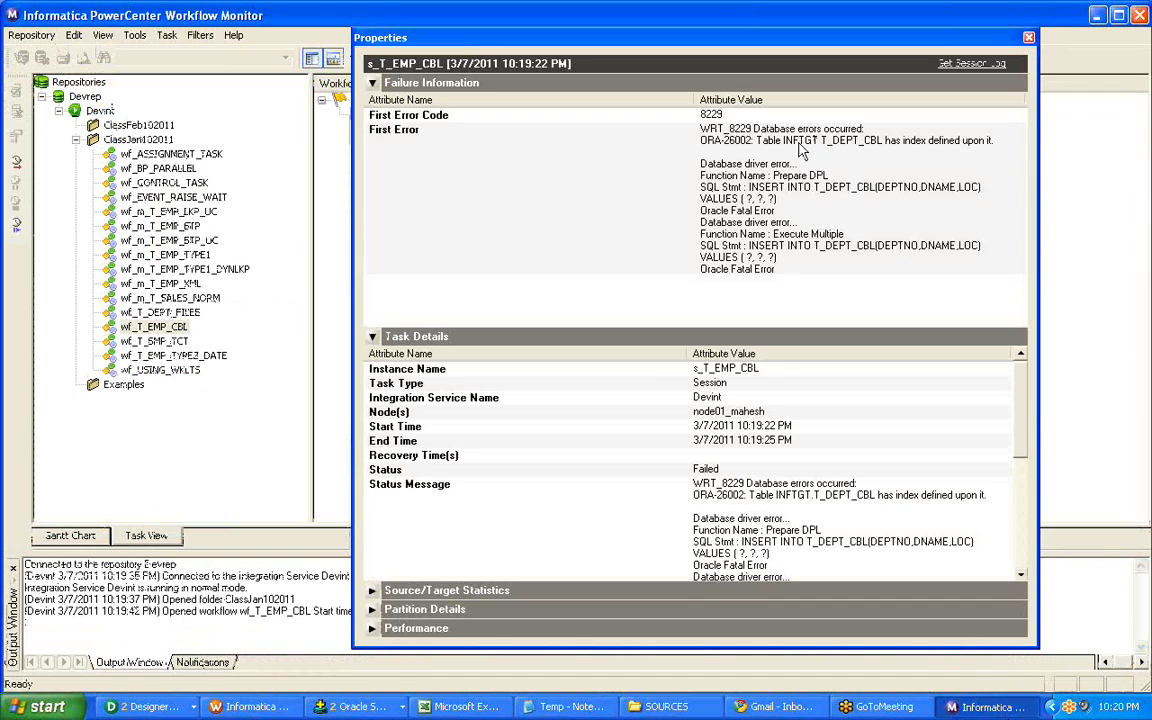
click(800, 147)
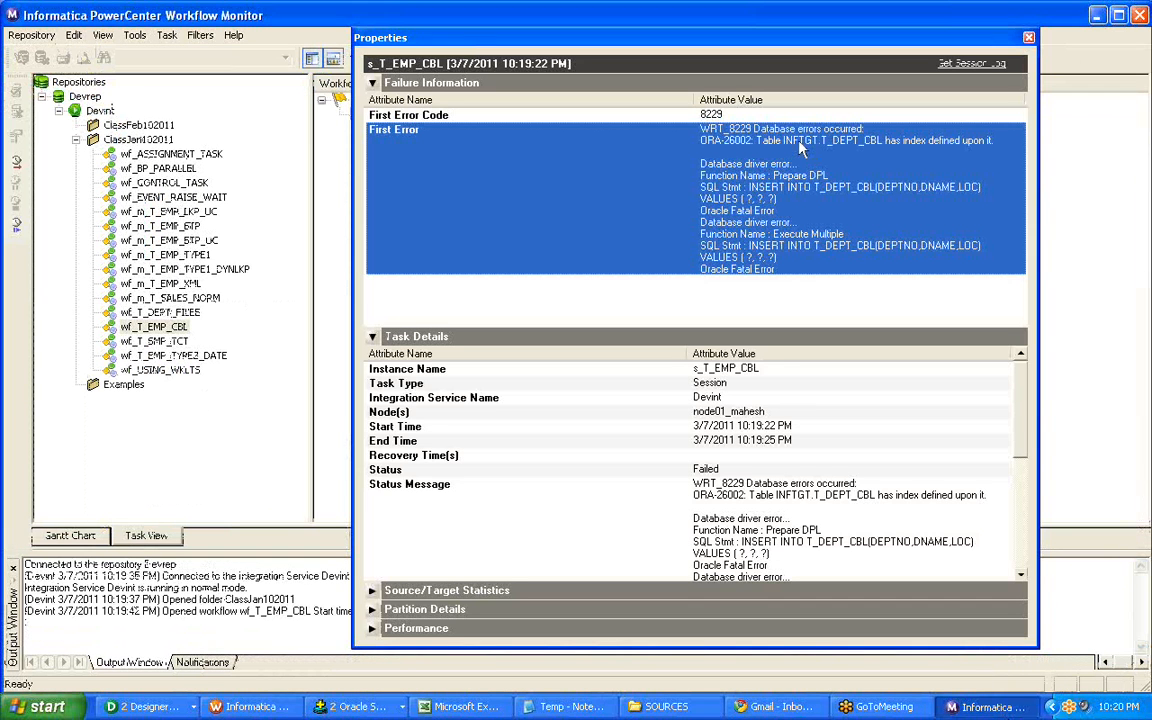
Reopen session s_T_EMP_CBL in Workflow Manager and set the target load type of T_EMP_CBL to Normal.
click(255, 708)
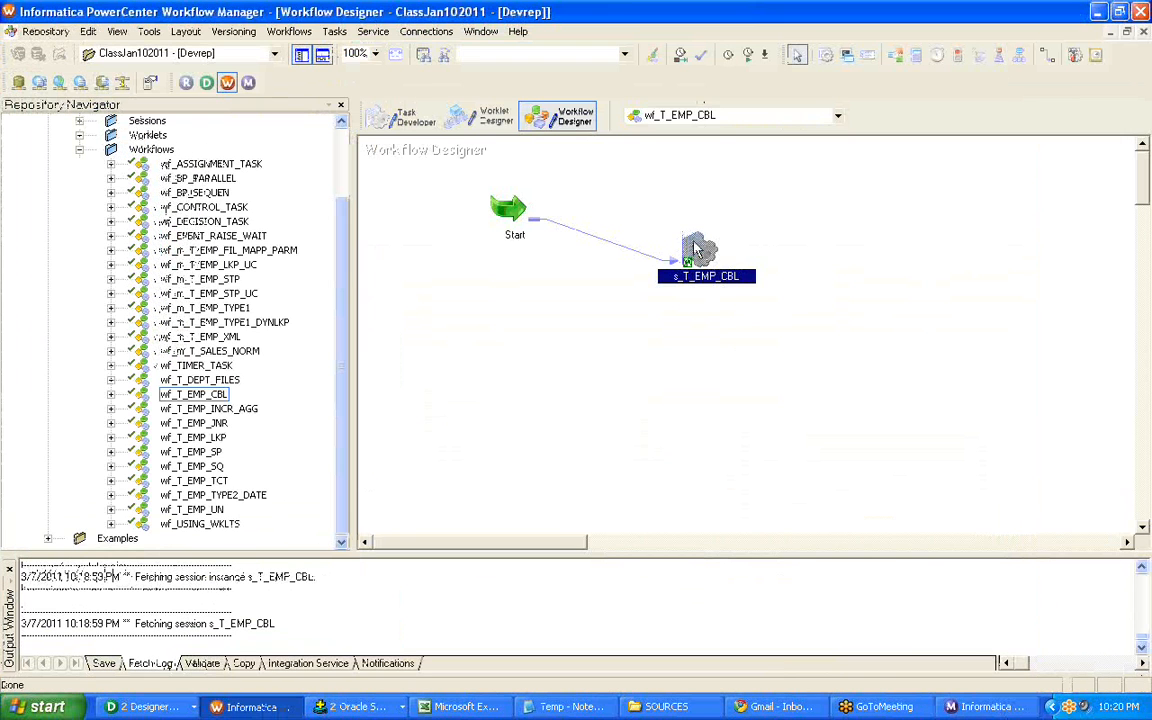
right_click(690, 245)
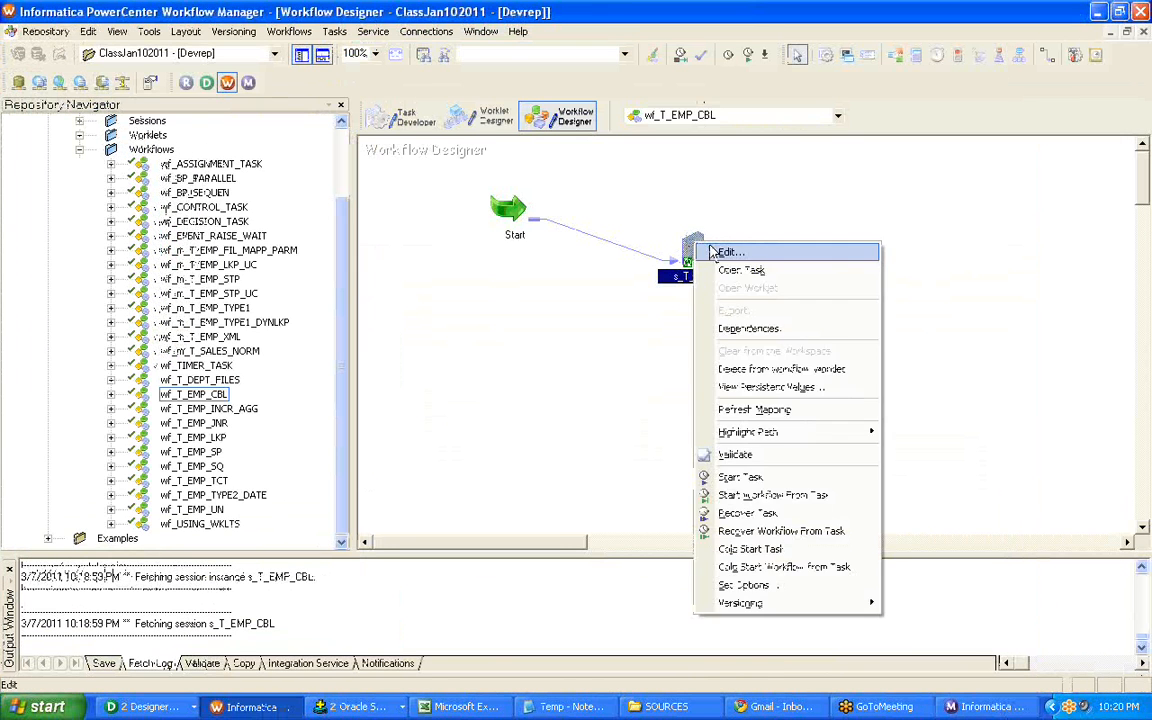
click(715, 248)
click(409, 38)
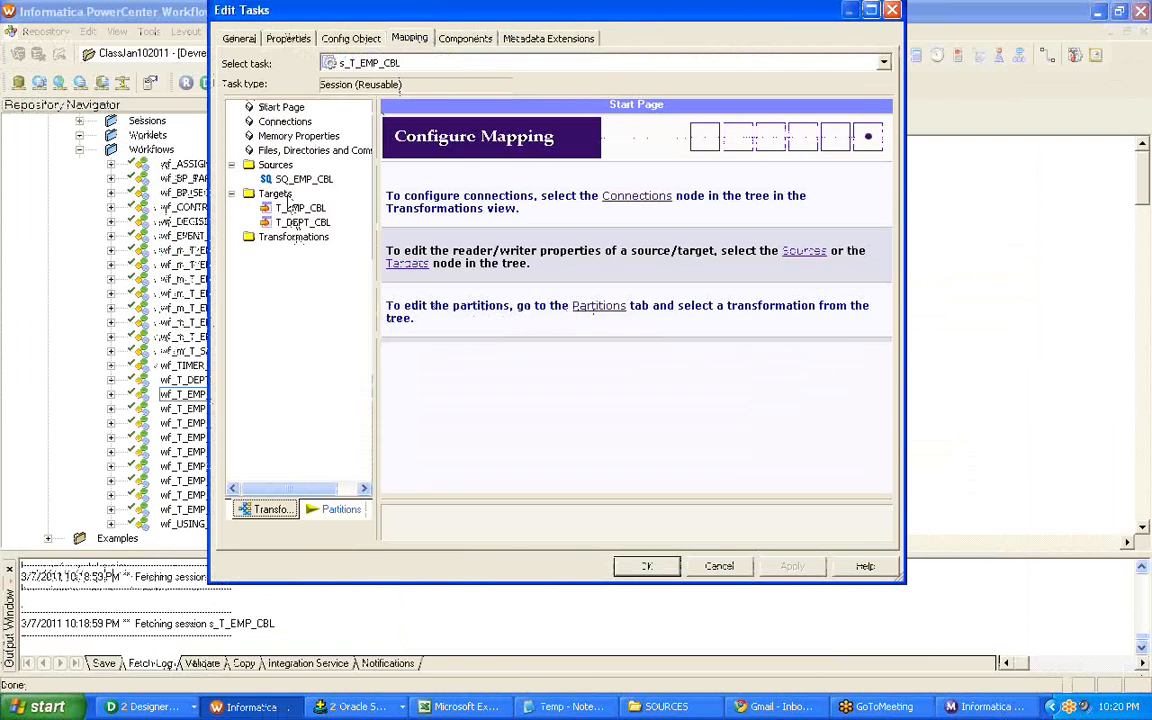
click(291, 222)
click(295, 209)
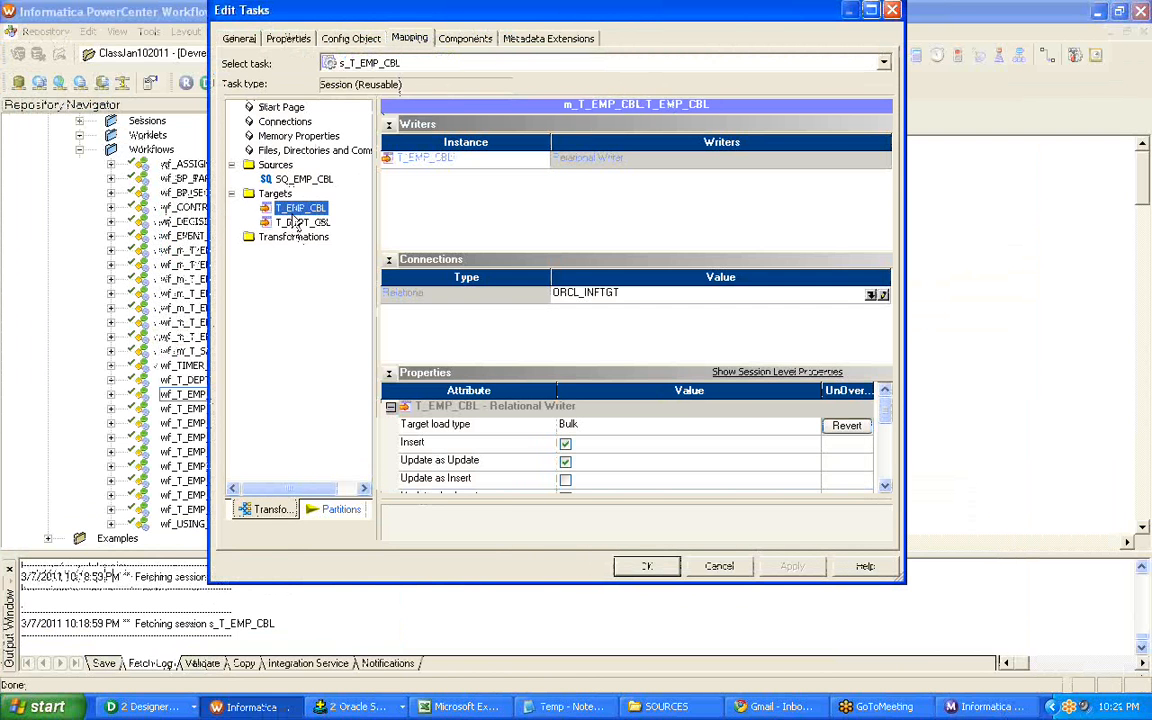
click(728, 425)
click(740, 425)
click(620, 441)
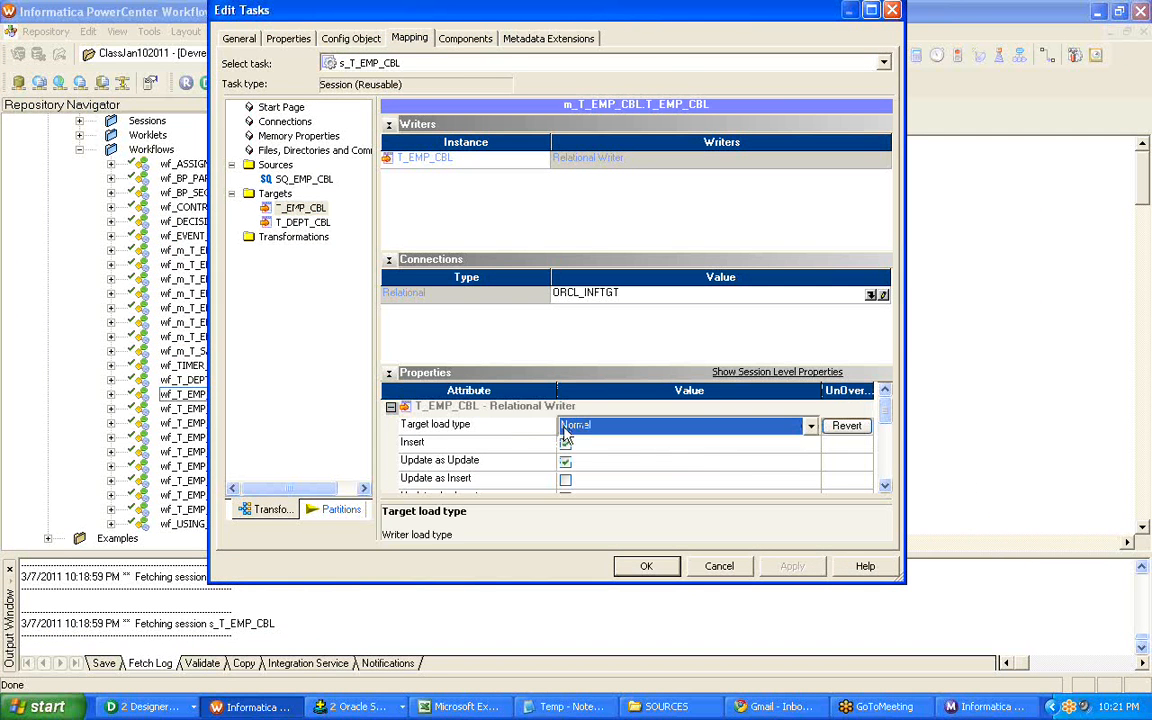
Set the target load type of T_DEPT_CBL to Normal and apply the session changes.
click(301, 222)
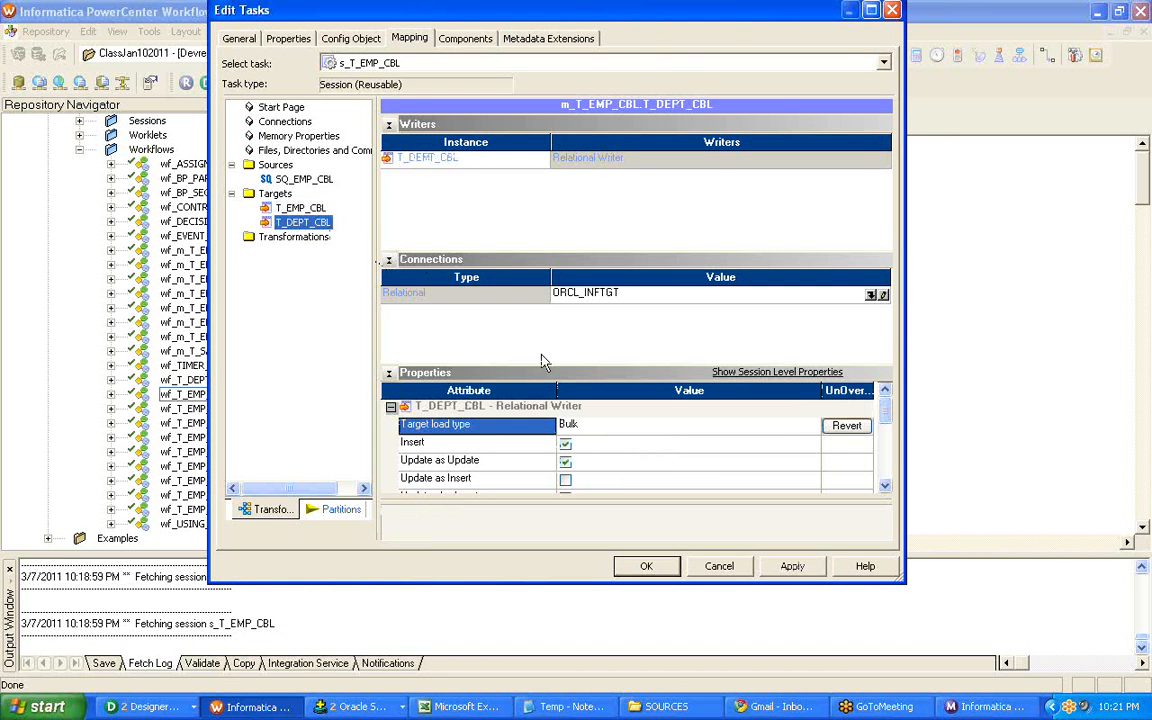
click(593, 425)
click(595, 427)
click(583, 447)
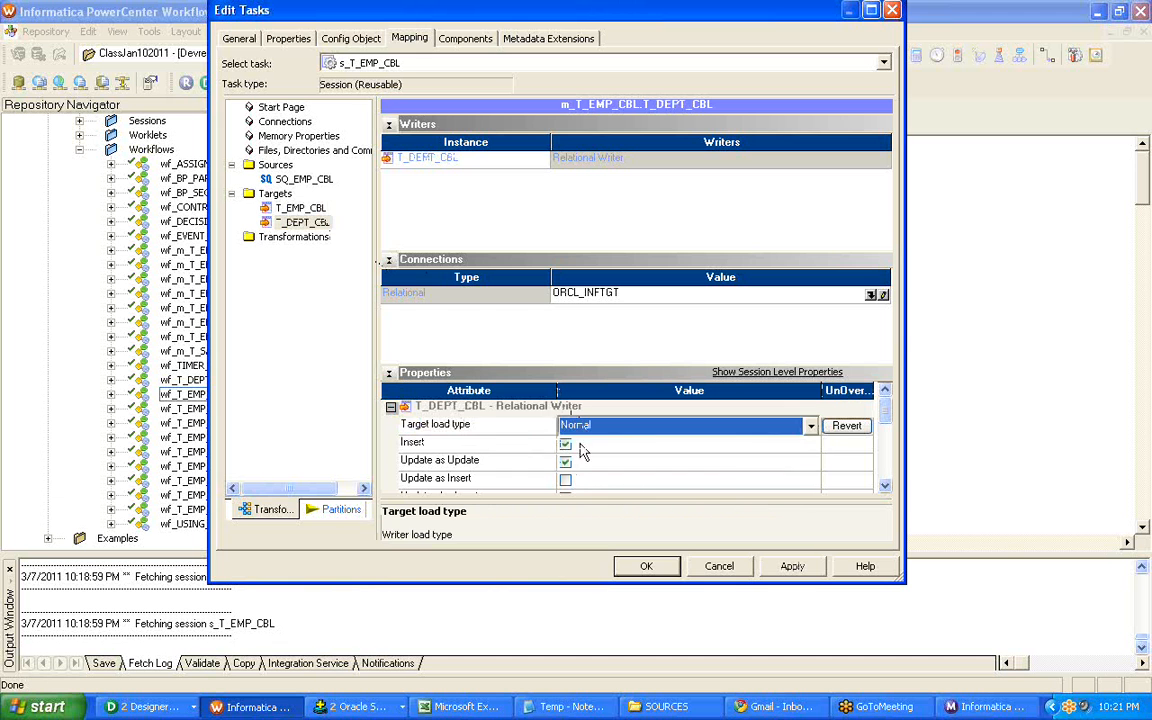
click(792, 566)
Revert the instance-level target load type overrides of T_DEPT_CBL and T_EMP_CBL to the session object's attribute.
click(846, 425)
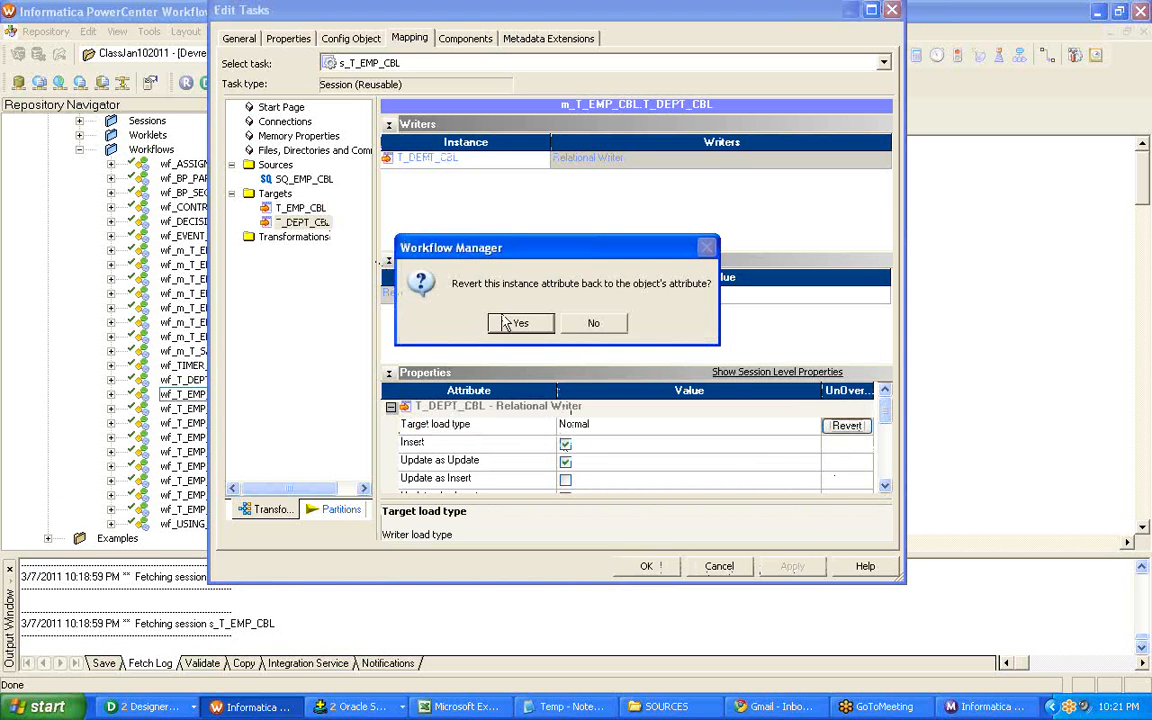
click(455, 290)
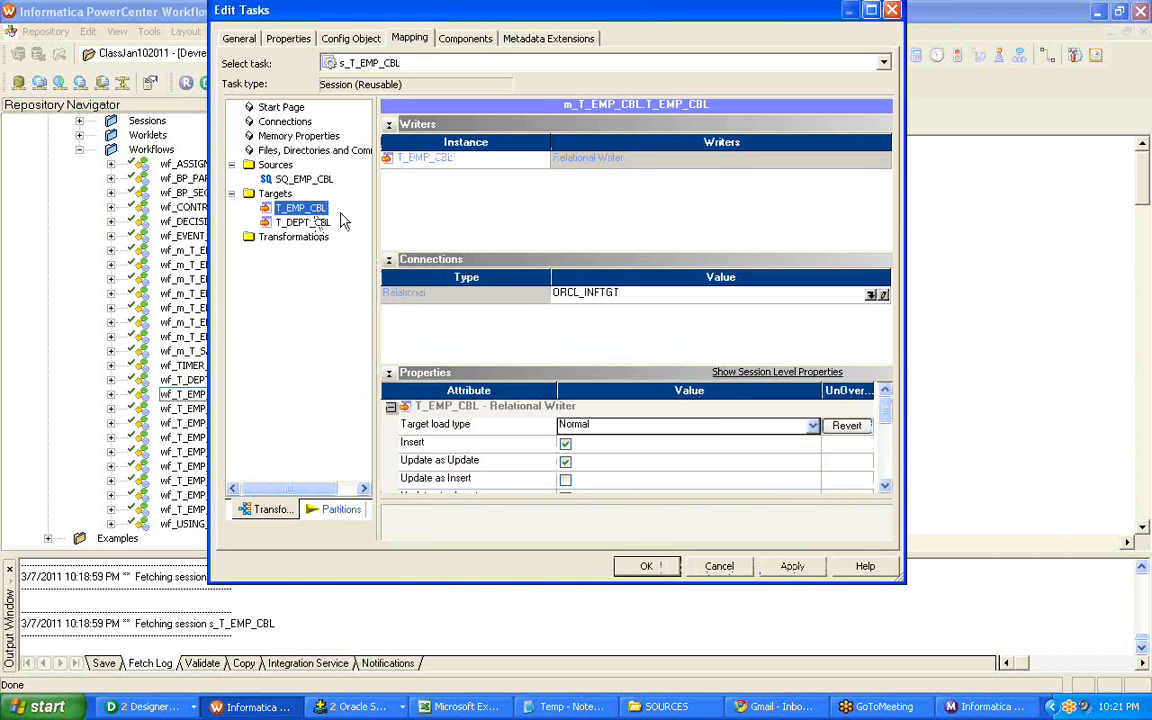
click(846, 425)
click(470, 298)
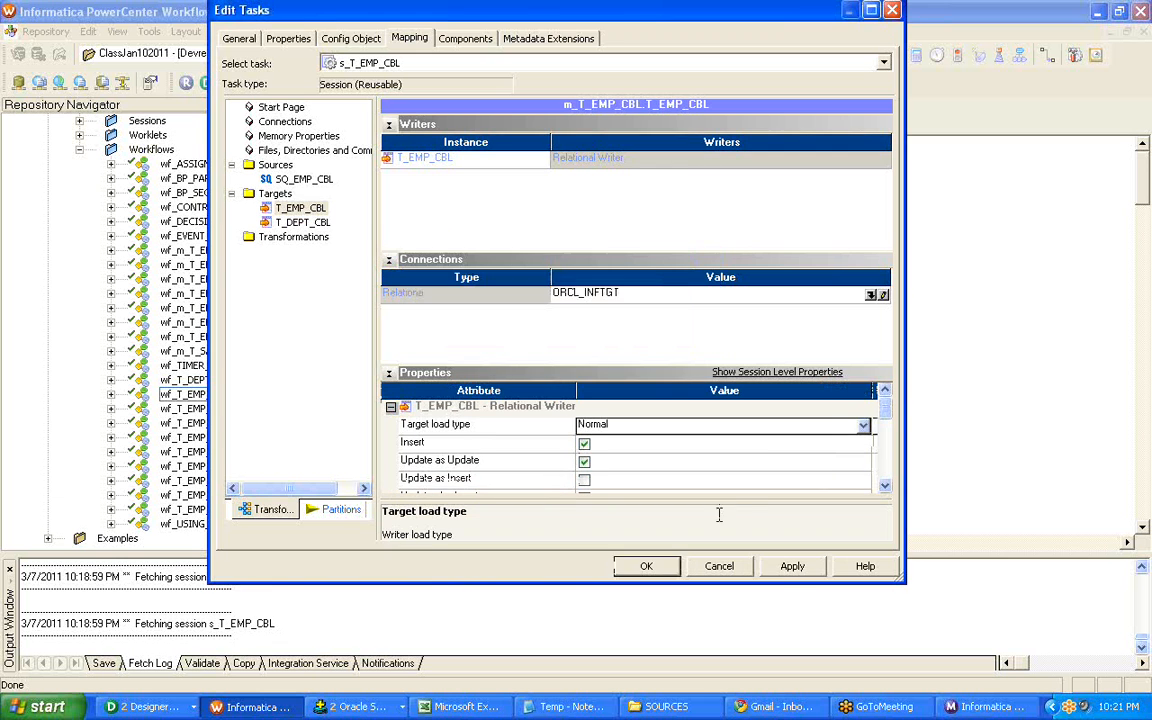
Save the s_T_EMP_CBL session changes and start workflow wf_T_EMP_CBL.
click(792, 566)
click(646, 566)
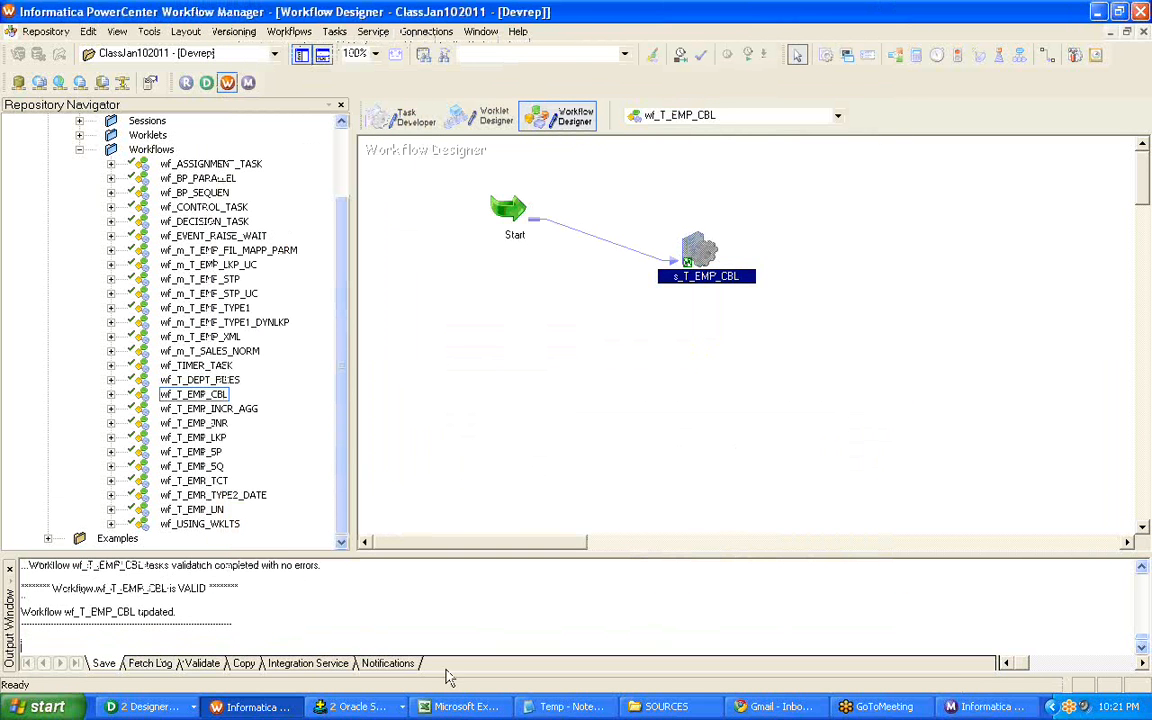
right_click(482, 272)
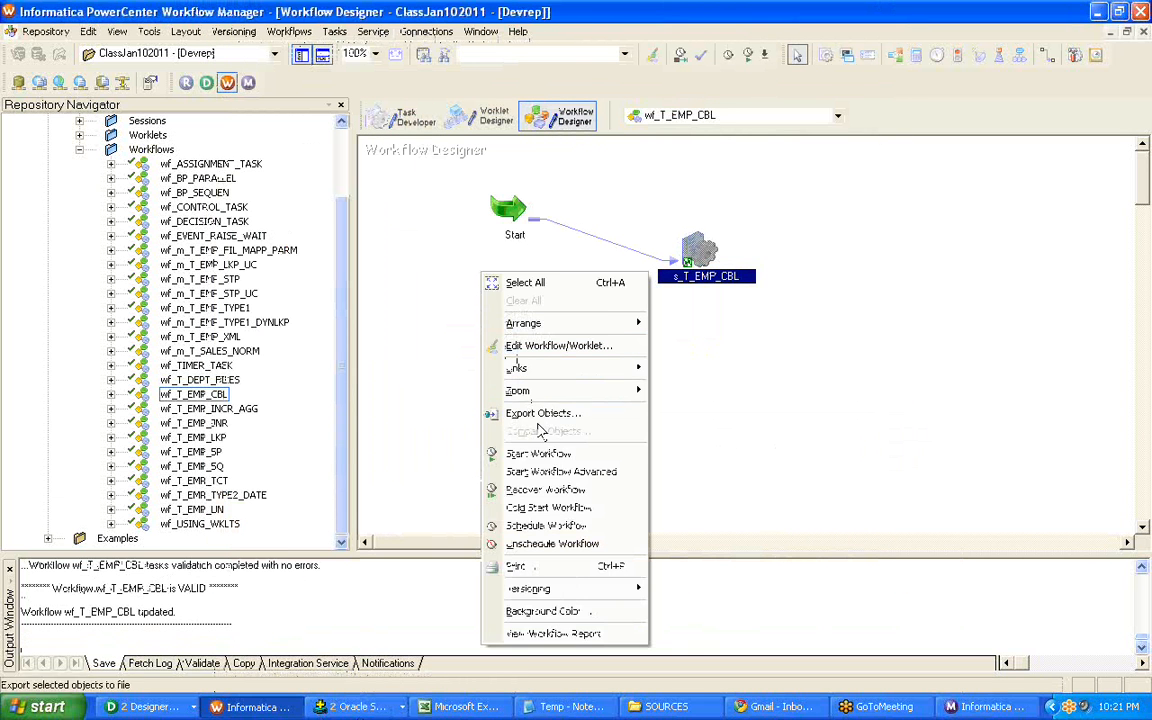
click(538, 453)
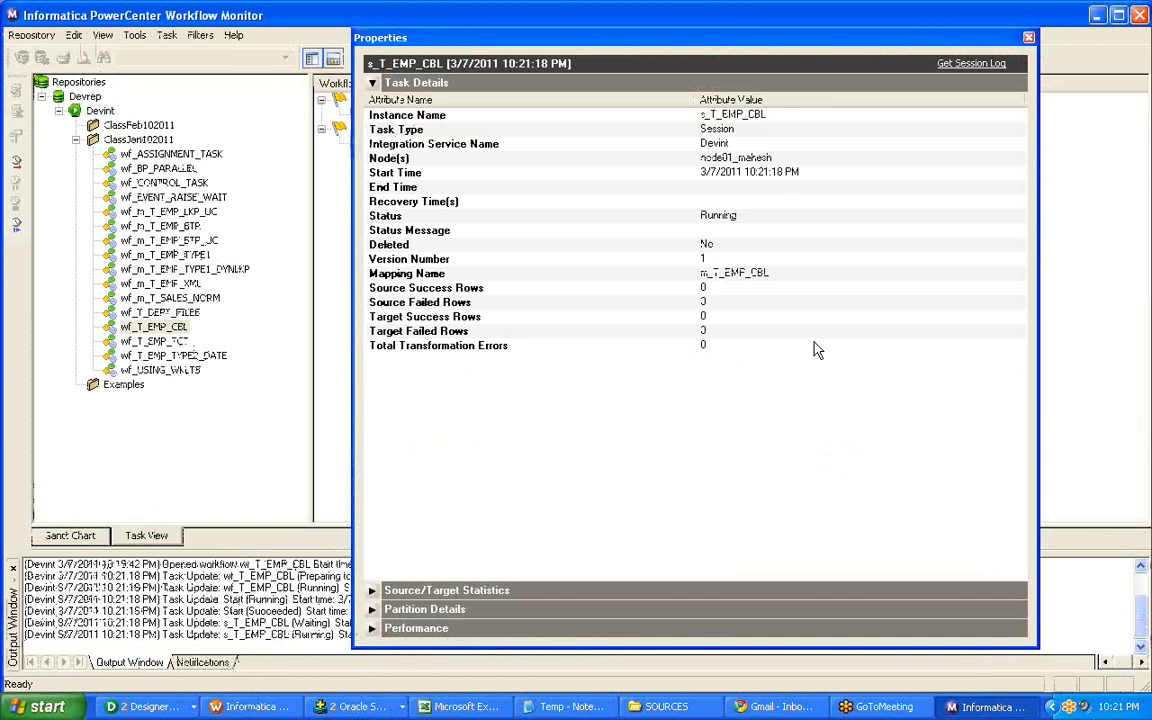
Examine the source and target success and failed row counts of the new s_T_EMP_CBL run in Workflow Monitor.
click(750, 289)
click(740, 316)
click(742, 331)
click(732, 316)
click(728, 274)
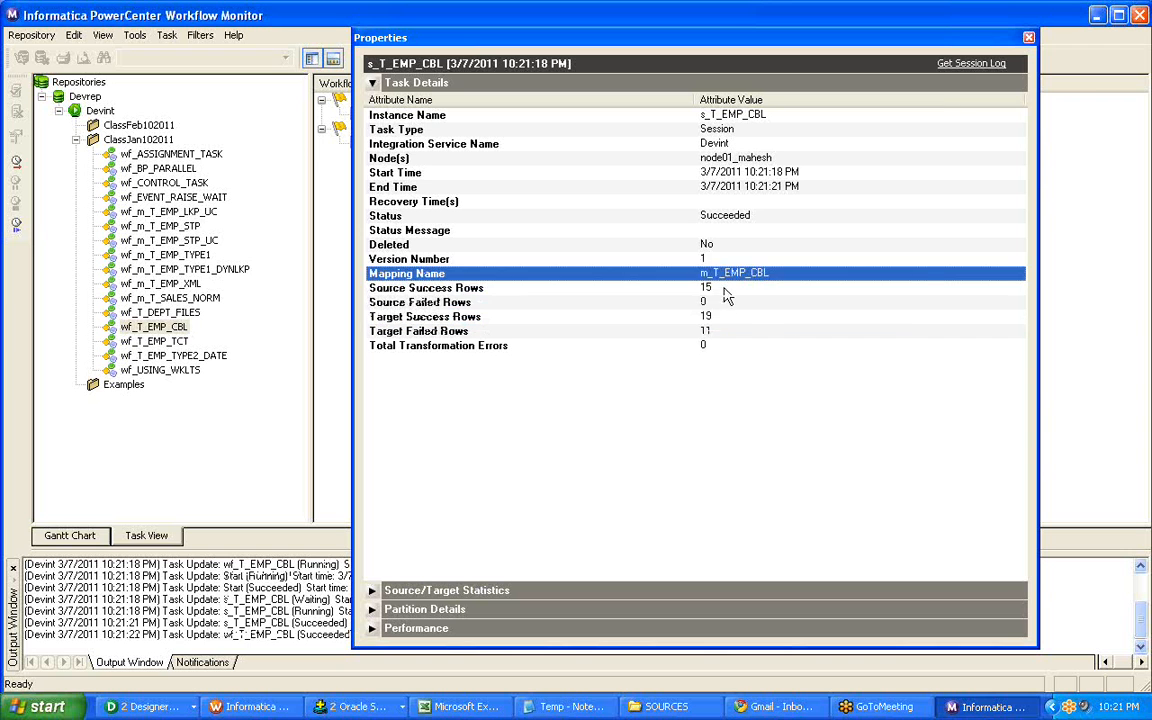
click(725, 289)
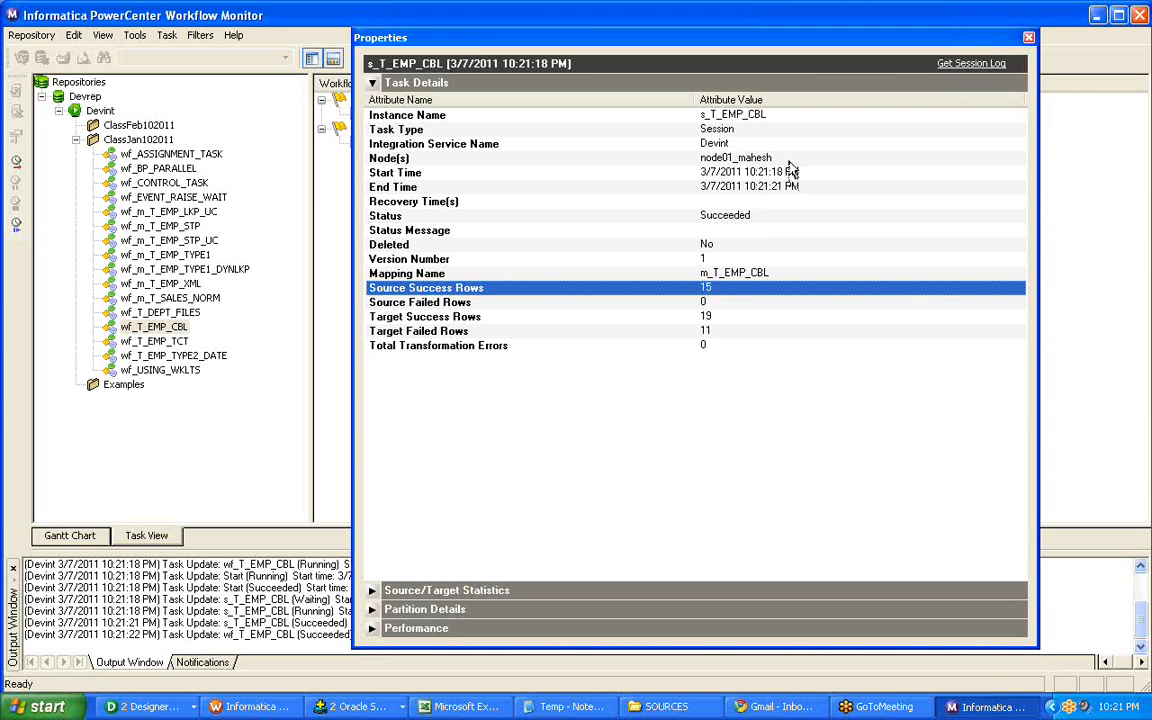
click(1135, 47)
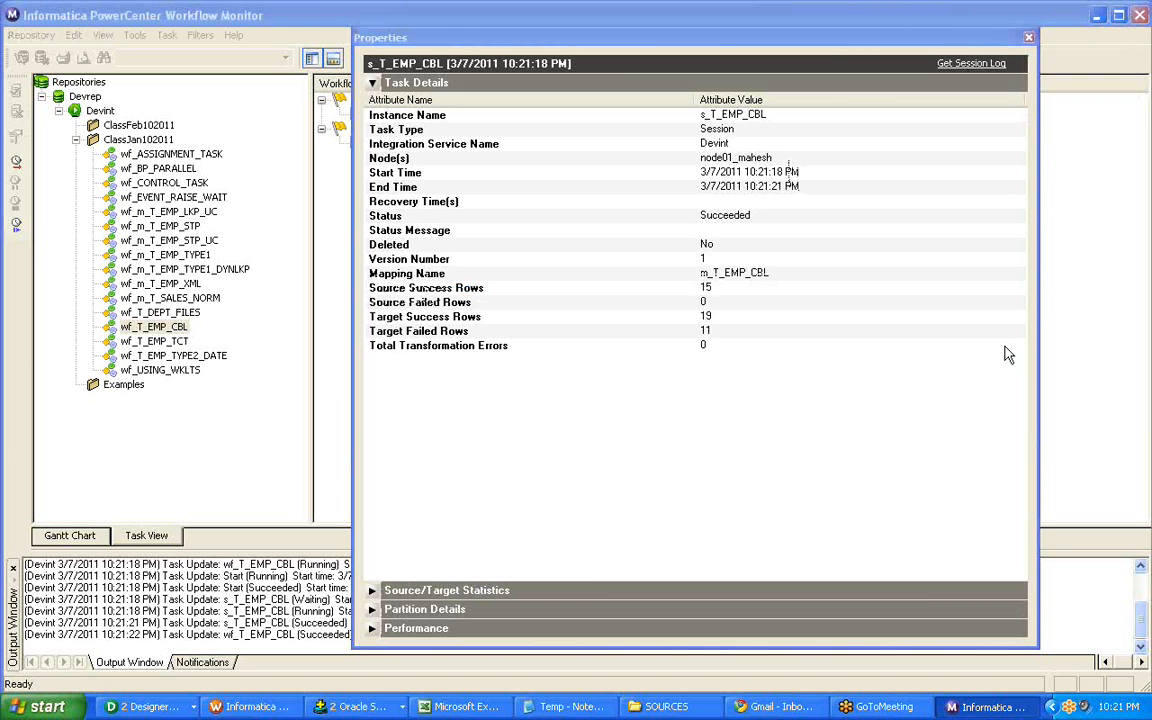